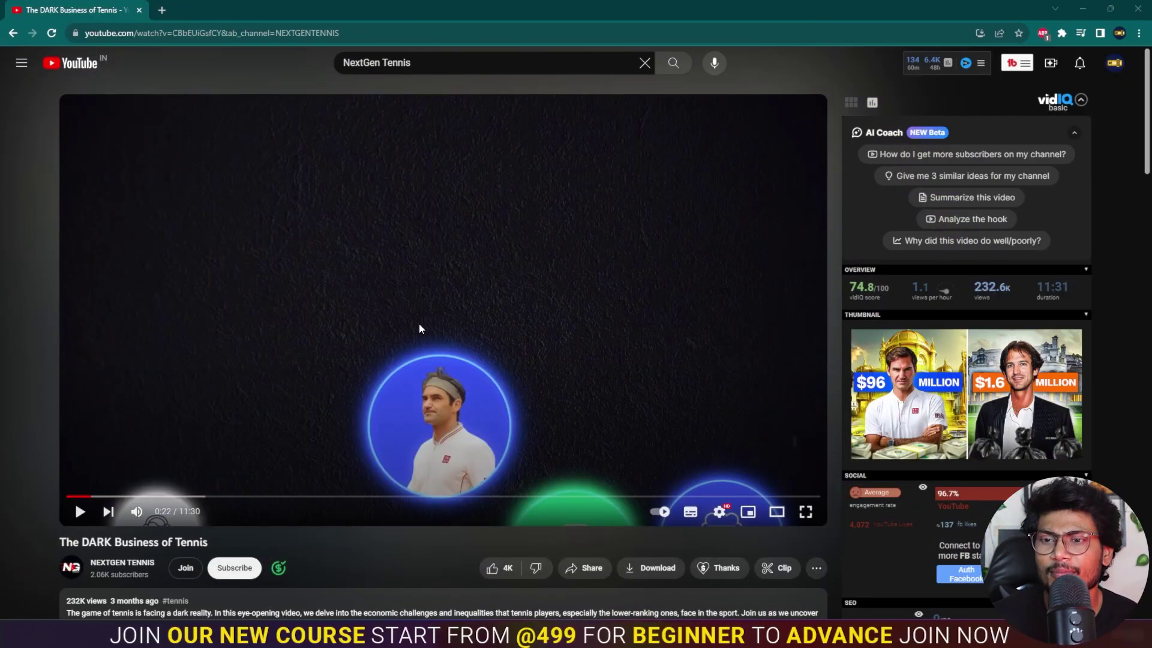
Play the tennis reference video and pause it at 0:26 on the logo layout
left_click(451, 307)
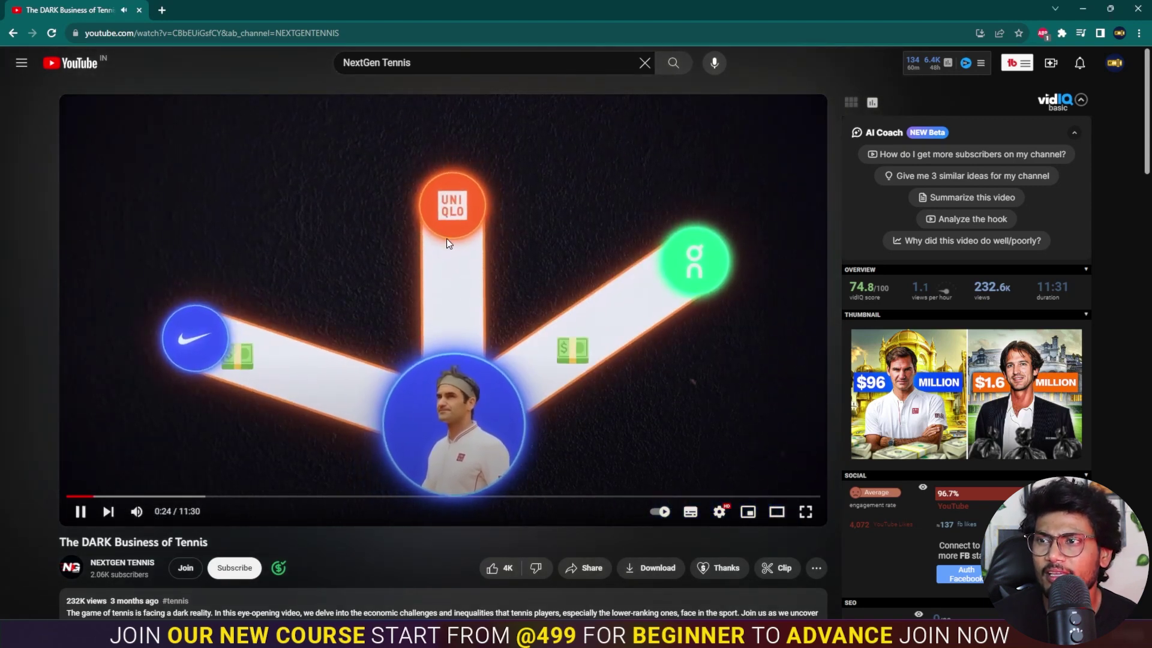
left_click(512, 385)
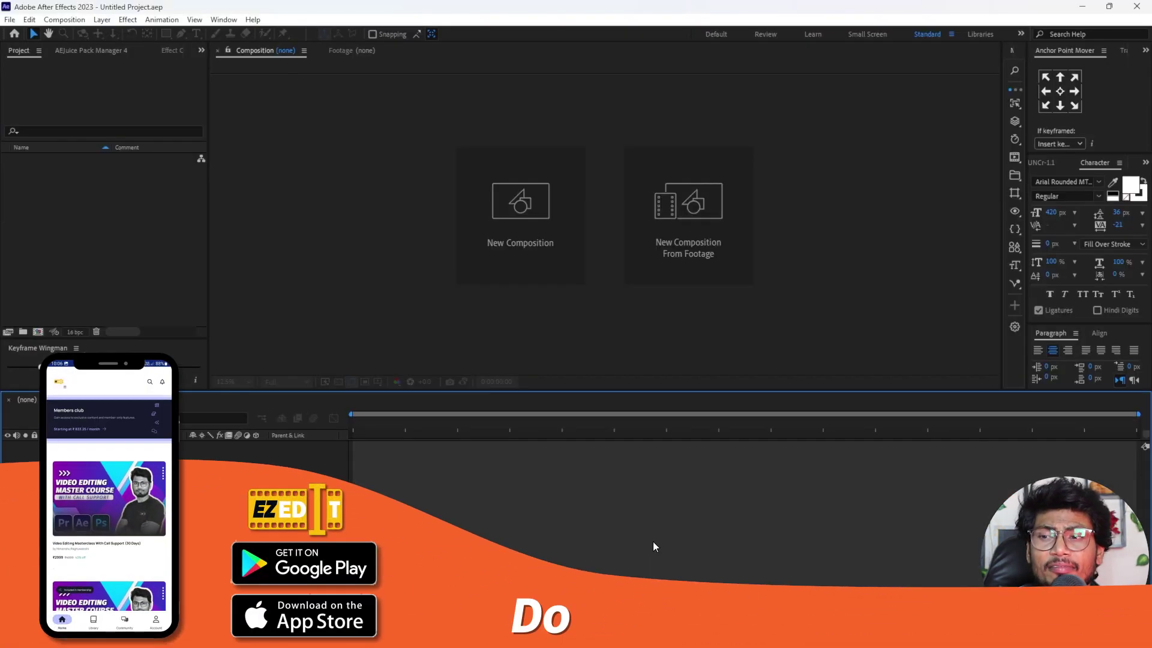
Create a new composition with the Social Media Landscape HD 1920x1080 preset
left_click(517, 206)
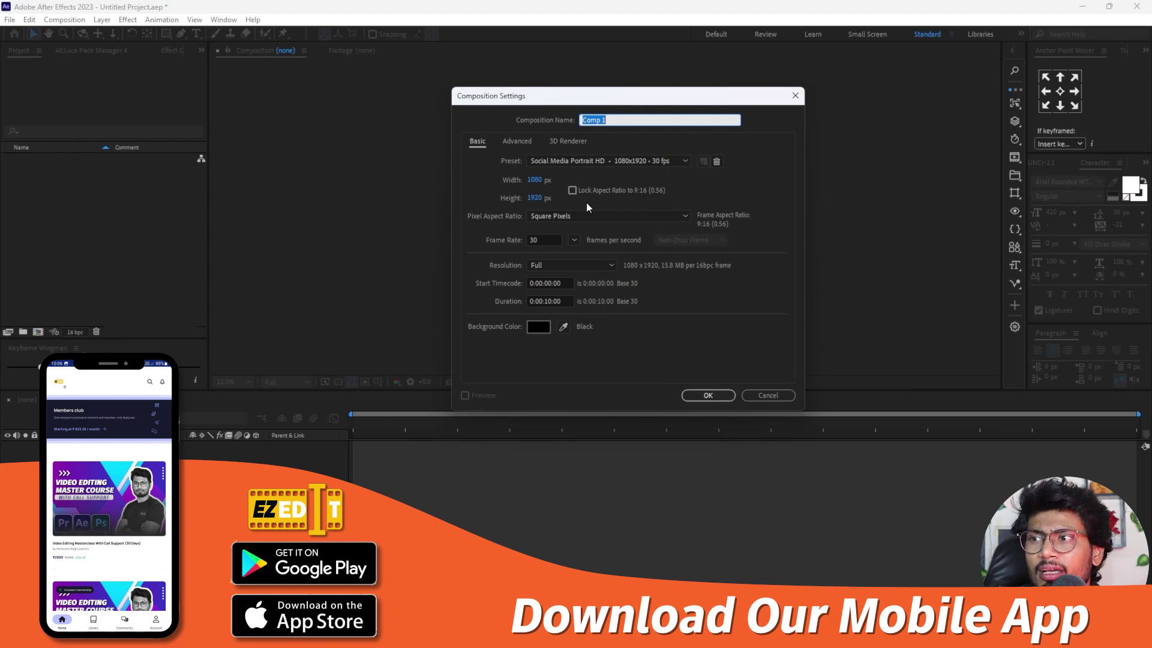
left_click(591, 159)
left_click(617, 300)
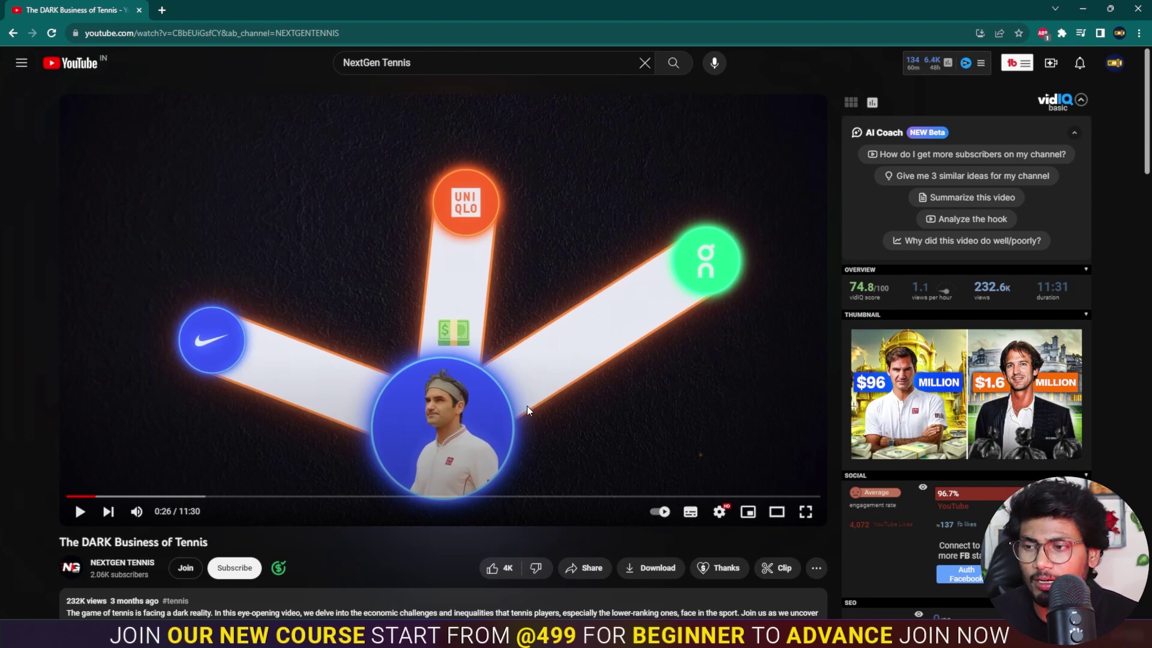
Draw a large white circle in the lower centre with its anchor point centred
left_click(665, 639)
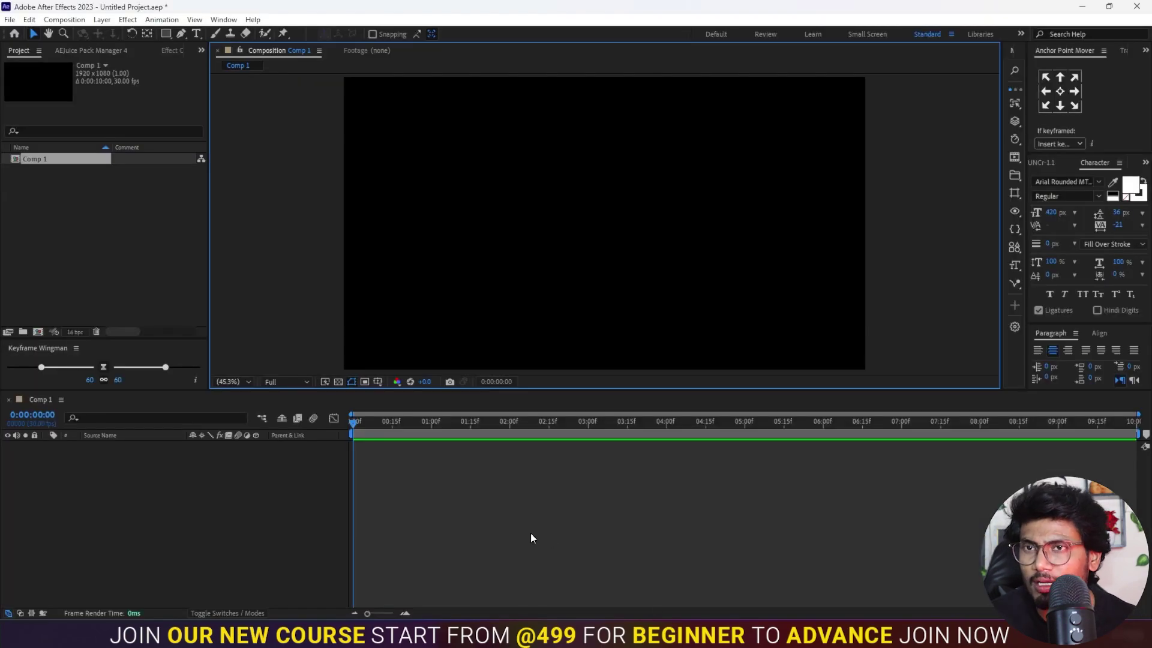
left_click(166, 34)
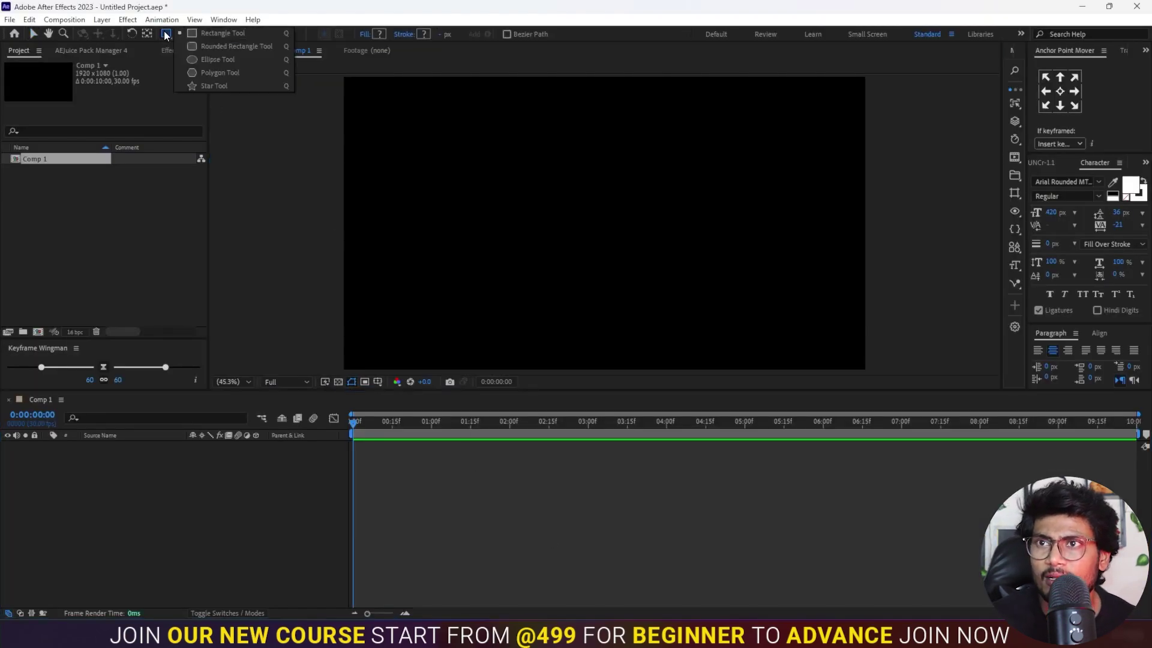
left_click(207, 59)
left_click_drag(556, 241, 662, 347)
left_click(1060, 91)
left_click(493, 483)
left_click(236, 538)
Draw a small upper-left circle, try repositioning it, then delete it
left_click_drag(439, 153, 488, 201)
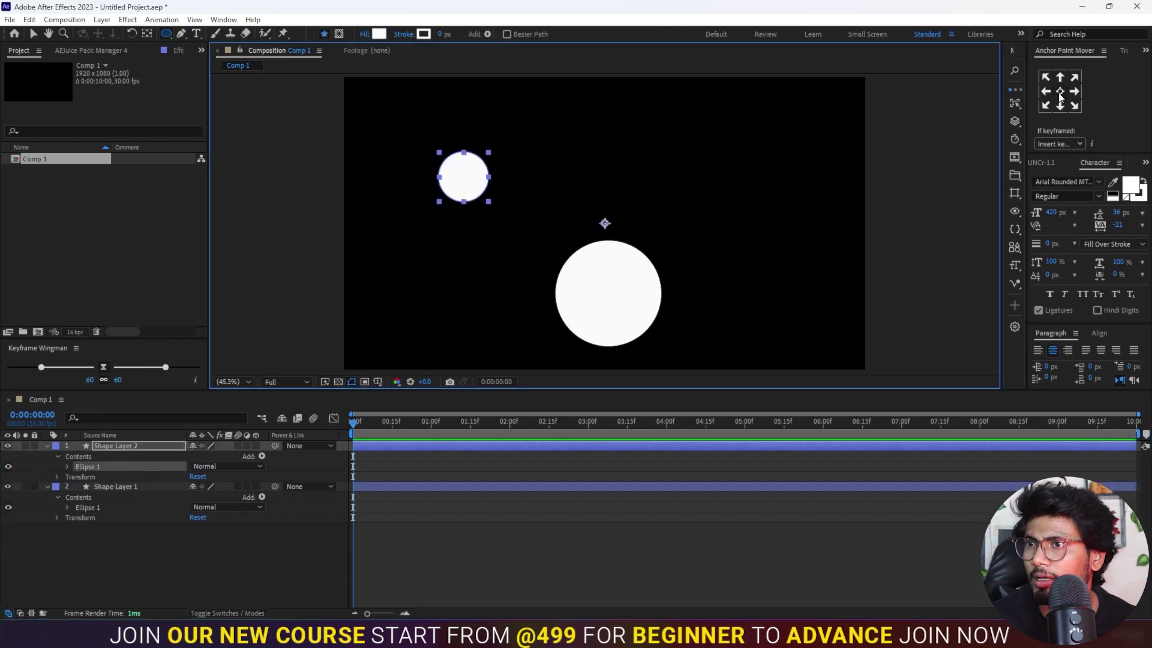
left_click(1060, 93)
left_click(33, 34)
left_click_drag(476, 195, 448, 189)
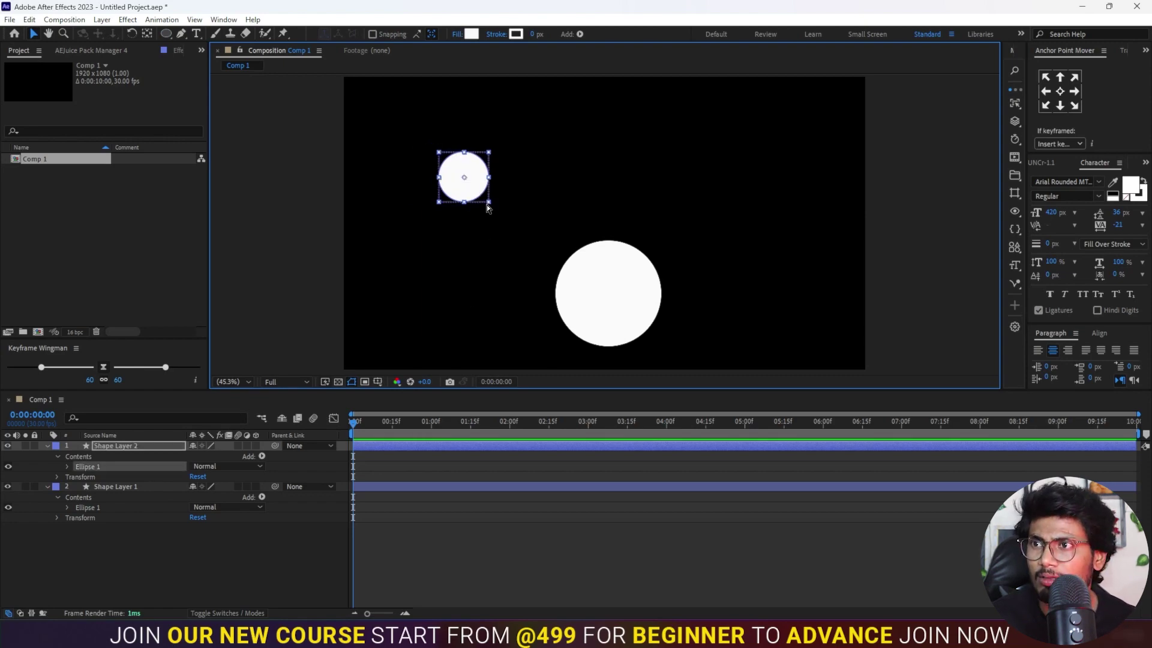
key("Delete")
Redraw the small upper-left circle with a centred anchor point
left_click(166, 33)
left_click_drag(411, 136, 473, 198)
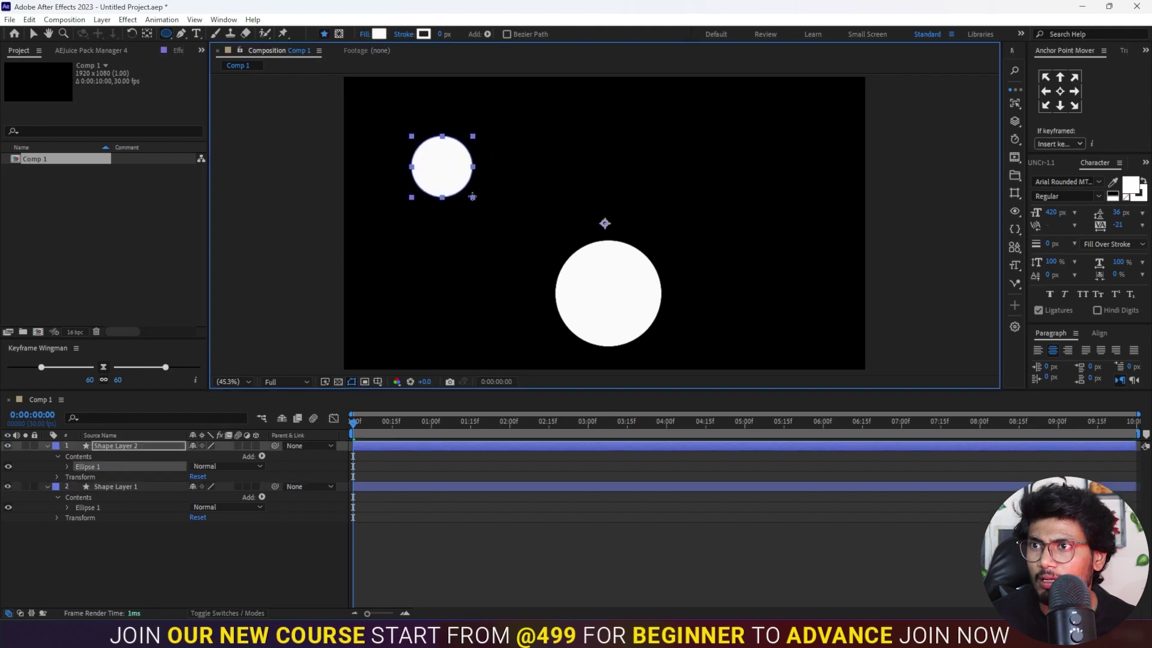
left_click(1059, 91)
left_click(404, 584)
left_click(379, 445)
Duplicate the small circle, moving one copy to the top centre, and duplicate again
key("ctrl+d")
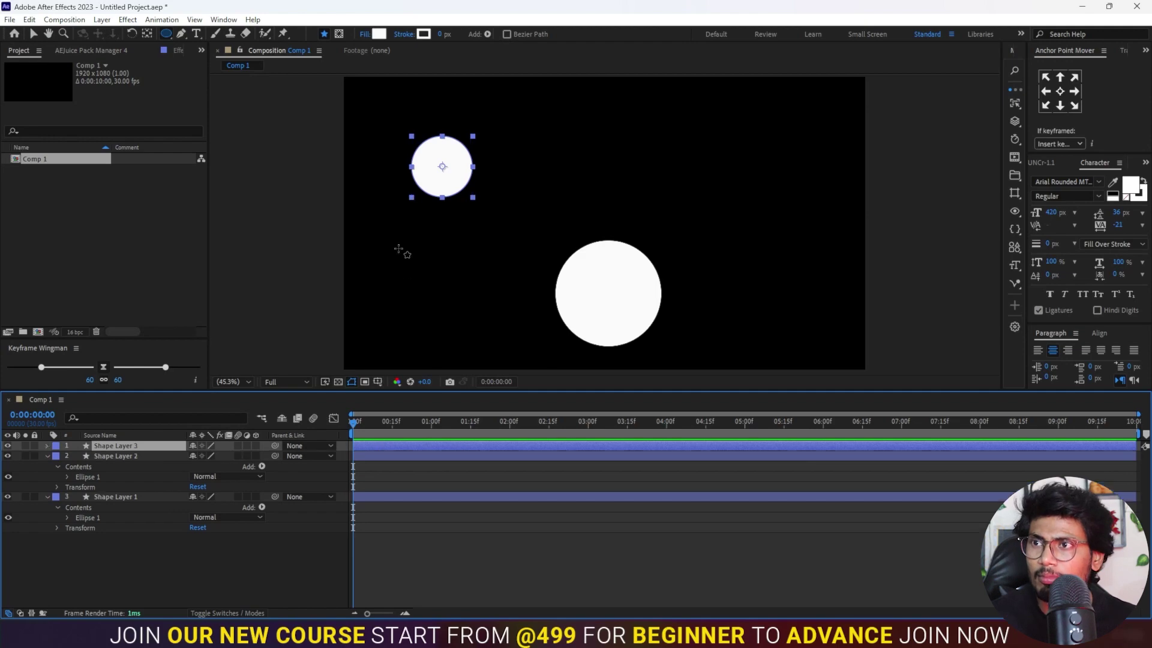
left_click(33, 35)
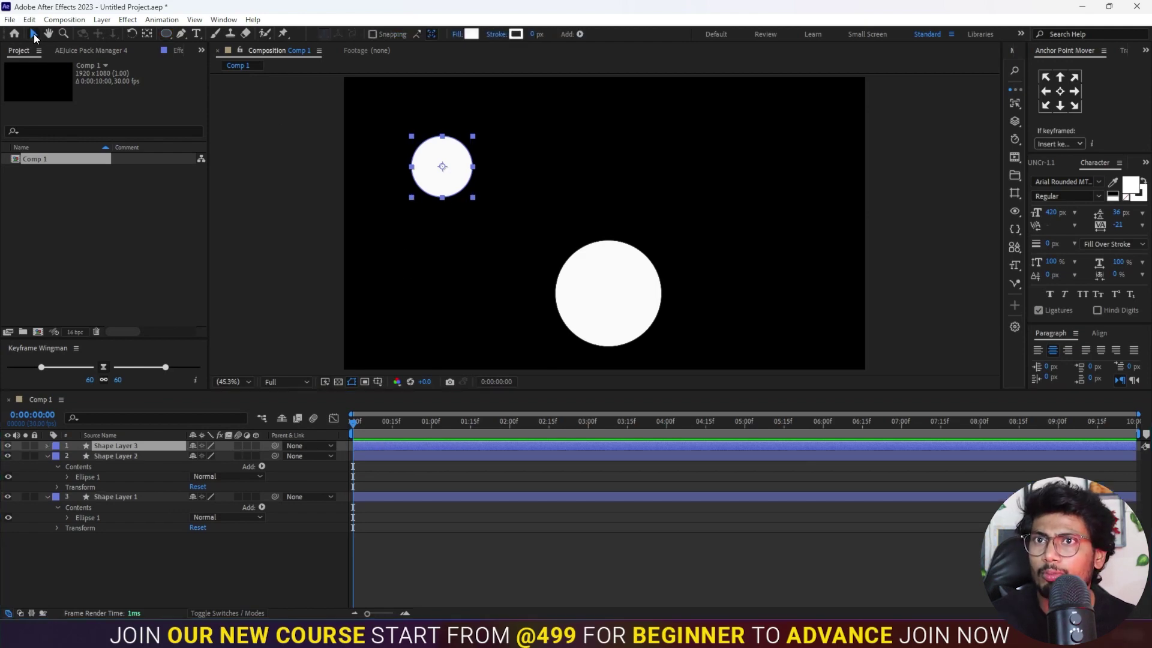
mouse_move(436, 177)
left_mouse_down()
mouse_move(598, 138)
mouse_move(749, 174)
left_mouse_up()
key("ctrl+d")
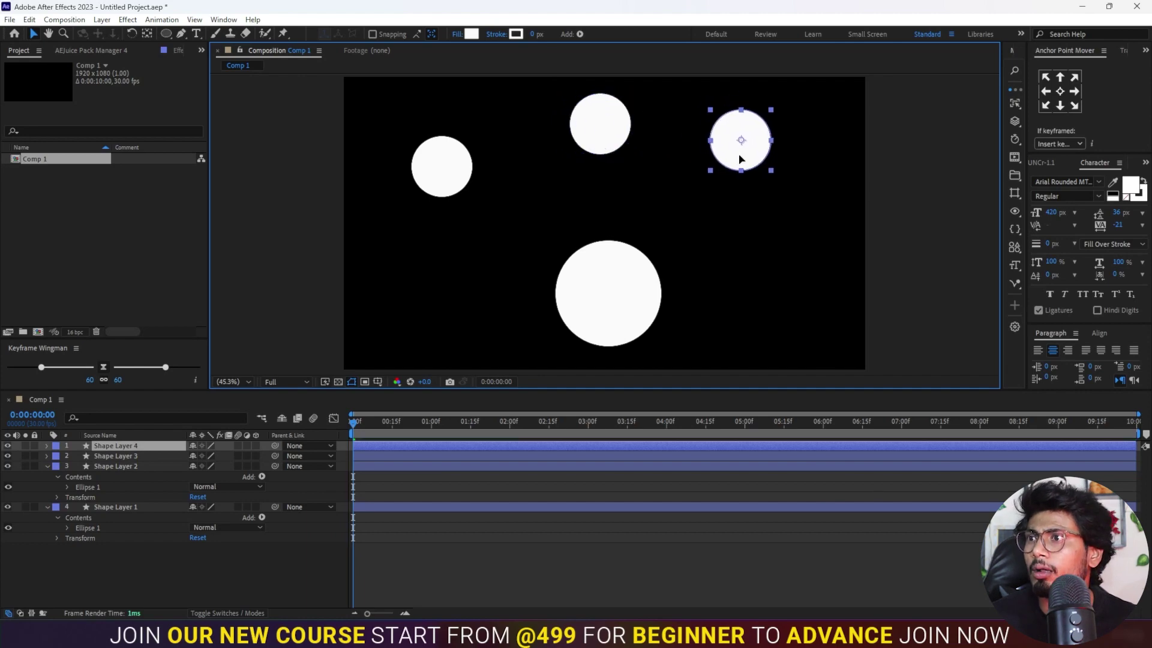
left_click(487, 600)
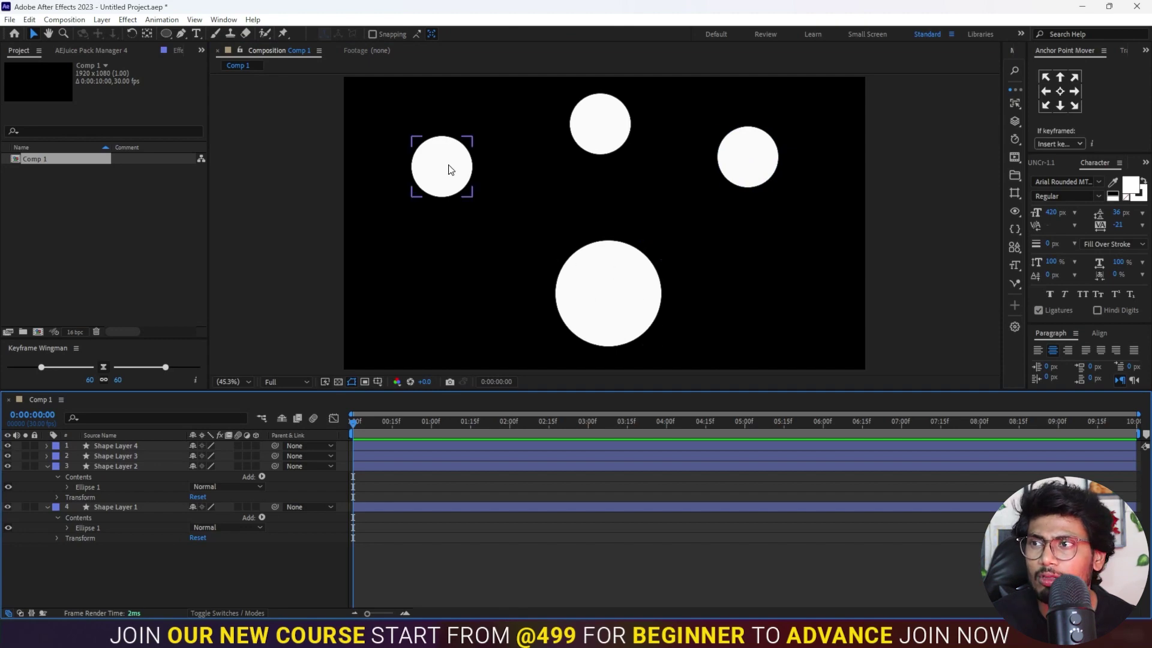
Import the out.png player cutout into the project
double_click(102, 230)
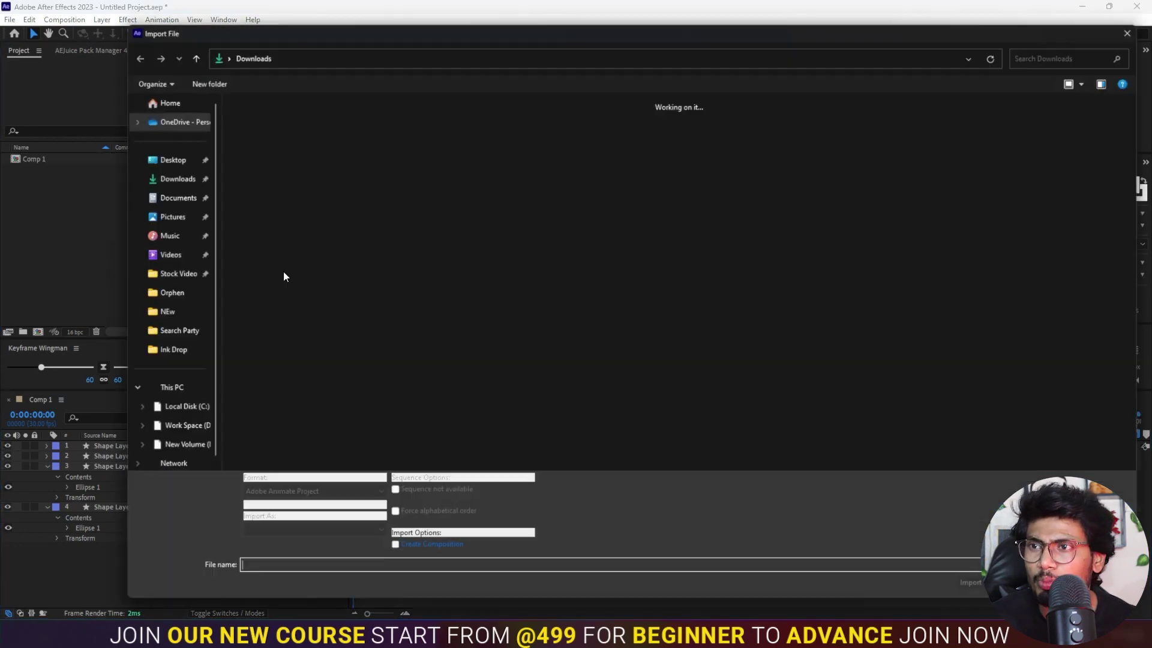
scroll(700, 301, "down", 5)
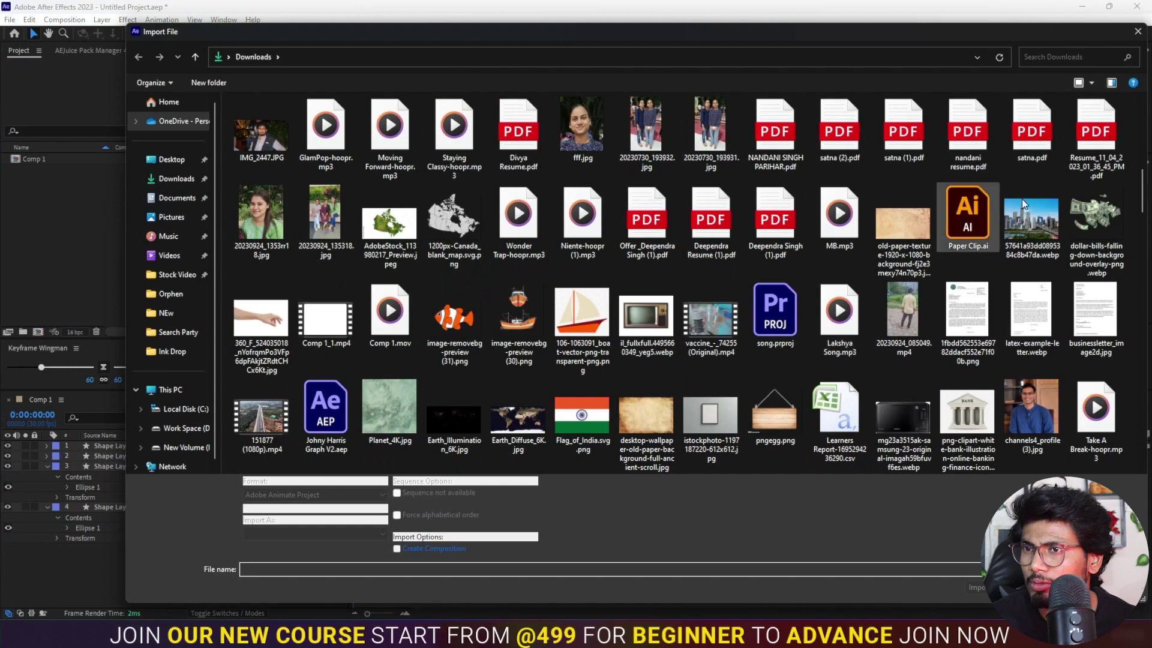
scroll(1014, 204, "down", 5)
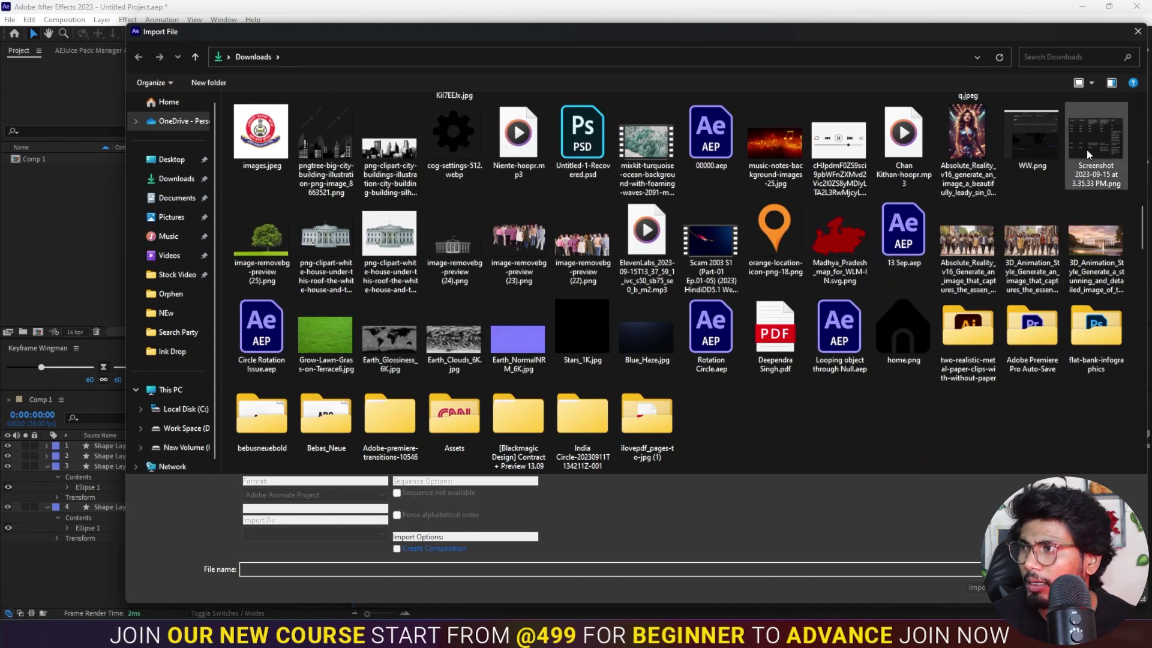
scroll(1146, 226, "down", 3)
left_click_drag(1145, 226, 1146, 242)
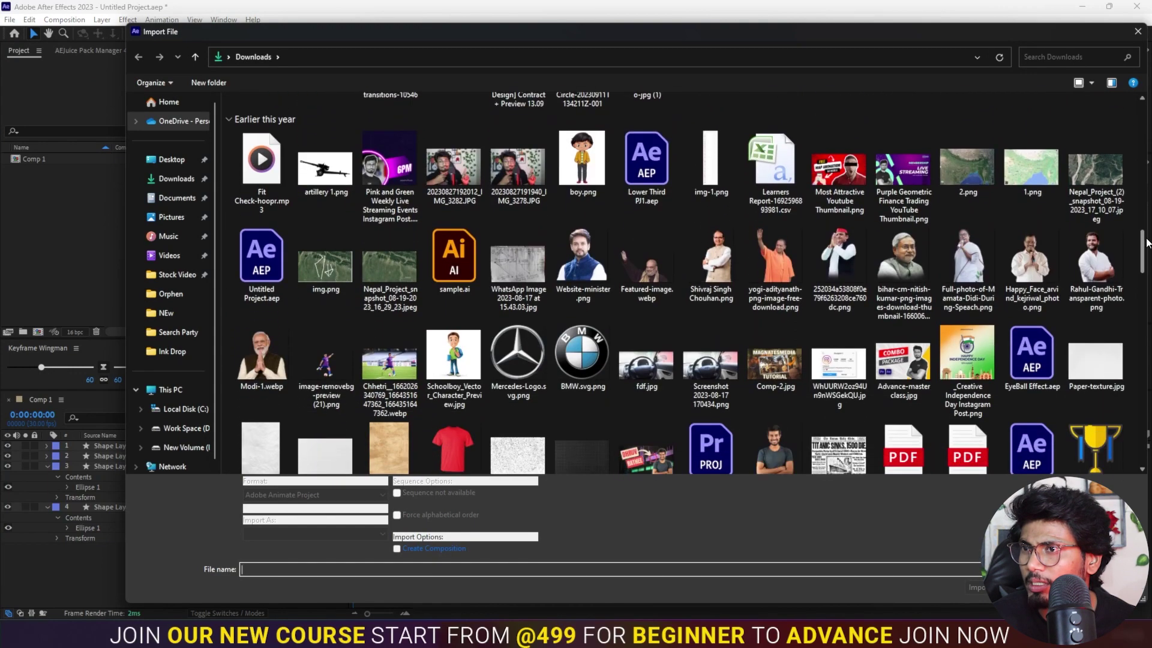
scroll(1007, 265, "down", 5)
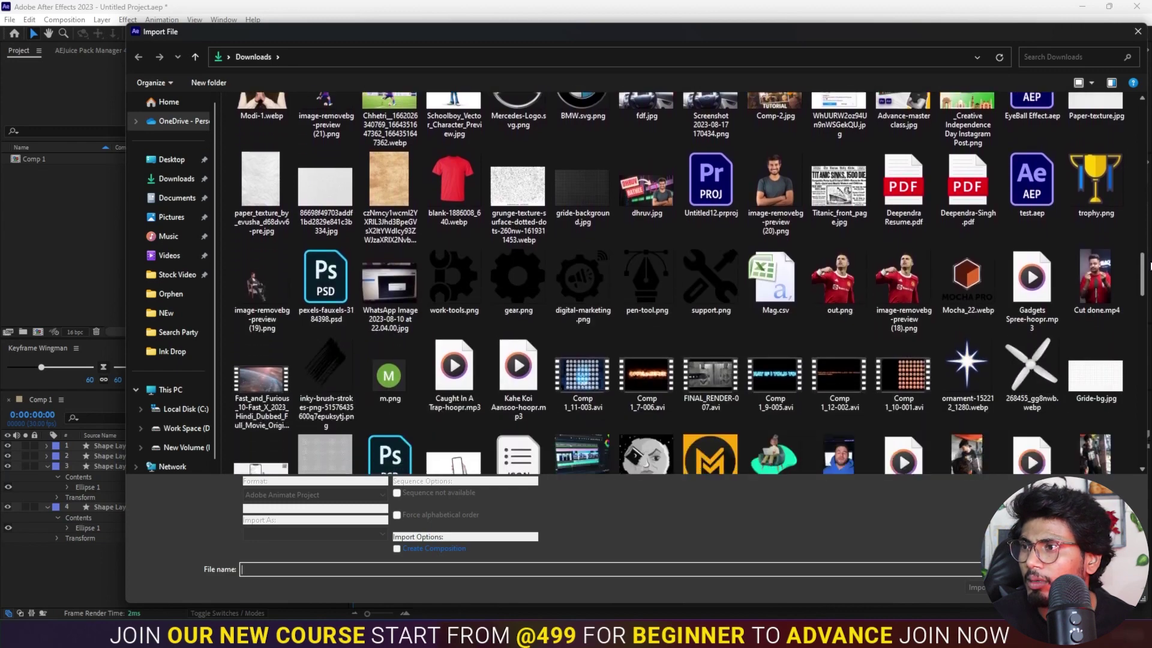
left_click(840, 234)
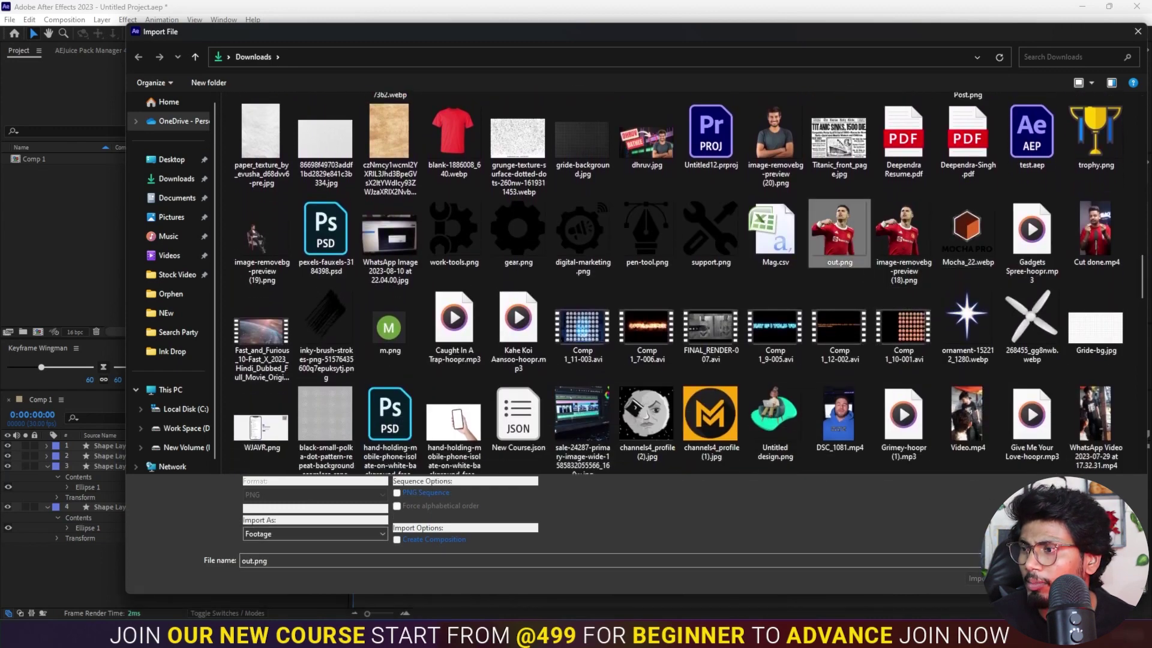
left_click(996, 578)
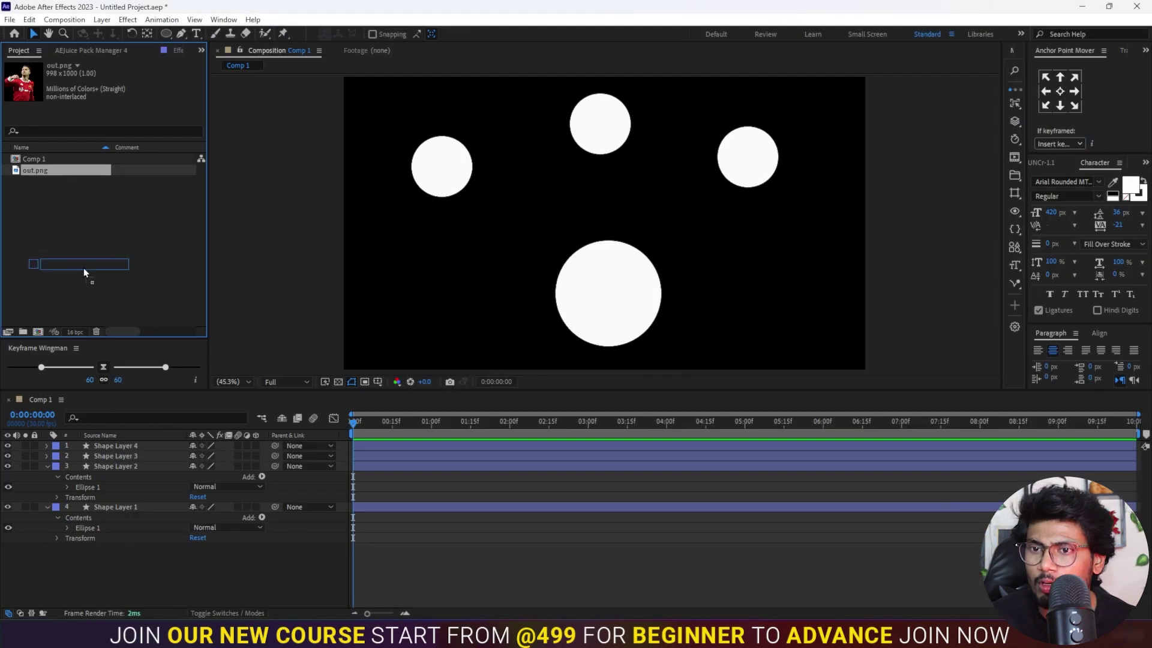
Add out.png to the composition, shrinking it and moving it onto the large circle
left_click_drag(84, 268, 83, 499)
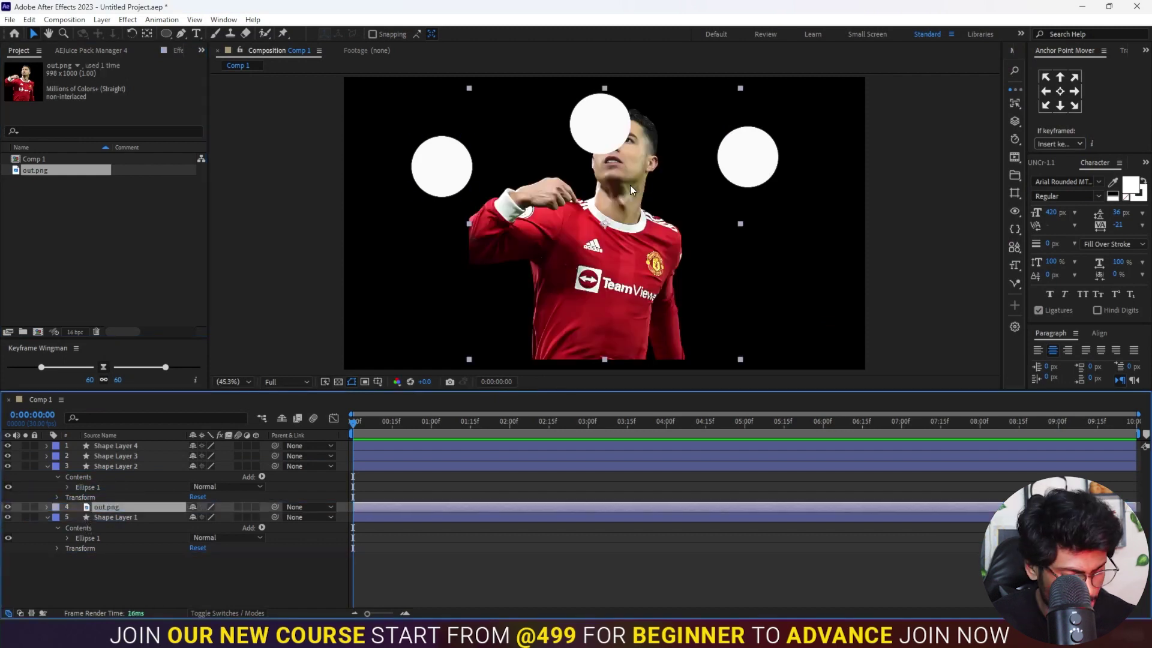
key("s")
left_click_drag(207, 517, 177, 520)
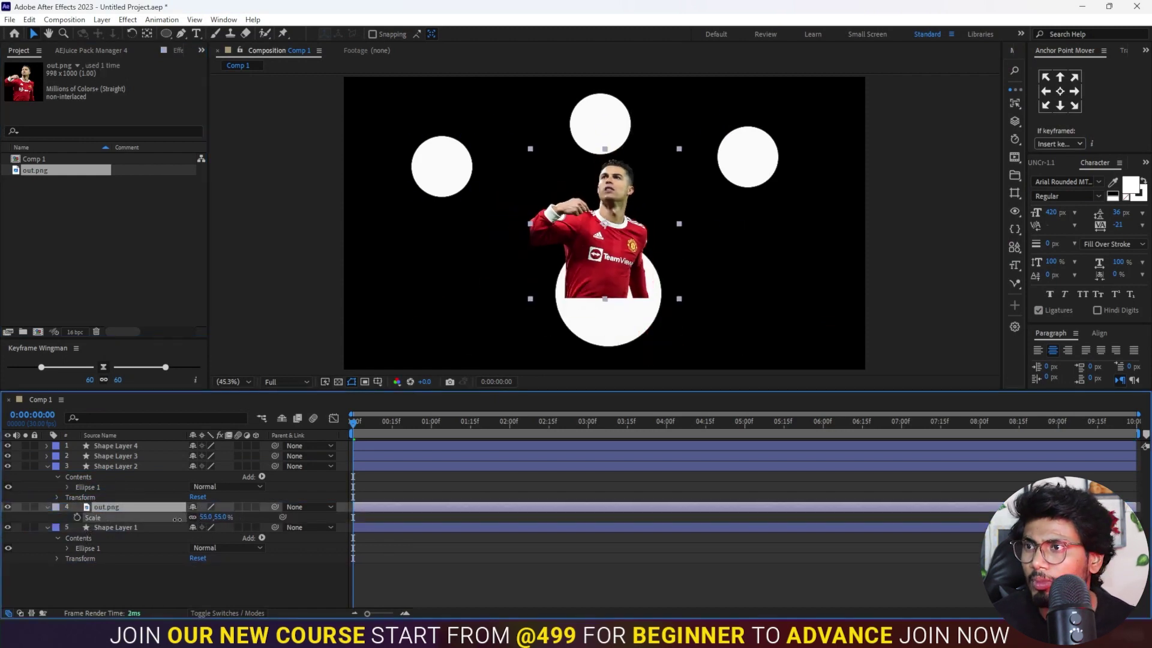
left_click_drag(592, 264, 594, 344)
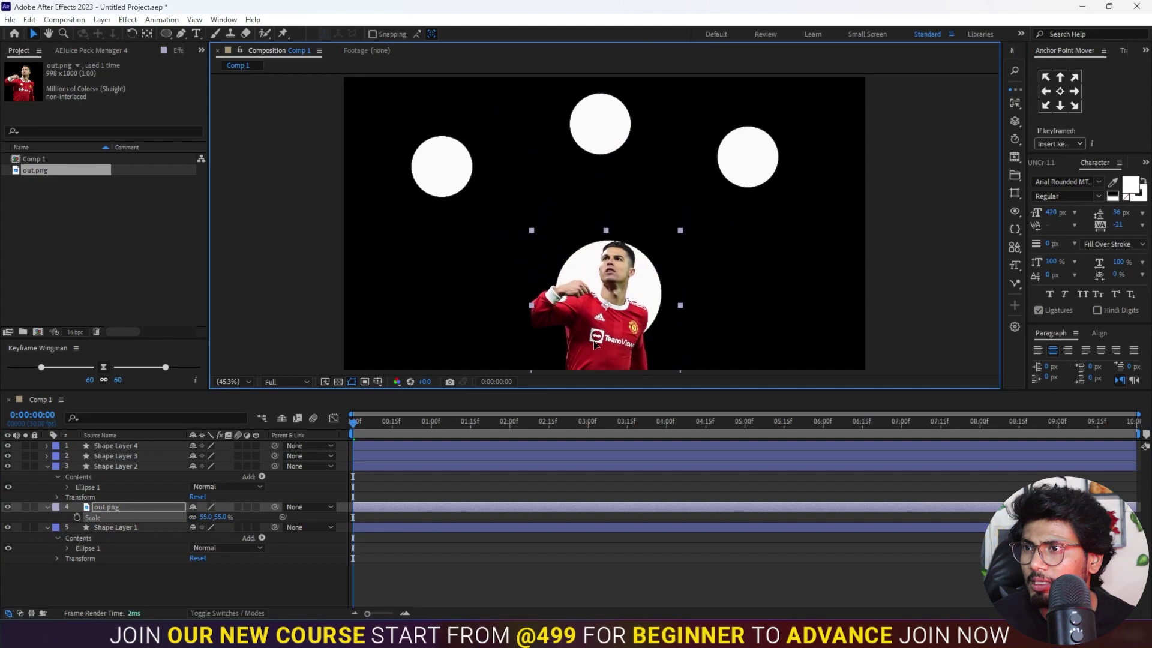
left_click_drag(206, 517, 197, 518)
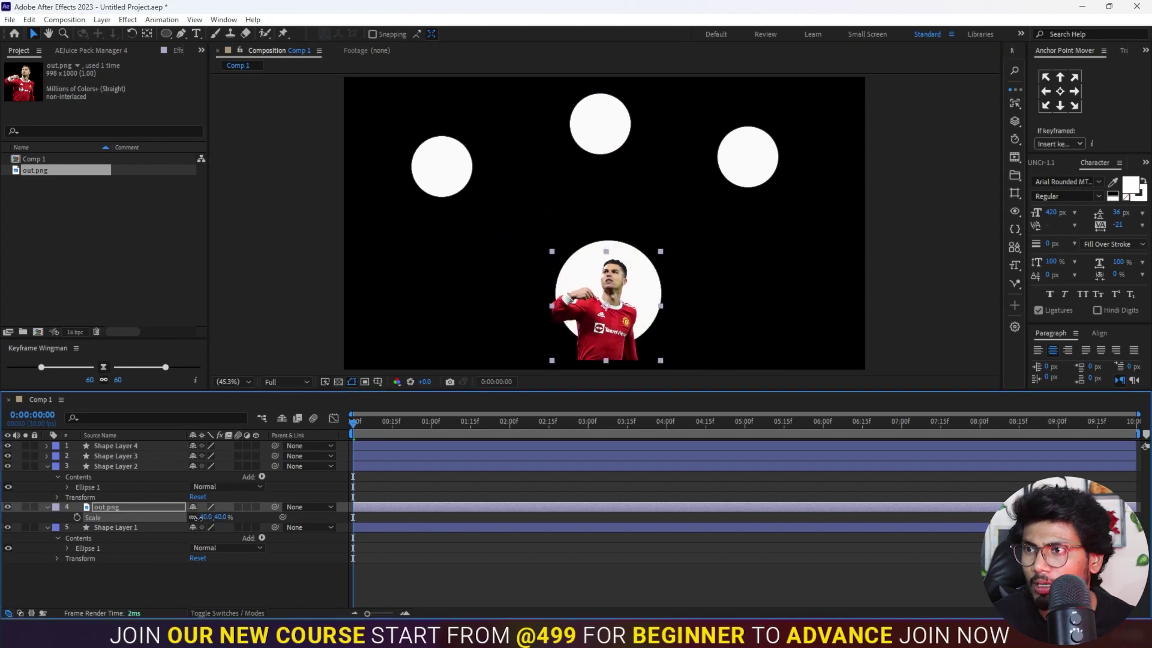
left_click_drag(612, 333, 614, 324)
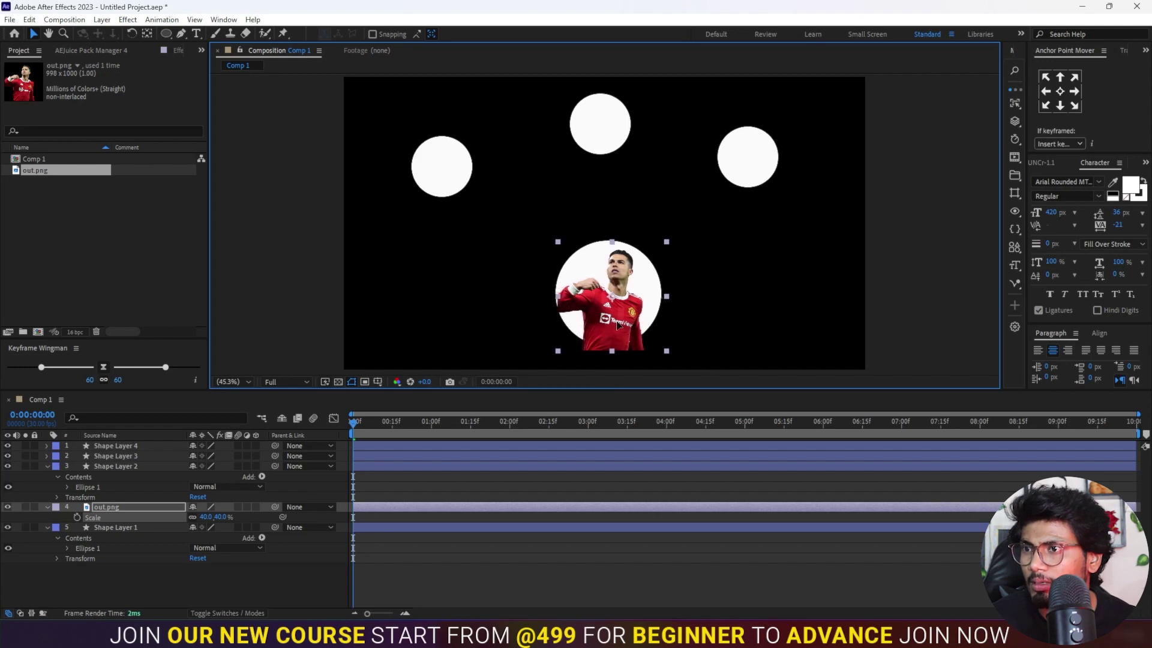
left_click_drag(614, 324, 616, 325)
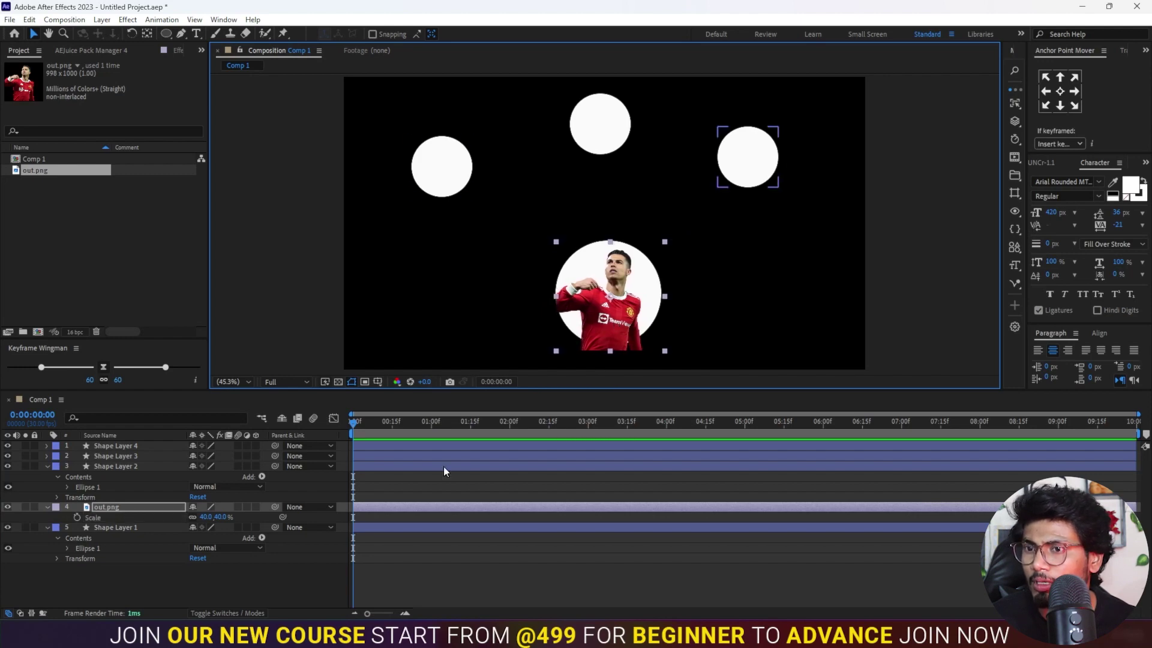
left_click_drag(206, 518, 207, 517)
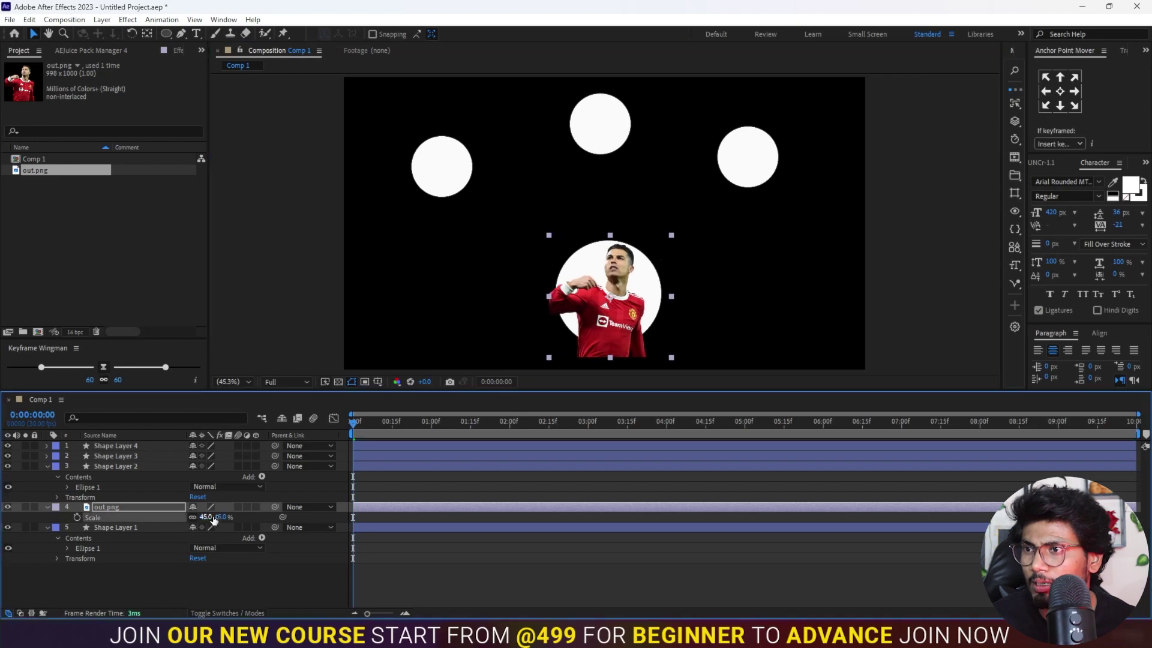
left_click_drag(608, 310, 609, 312)
Set the player image scale to exactly 43% and fine-tune its position
left_click(206, 517)
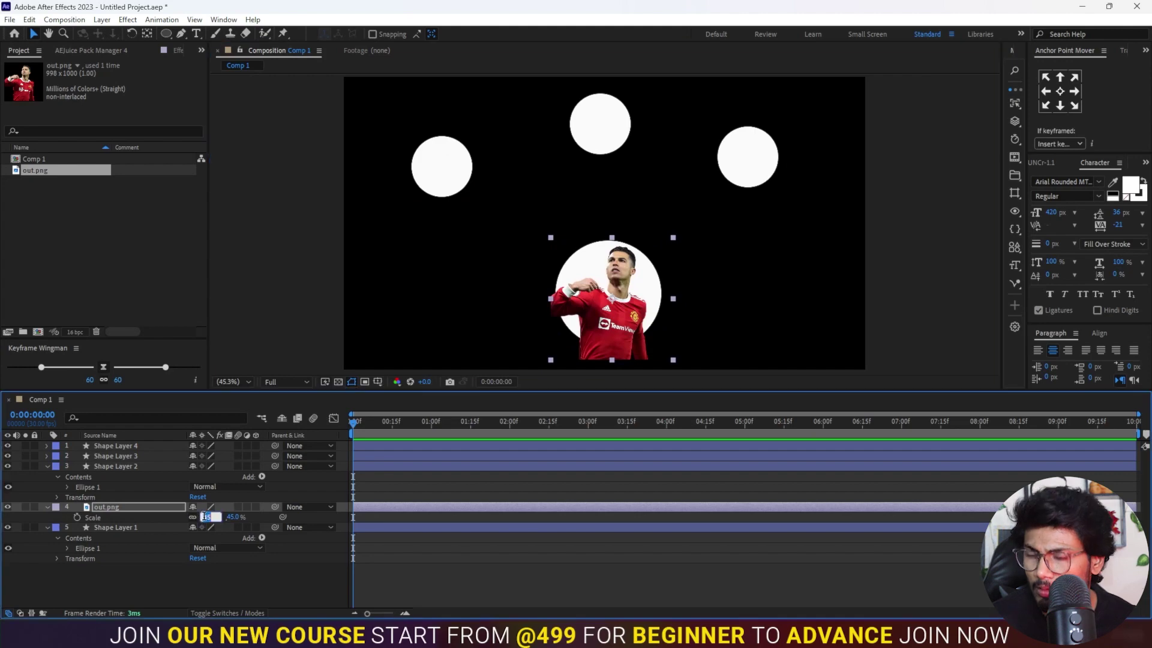
type("43")
key("Return")
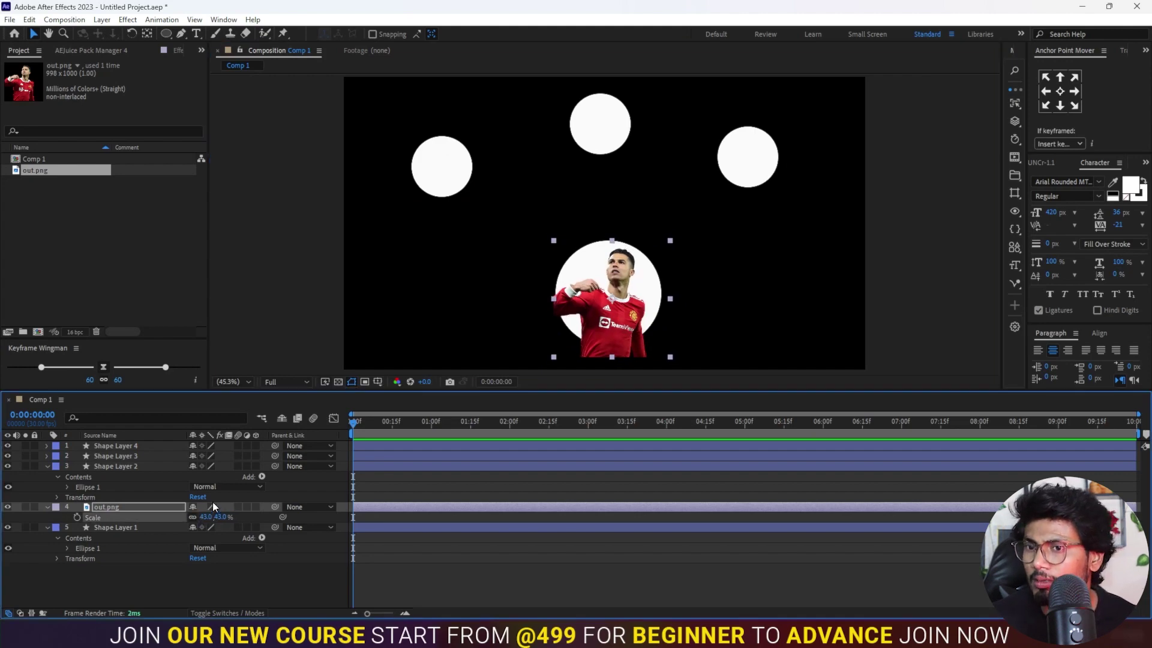
left_click(606, 308)
left_click_drag(604, 306, 603, 304)
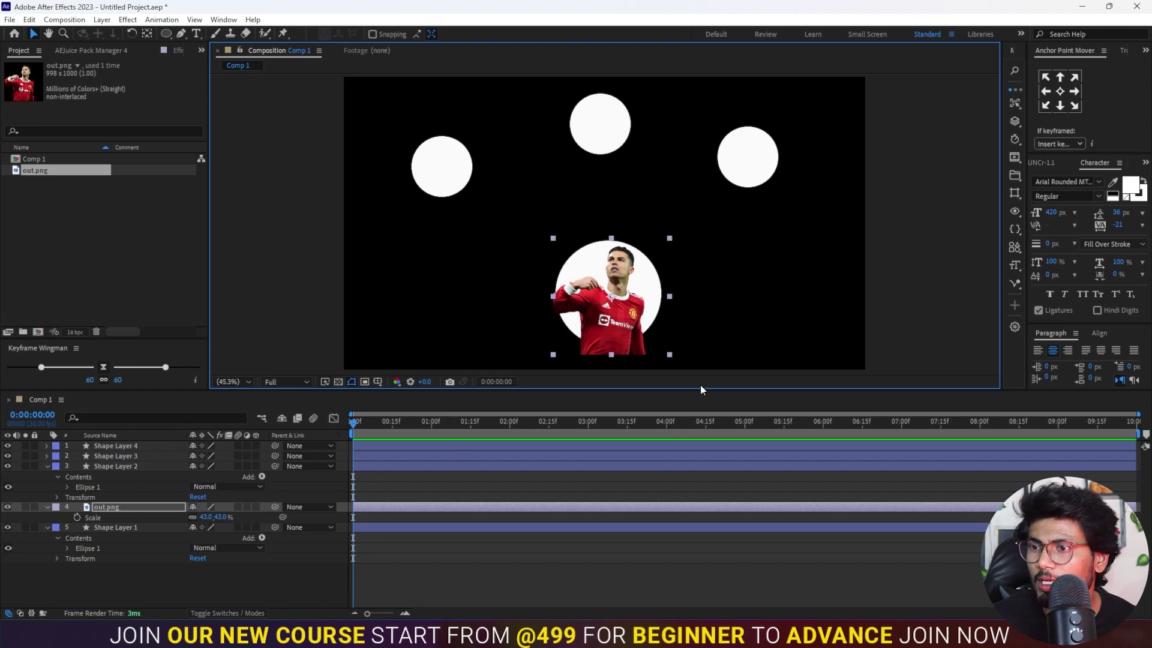
left_click(480, 585)
Duplicate the bottom circle layer and rename the copy 'Border'
left_click(376, 527)
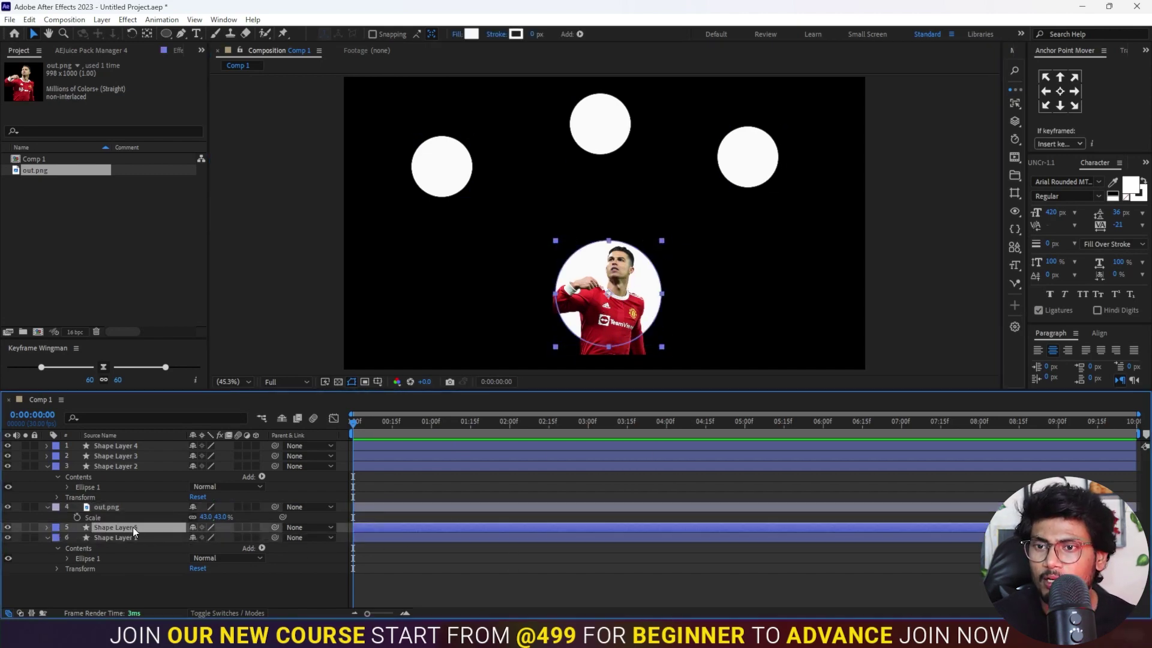
key("ctrl+d")
right_click(117, 538)
left_click(162, 507)
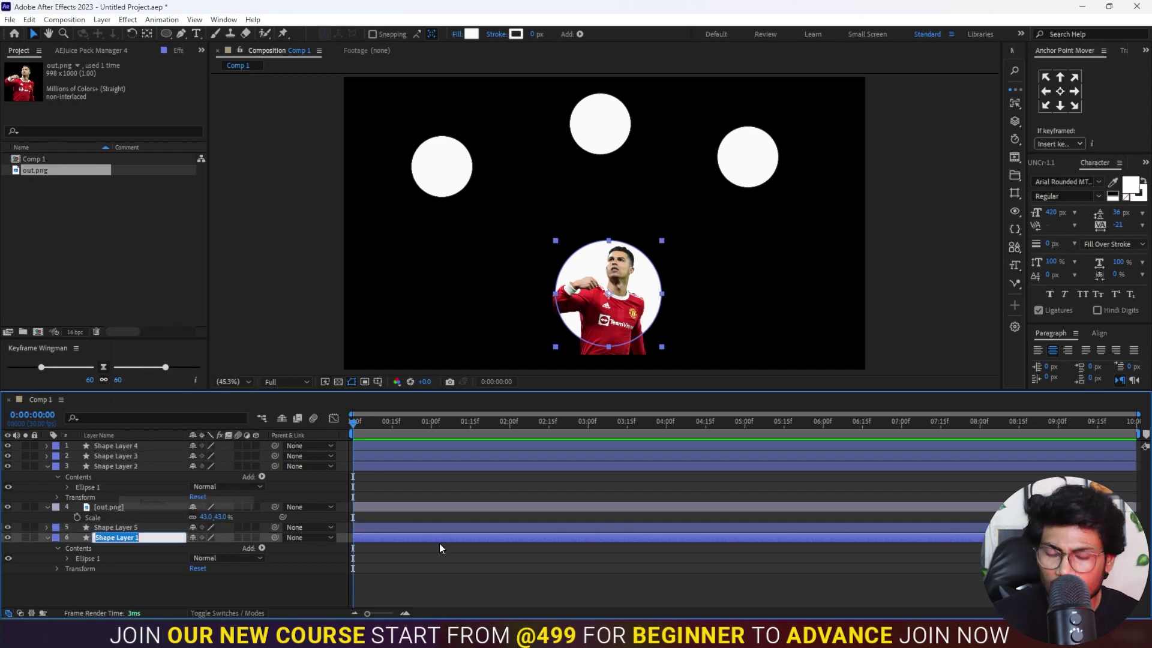
type("Bor")
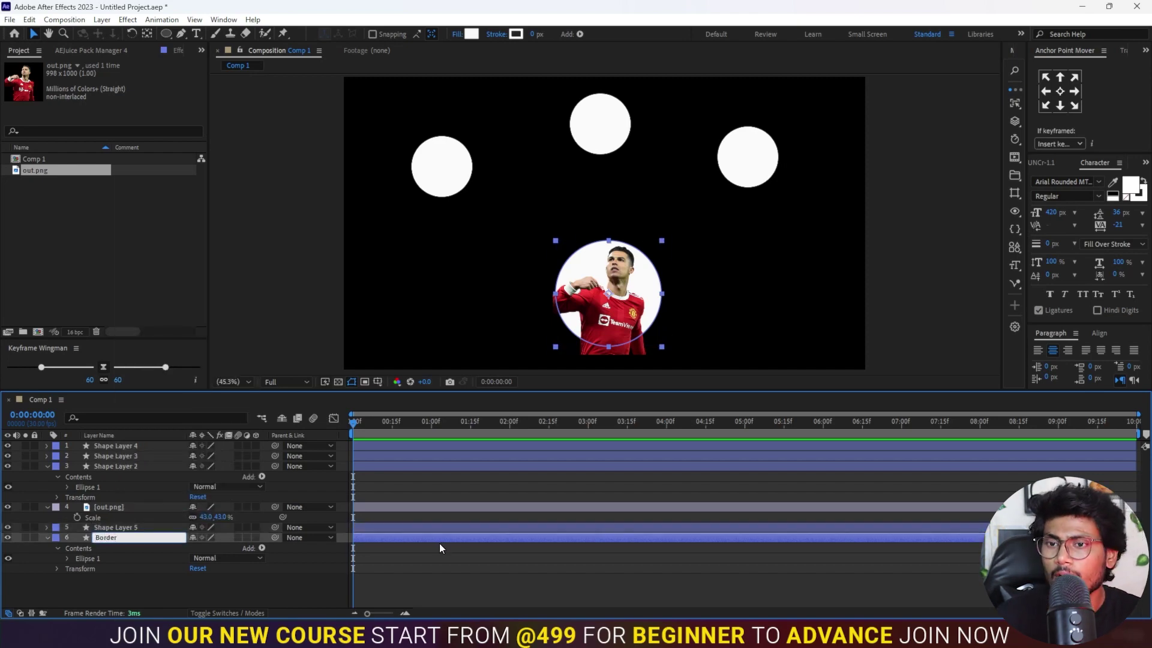
type("der")
key("Return")
Set out.png's track matte to Shape Layer 5 to clip the photo to the circle
left_click(125, 527)
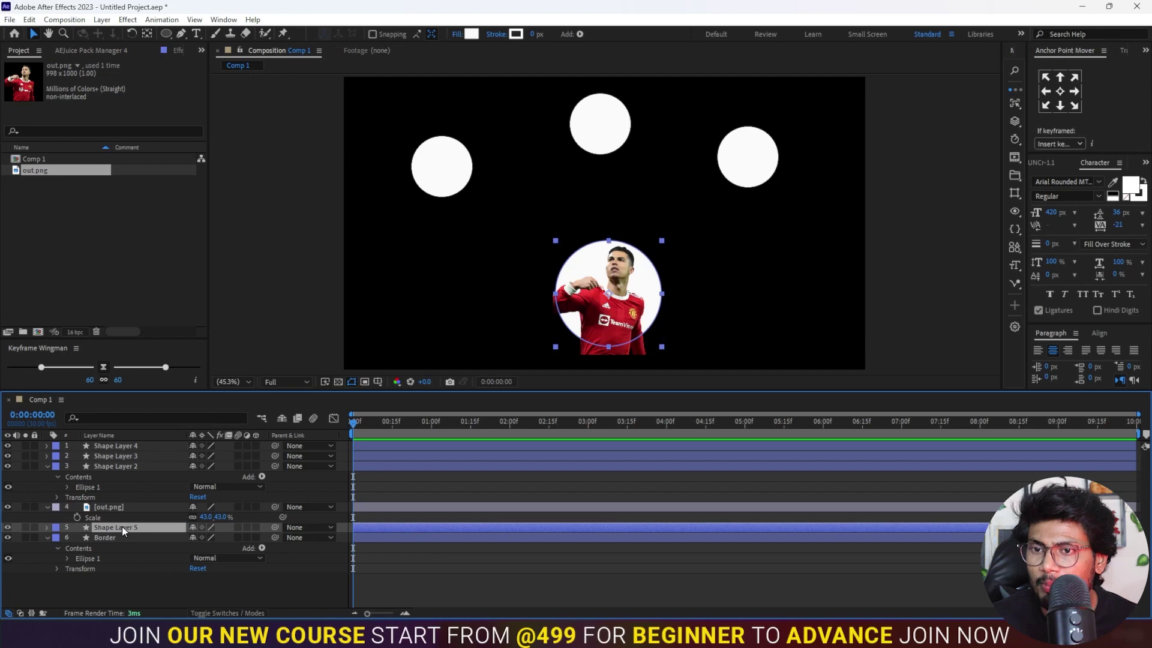
left_click(120, 507)
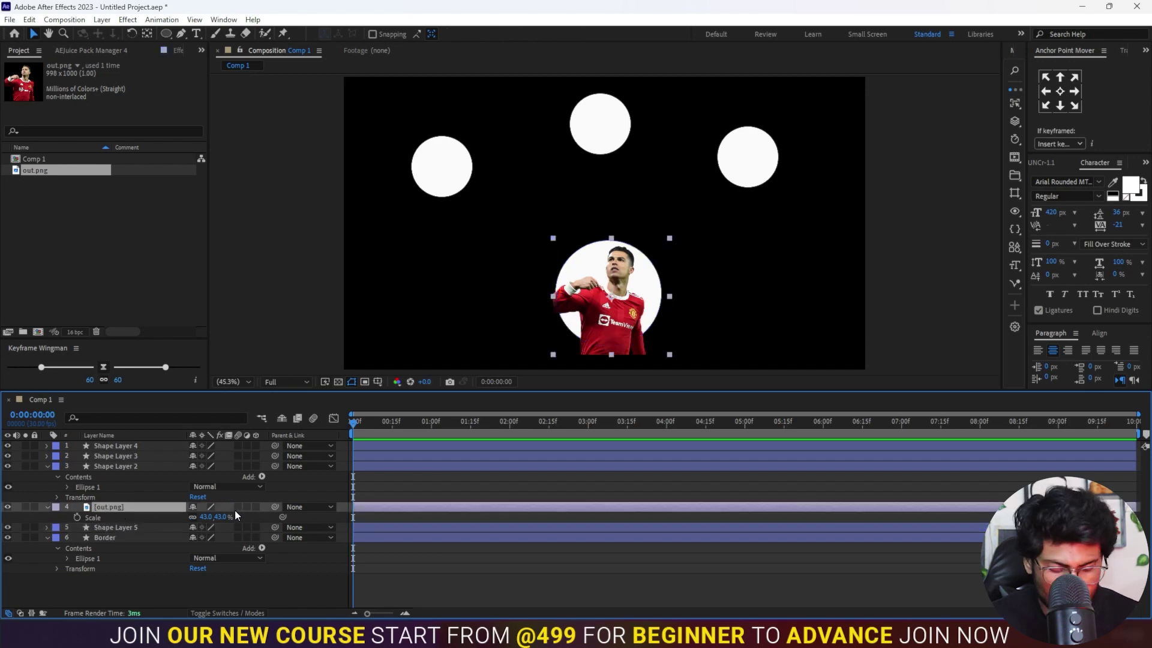
key("F4")
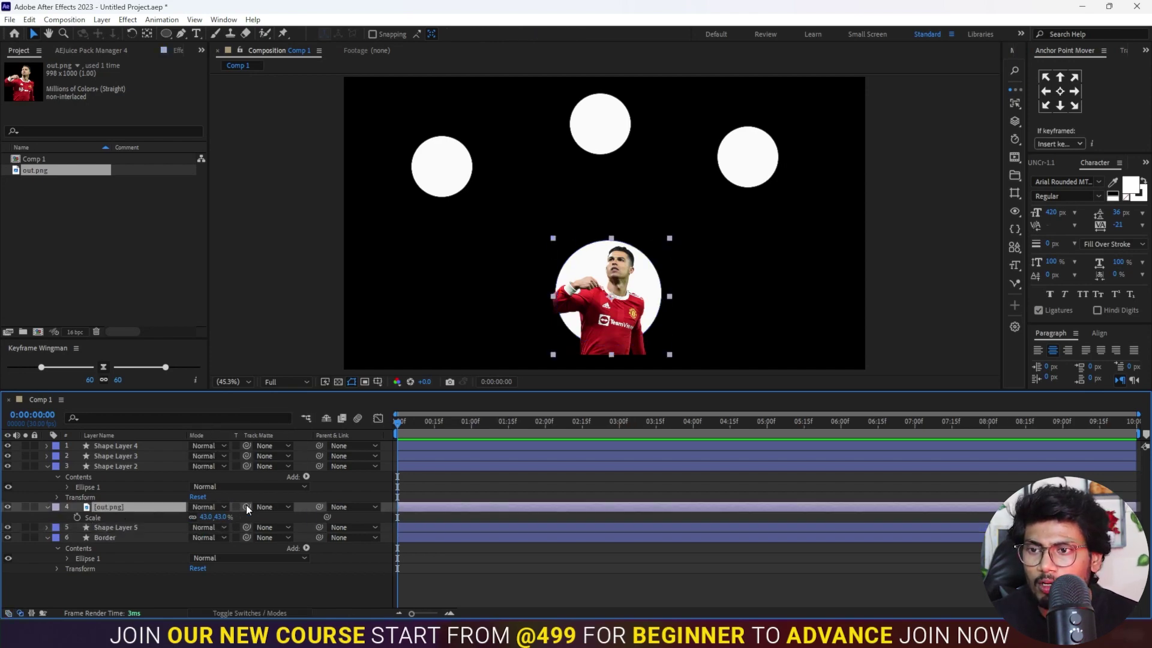
left_click_drag(246, 507, 152, 527)
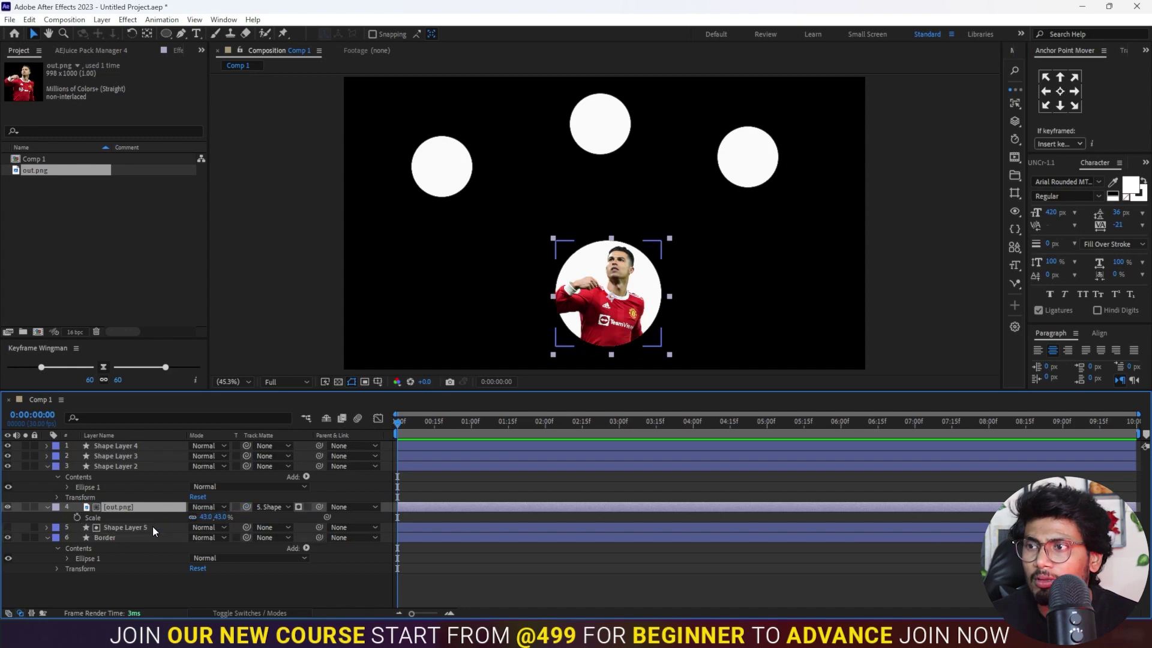
Give the Border layer a yellow stroke colour
left_click(131, 536)
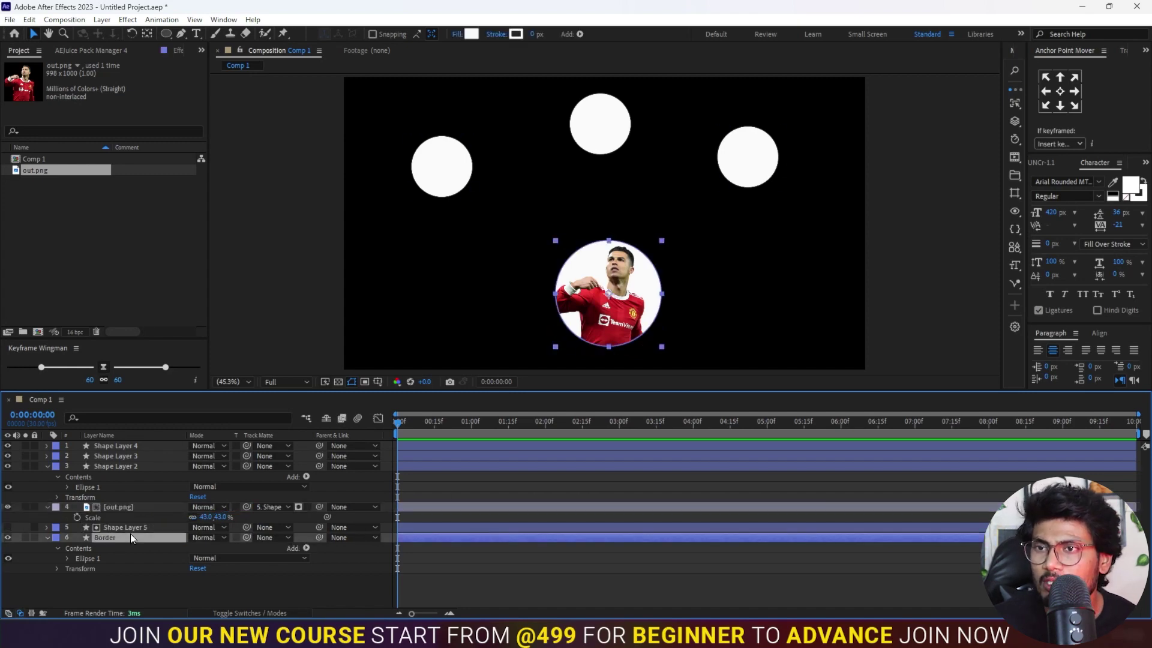
left_click(516, 34)
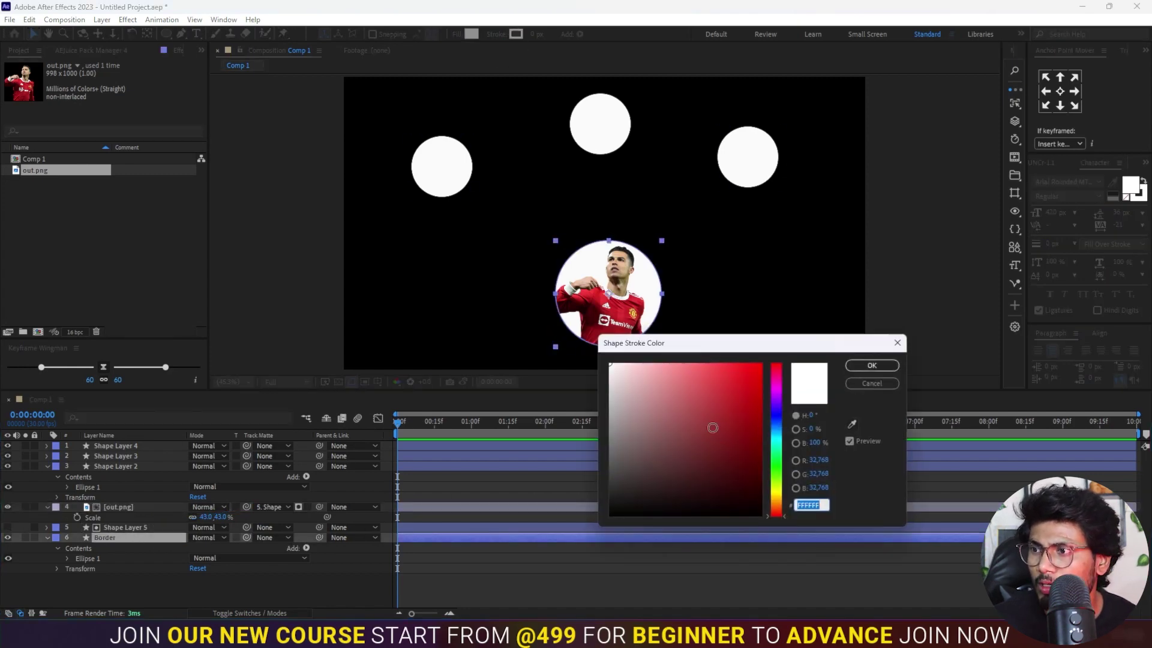
left_click(776, 487)
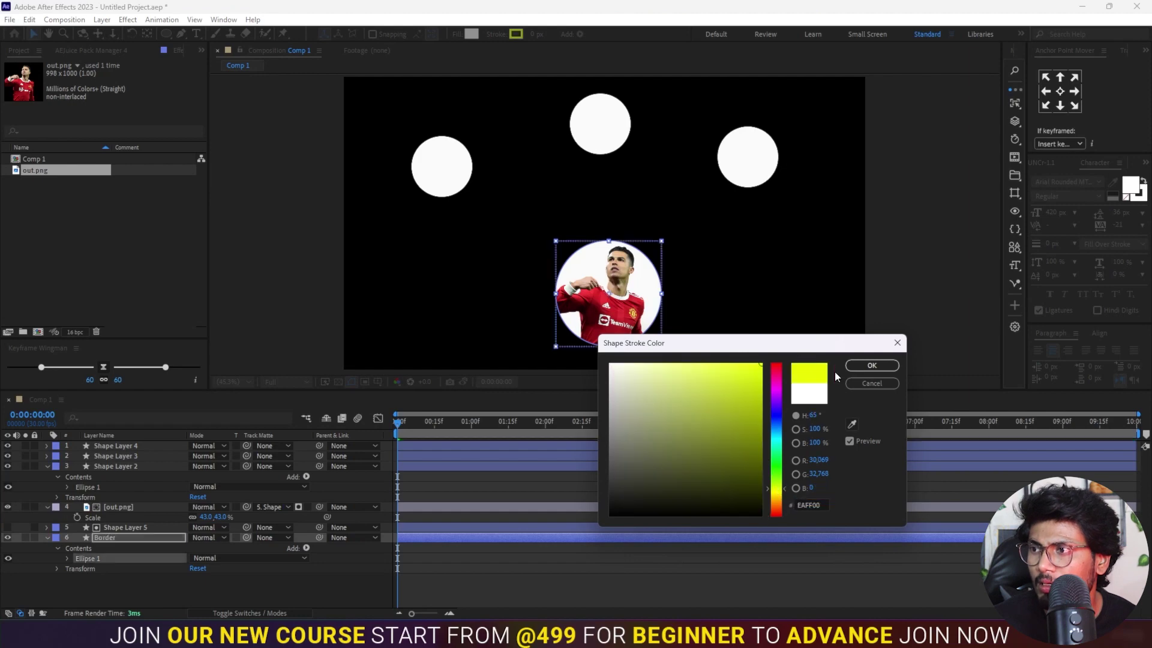
left_click(871, 365)
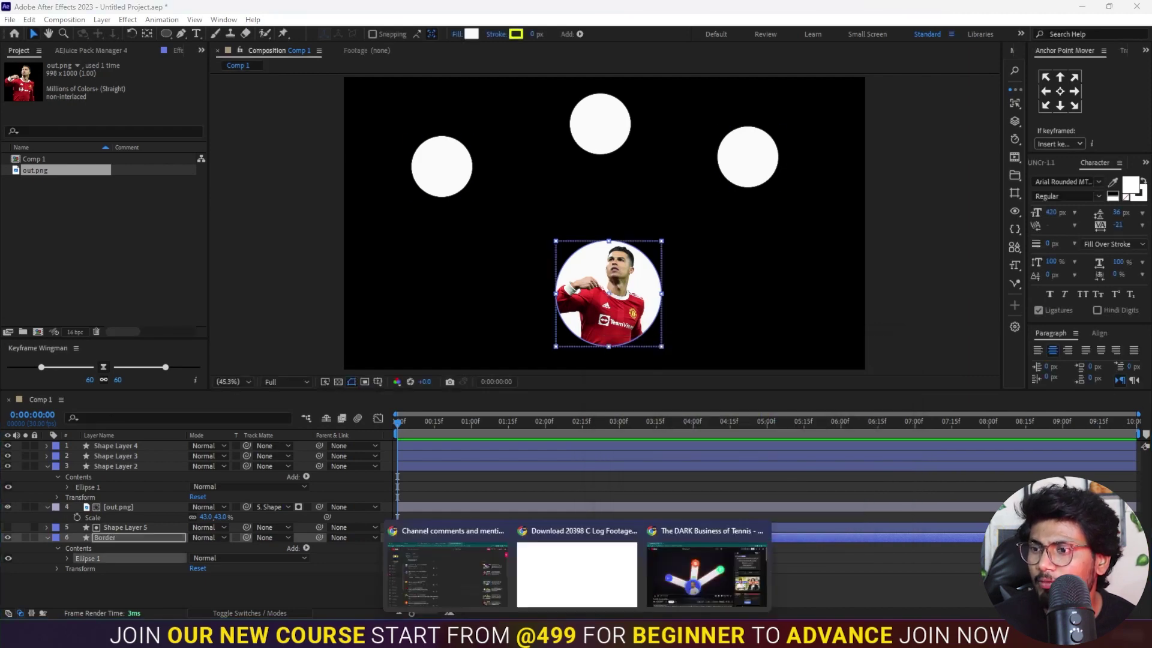
left_click(714, 539)
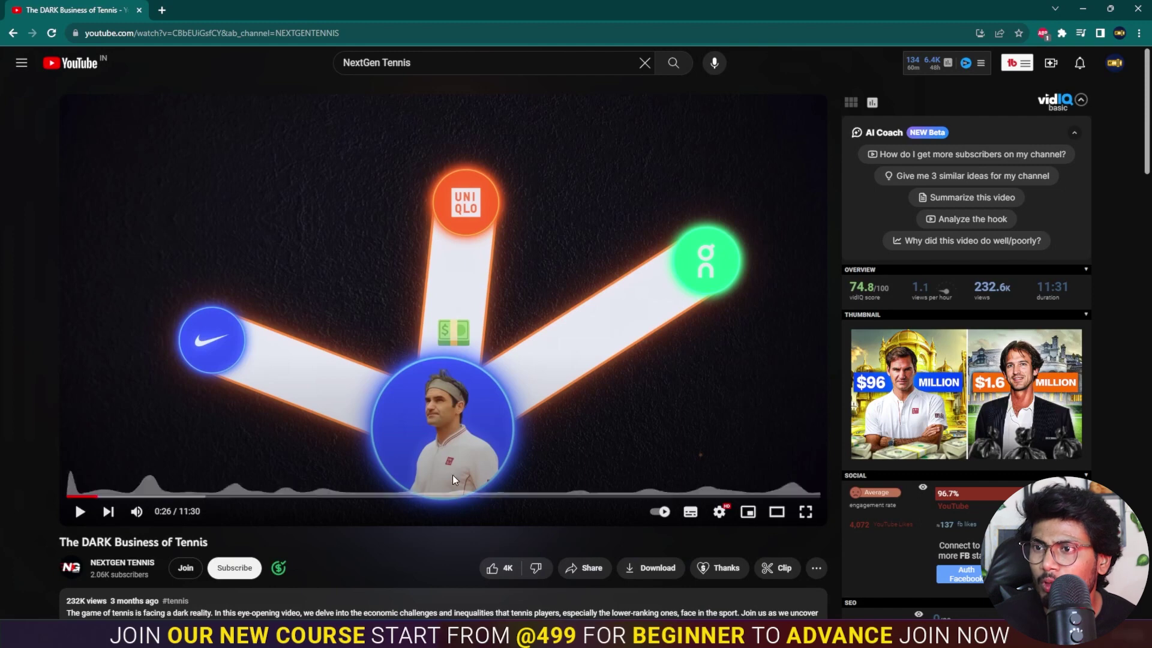
Fill Shape Layer 5 with bright blue 006CFF and make it visible again
key("alt+Tab")
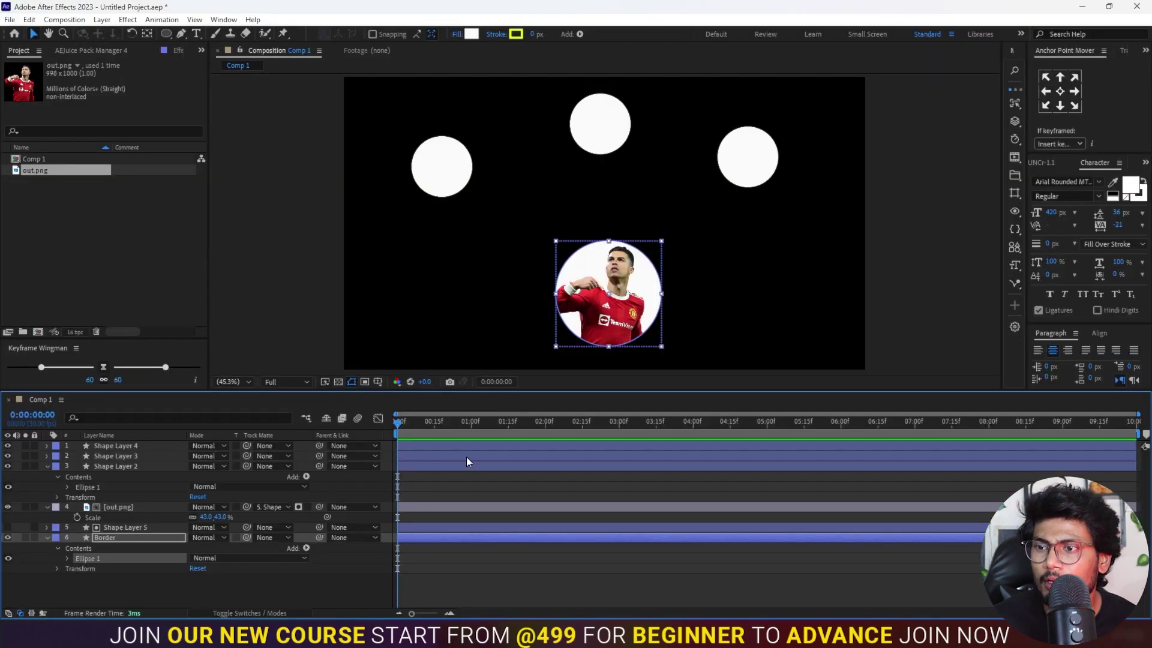
left_click(419, 528)
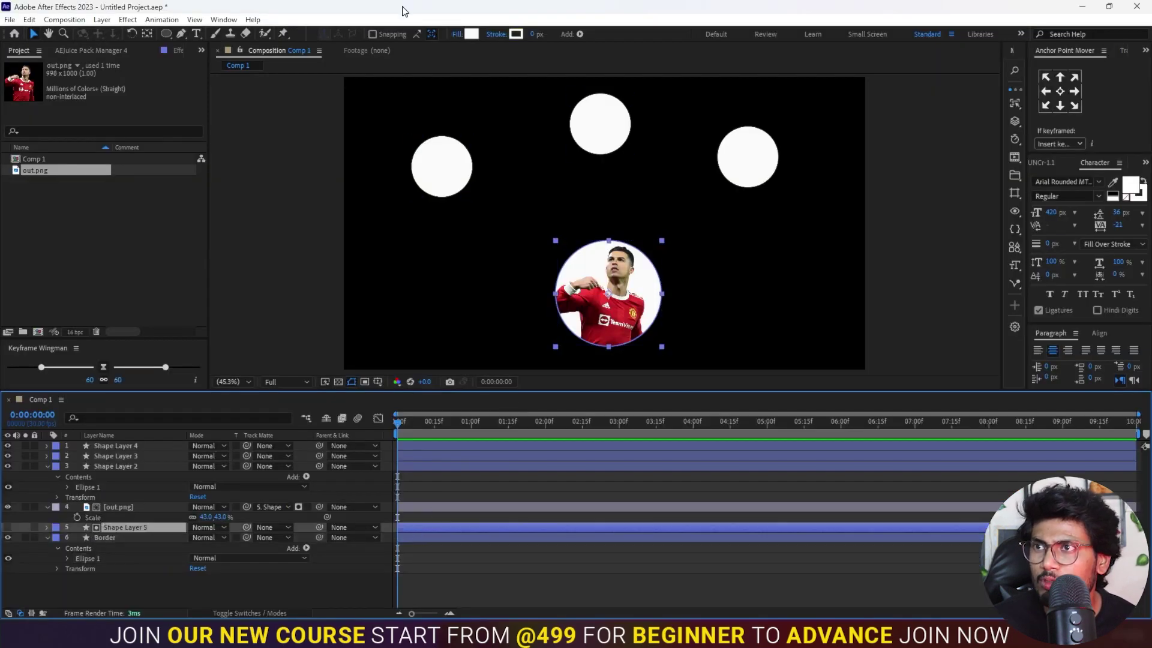
left_click(472, 35)
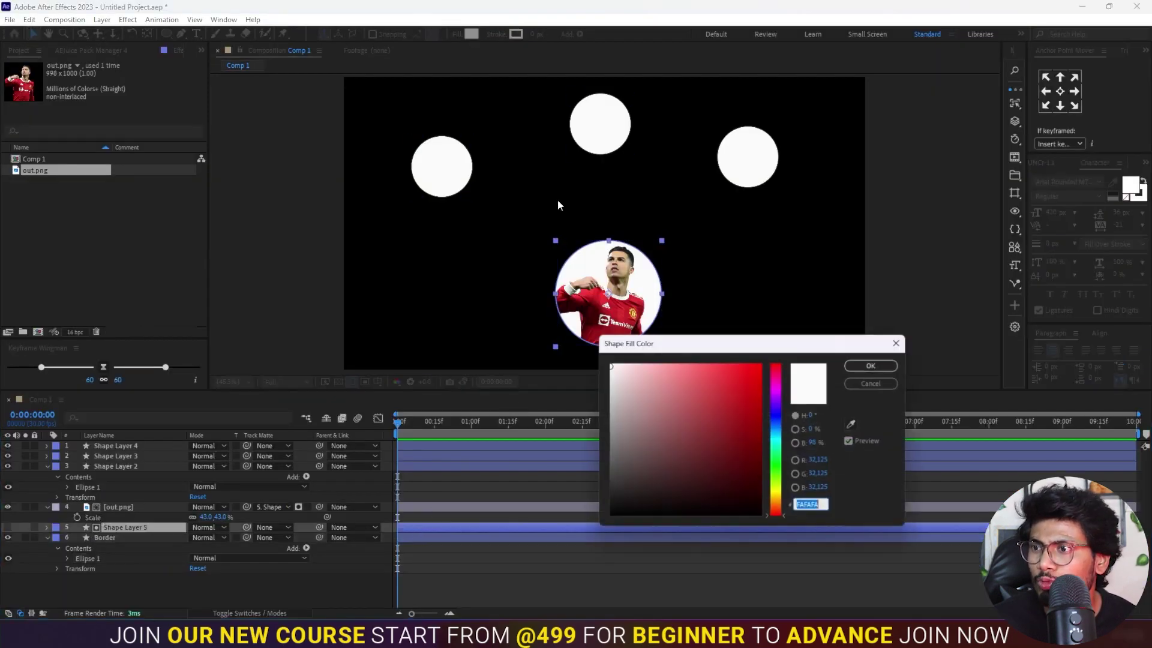
left_click(776, 425)
left_click(760, 364)
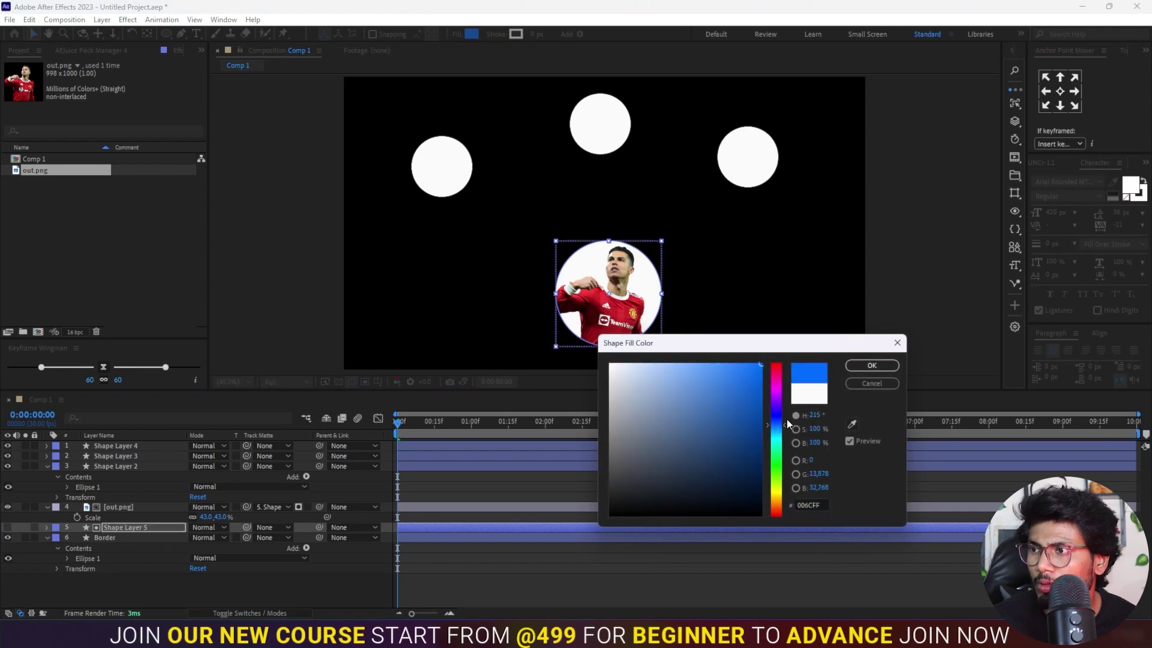
left_click(862, 367)
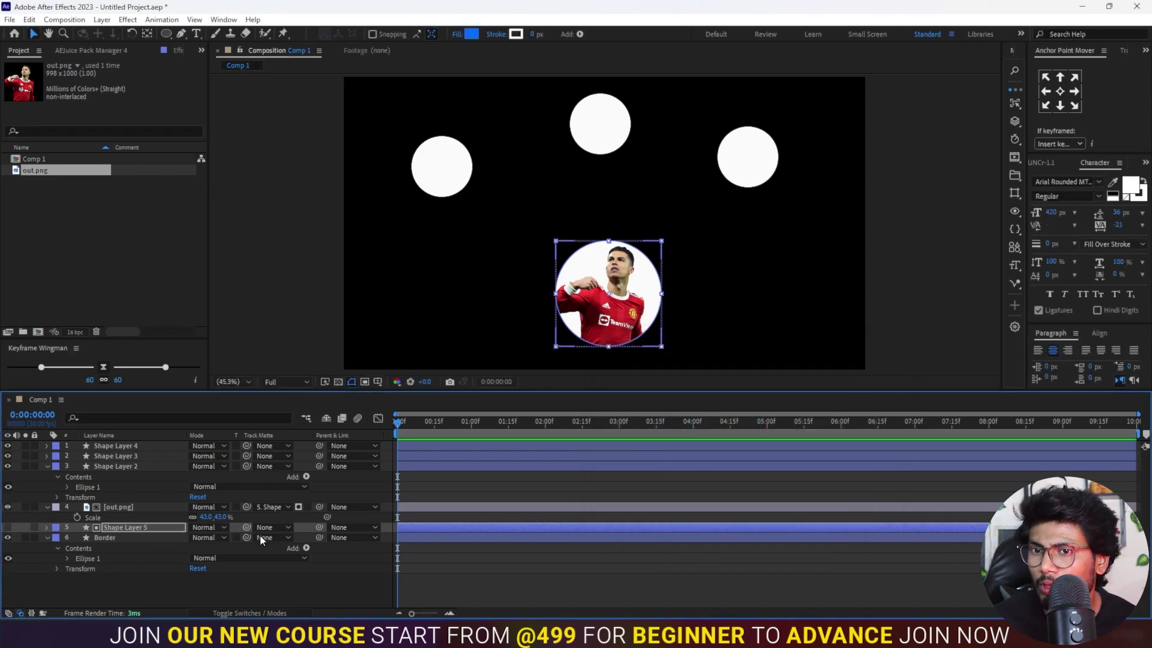
left_click(8, 527)
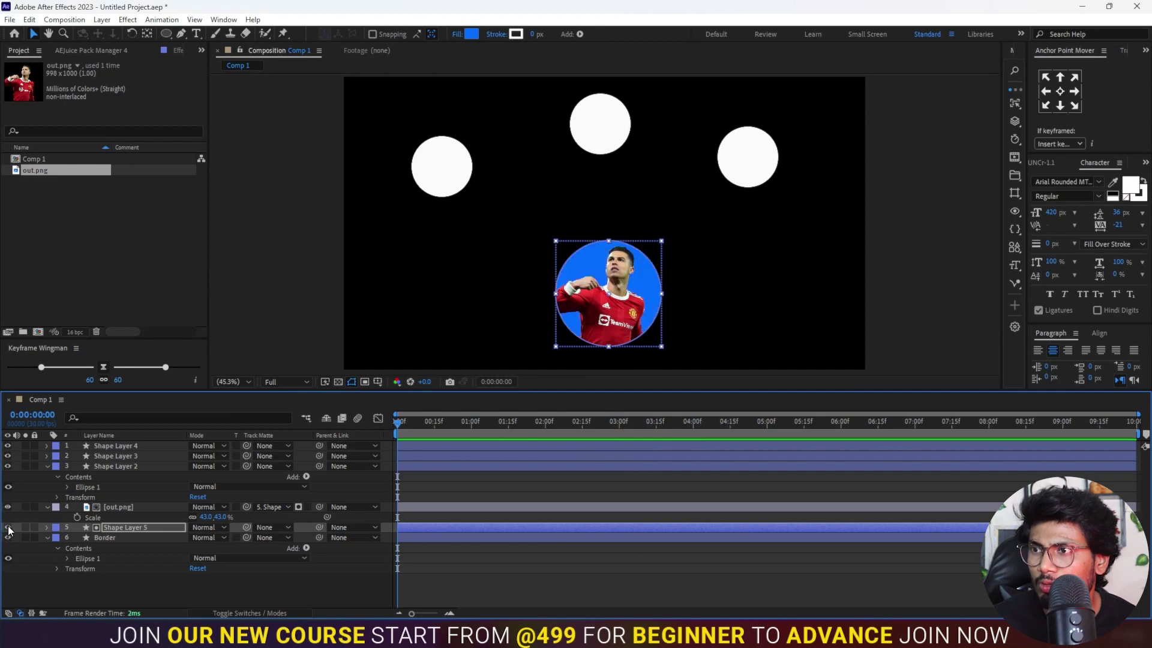
Change the Border stroke to blue and widen it to 19 px
left_click(421, 538)
left_click(515, 33)
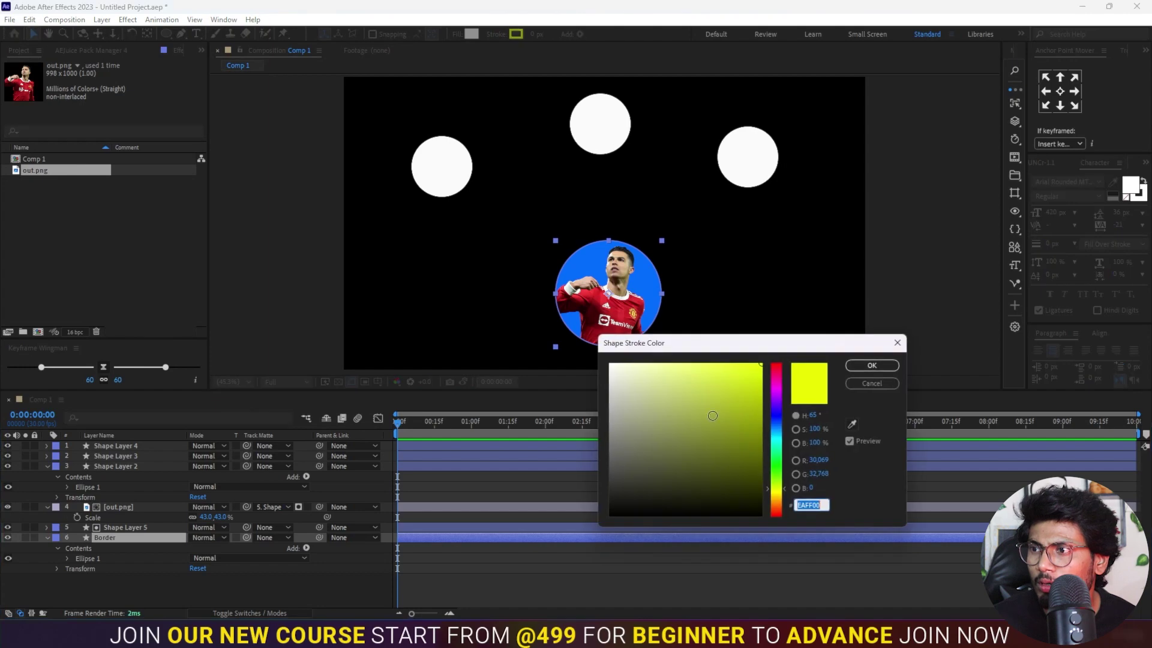
left_click_drag(778, 436, 779, 423)
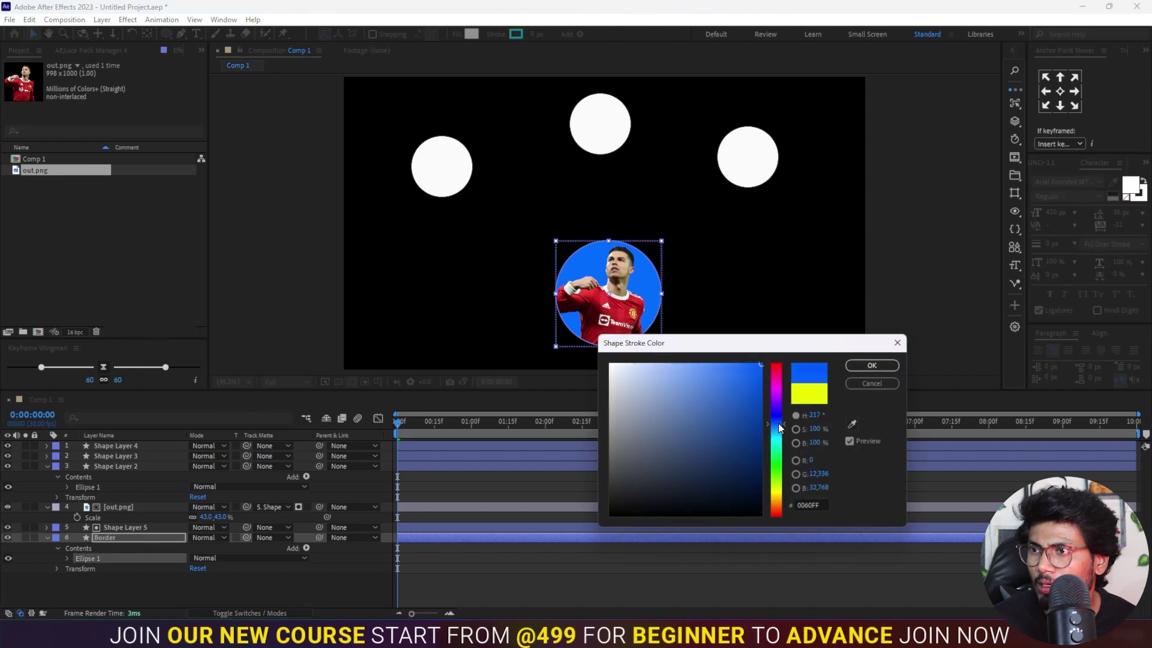
key("Return")
left_click_drag(546, 34, 555, 35)
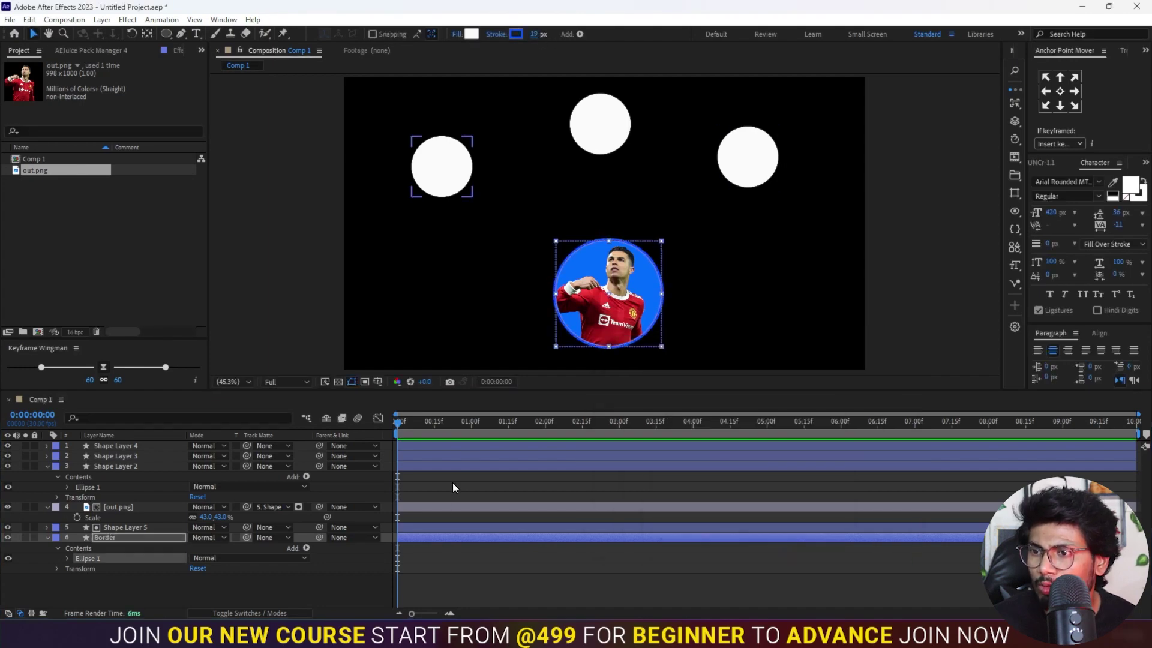
left_click(432, 540)
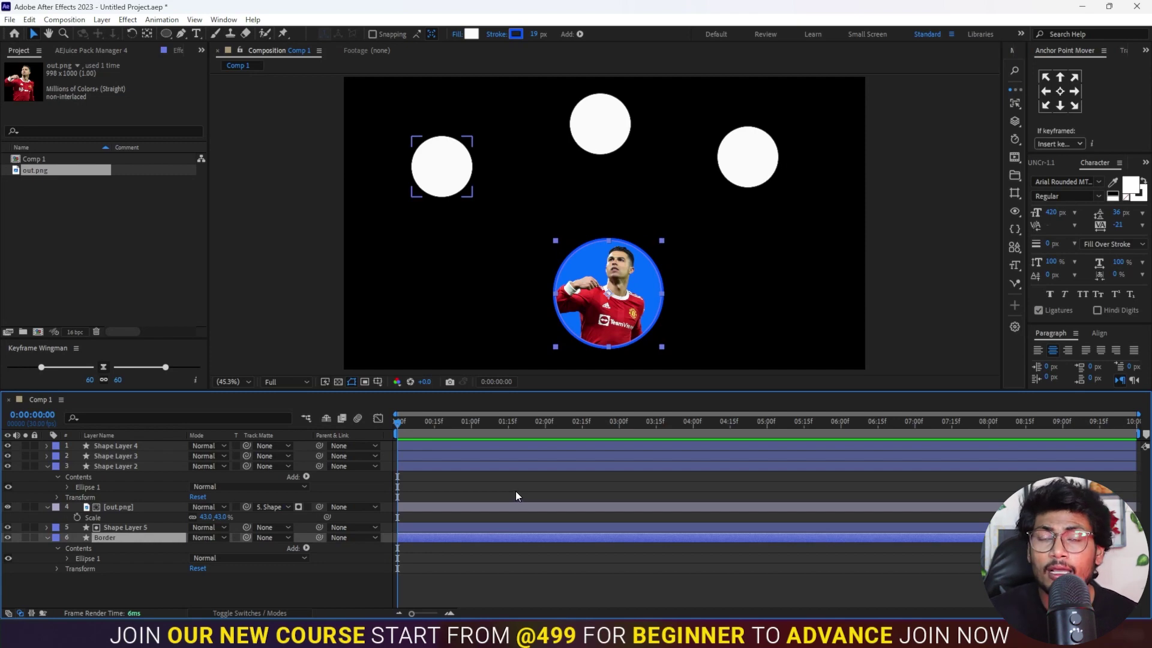
key("ctrl+space")
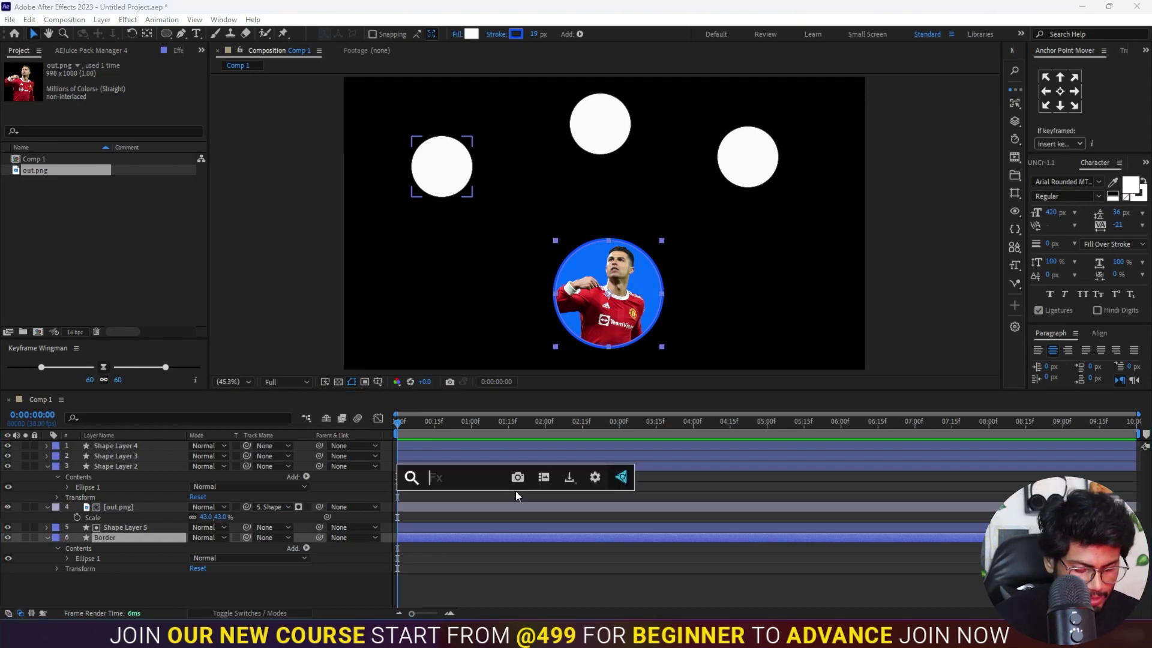
Apply Deep Glow to the Border layer and lower its radius to 76
type("dee")
left_click(516, 493)
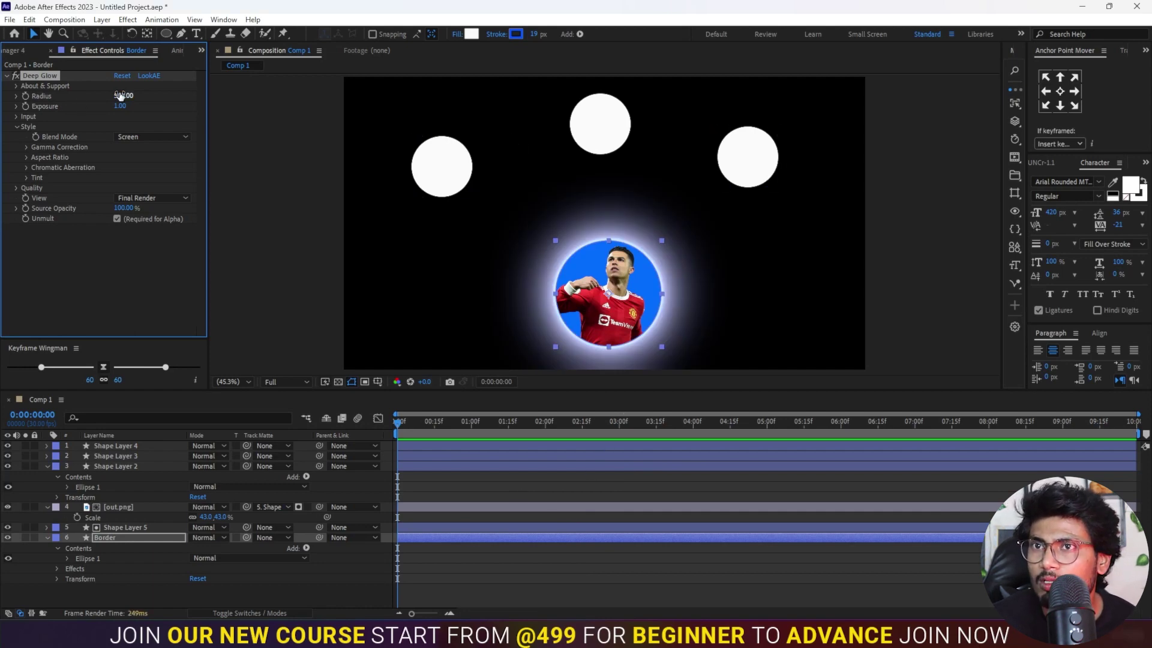
left_click_drag(111, 96, 4, 99)
mouse_move(124, 95)
left_mouse_down()
mouse_move(90, 95)
mouse_move(102, 95)
left_mouse_up()
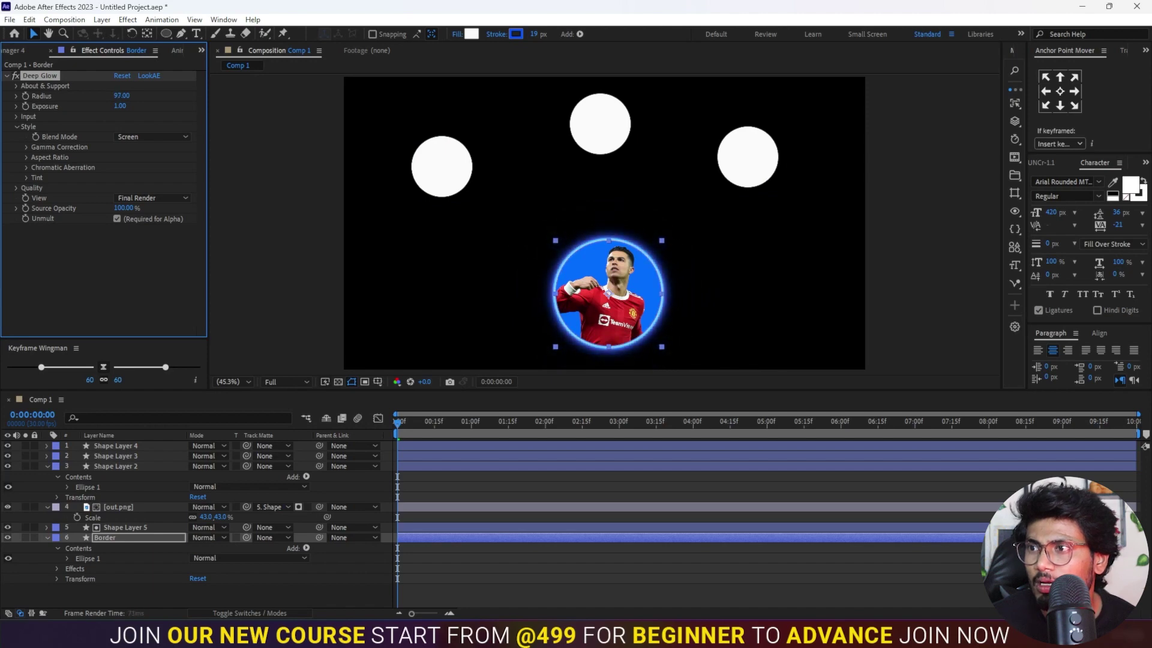
left_click(450, 586)
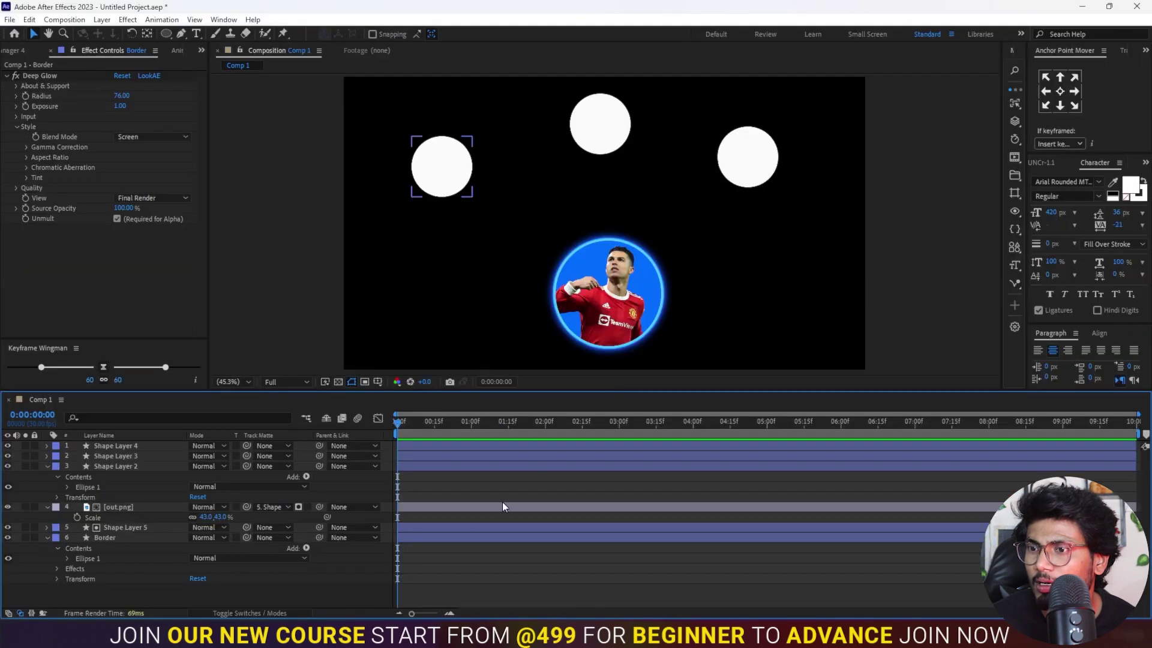
Reduce the Border ring's stroke width to 15 px
left_click(462, 537)
left_click(532, 34)
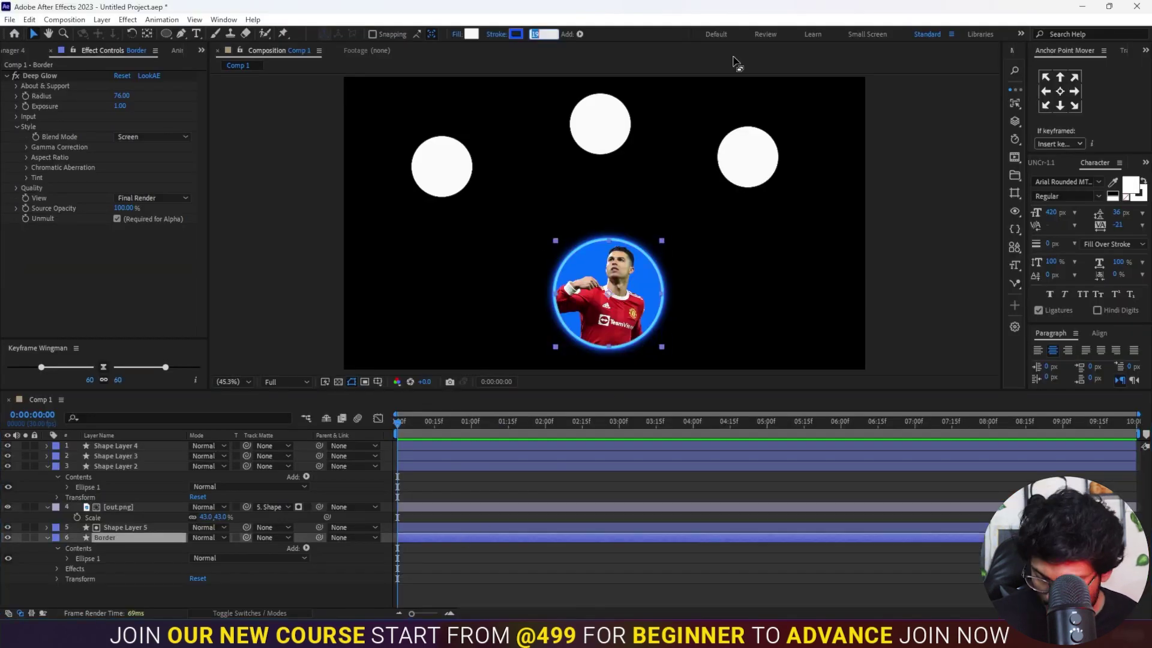
type("15")
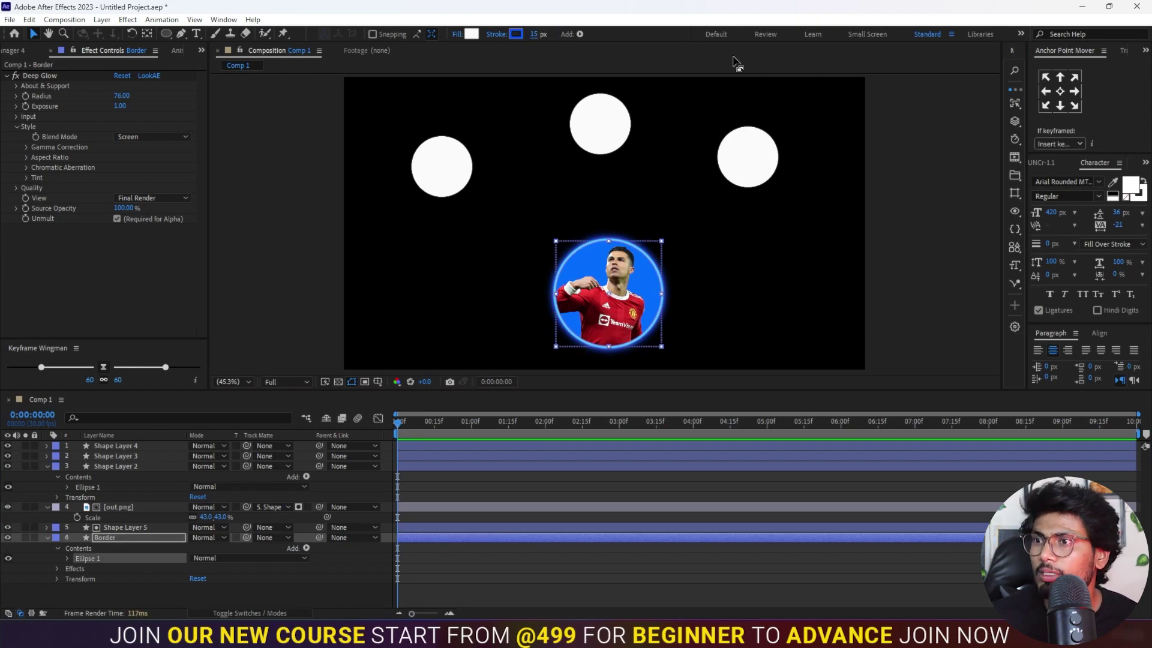
left_click(596, 563)
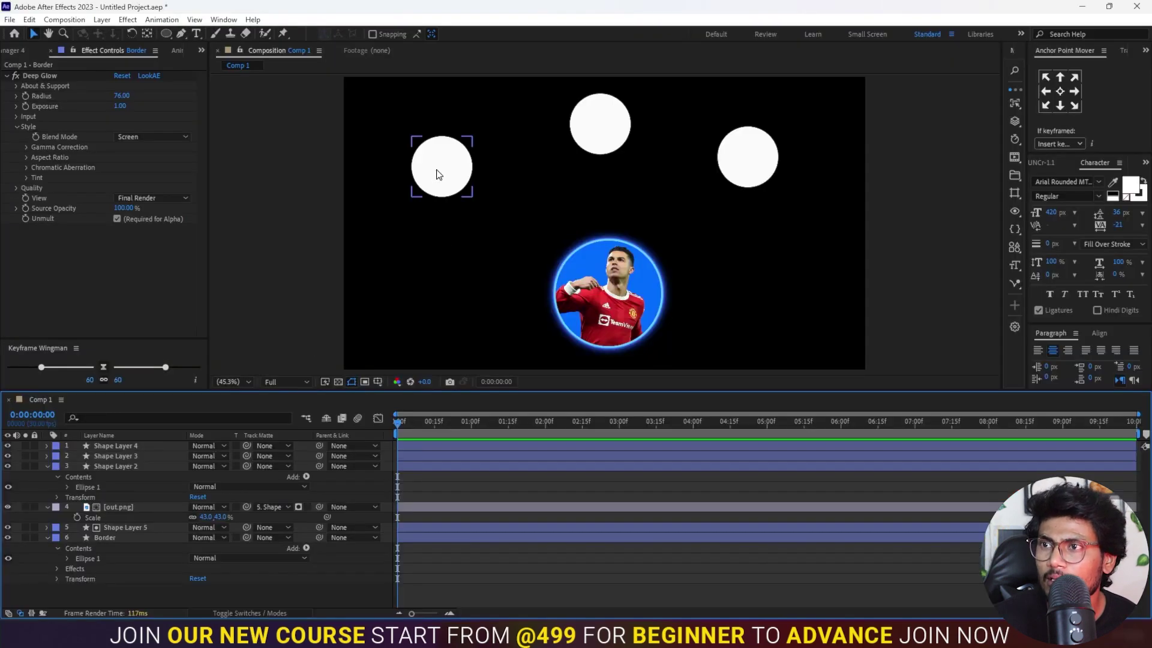
left_click(437, 174)
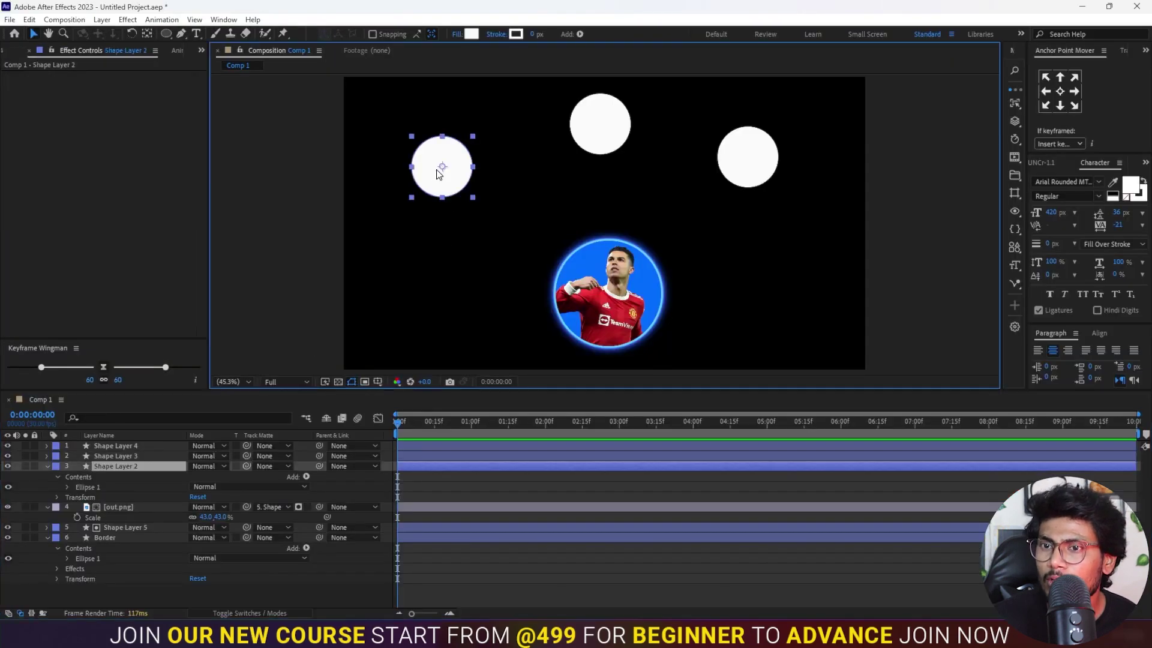
Rename the left circle's layer 'Blue', duplicate it, and name the copy 'Blue Border'
right_click(128, 466)
left_click(162, 443)
type("Blue")
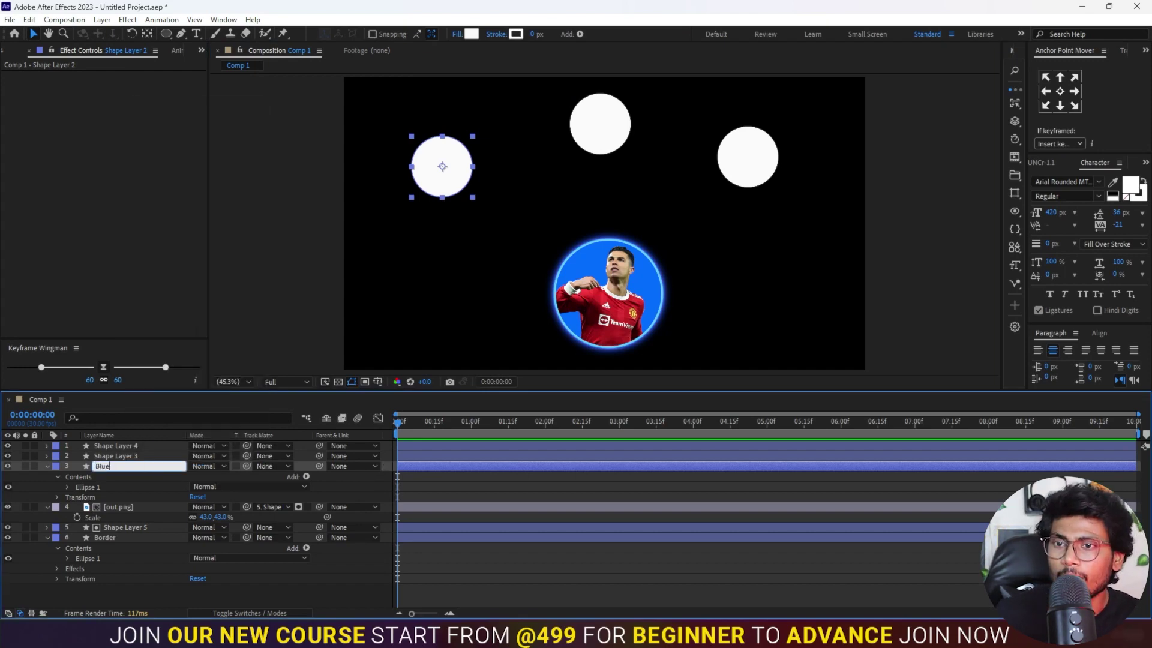
key("Return")
key("ctrl+d")
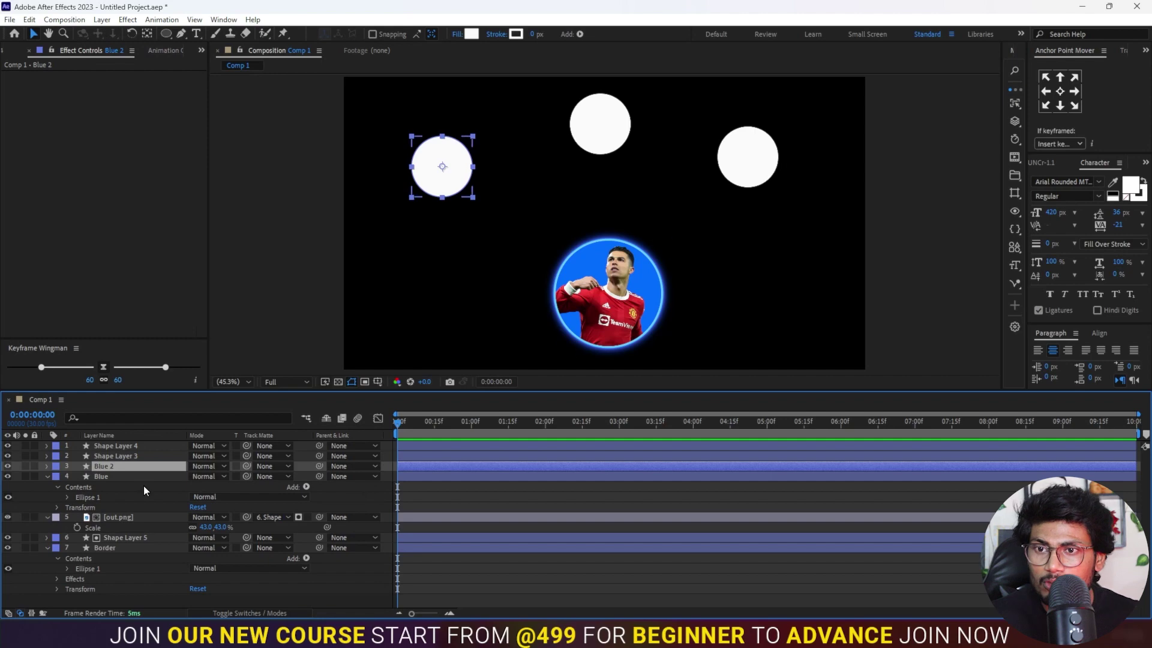
left_click_drag(109, 472, 107, 505)
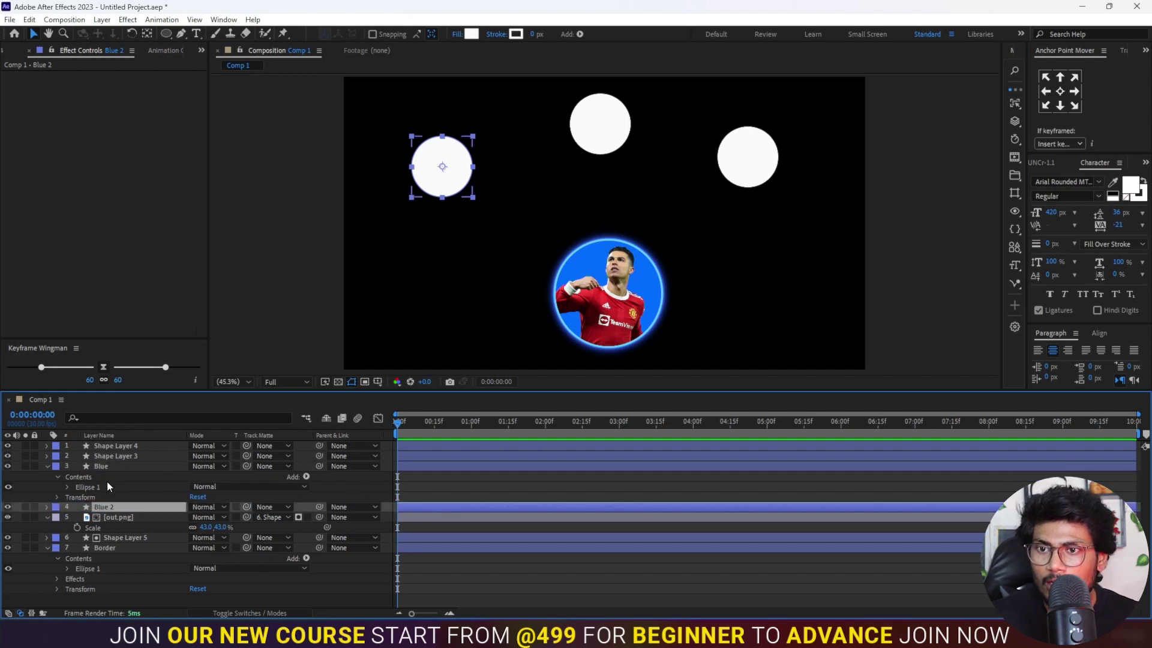
right_click(107, 505)
left_click(144, 470)
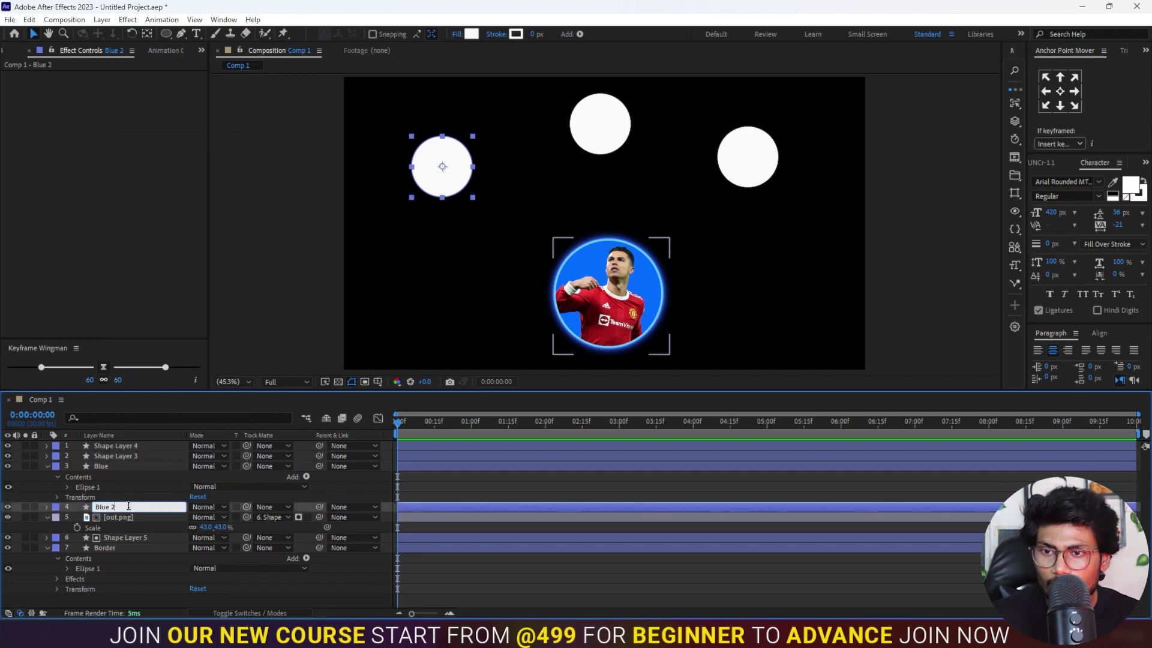
type("Blue Bo")
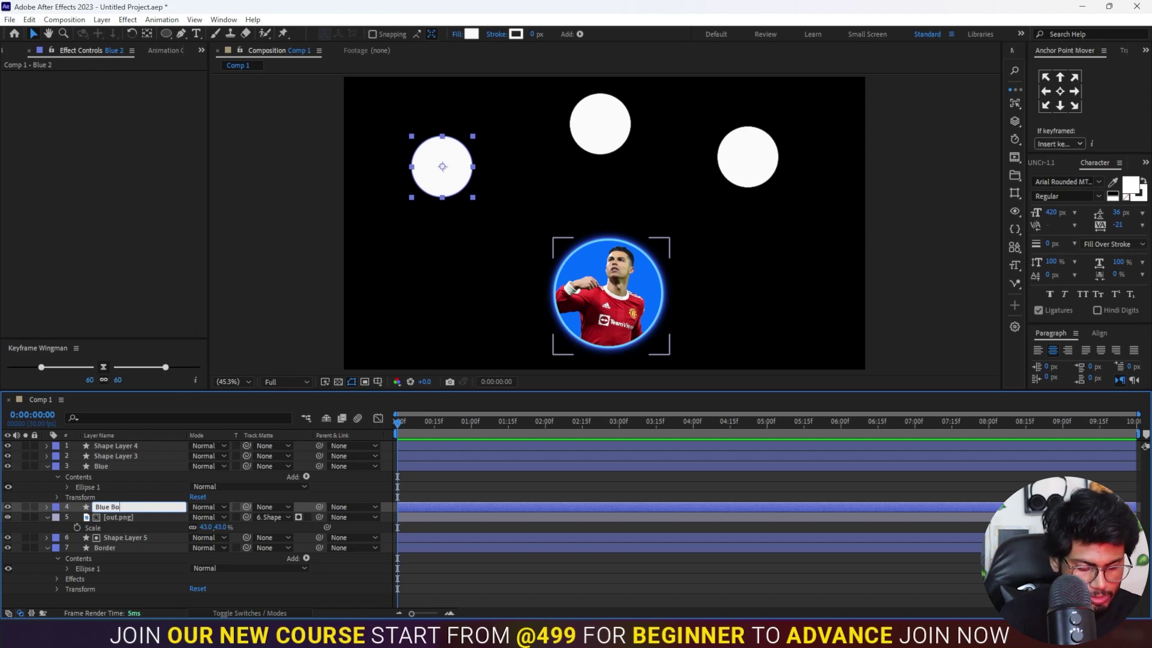
type("rder")
key("Return")
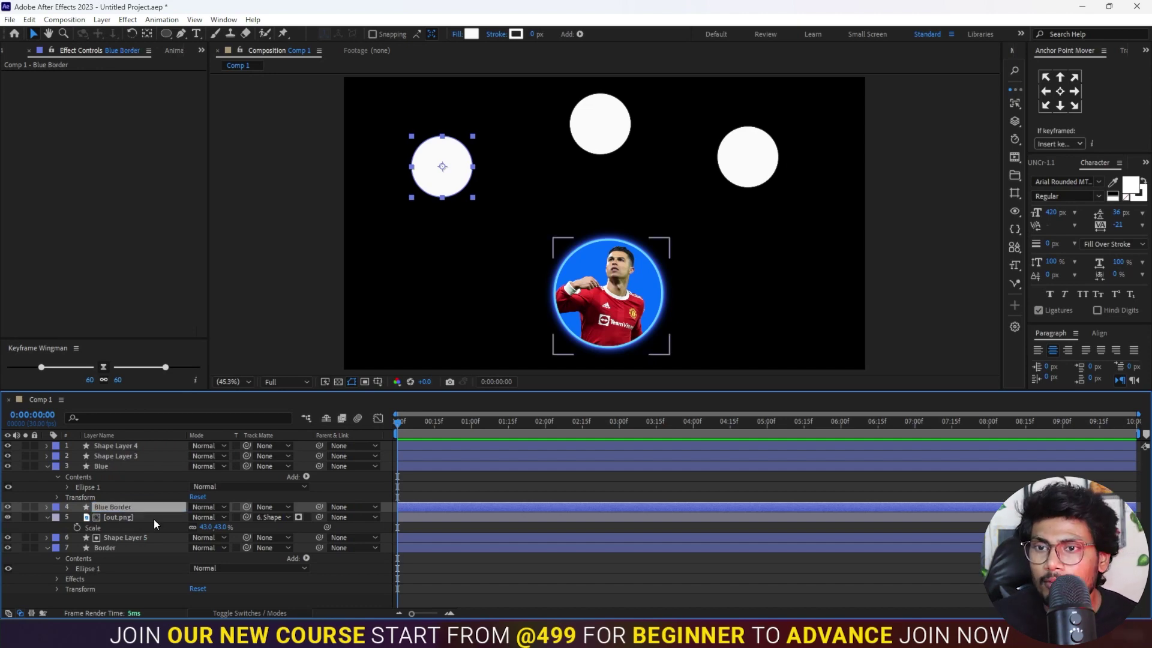
left_click(46, 466)
Fill the Blue circle with 006CFF sampled from the player circle
left_click(124, 466)
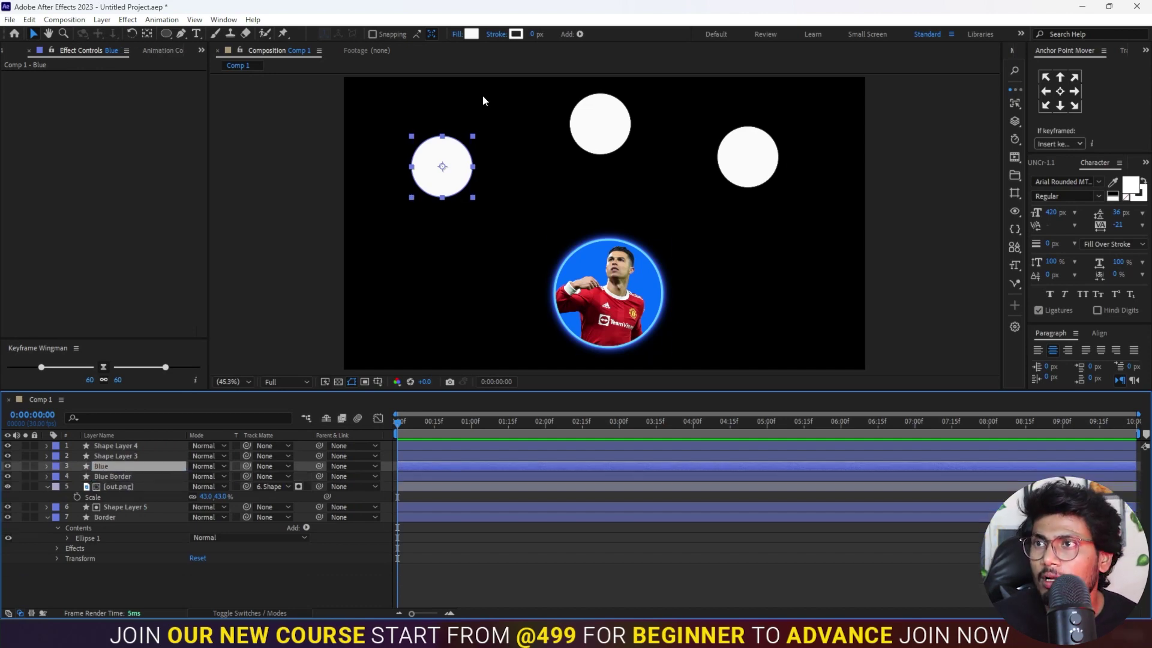
left_click(472, 35)
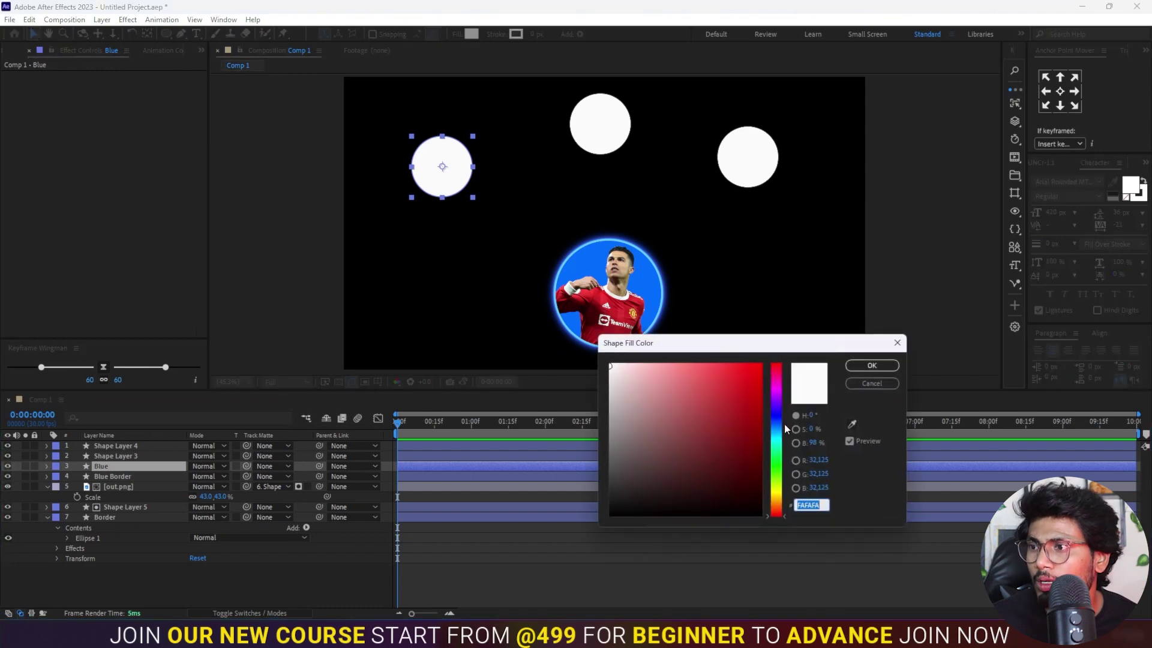
left_click(851, 424)
left_click(643, 273)
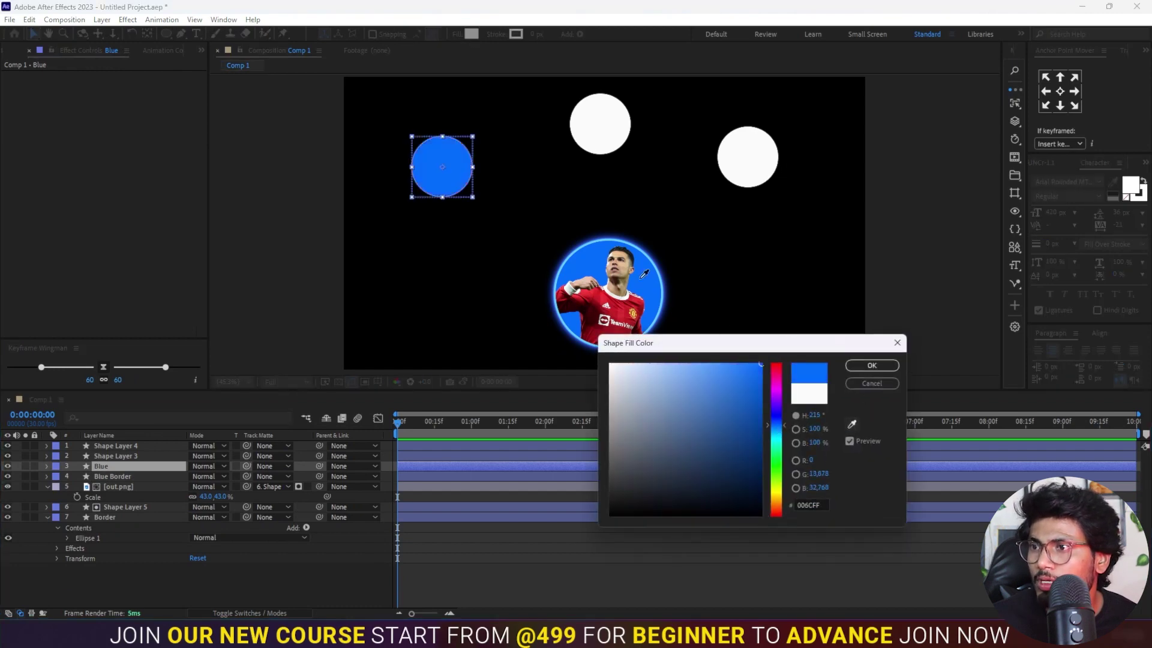
left_click(872, 366)
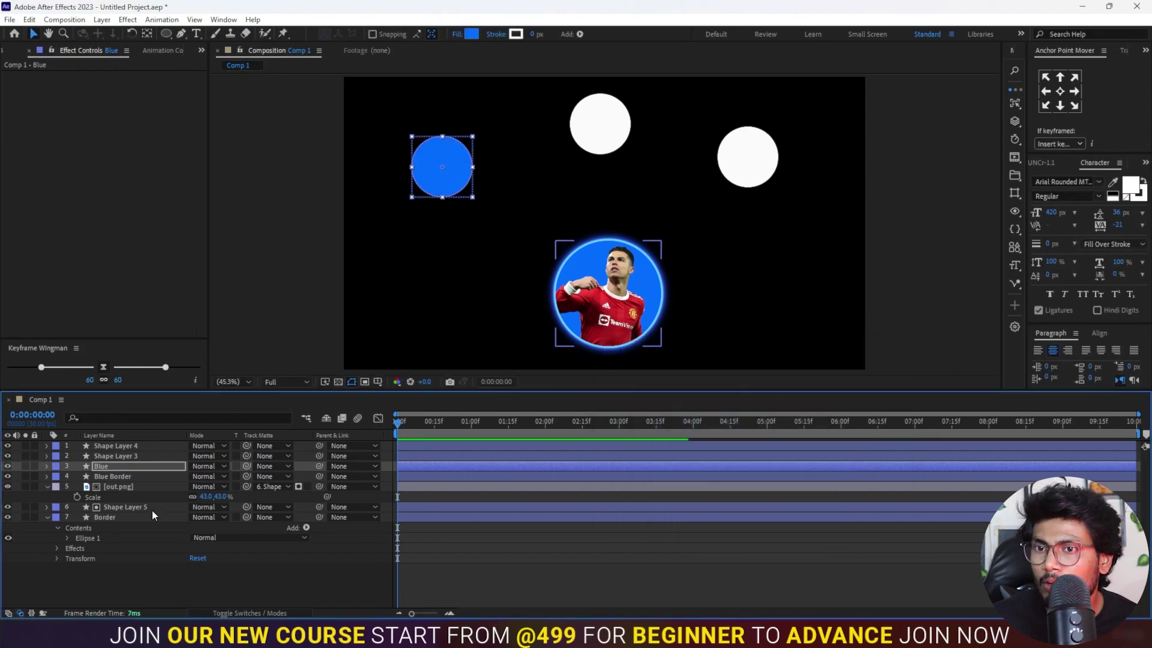
Give Blue Border a sampled blue stroke 10 px wide
left_click(121, 474)
left_click(515, 34)
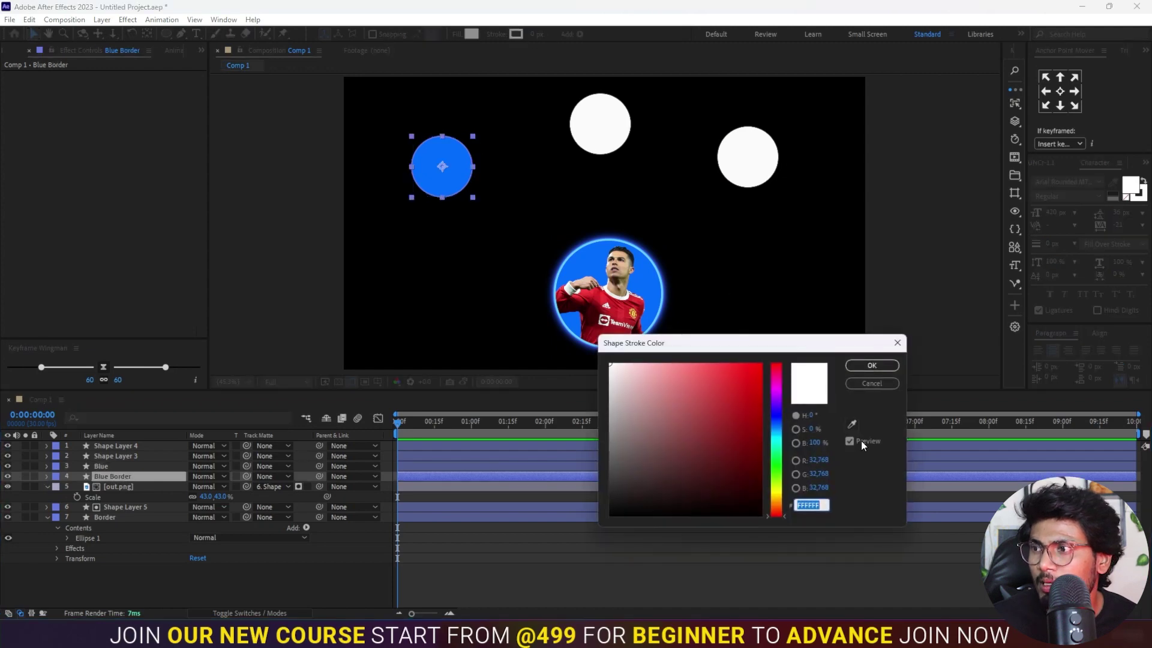
left_click(851, 424)
left_click(451, 176)
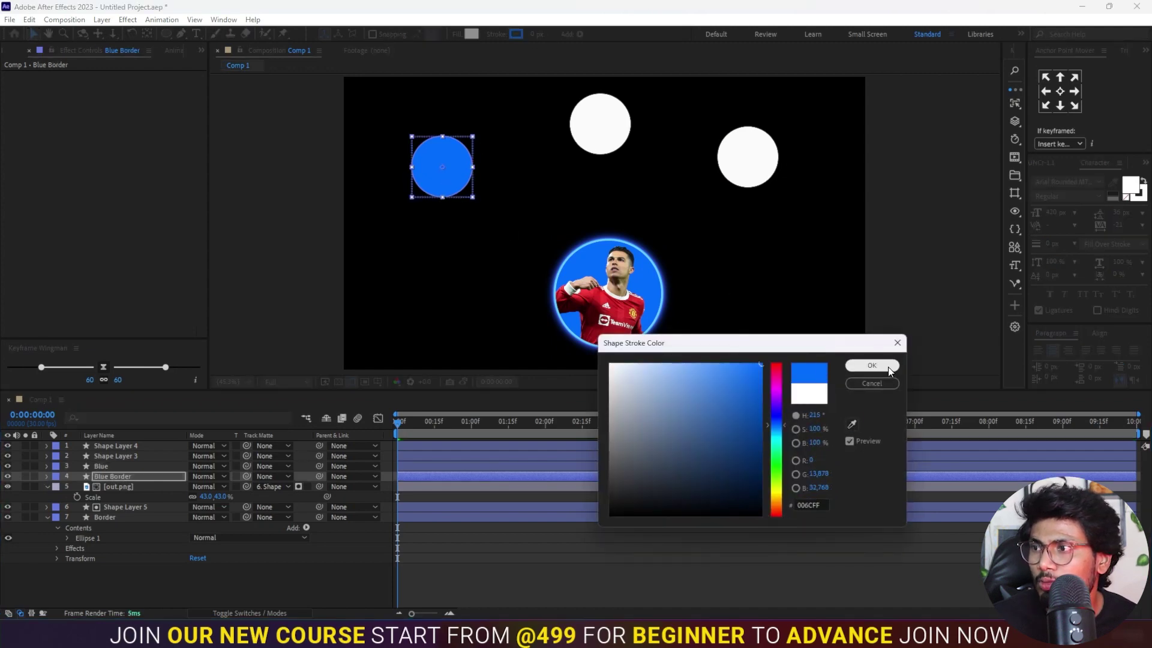
left_click(887, 367)
left_click_drag(535, 35, 554, 31)
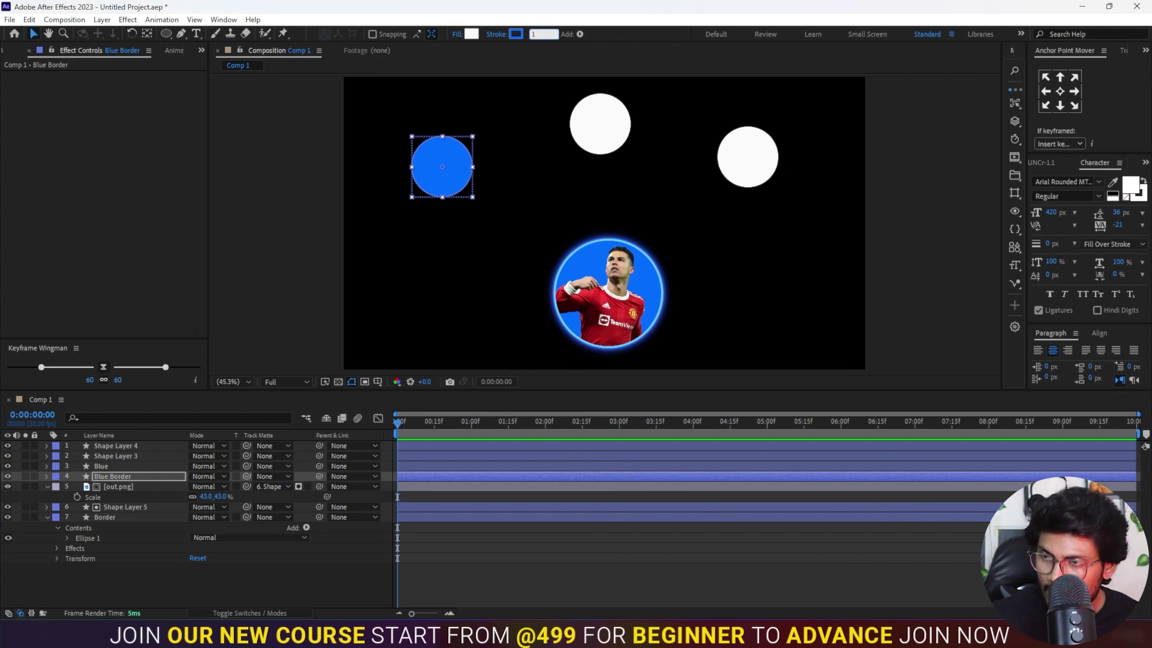
left_click(421, 516)
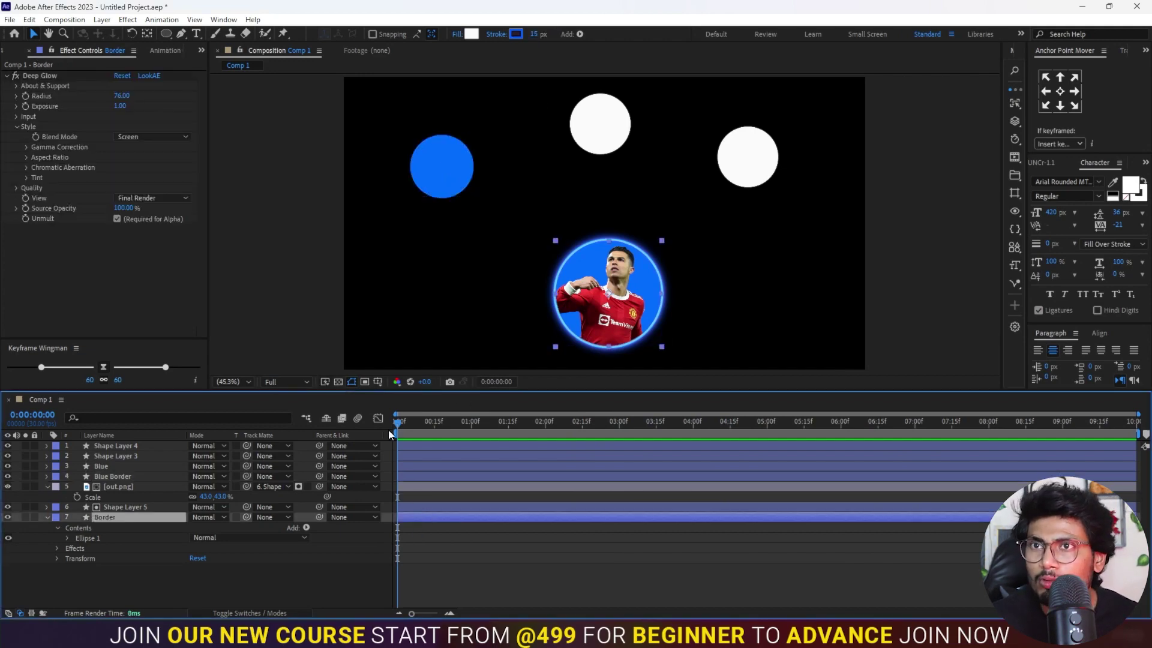
Copy the Deep Glow effect from Border onto the Blue Border layer
left_click(43, 75)
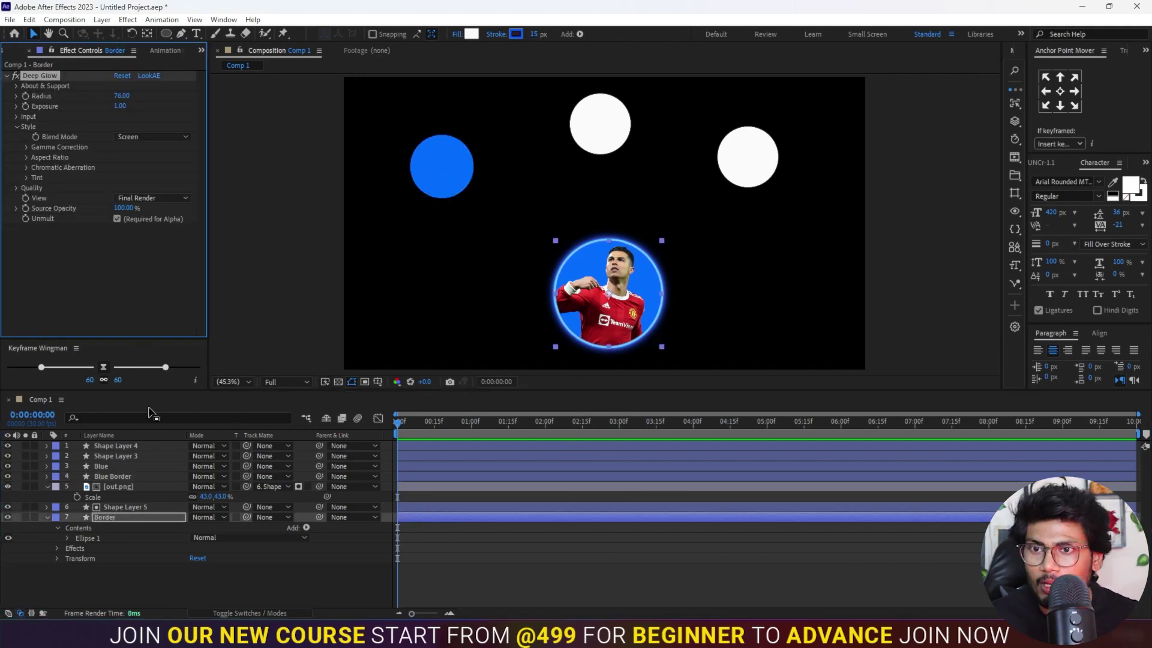
left_click(110, 476)
key("ctrl+v")
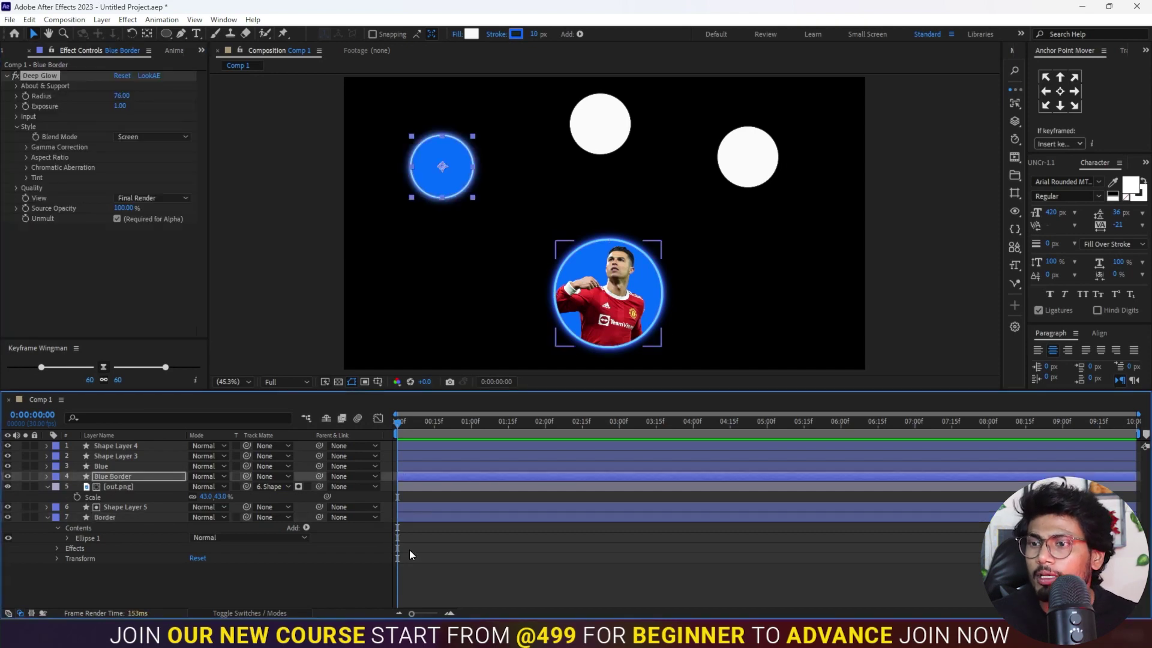
left_click(468, 569)
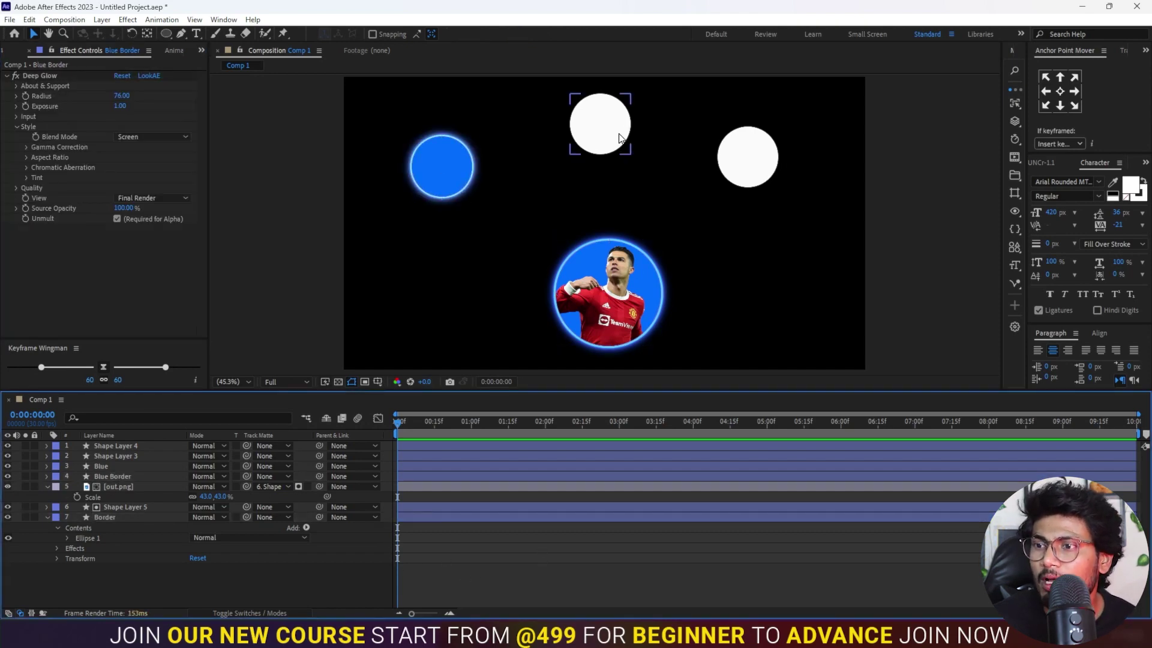
Rename the top circle's layer 'Orange', duplicate it, and rename the copy 'Orange Border'
left_click(98, 456)
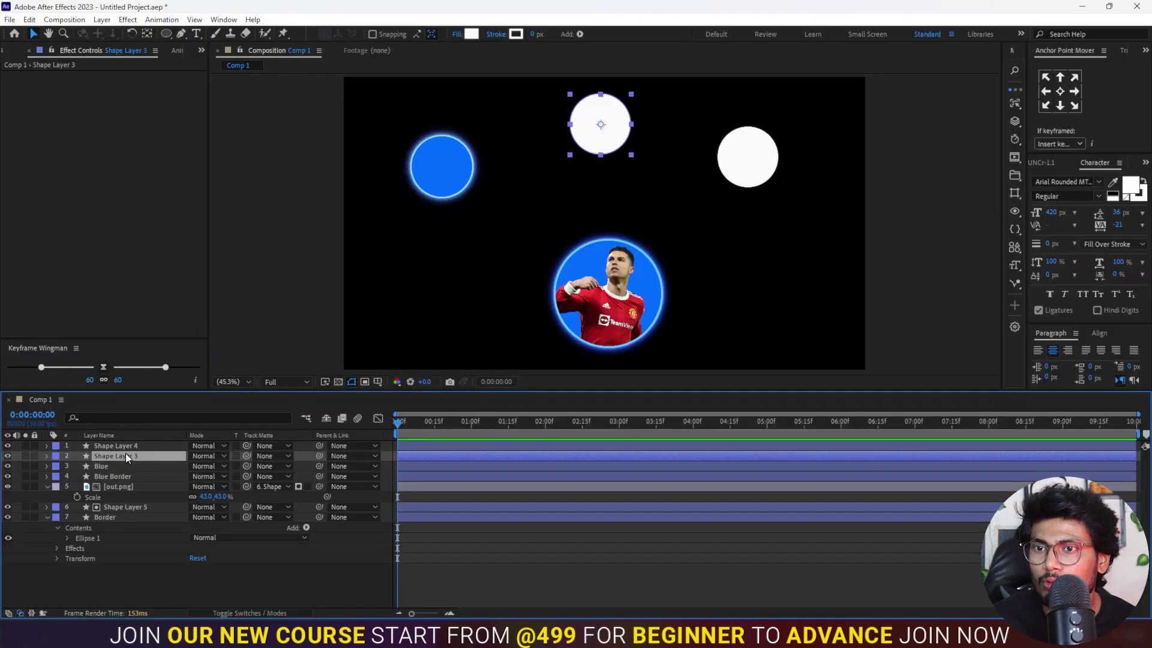
right_click(124, 452)
left_click(182, 419)
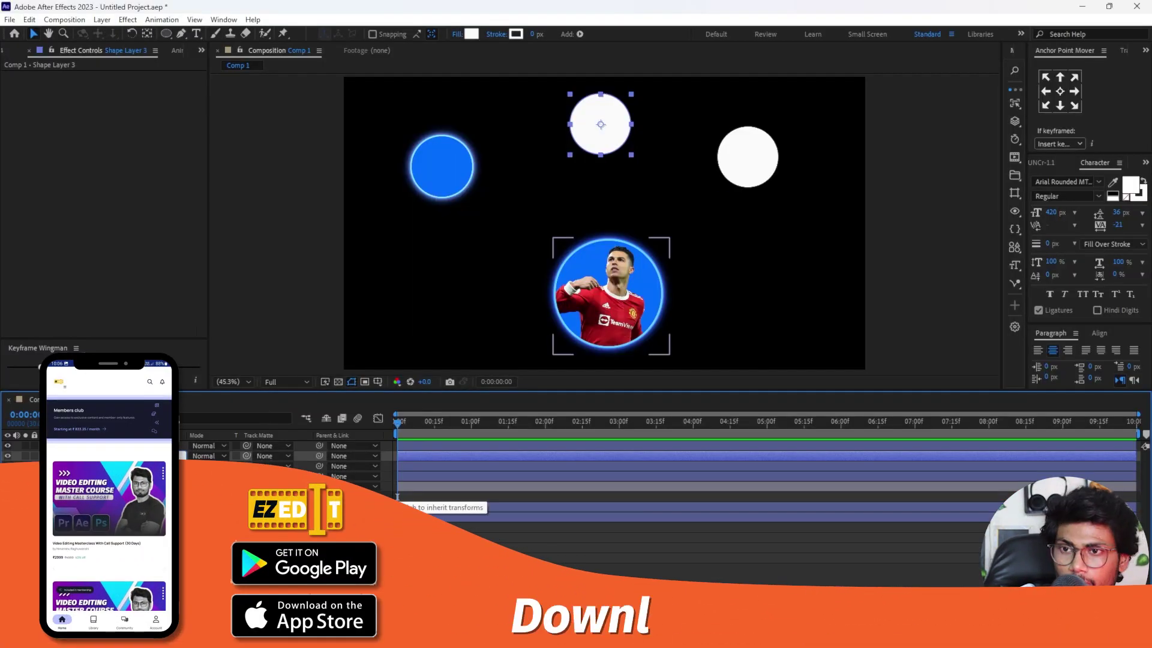
left_click(397, 497)
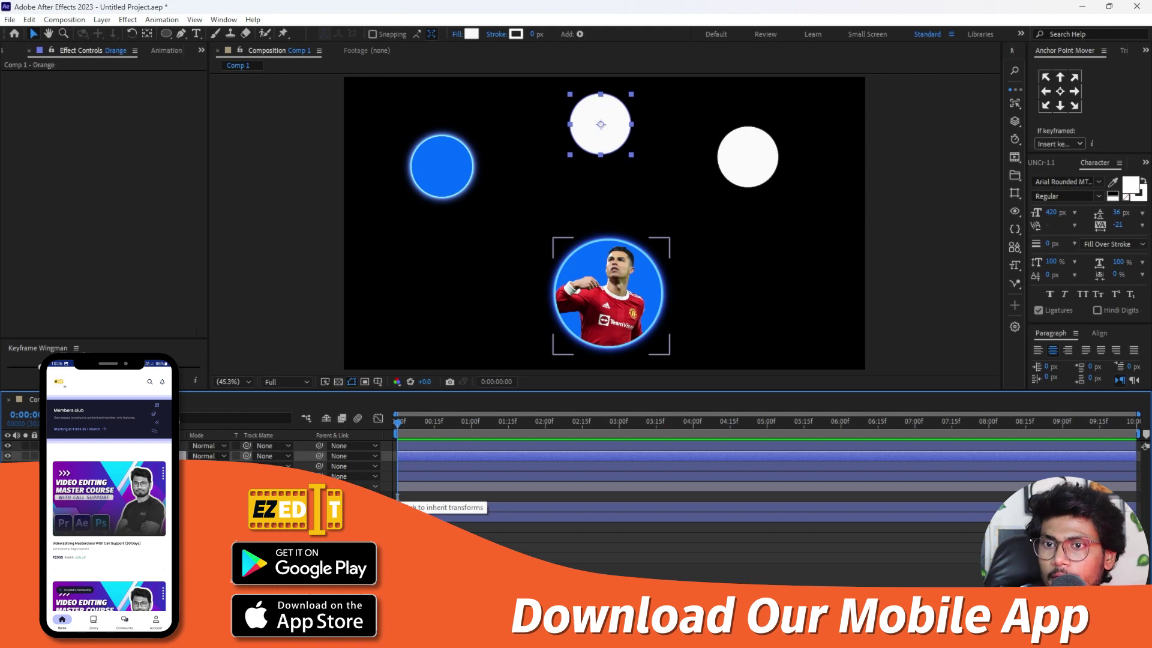
key("ctrl+d")
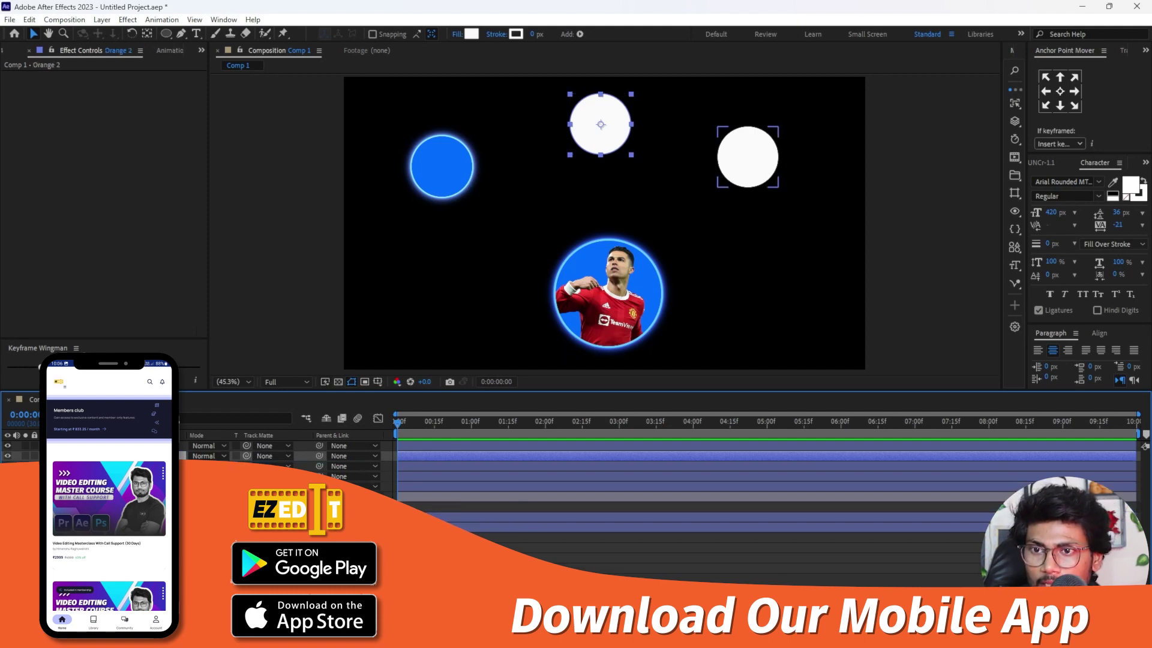
left_click(600, 466)
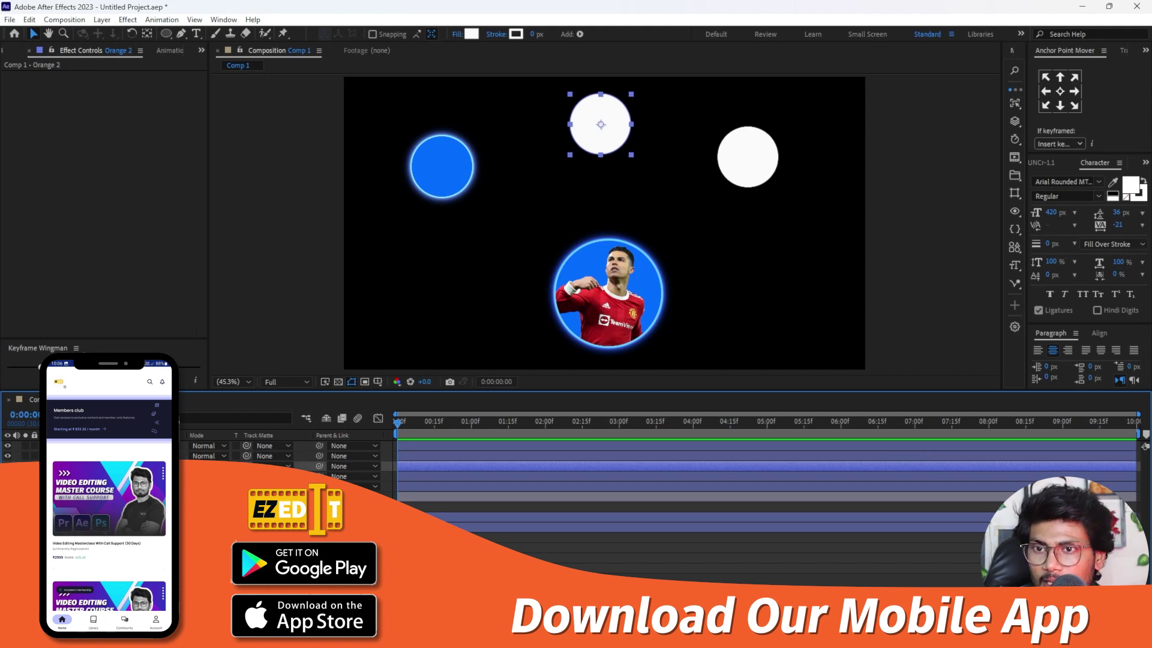
right_click(120, 466)
left_click(154, 436)
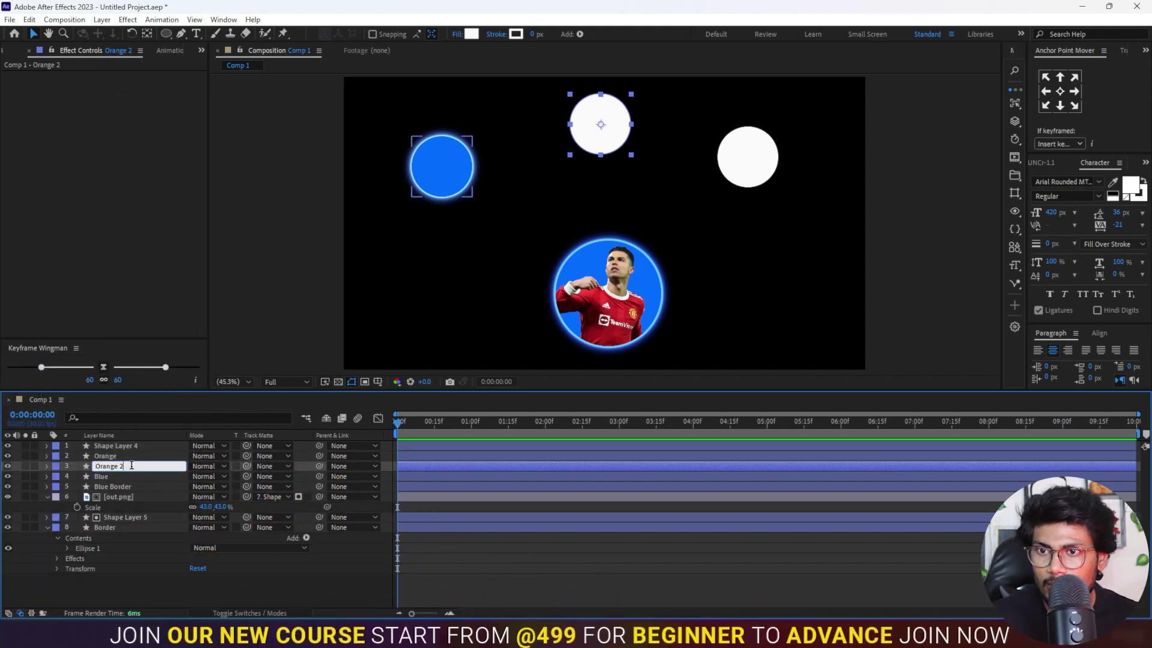
key("BackSpace")
Name the layer Orange Border and fill the Orange circle with orange FF8400
type("Border")
key("Return")
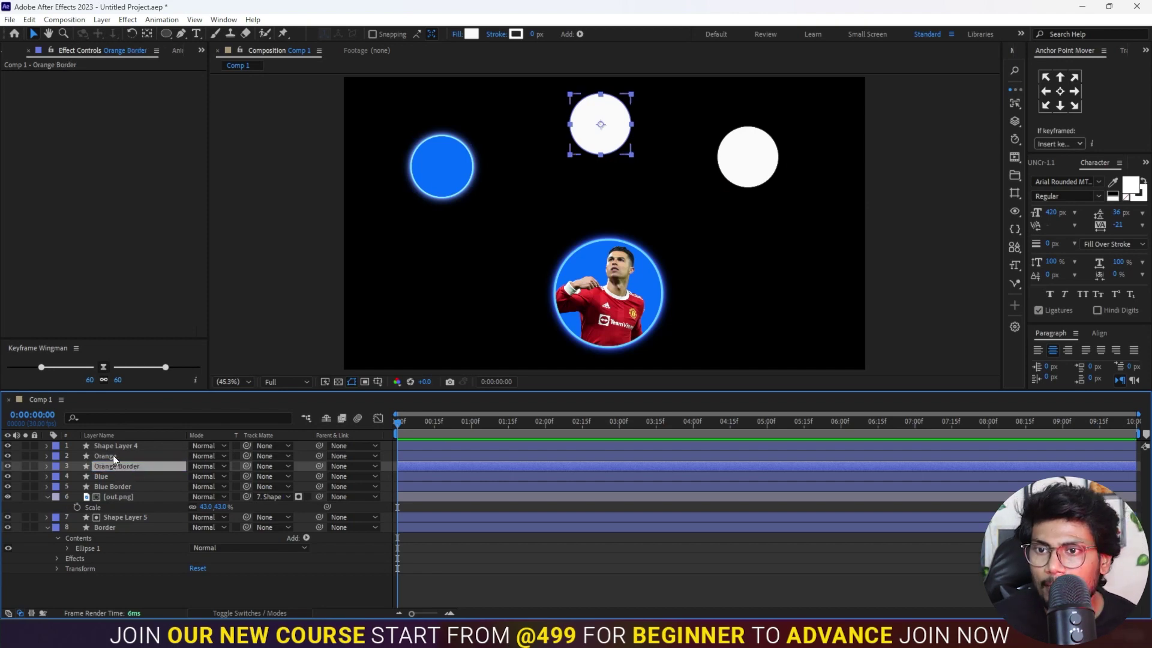
left_click(113, 455)
left_click(472, 34)
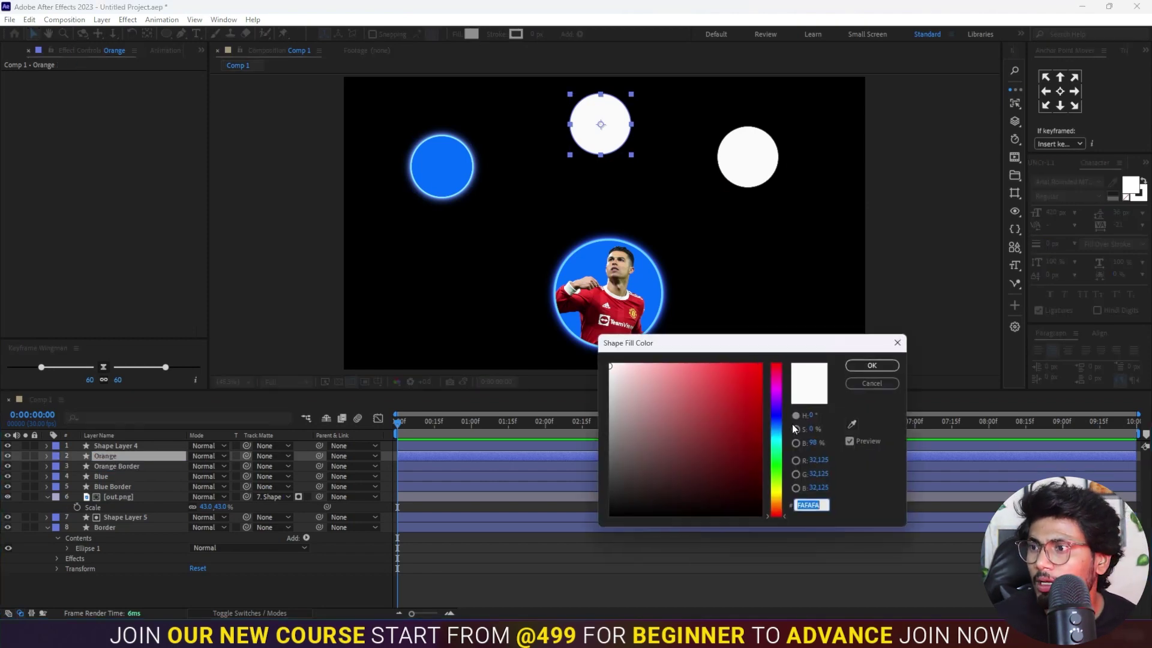
left_click(777, 503)
left_click(760, 364)
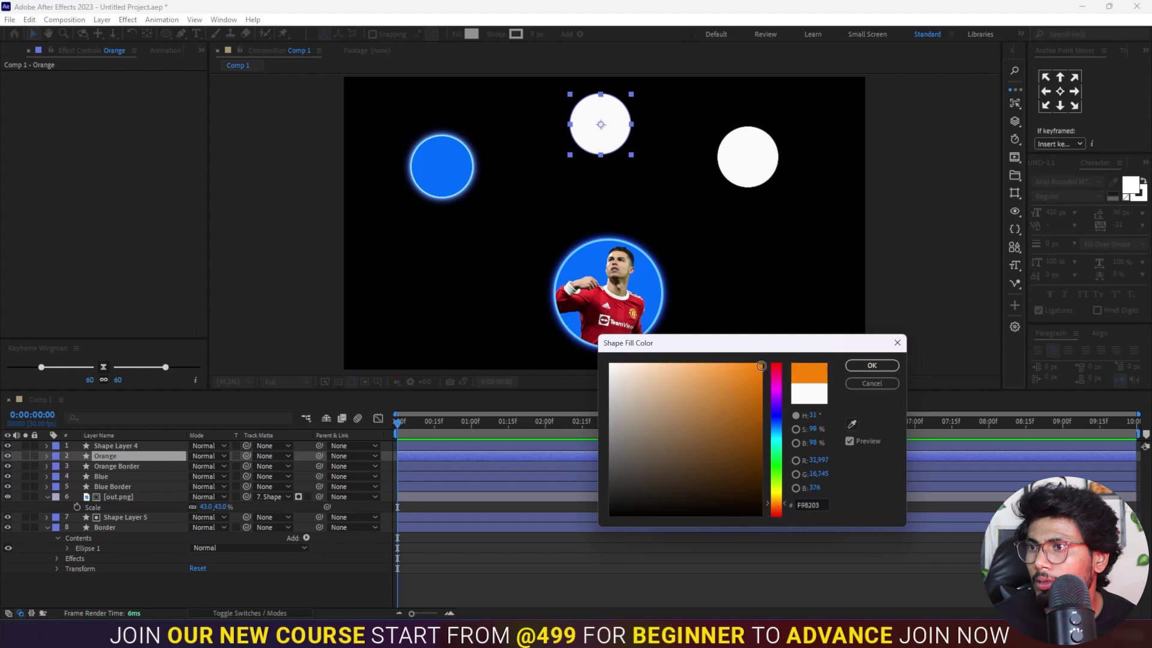
left_click(869, 365)
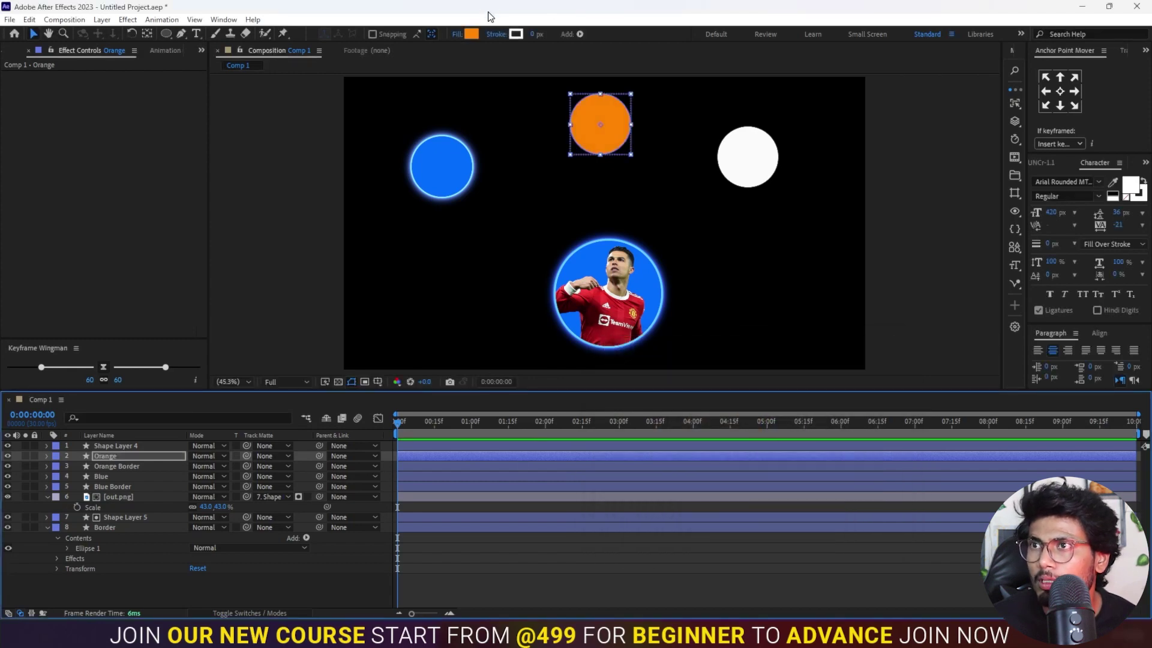
left_click(474, 35)
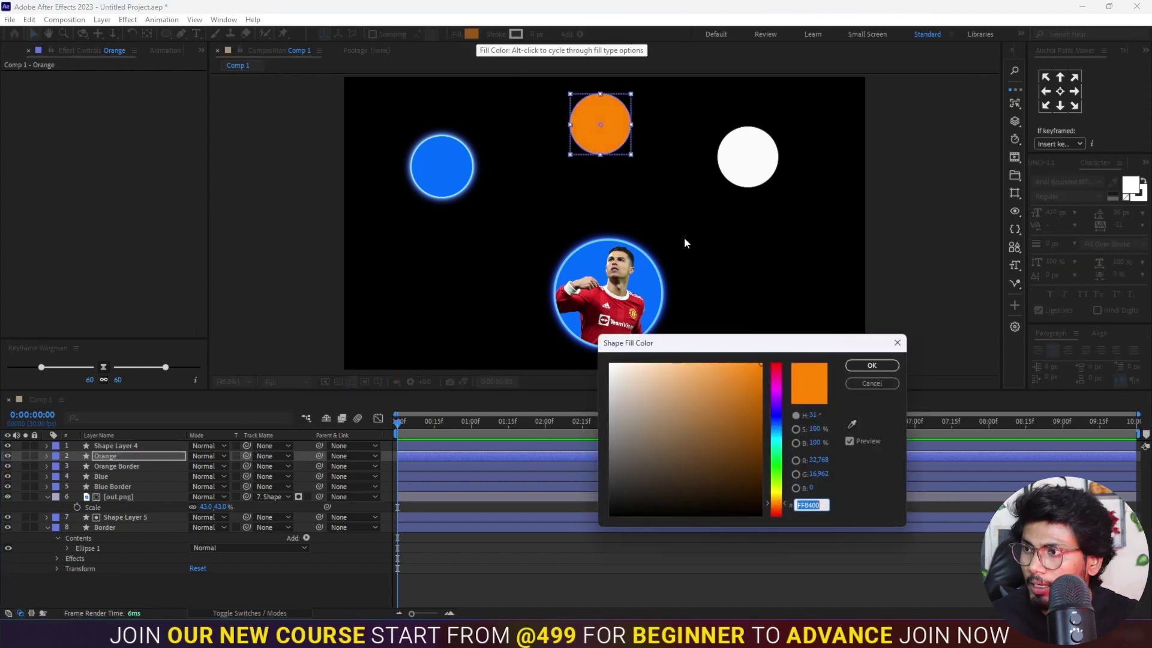
left_click(872, 365)
Give Orange Border an orange stroke 10 px wide
left_click(114, 466)
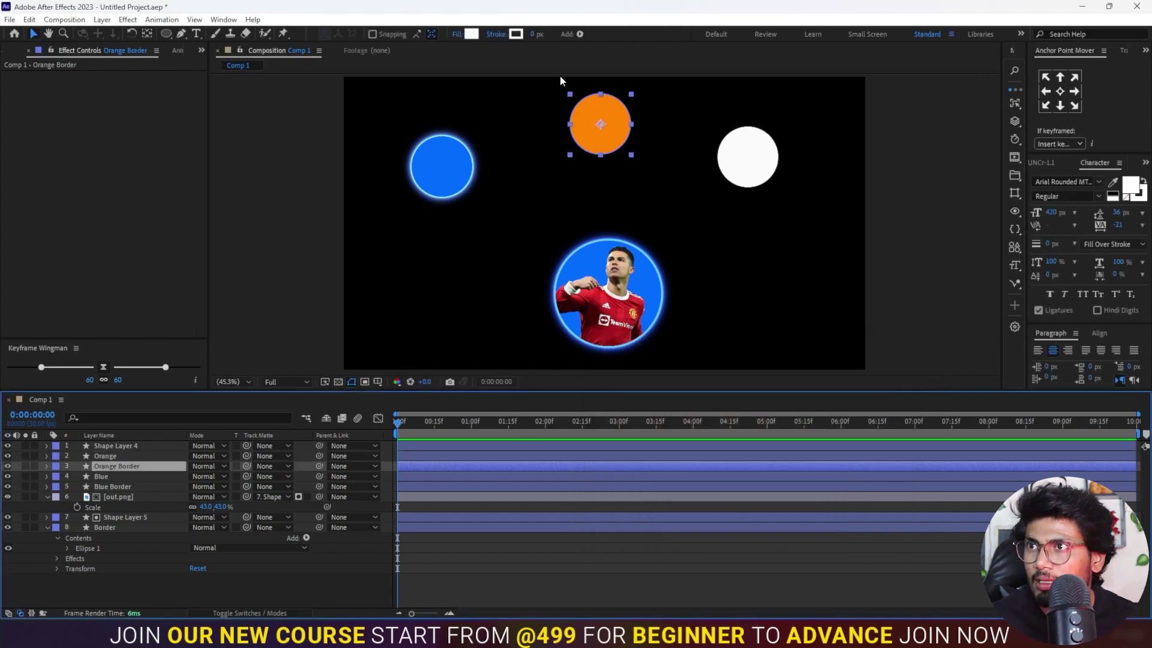
left_click(516, 34)
left_click(872, 365)
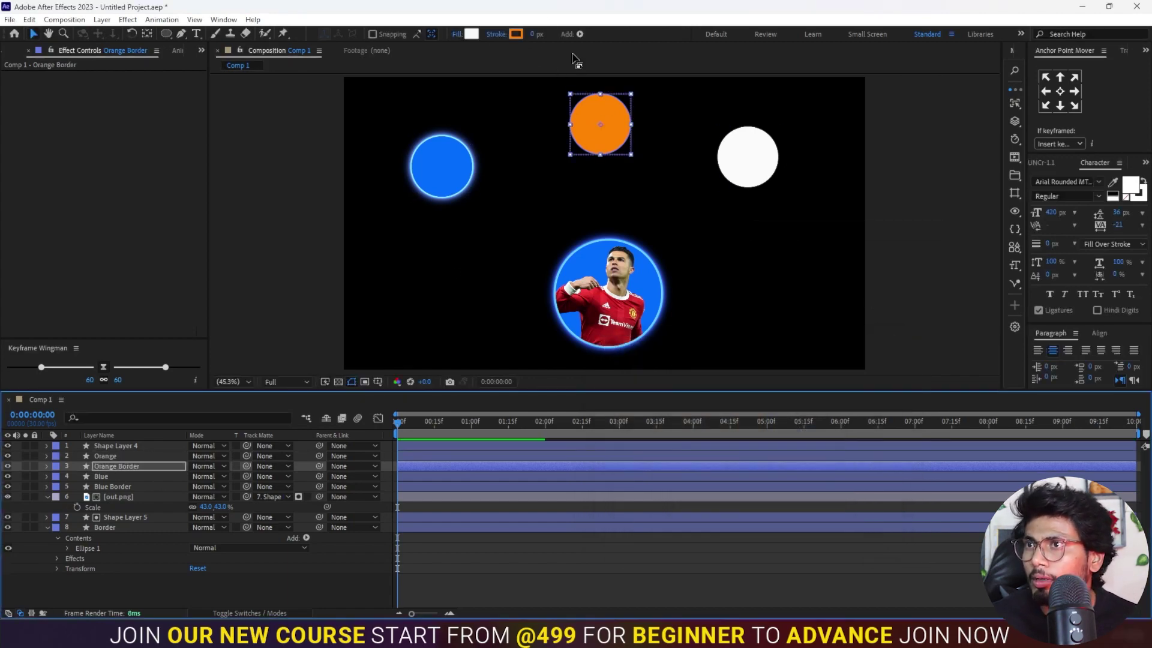
left_click(538, 34)
type("10")
key("Return")
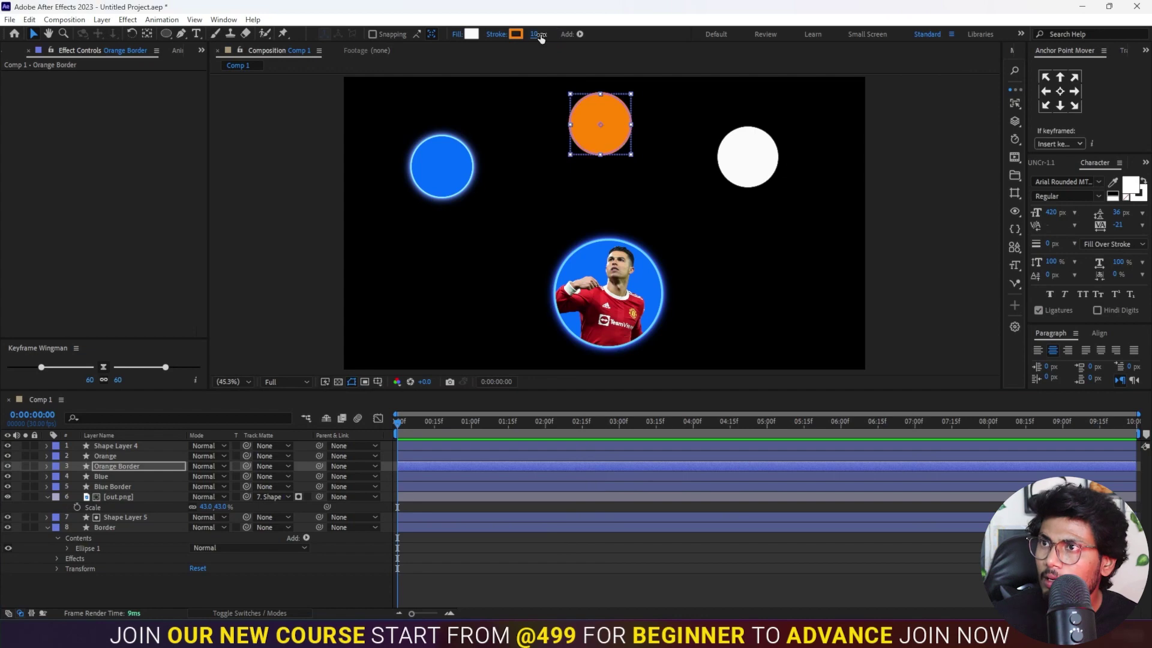
Copy Blue Border's Deep Glow effect onto Orange Border
left_click(120, 487)
left_click(48, 75)
key("ctrl+c")
left_click(118, 466)
key("ctrl+v")
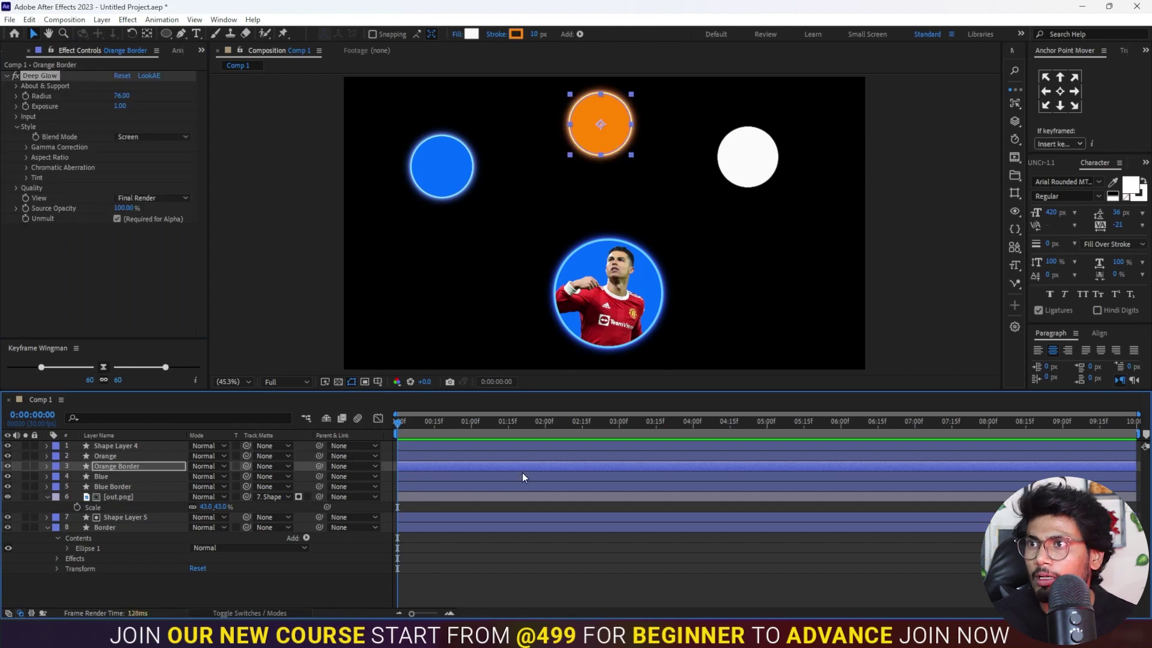
left_click(579, 539)
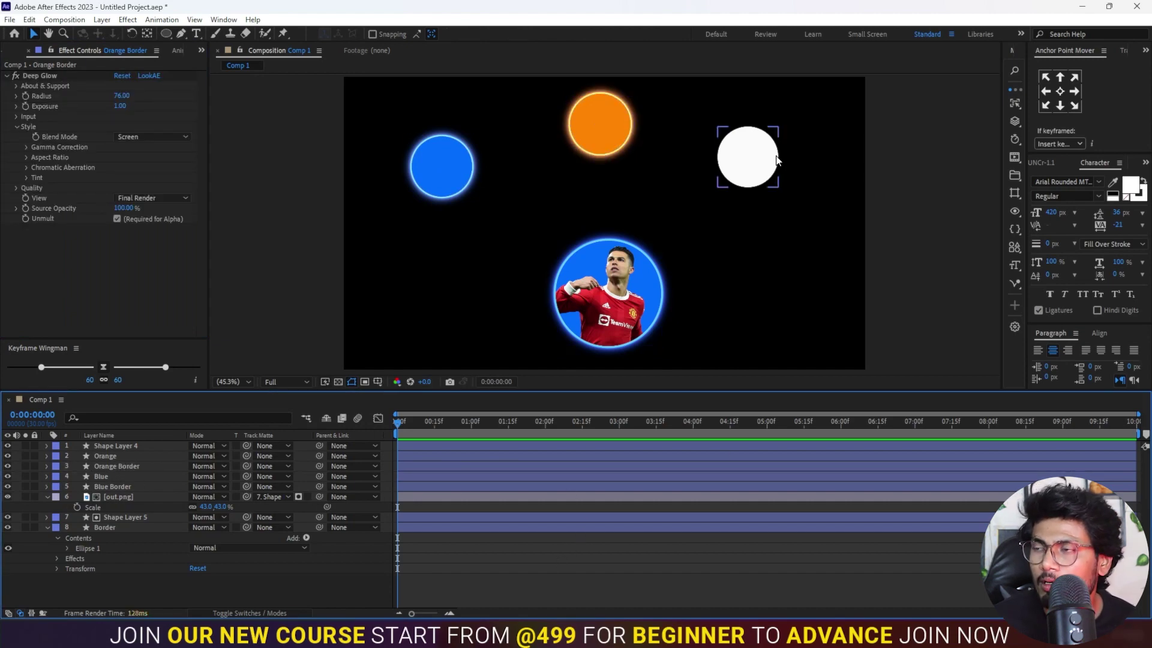
Change Shape Layer 4's white circle fill to bright green 4EFF00
right_click(109, 444)
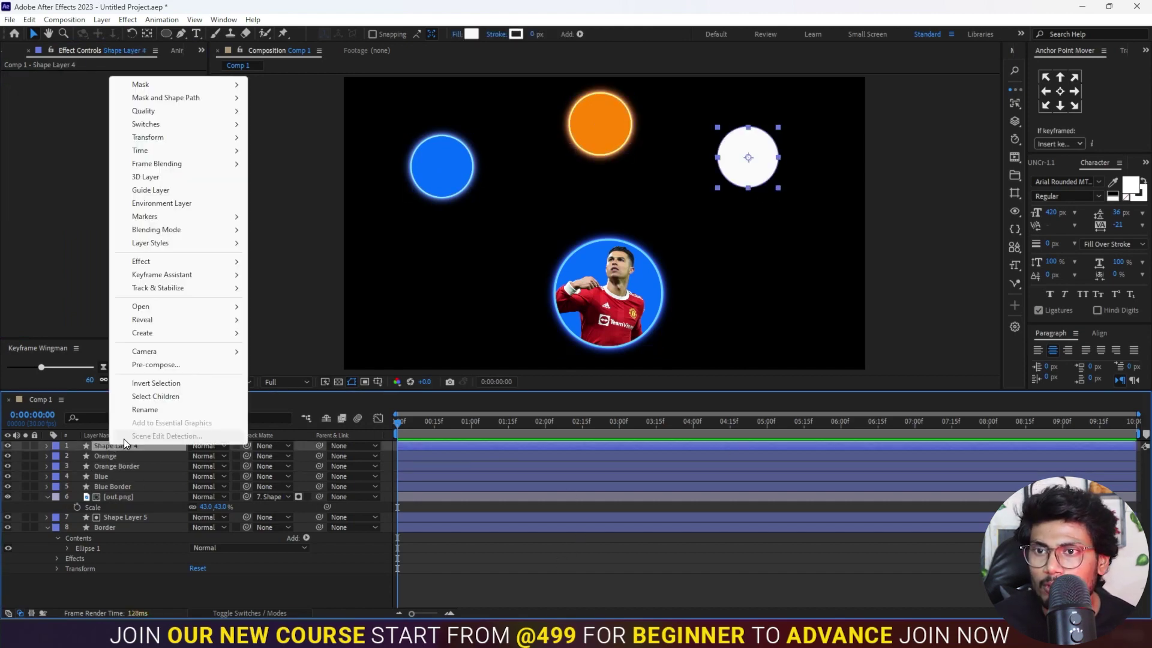
left_click(459, 35)
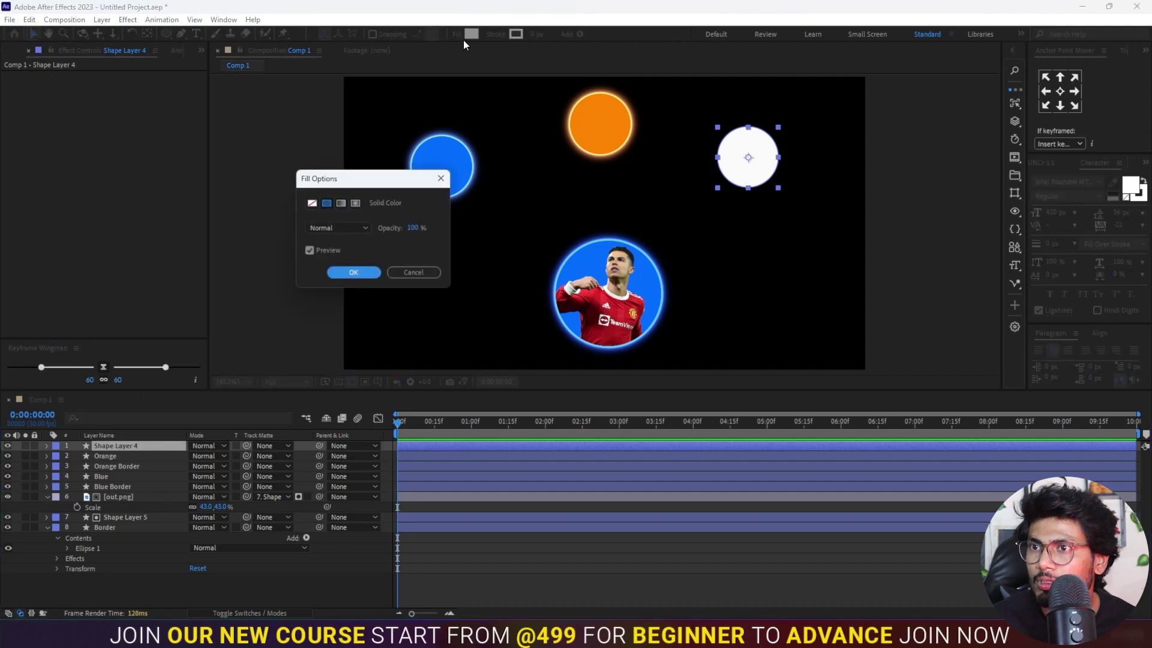
left_click(411, 273)
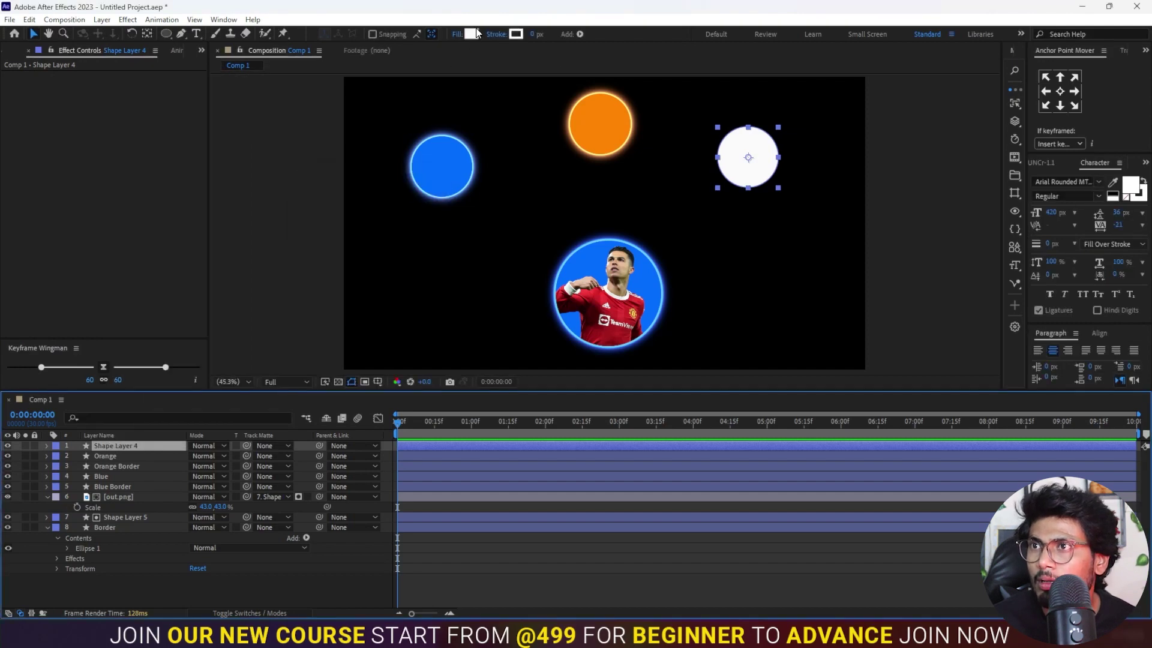
left_click(472, 35)
left_click(780, 482)
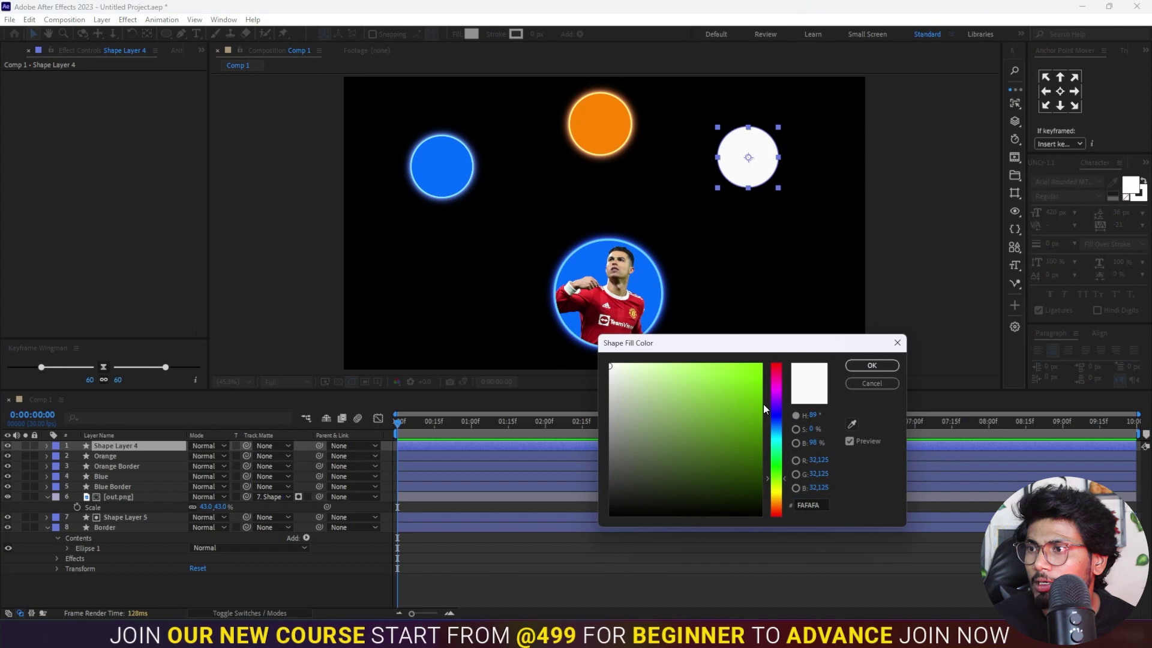
left_click(761, 364)
left_click_drag(780, 480, 779, 469)
left_click(871, 365)
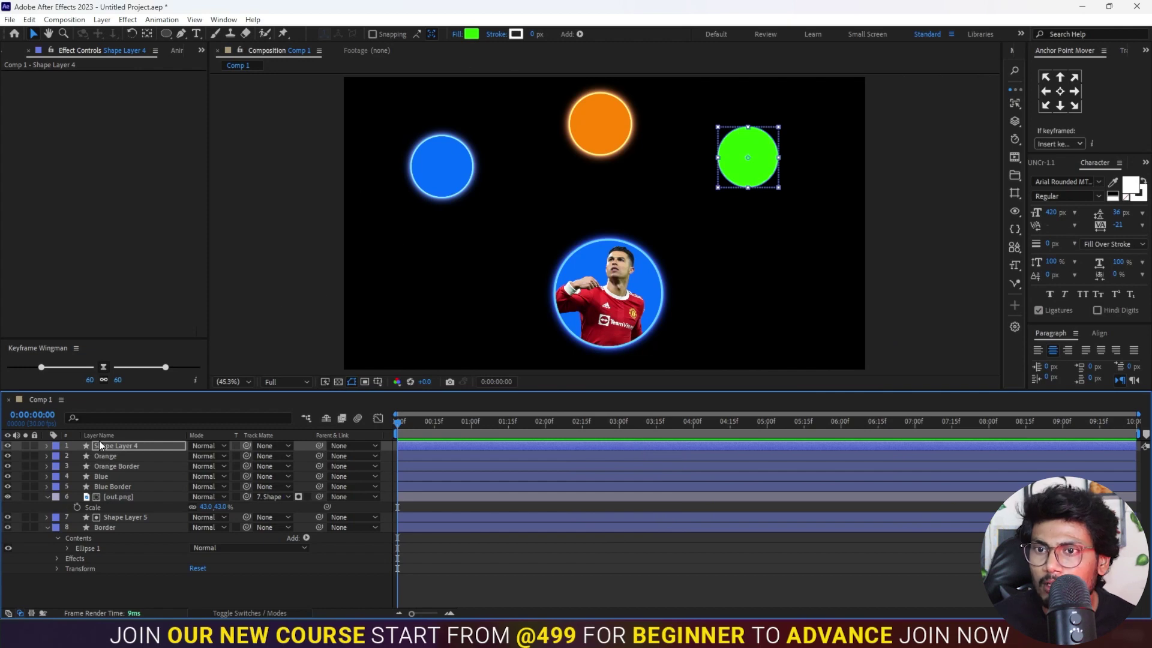
Rename Shape Layer 4 to Green and duplicate it as Green 2
right_click(120, 445)
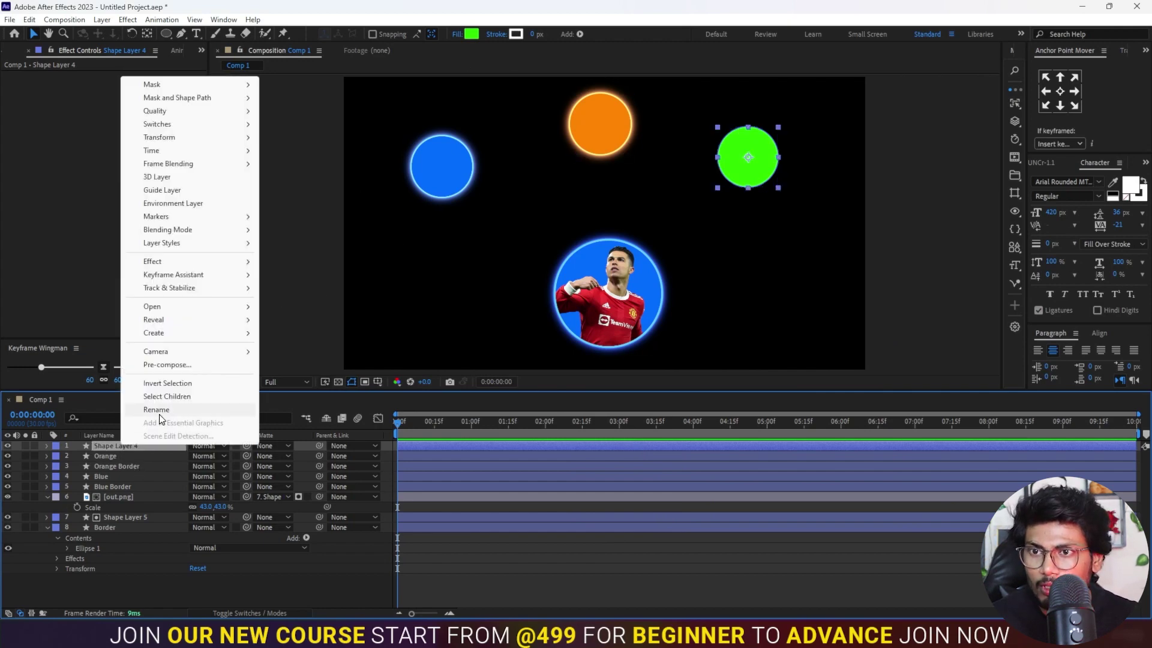
left_click(160, 413)
type("Green\\")
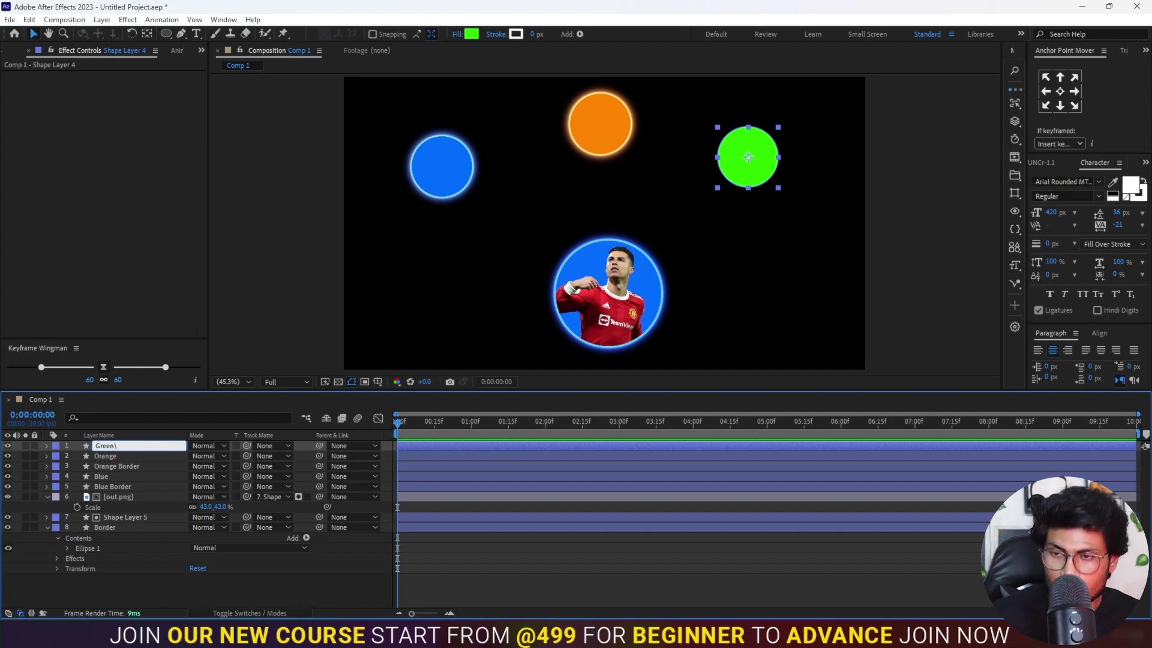
key("Return")
key("ctrl+d")
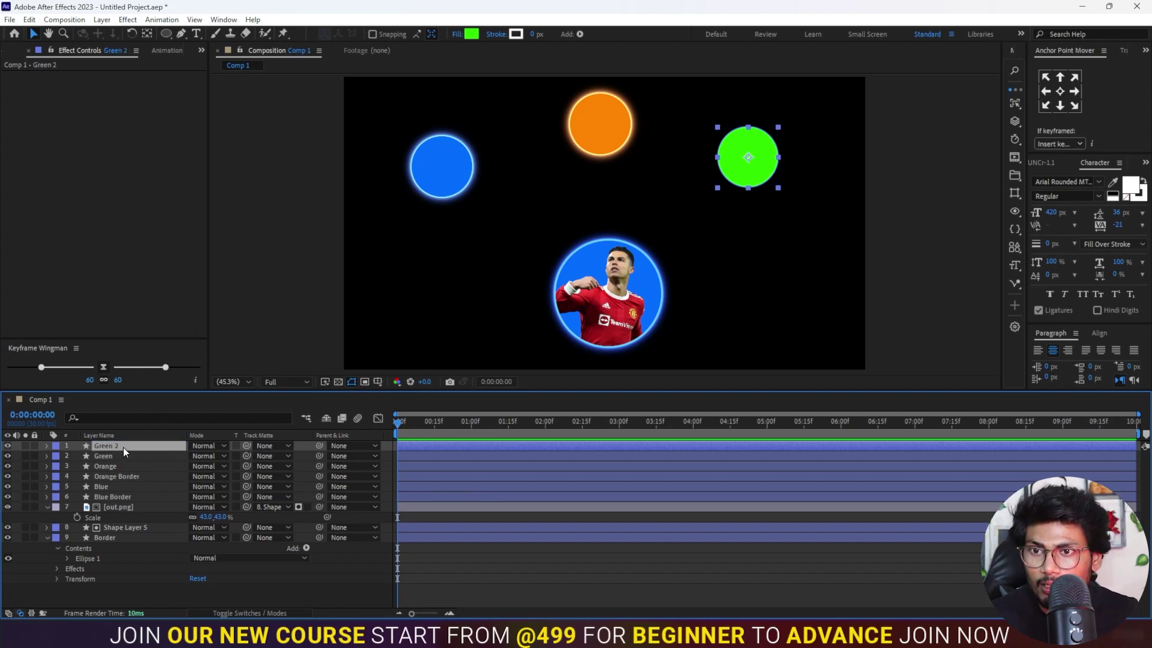
Move Green 2 below Green and rename it Green Border
key("ctrl+bracketleft")
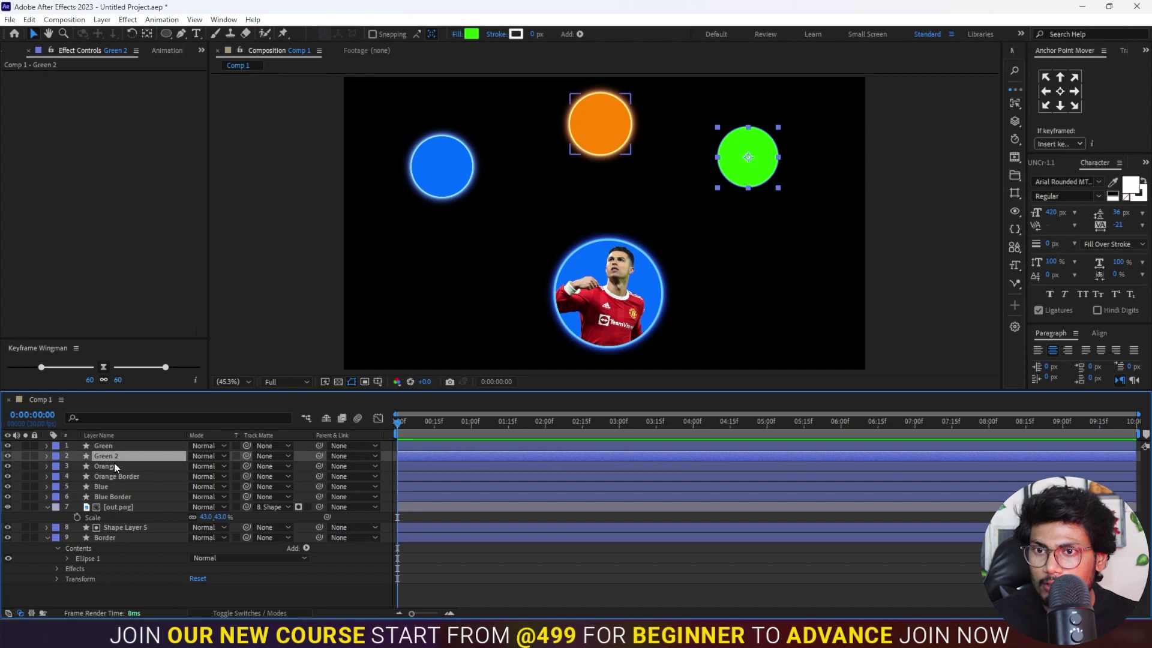
right_click(114, 456)
left_click(142, 455)
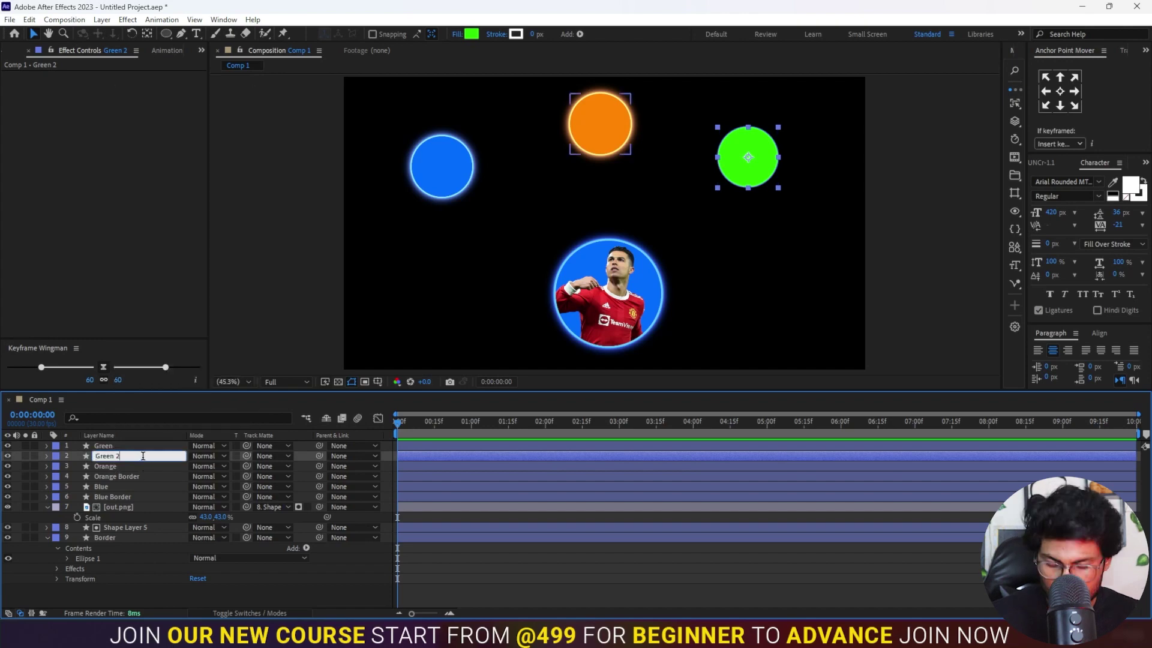
key("BackSpace")
key("BackSpace")
type("Bo")
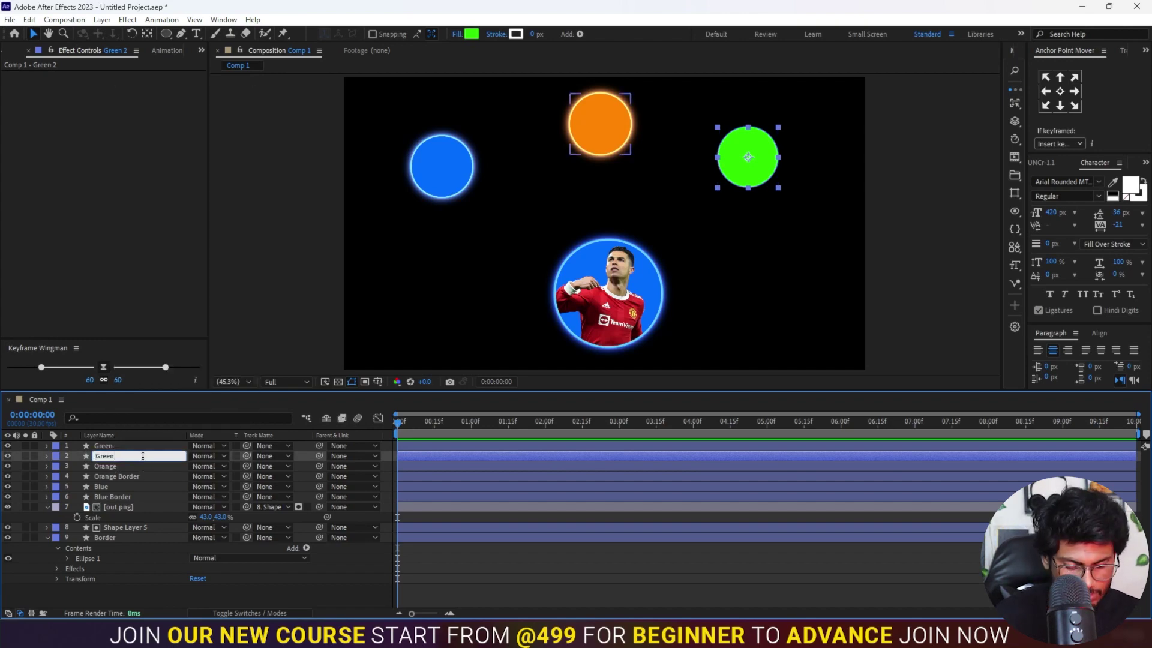
type("rde")
key("Return")
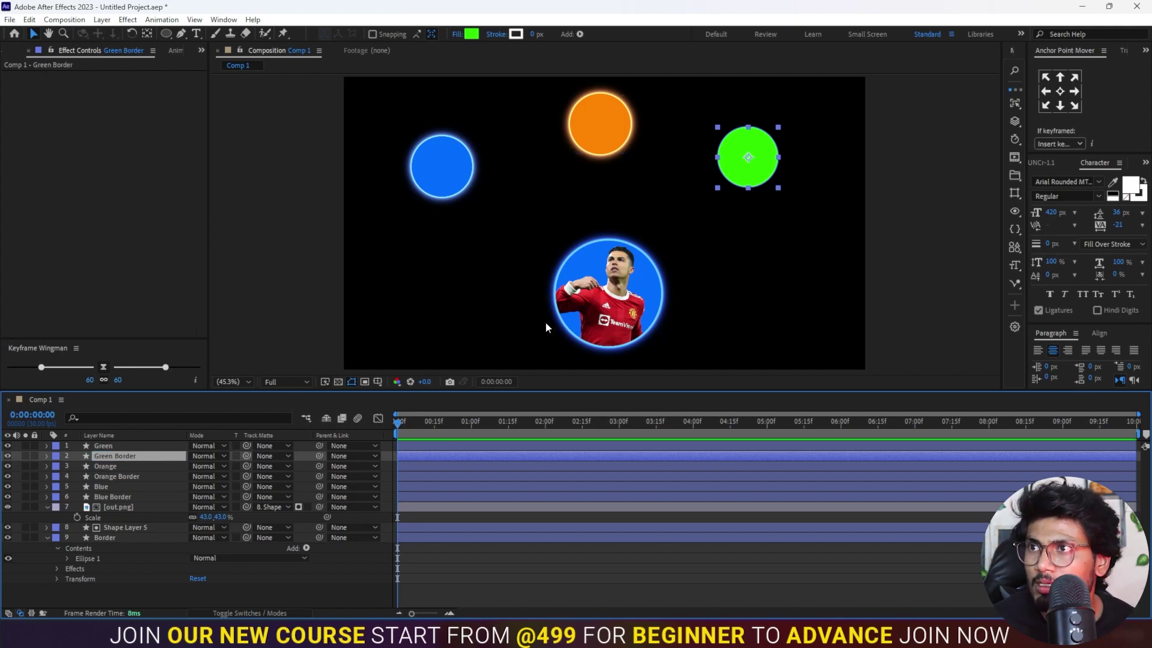
Give Green Border a 10 px stroke in the circle's sampled green
left_click(516, 34)
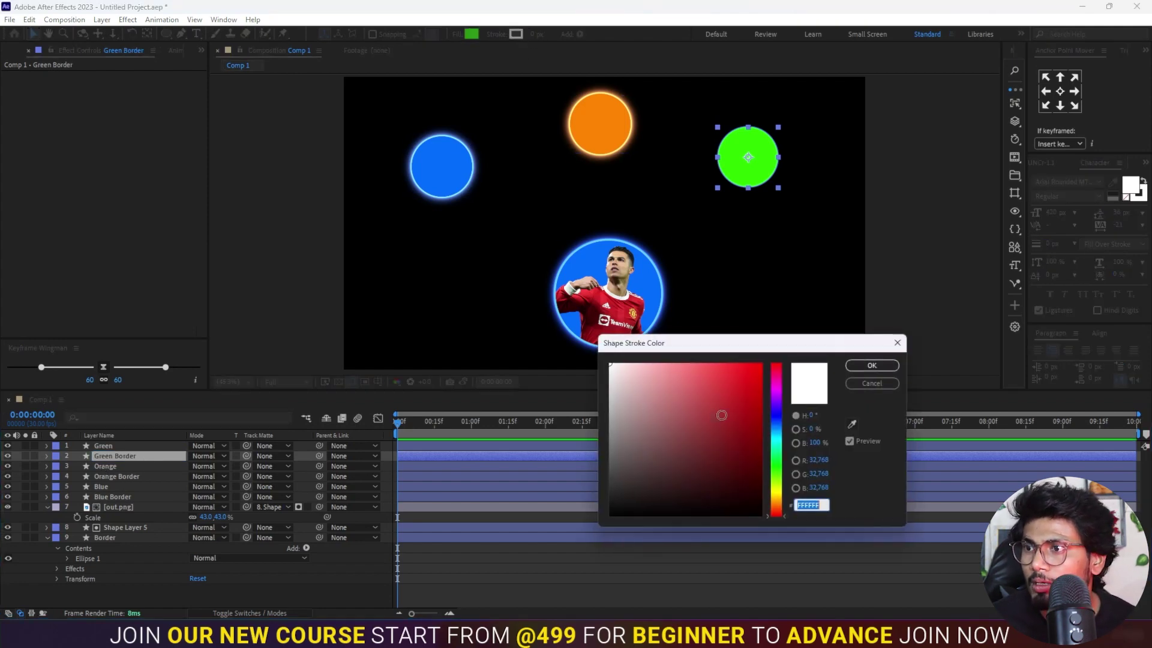
left_click(851, 424)
left_click(761, 164)
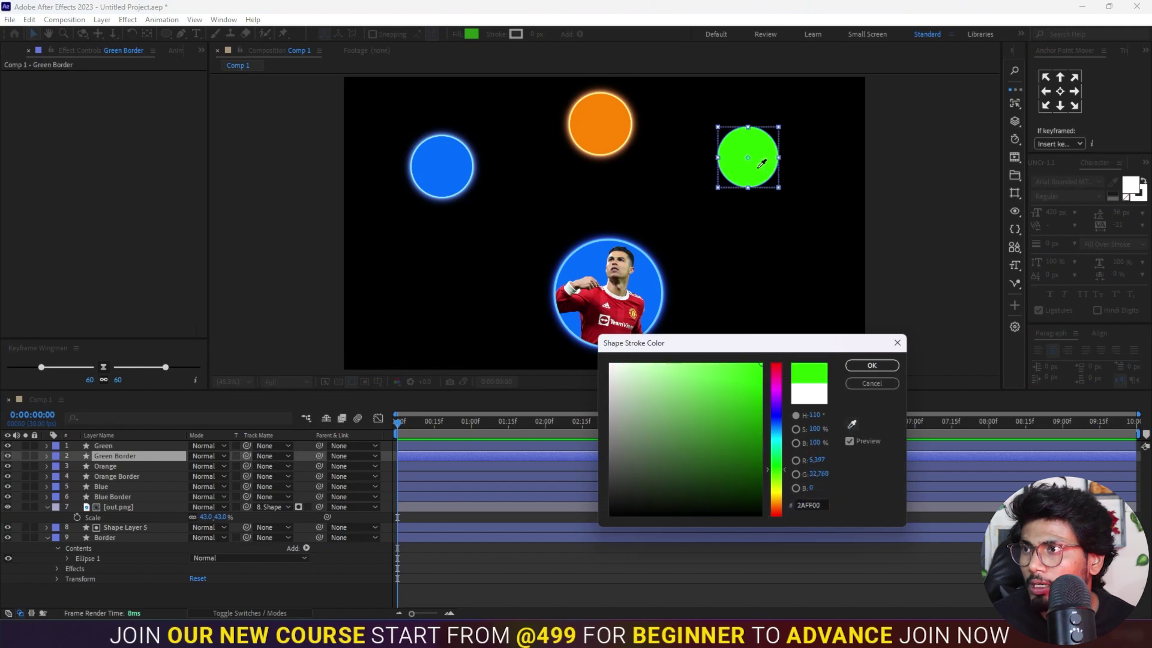
left_click(872, 365)
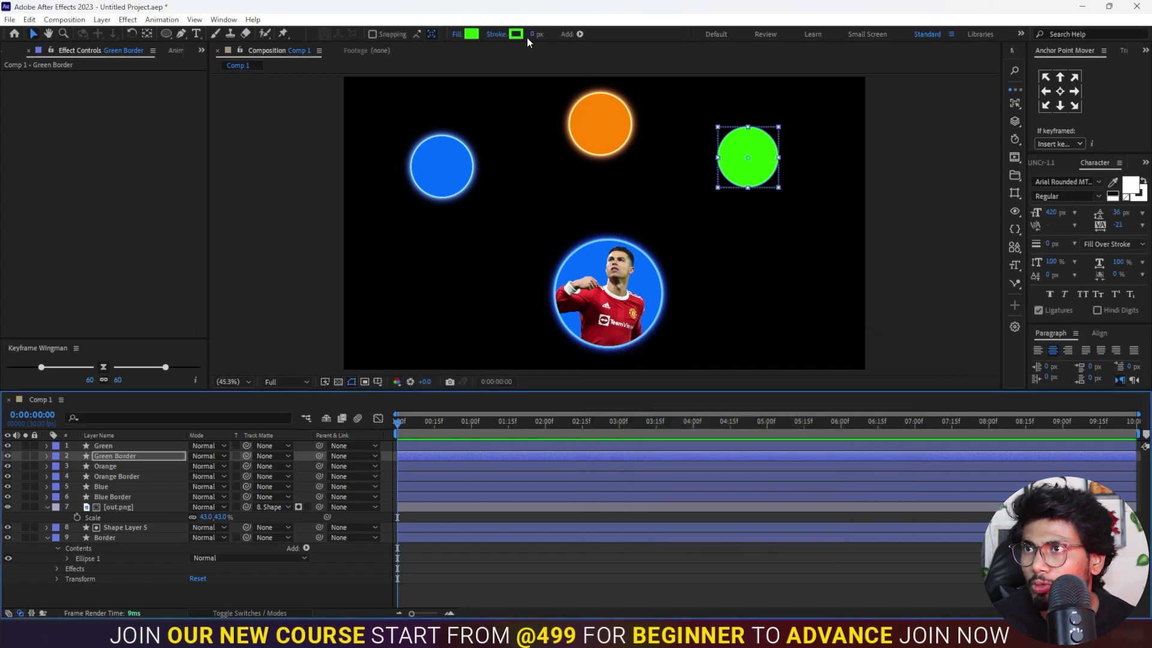
left_click_drag(532, 34, 687, 35)
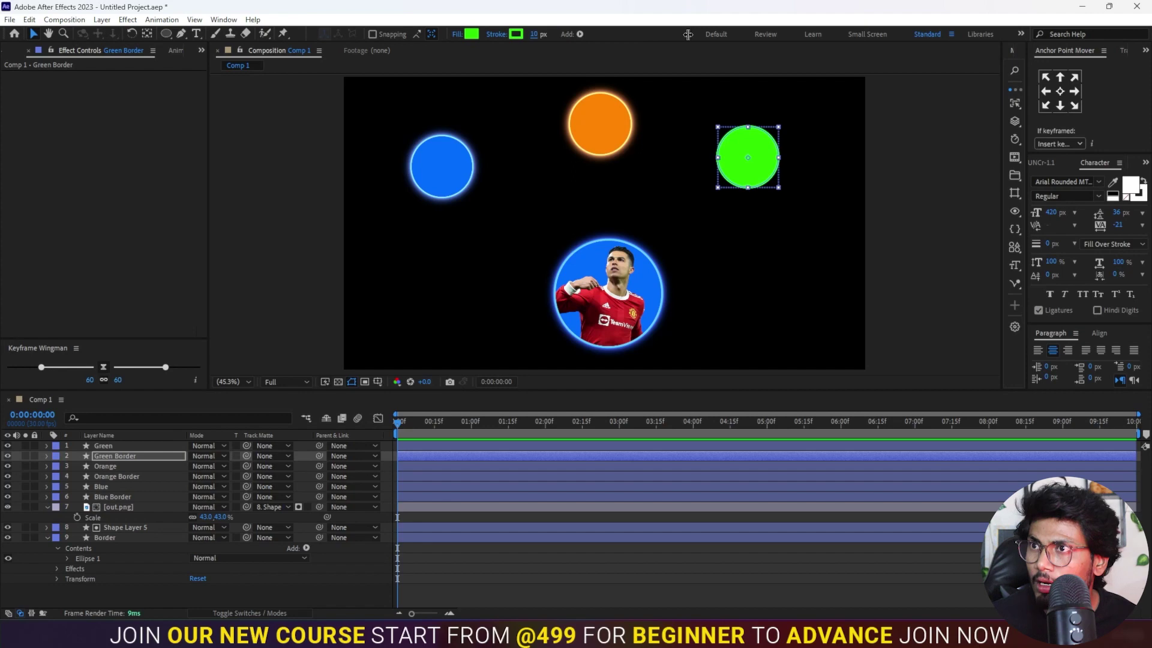
Copy Orange Border's Deep Glow effect onto Green Border
left_click(116, 476)
left_click(49, 76)
key("ctrl+c")
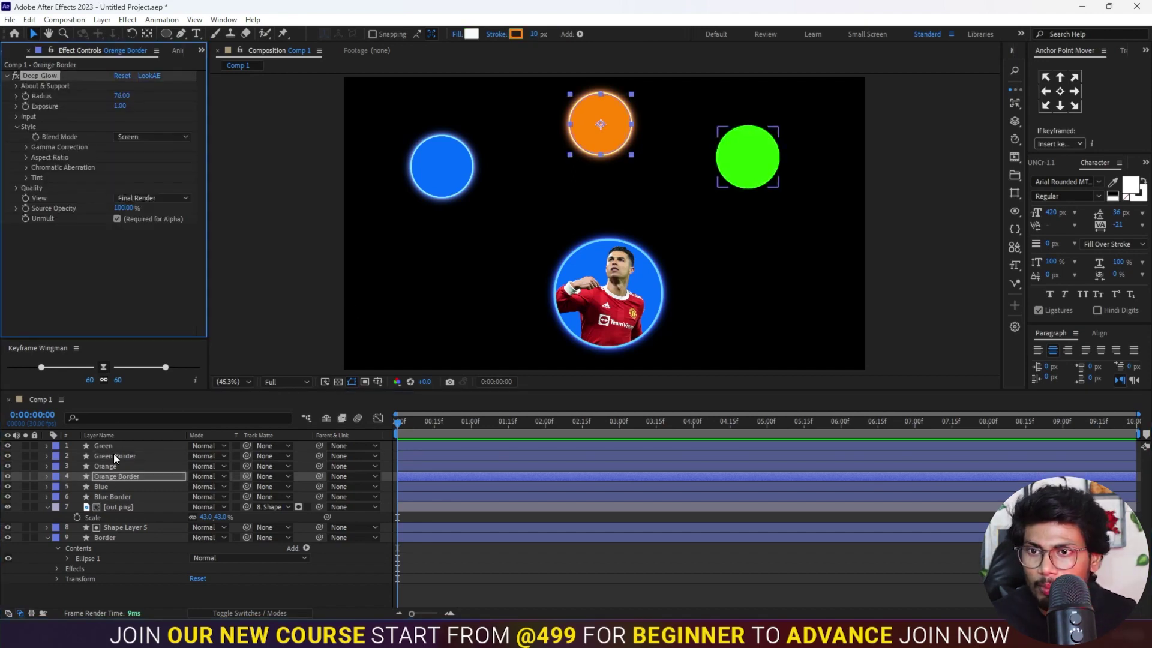
left_click(114, 455)
key("ctrl+v")
left_click(506, 582)
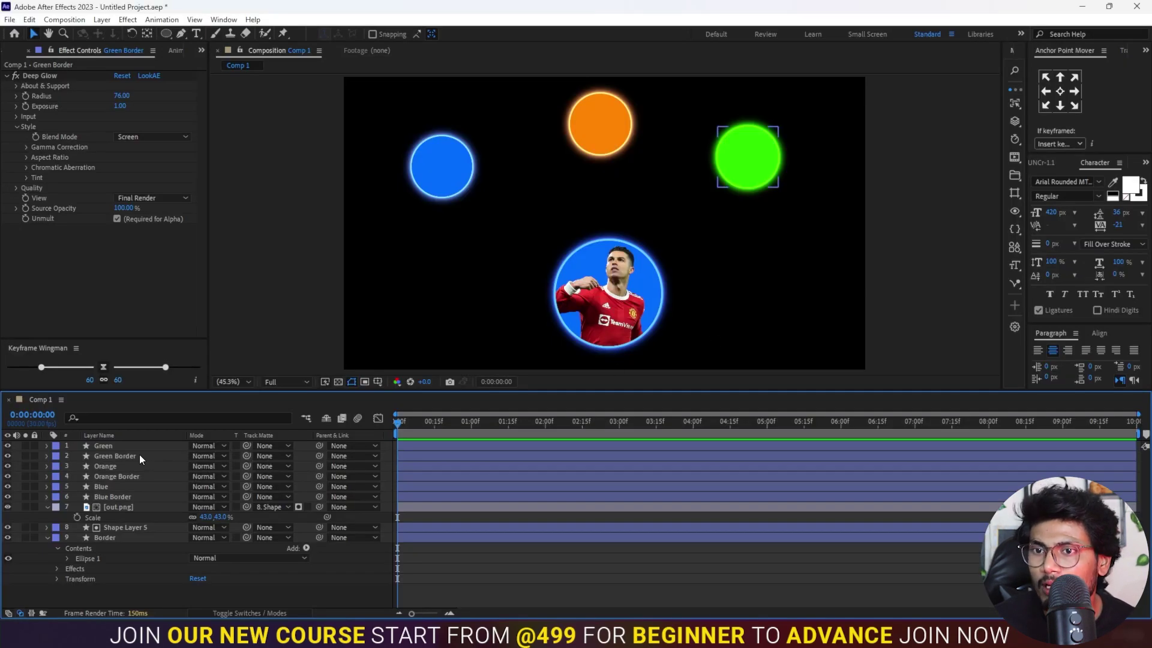
Lighten Green Border's stroke to a paler green
left_click(139, 456)
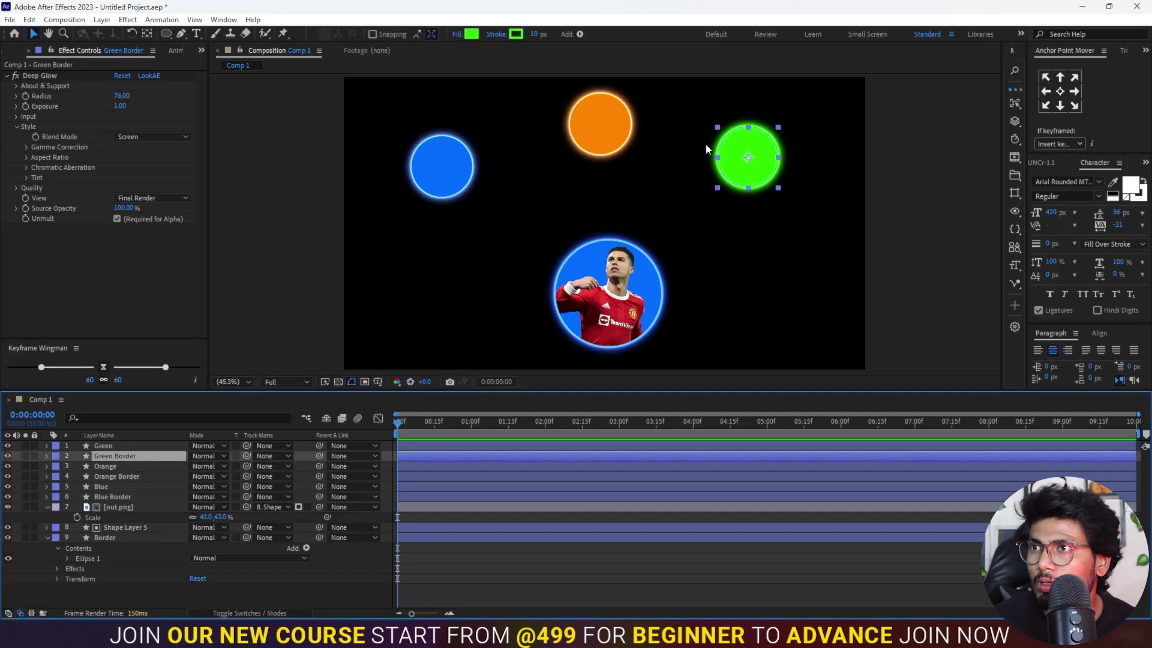
left_click(516, 33)
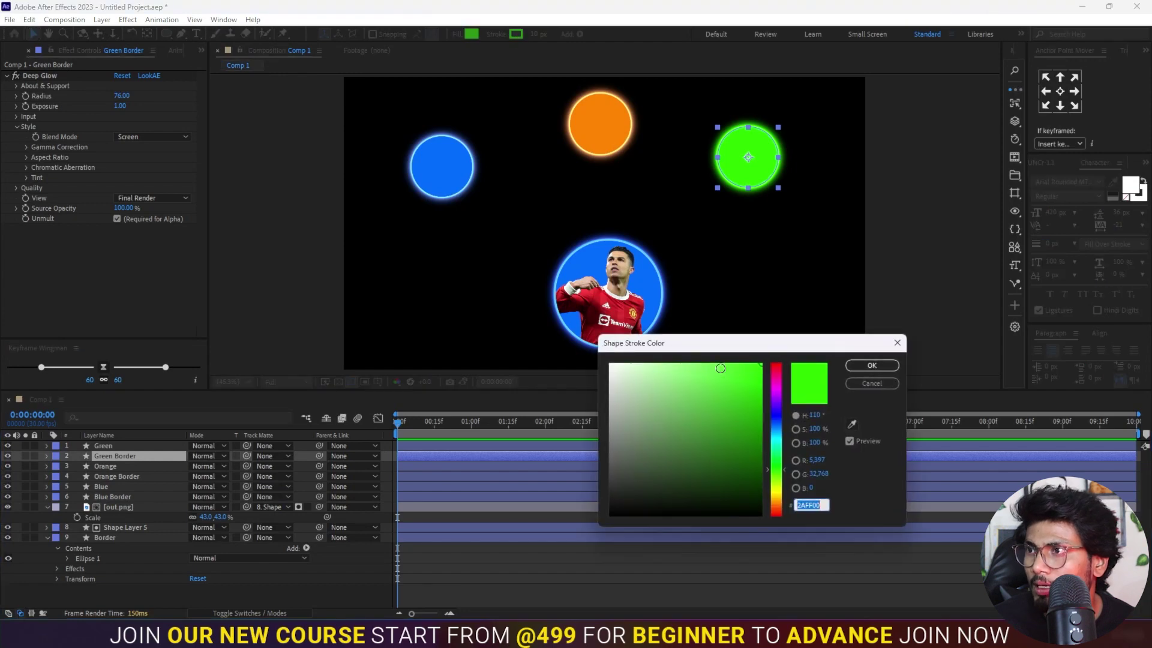
left_click(701, 366)
left_click(870, 365)
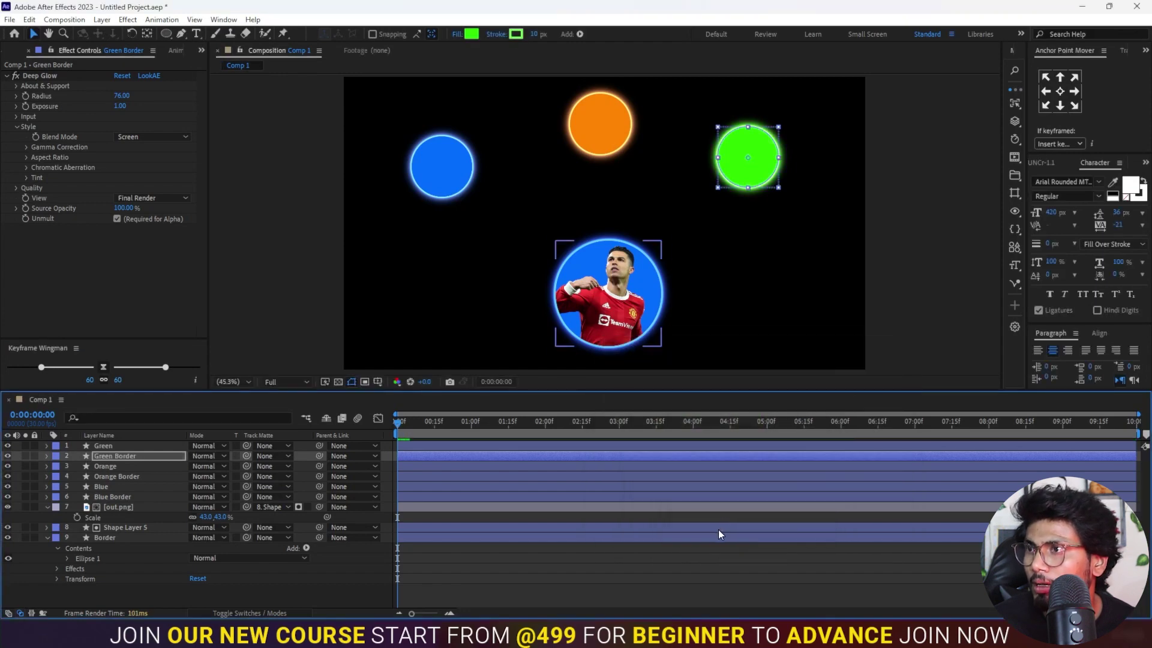
left_click(844, 234)
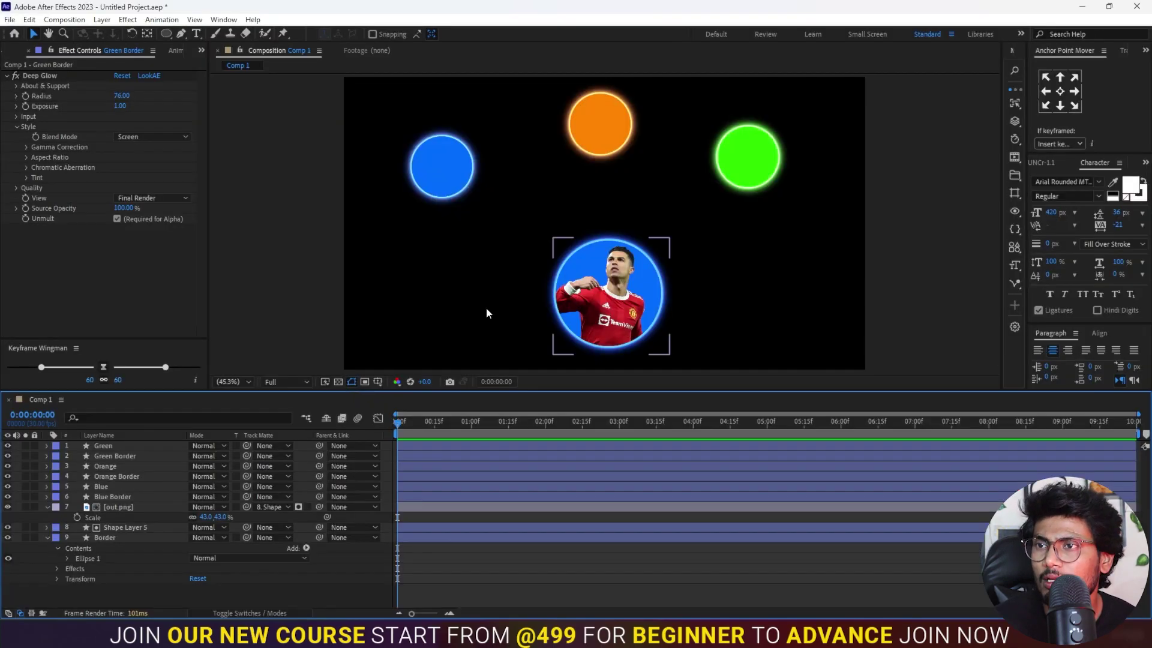
Import the Nike image 1249133.webp into the project
left_click(202, 50)
left_click(276, 65)
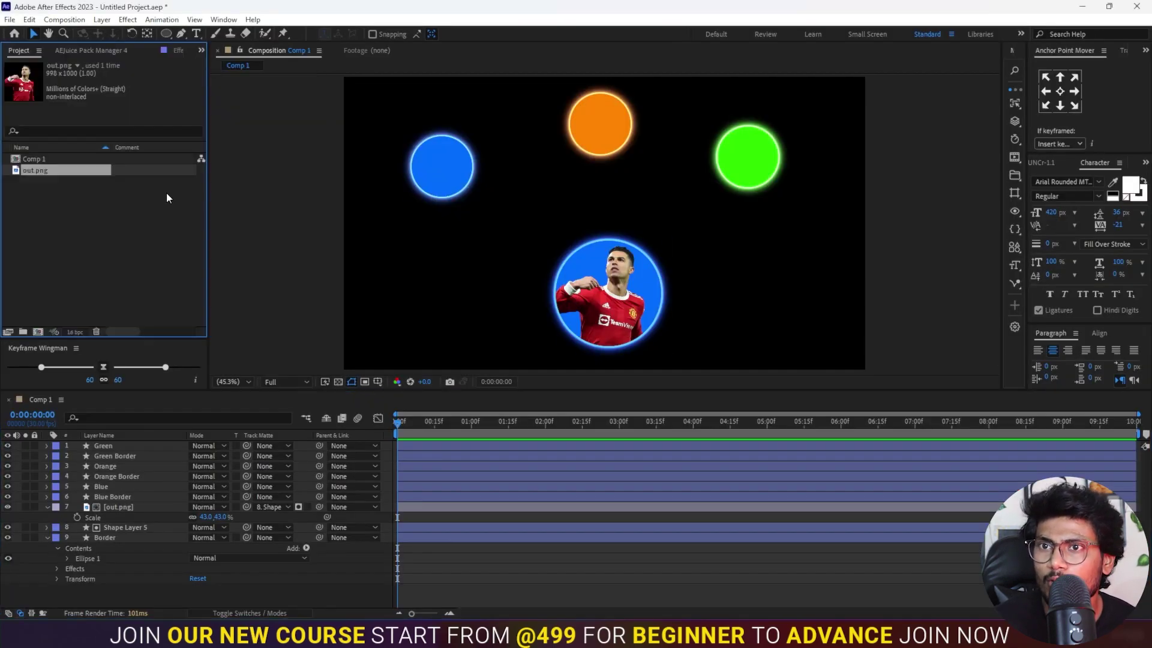
double_click(114, 261)
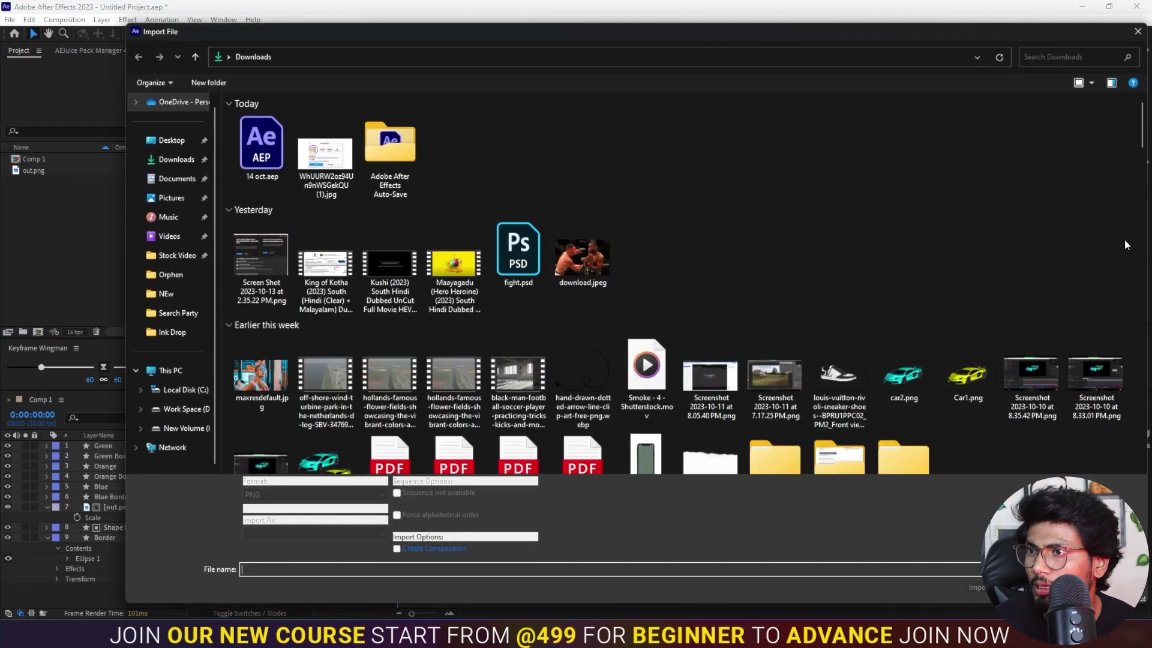
left_click_drag(1142, 125, 1143, 168)
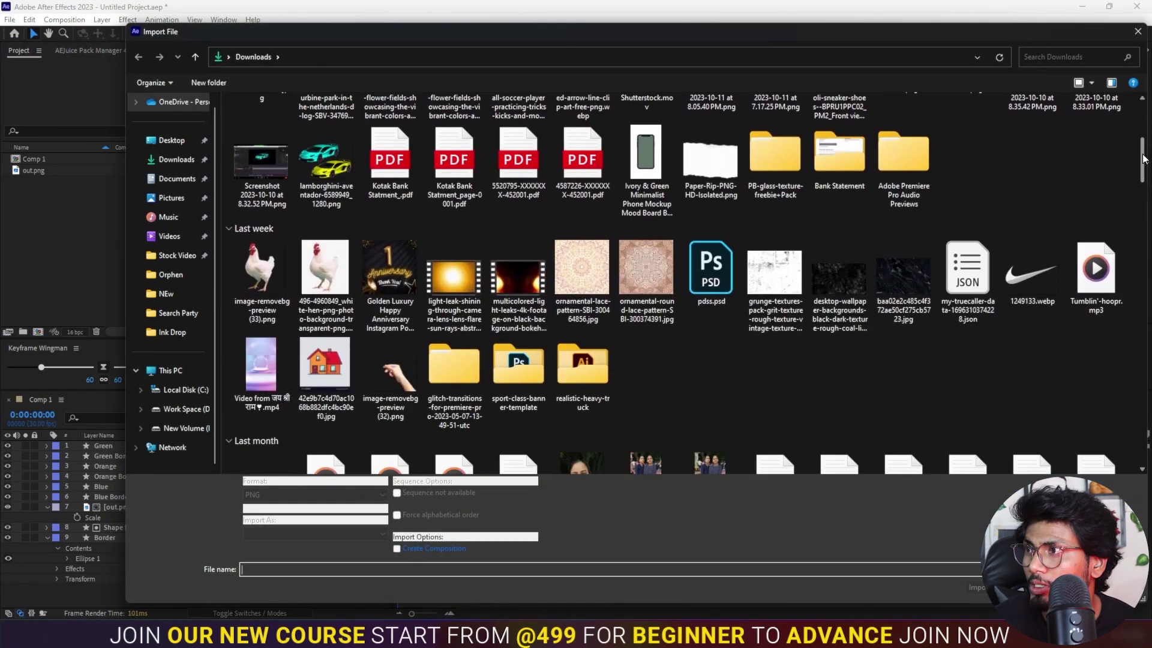
left_click(1056, 161)
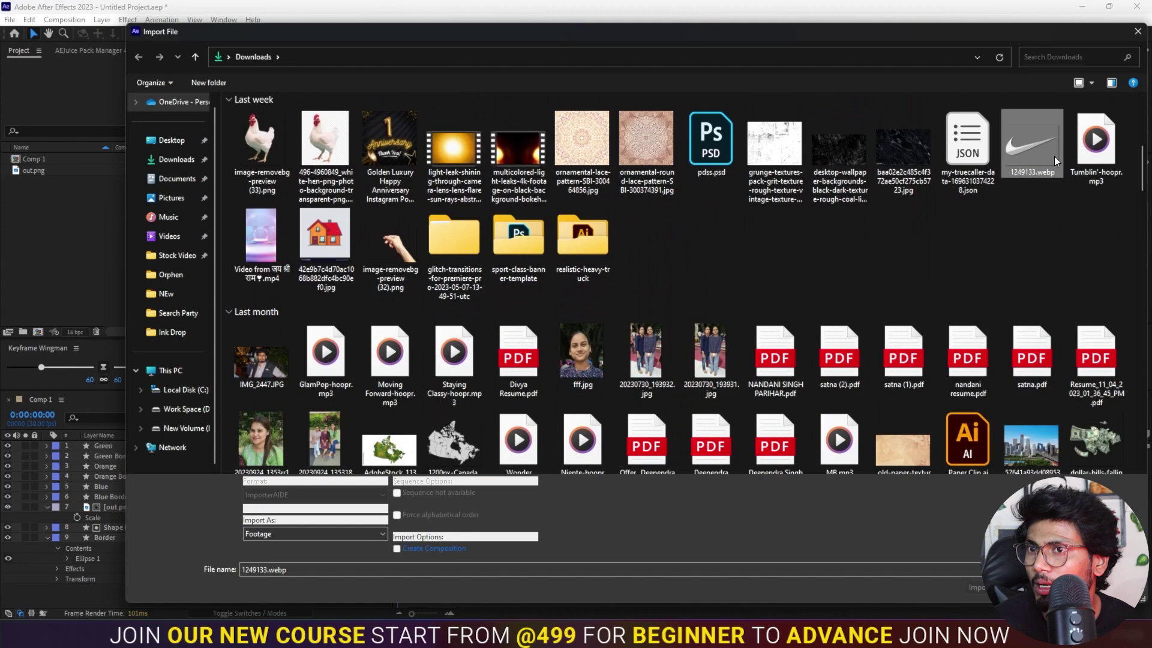
key("Return")
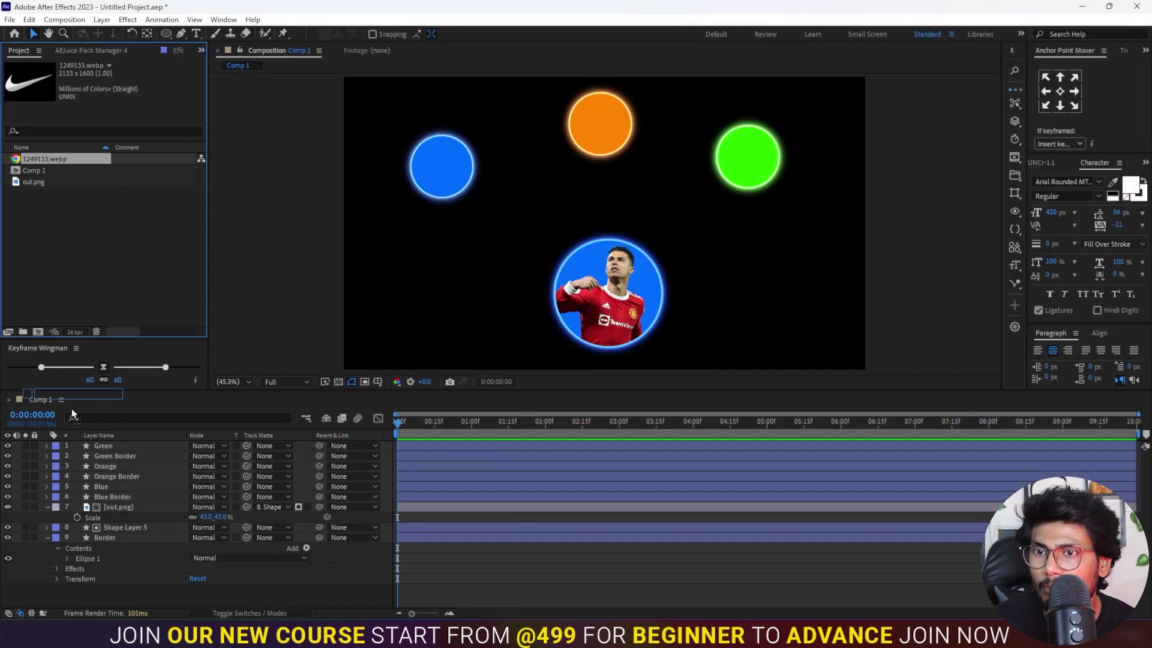
Add the Nike swoosh to the composition at 8% scale inside the blue circle
left_click_drag(71, 408, 75, 482)
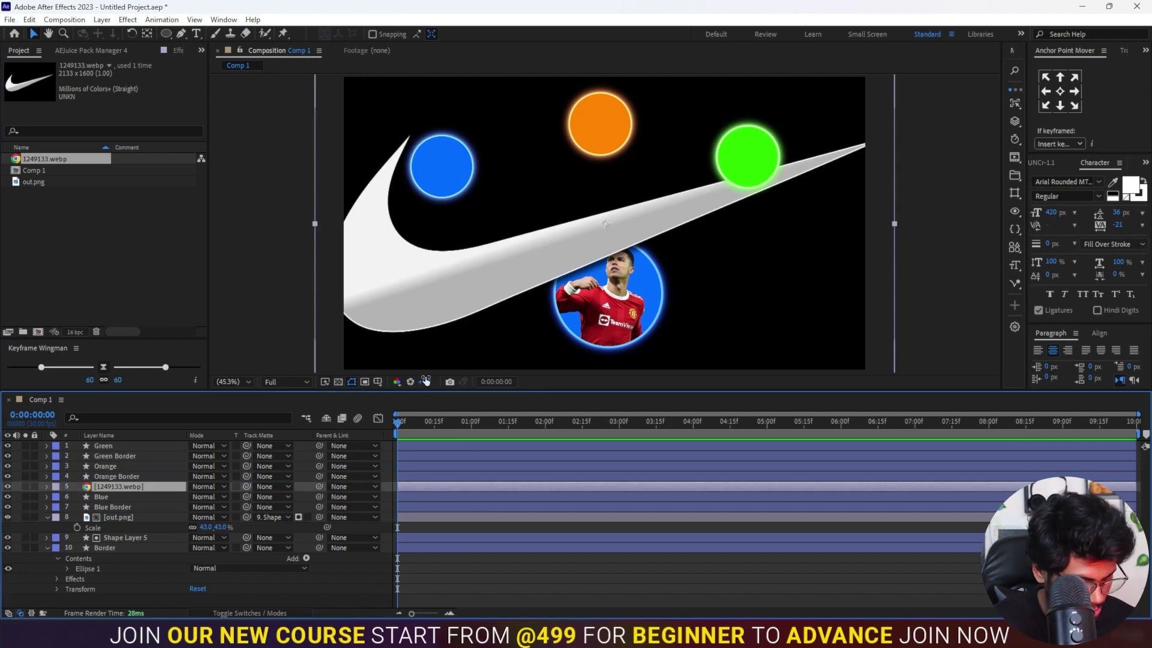
key("s")
left_click_drag(207, 496, 156, 498)
left_click_drag(589, 228, 428, 174)
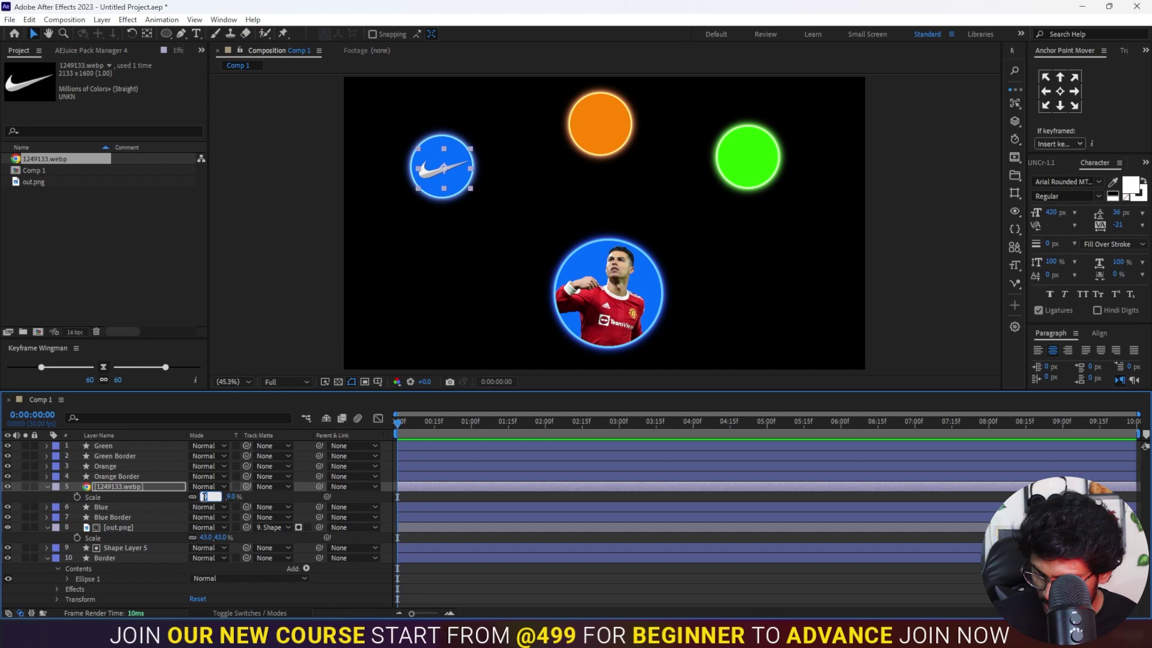
type("8")
key("Return")
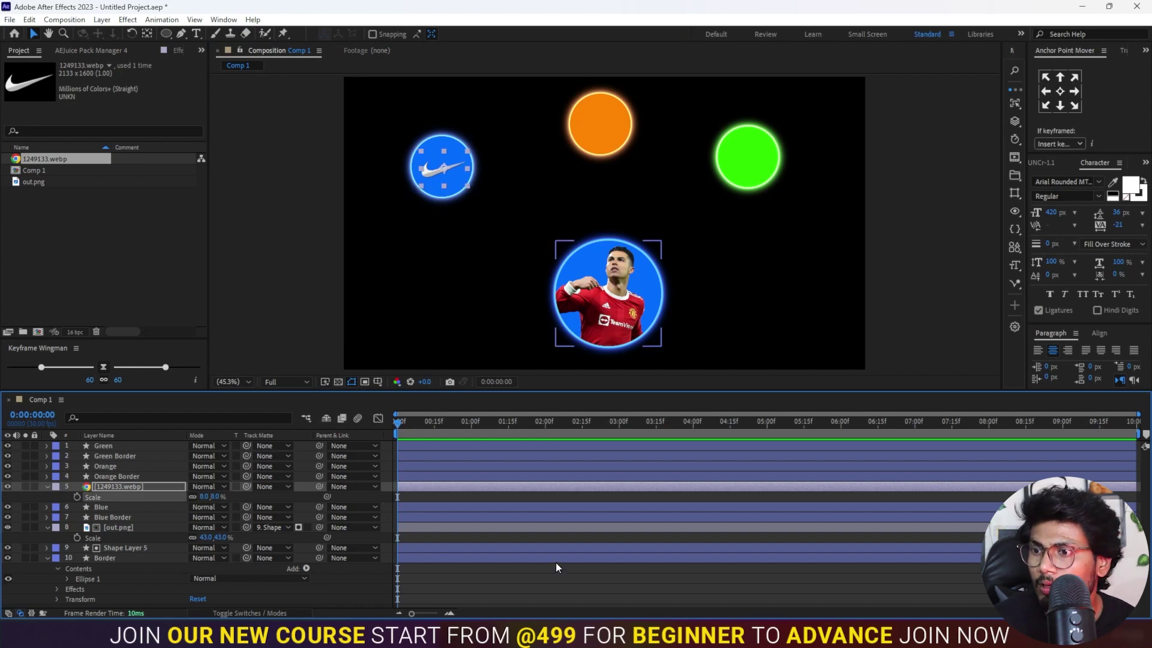
left_click(556, 563)
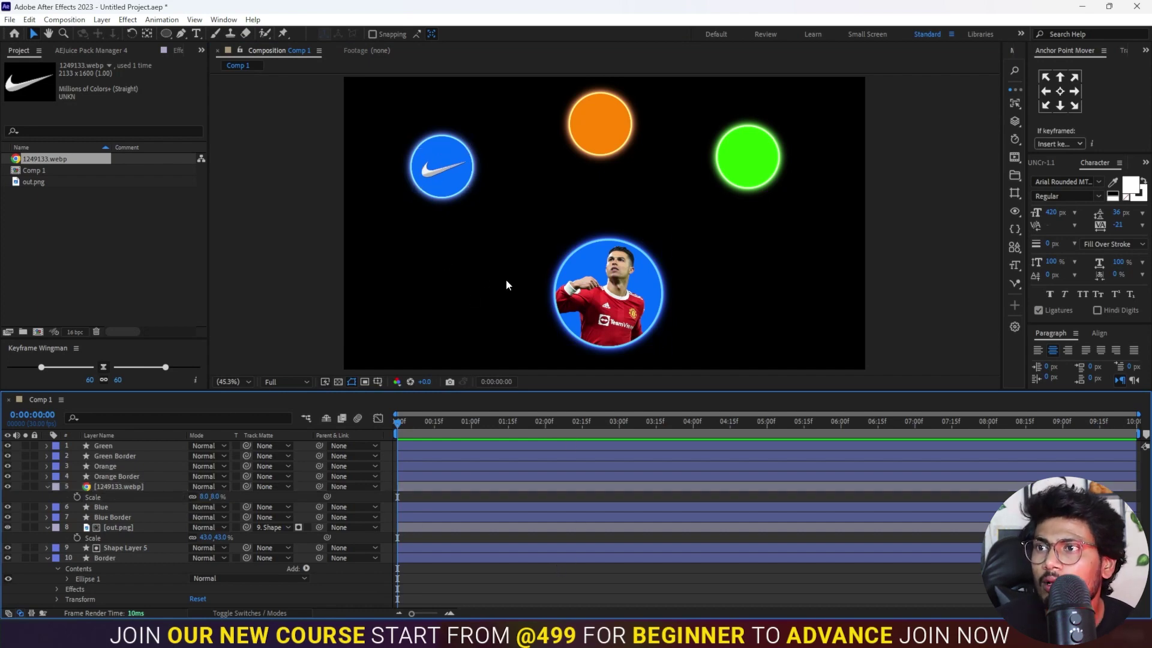
Reopen the Import File window to bring in more logos
key("alt+Tab")
key("alt+Tab")
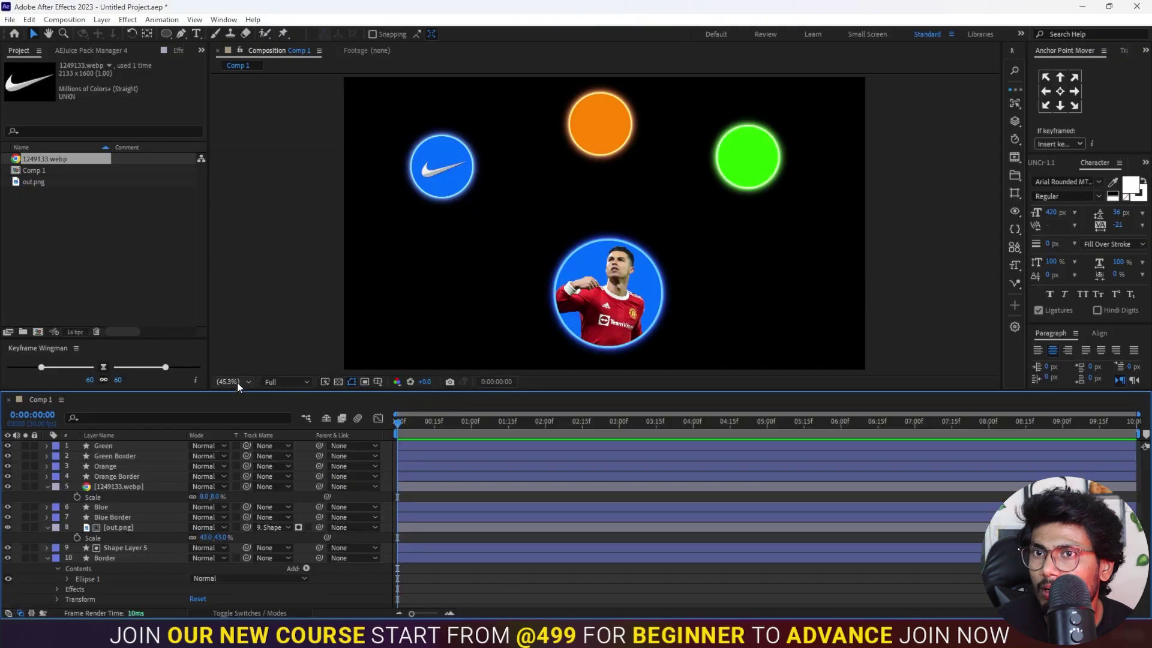
double_click(99, 255)
mouse_move(1142, 135)
left_mouse_down()
mouse_move(1147, 245)
mouse_move(1117, 288)
left_mouse_up()
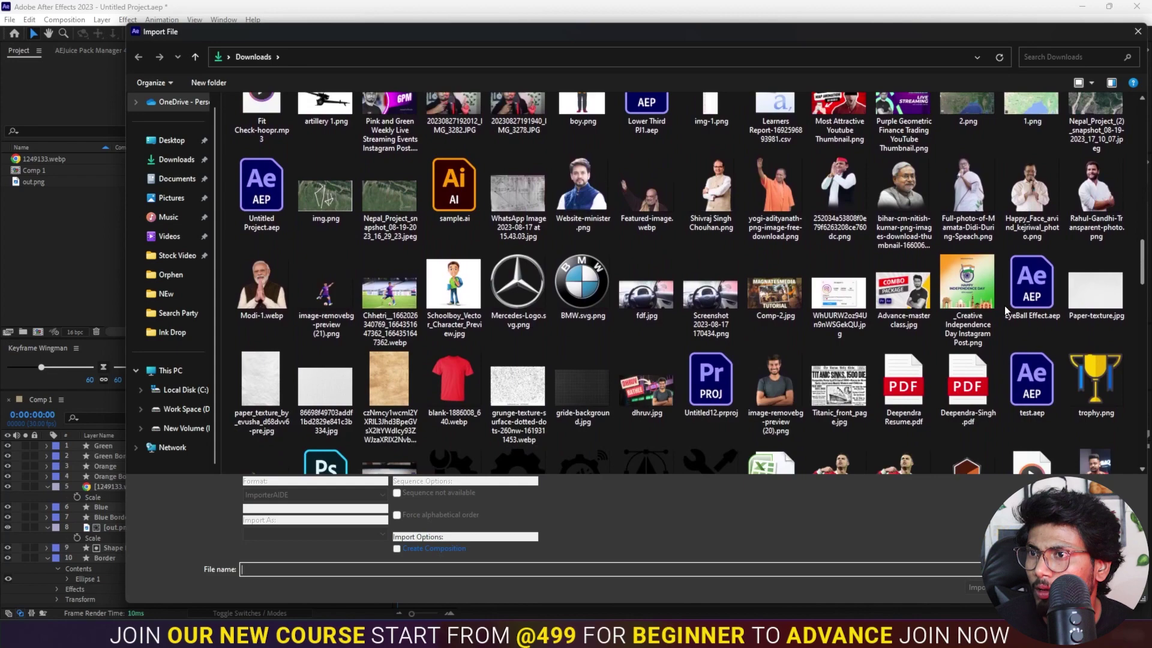
Import Mercedes-Logo.svg.png and BMW.svg.png together
left_click(517, 285)
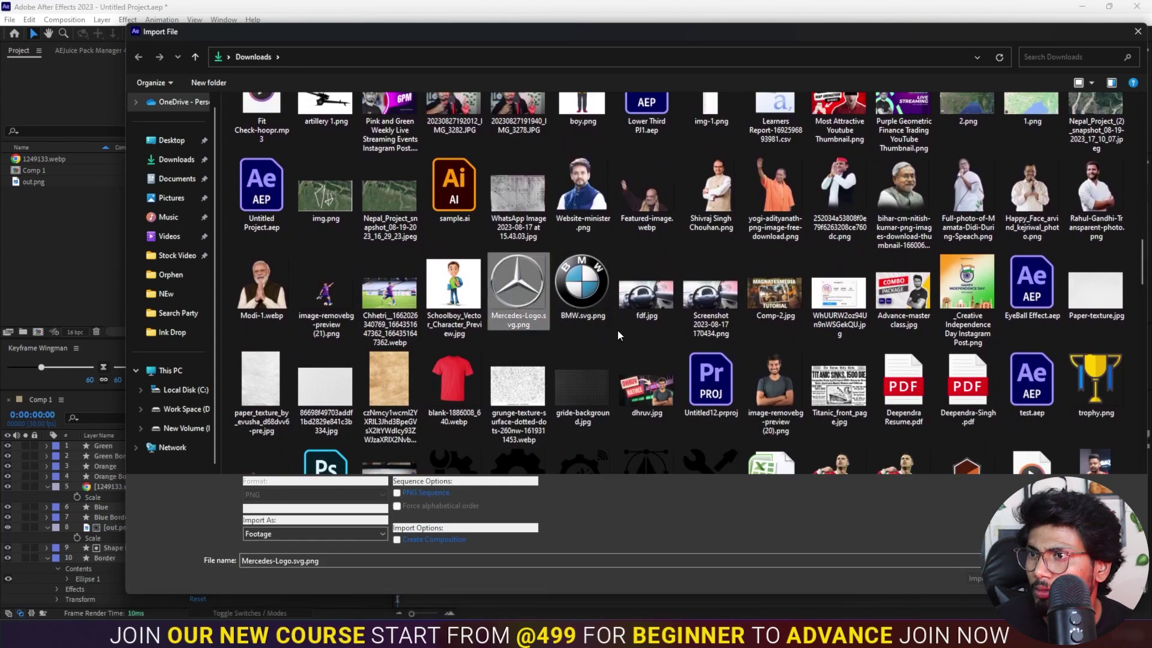
left_click(591, 283, "ctrl")
key("Return")
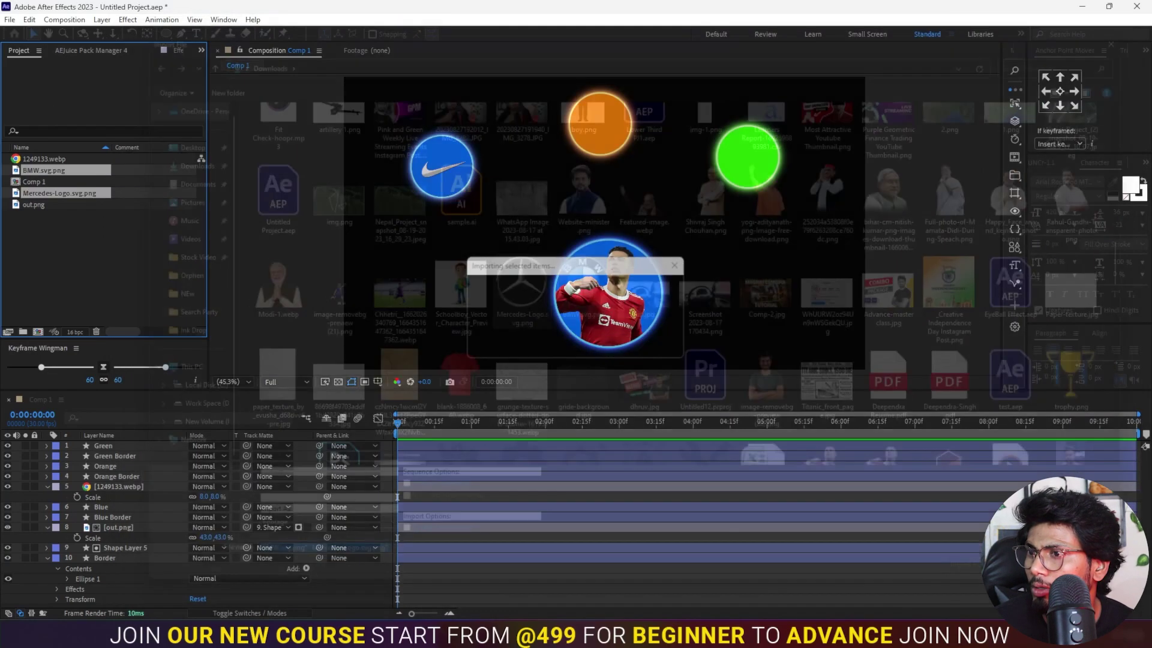
Place the Mercedes logo on the orange circle at 7% scale
left_click_drag(55, 195, 70, 239)
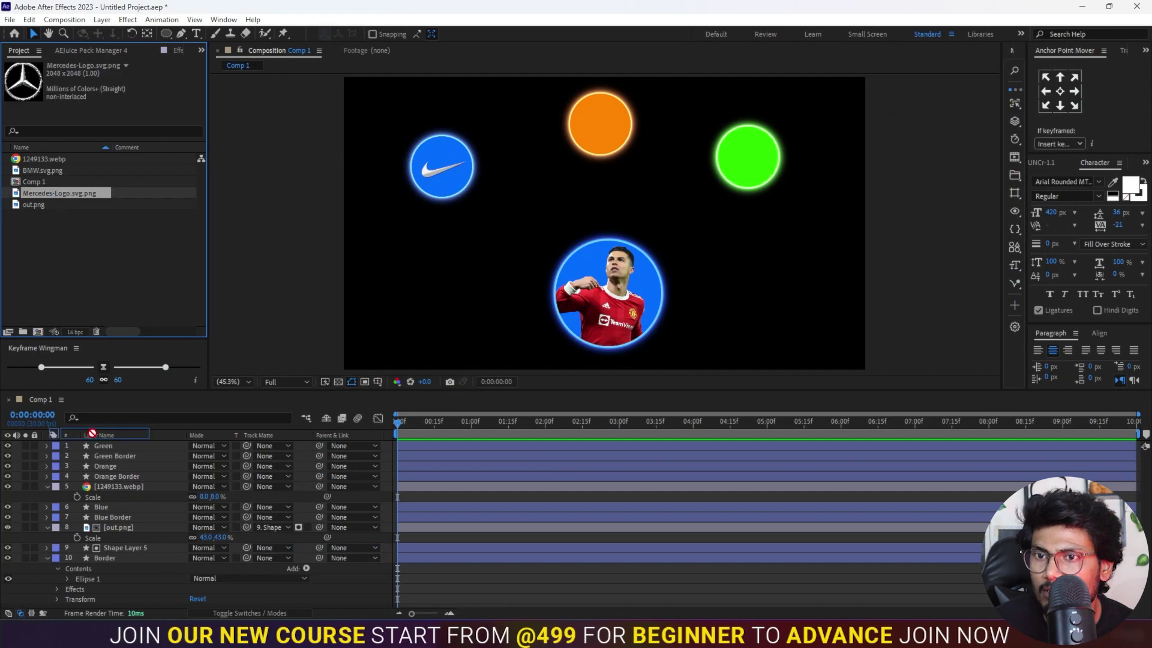
left_click_drag(92, 433, 92, 462)
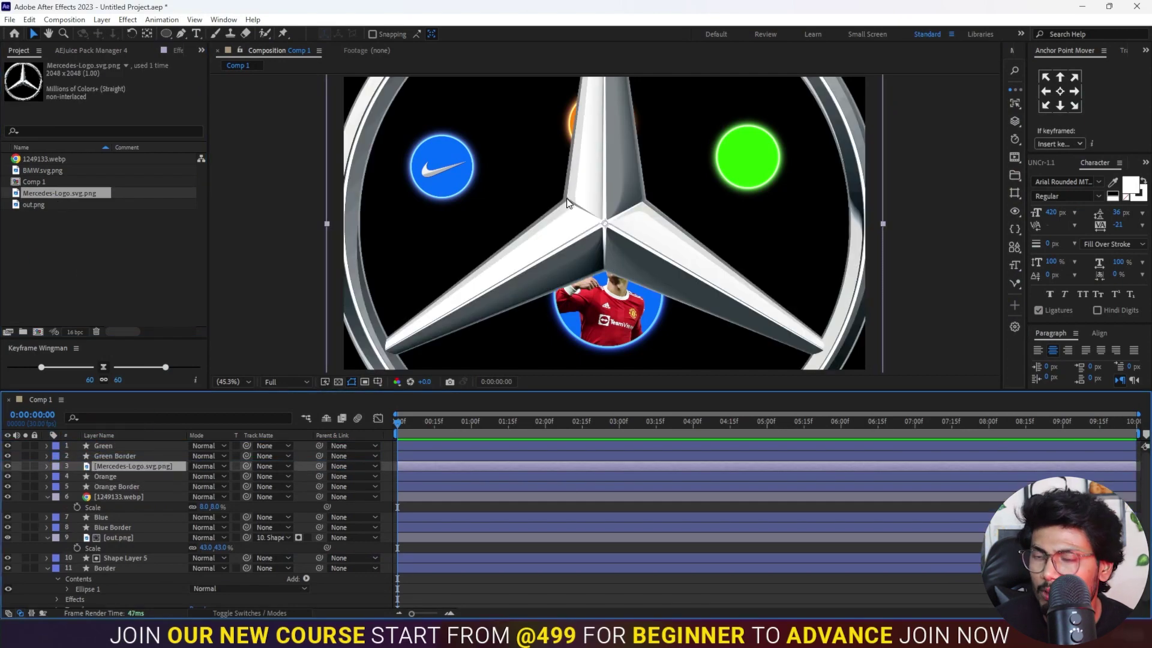
key("s")
left_click_drag(207, 476, 154, 478)
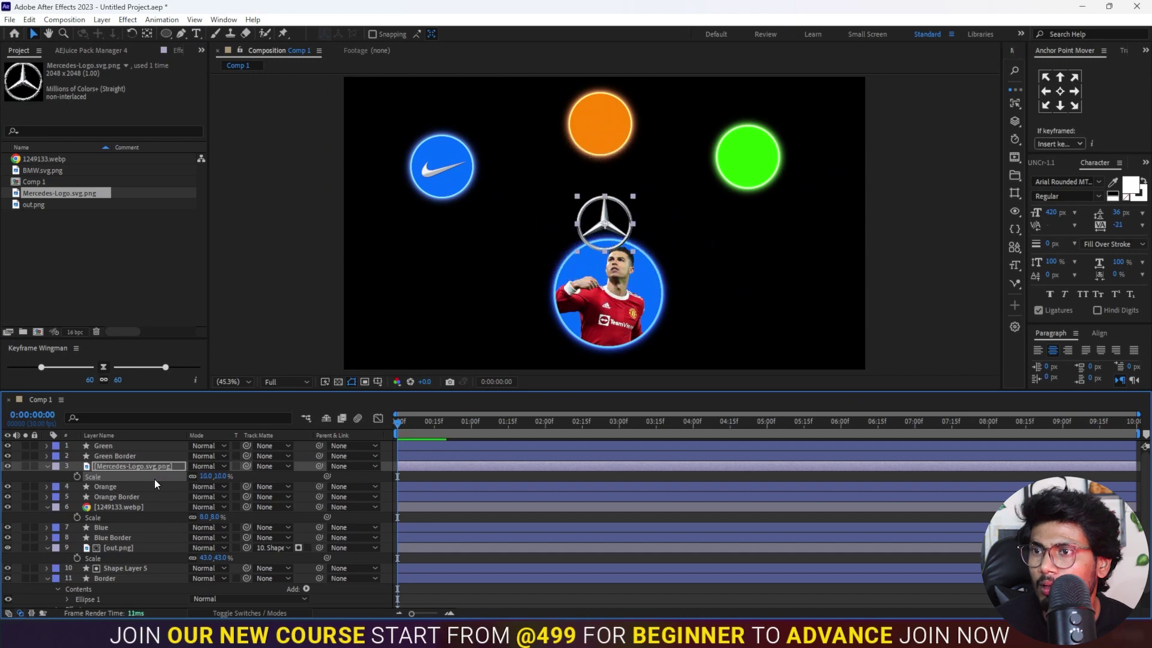
left_click(207, 475)
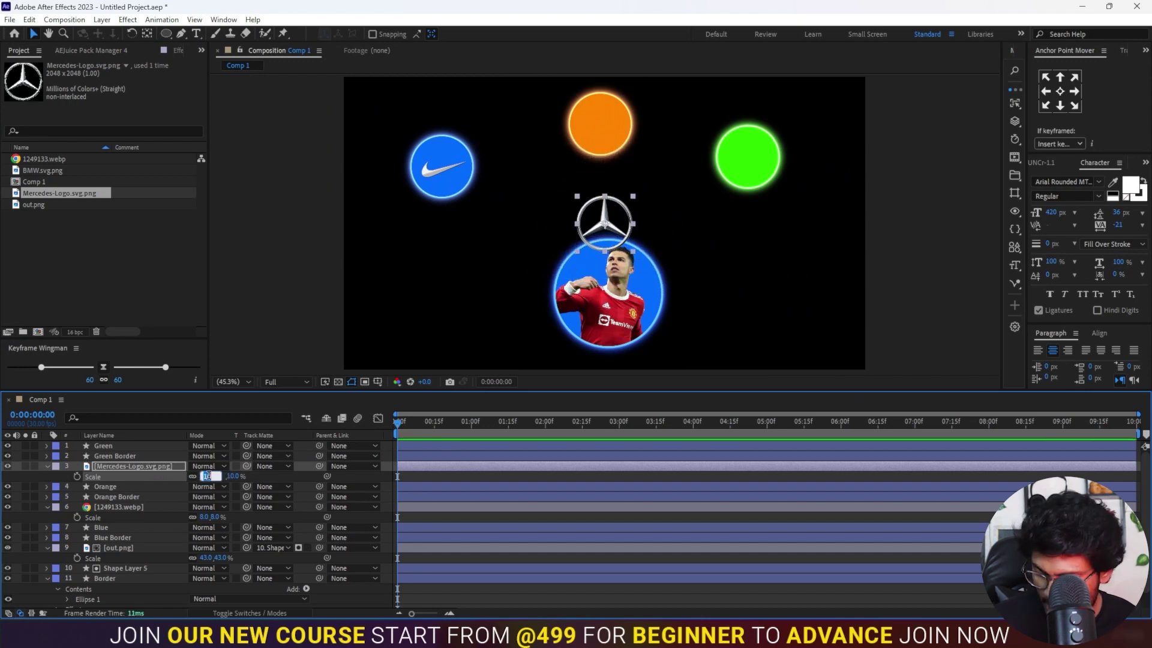
type("8")
key("Return")
left_click_drag(603, 213, 593, 129)
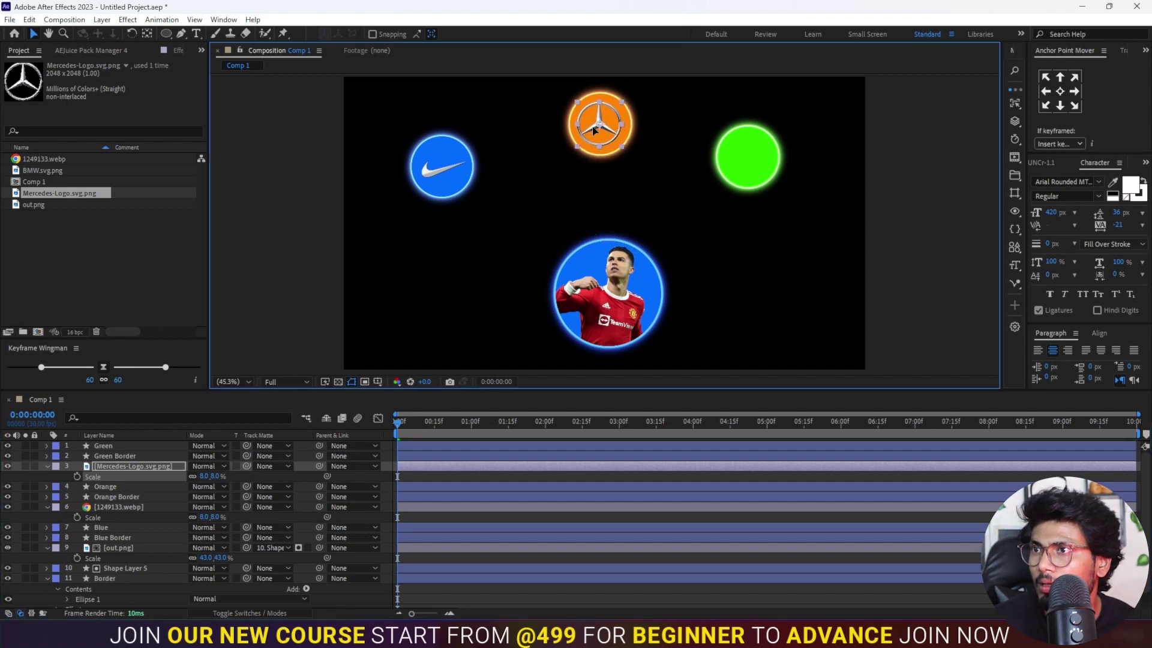
left_click(206, 476)
left_click(206, 476)
key("Return")
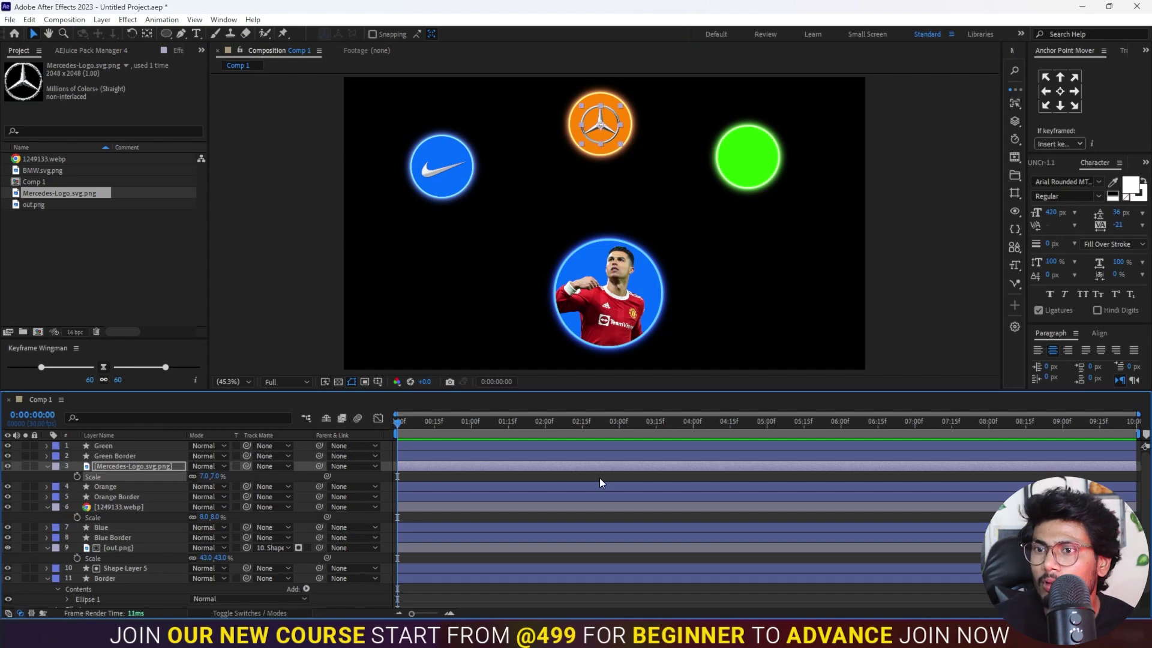
left_click_drag(48, 171, 88, 454)
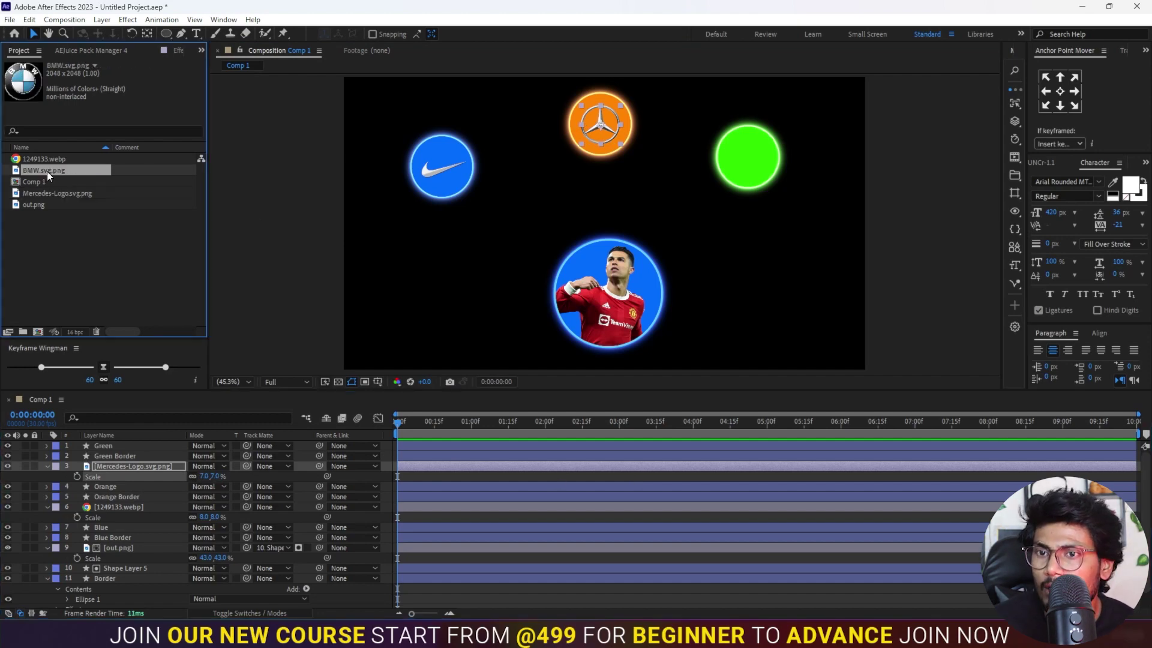
Add the BMW logo at 7% scale, centred inside the green circle
left_click_drag(87, 454, 88, 445)
key("s")
left_click(208, 456)
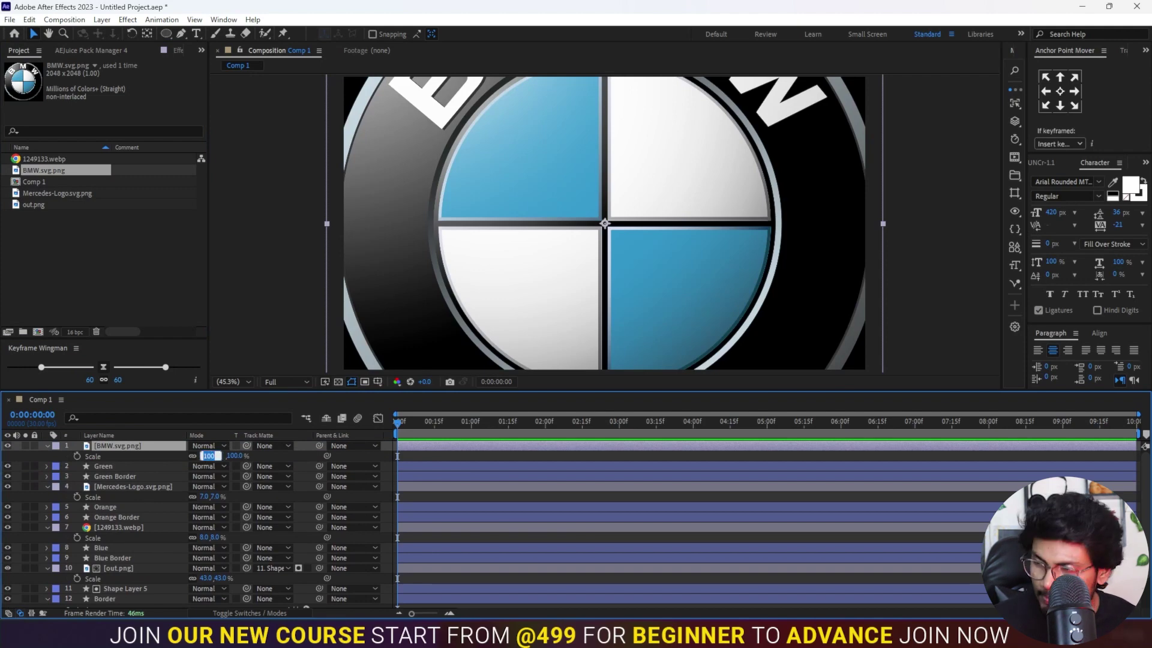
type("5")
key("Return")
left_click_drag(616, 236, 751, 164)
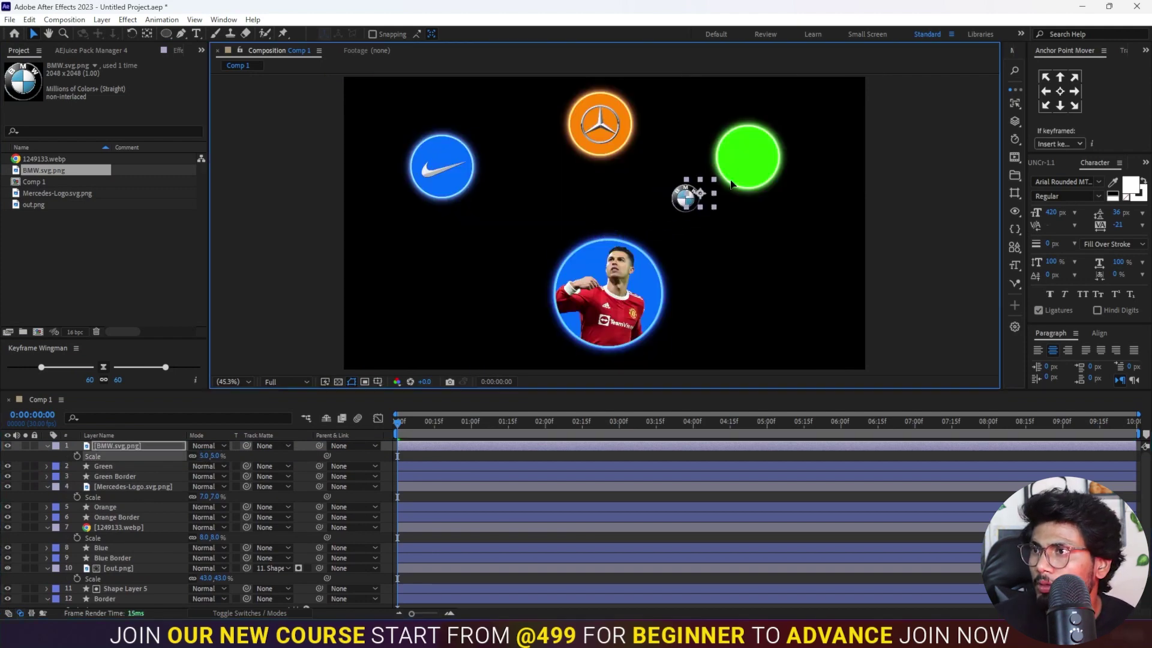
left_click(203, 456)
key("Return")
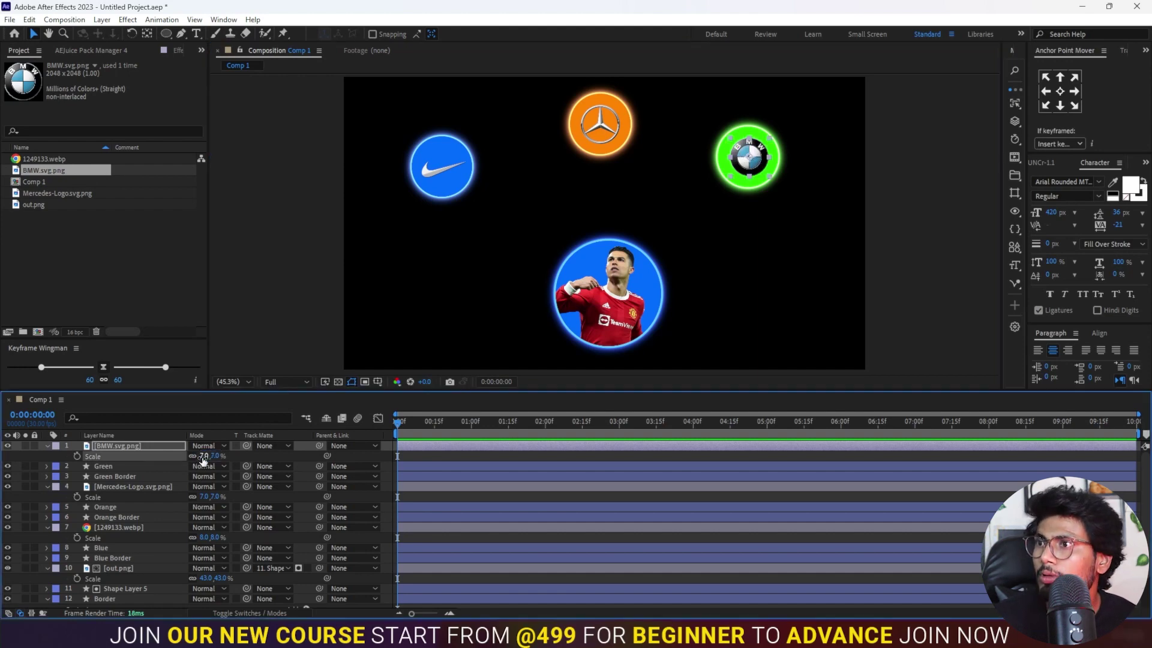
left_click_drag(756, 161, 752, 158)
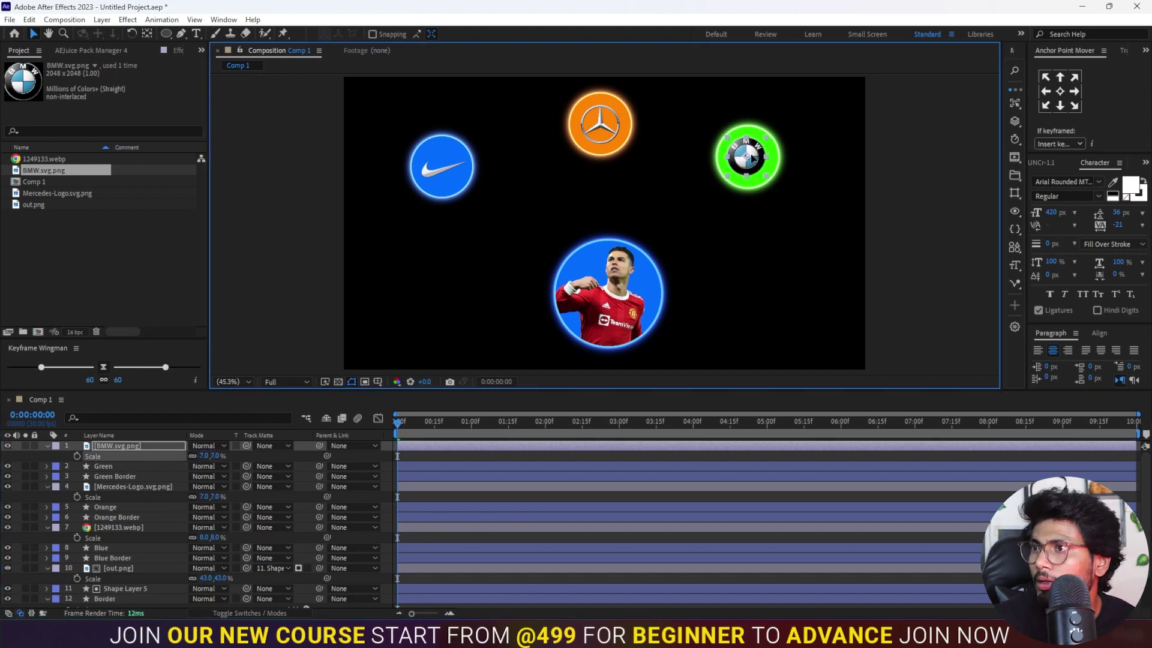
left_click(901, 178)
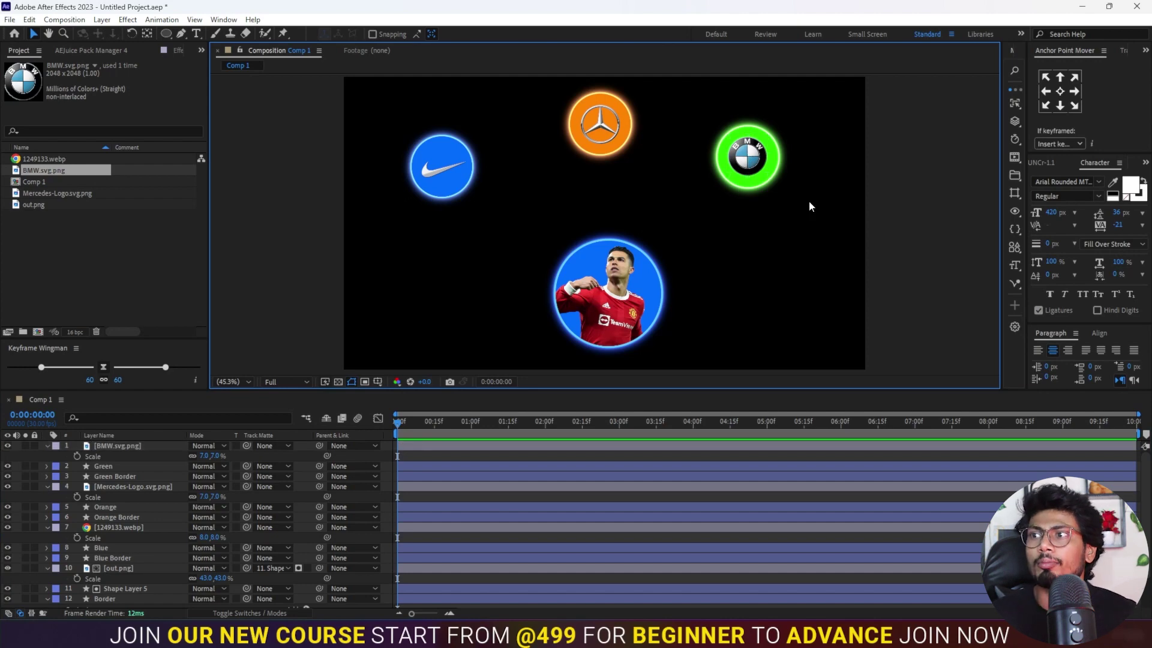
left_click(746, 156)
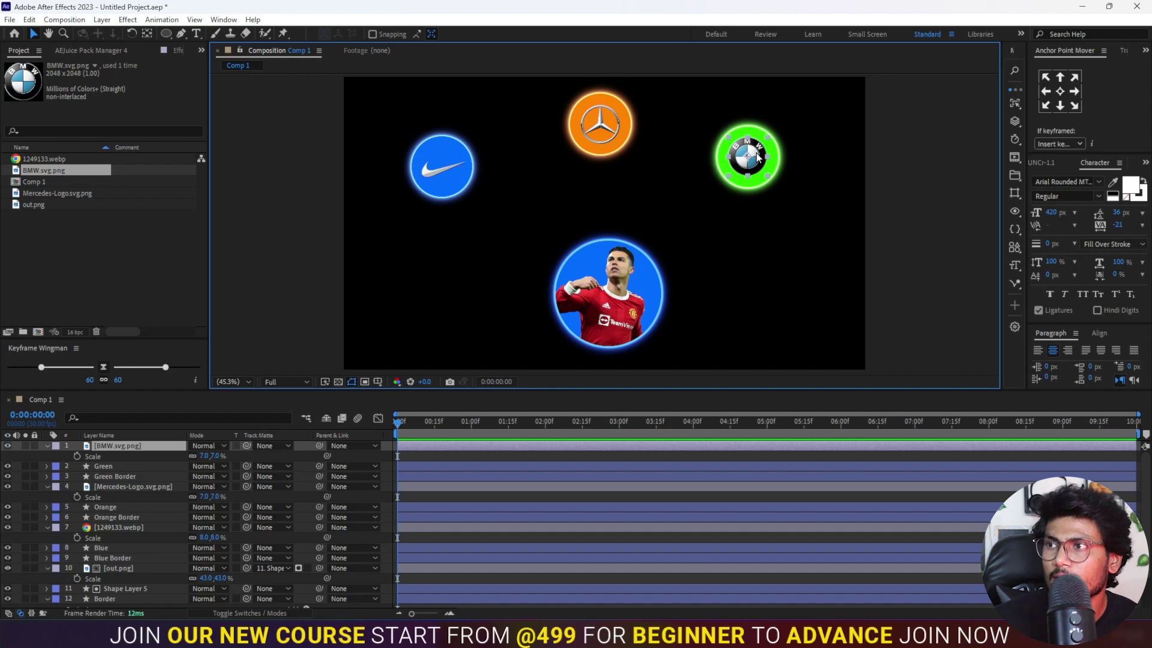
left_click(905, 155)
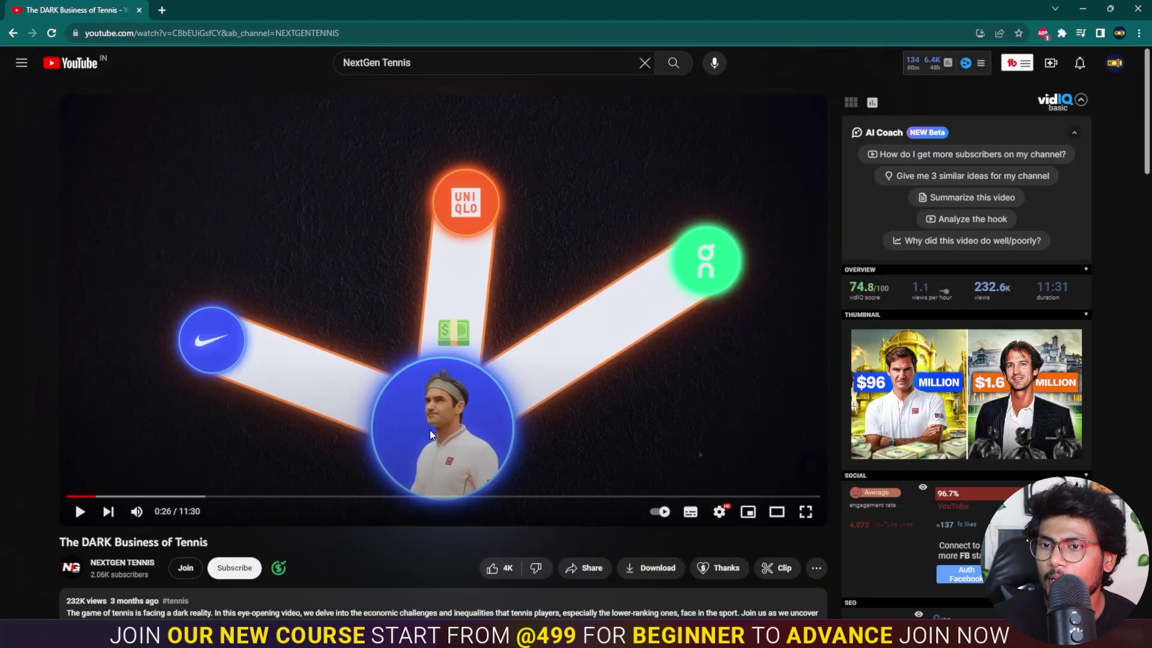
Rewind the reference video five seconds and replay the dollar-note section around 0:22–0:25
key("Left")
key("space")
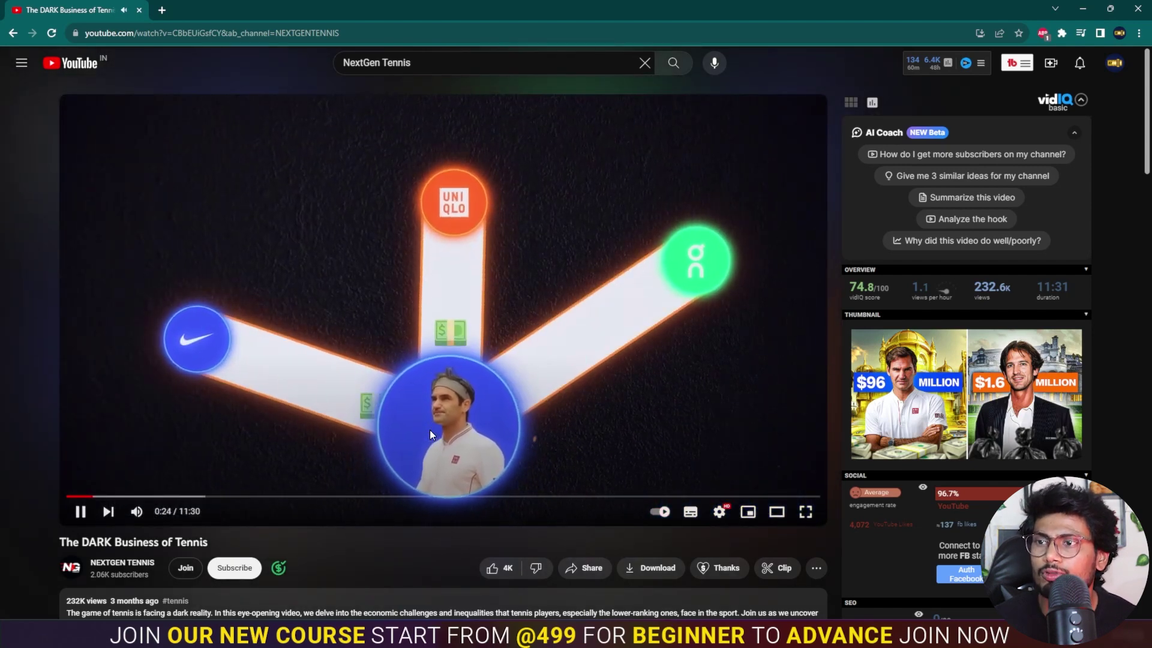
key("space")
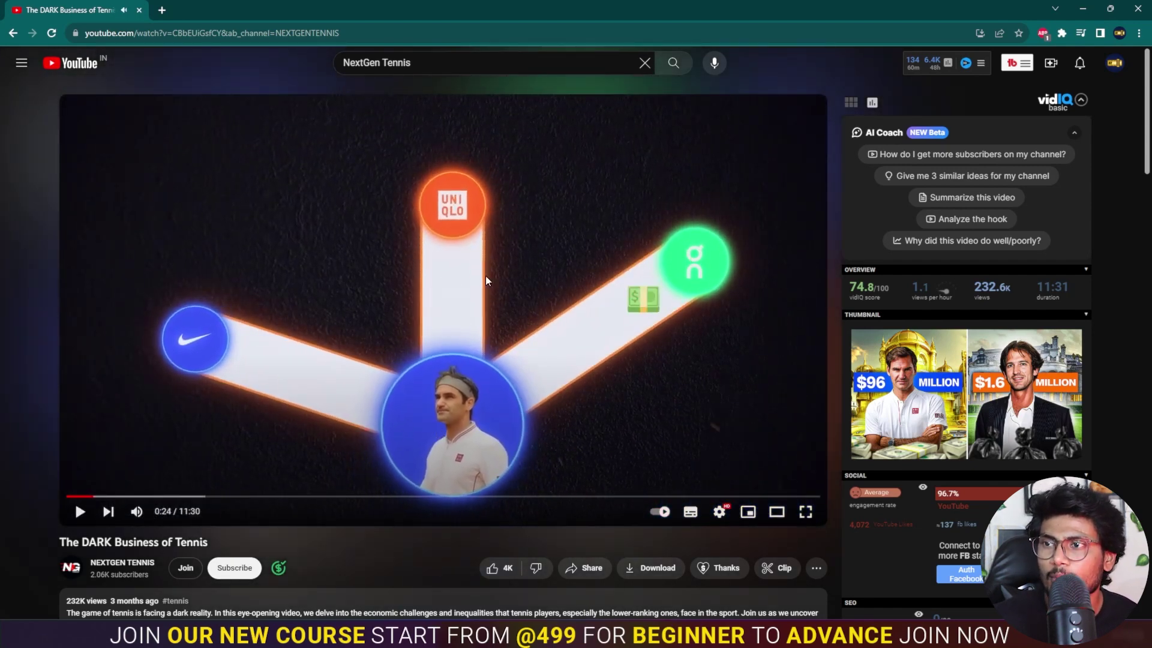
key("space")
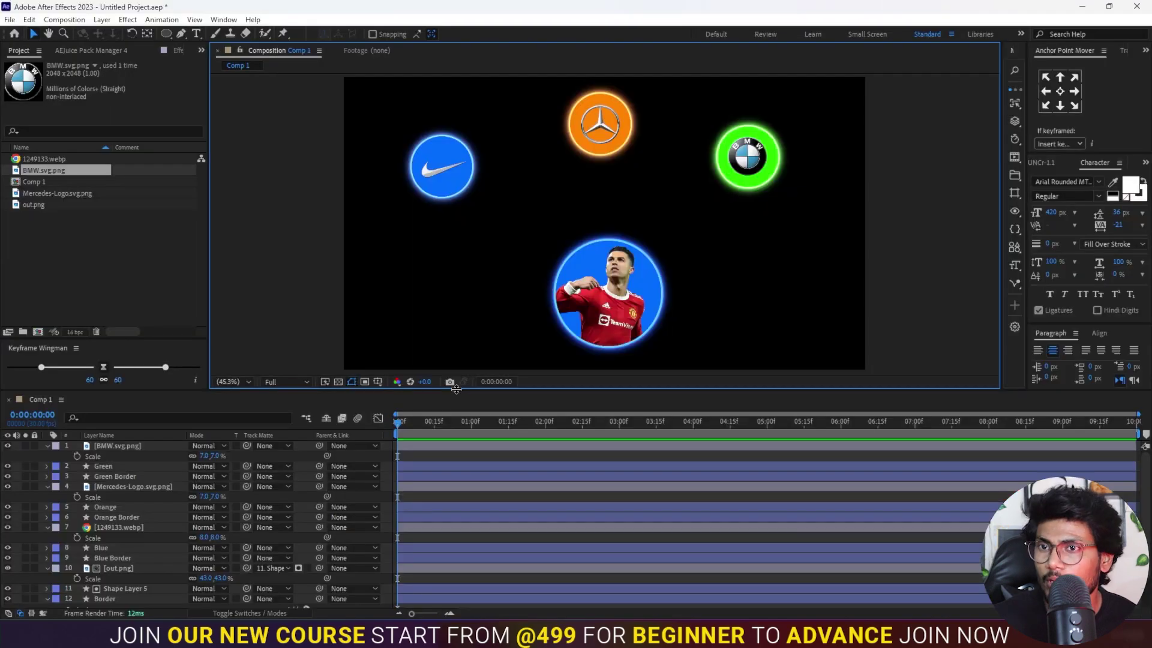
left_click(114, 279)
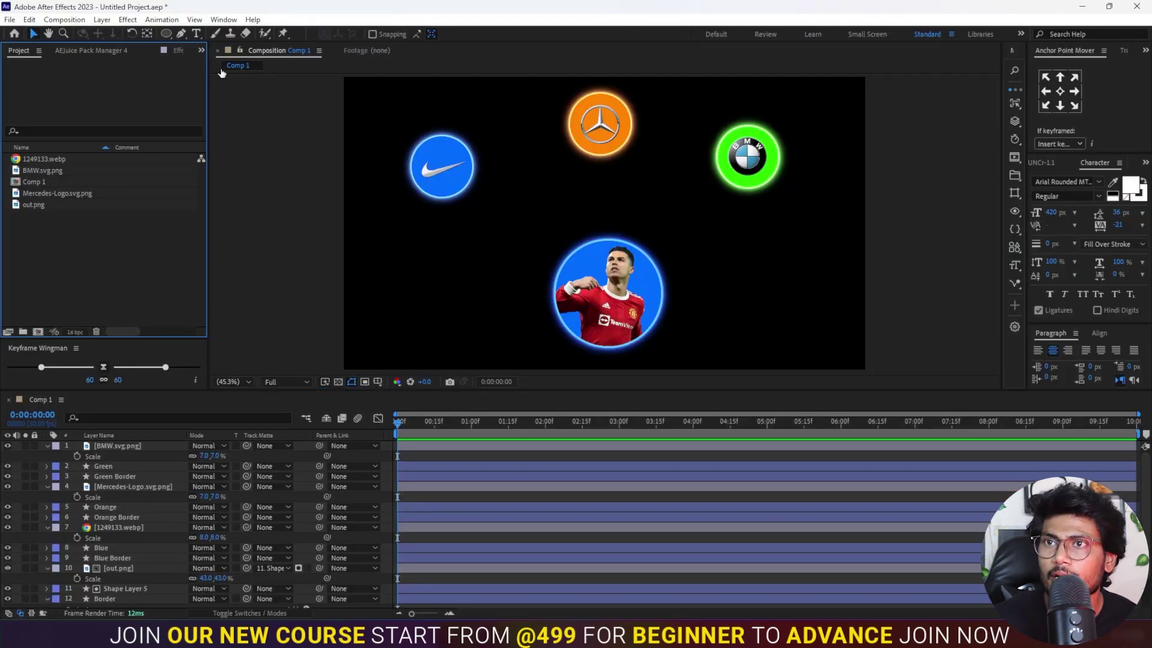
Draw a white 162 px line from the Nike circle to the player circle
left_click(181, 34)
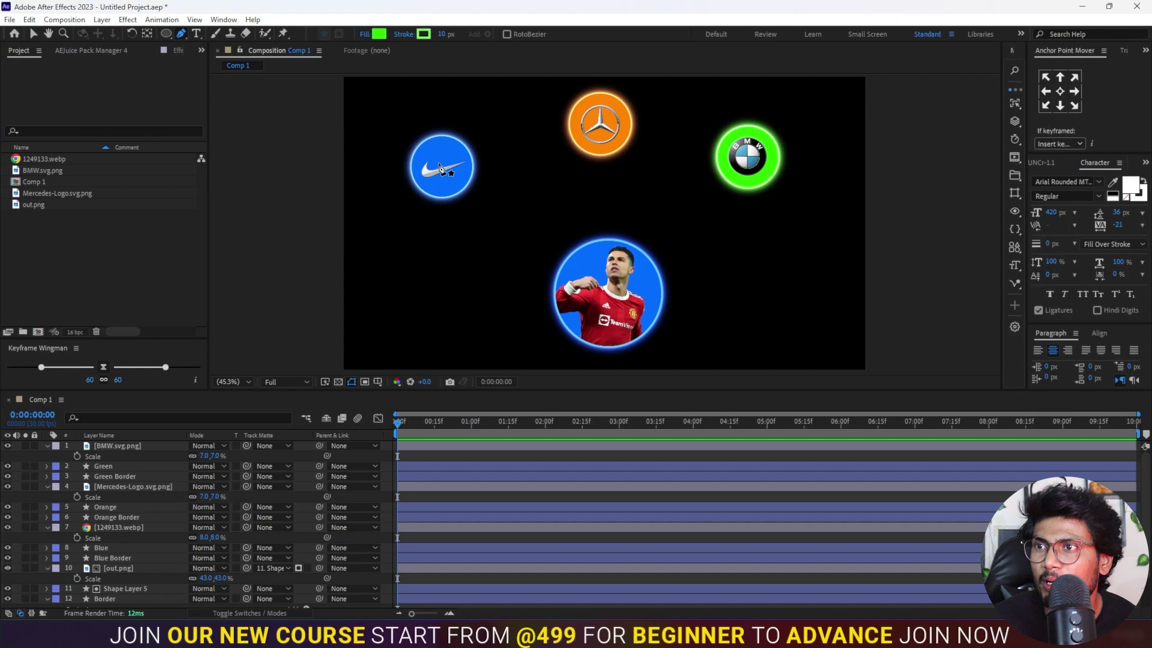
left_click(439, 166)
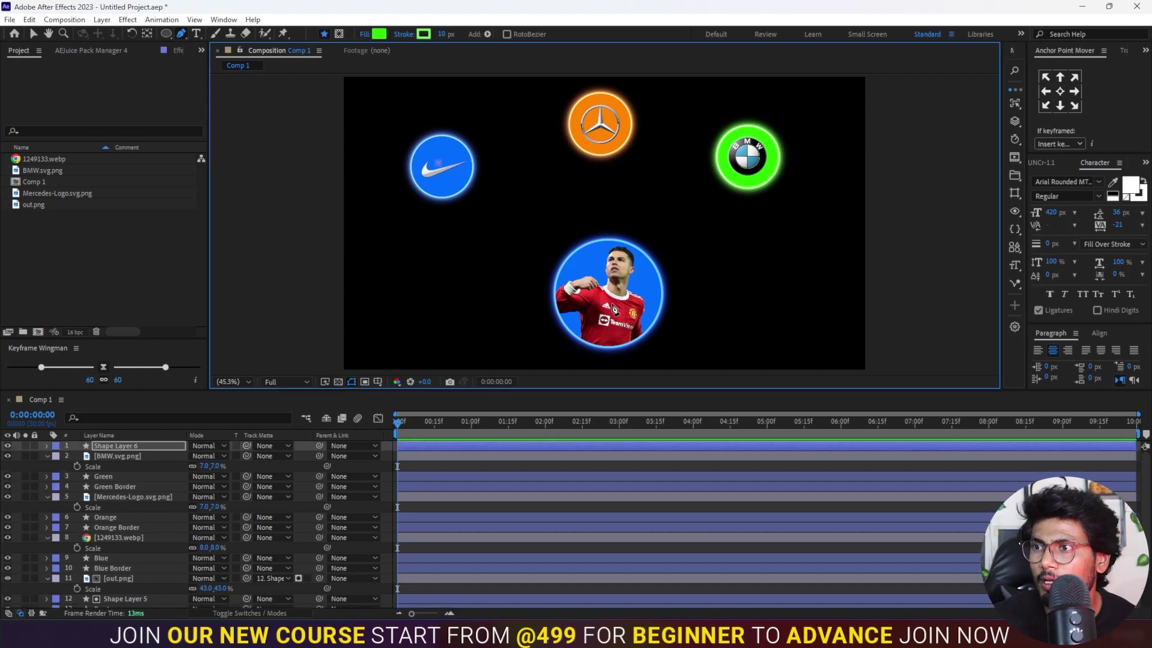
left_click(616, 301)
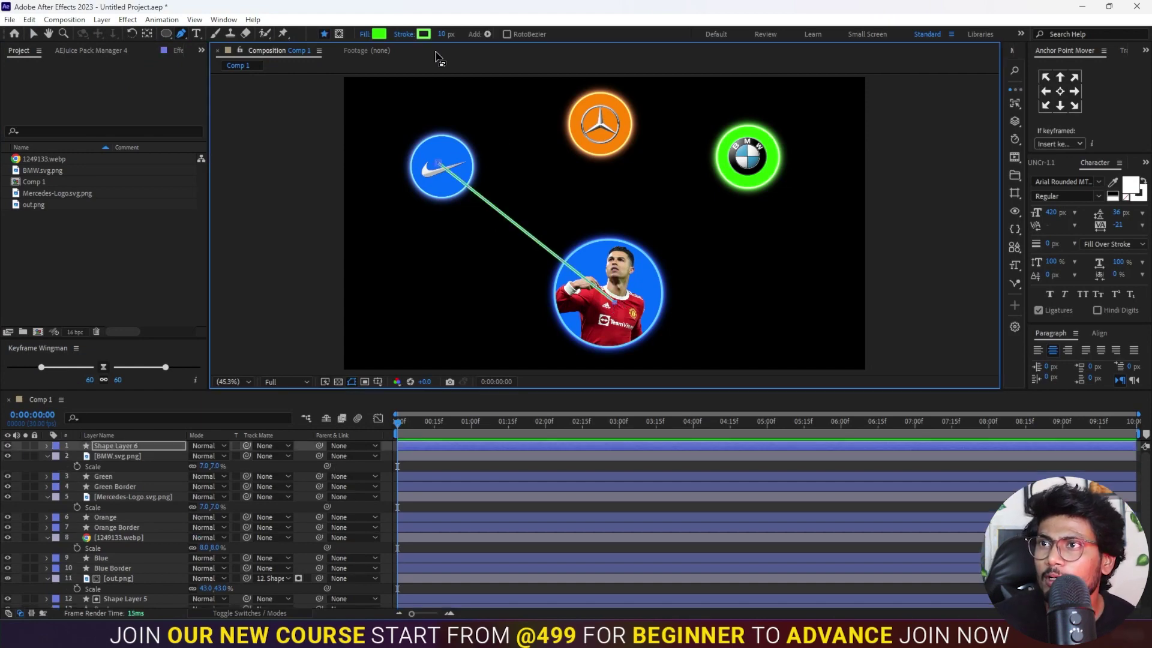
left_click(424, 35)
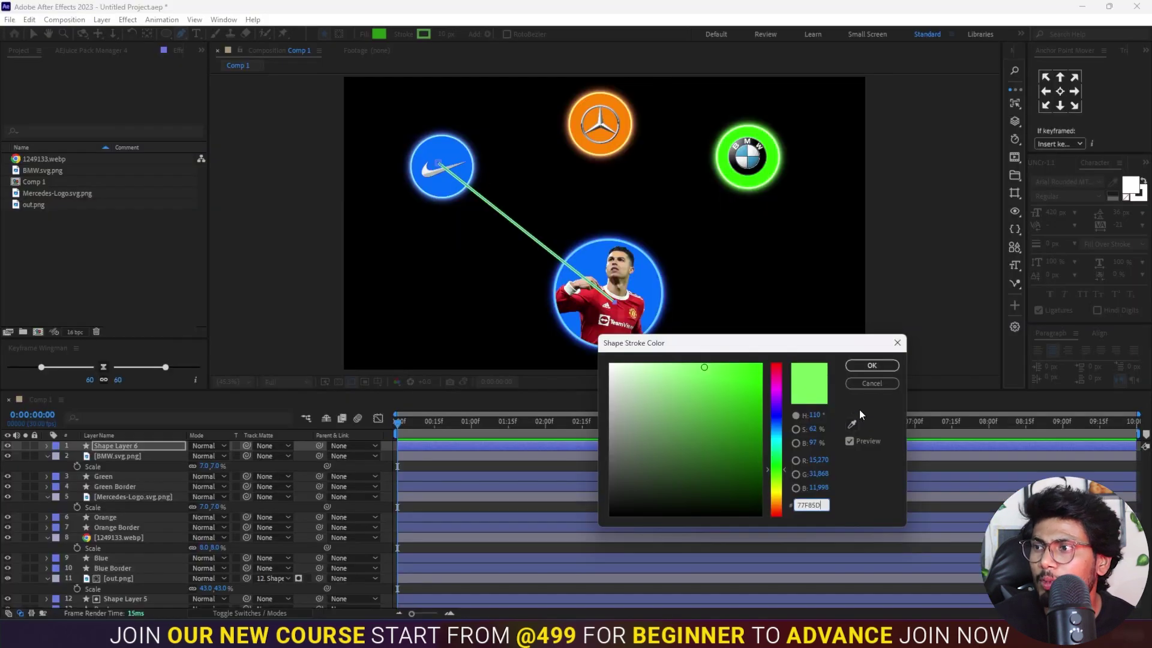
left_click(871, 364)
left_click_drag(444, 33, 539, 35)
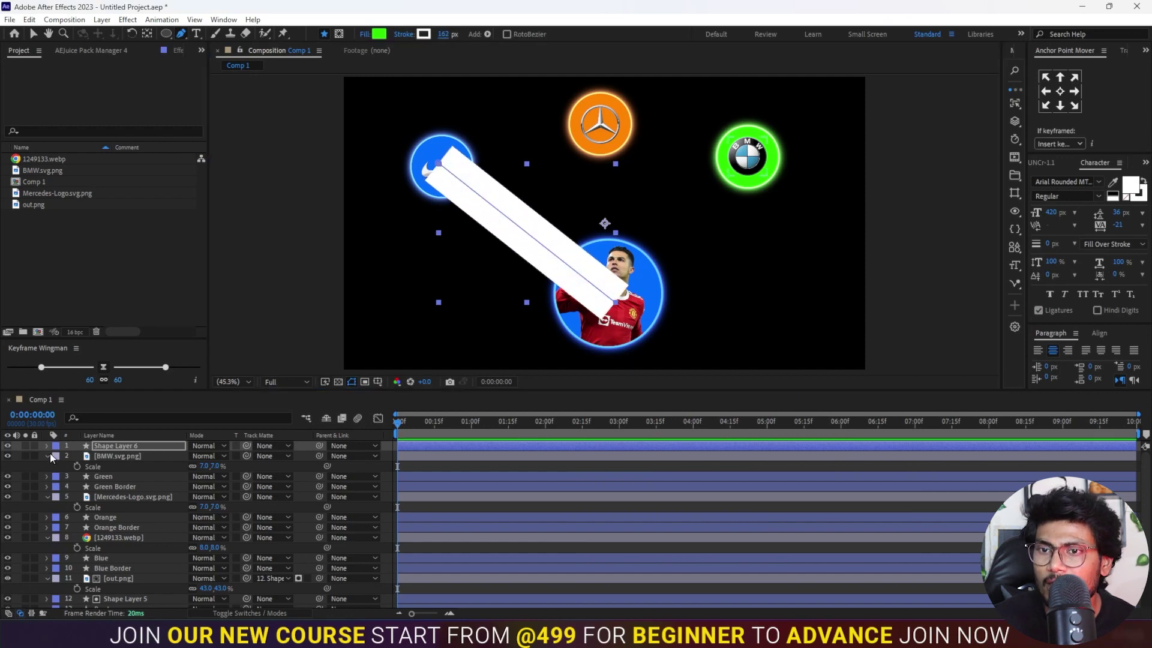
Rename the new shape layer to Line 1
right_click(119, 445)
left_click(138, 440)
type("Line 1")
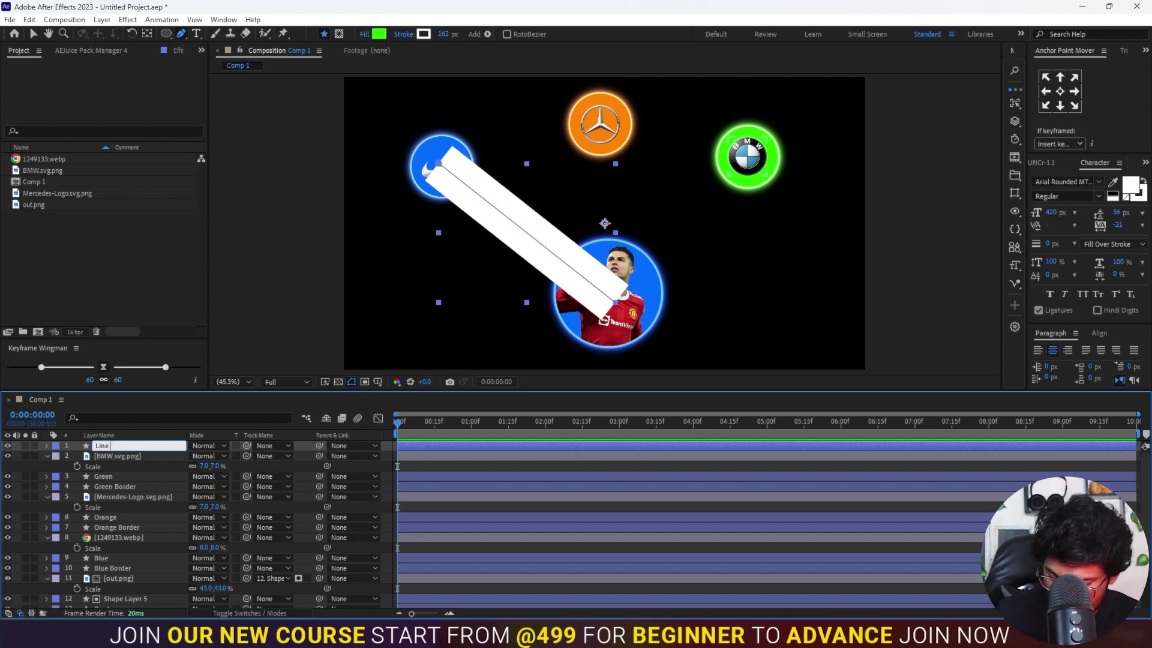
Give Line 1's Stroke 1 a Round Cap line cap
key("Return")
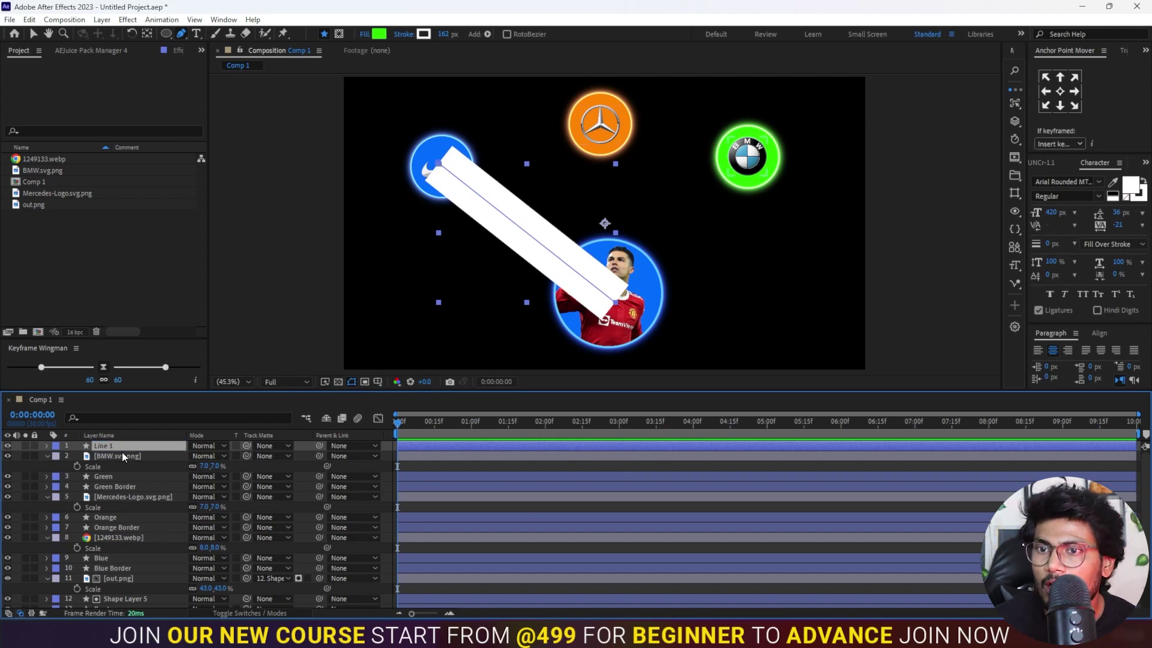
left_click(47, 445)
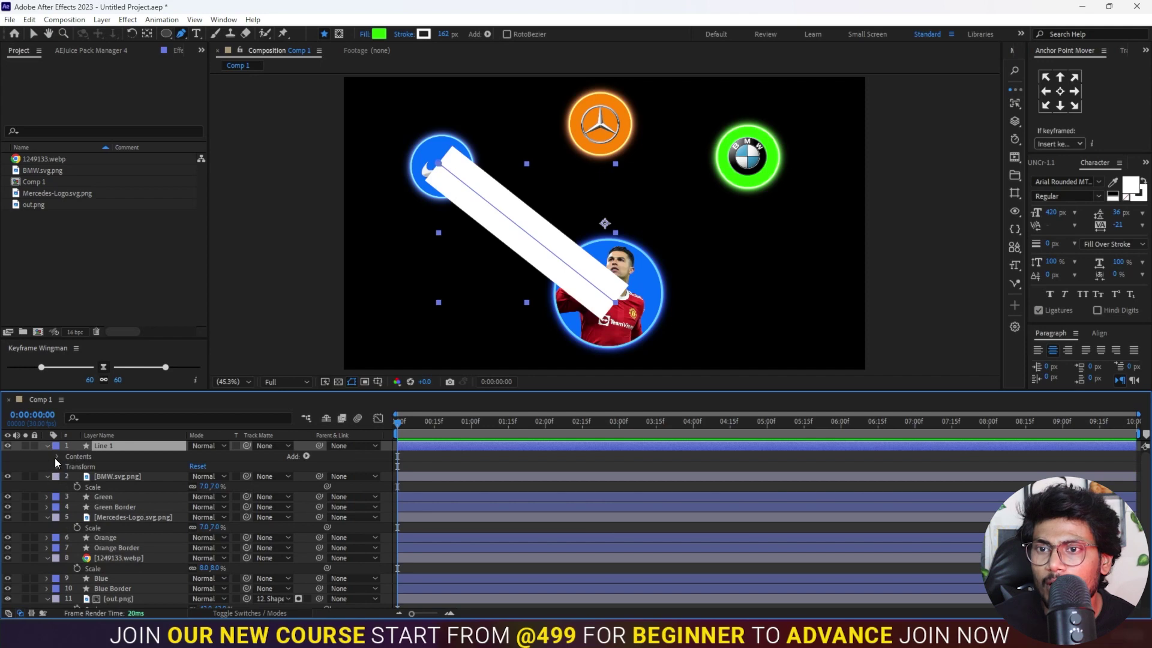
left_click(57, 456)
left_click(67, 466)
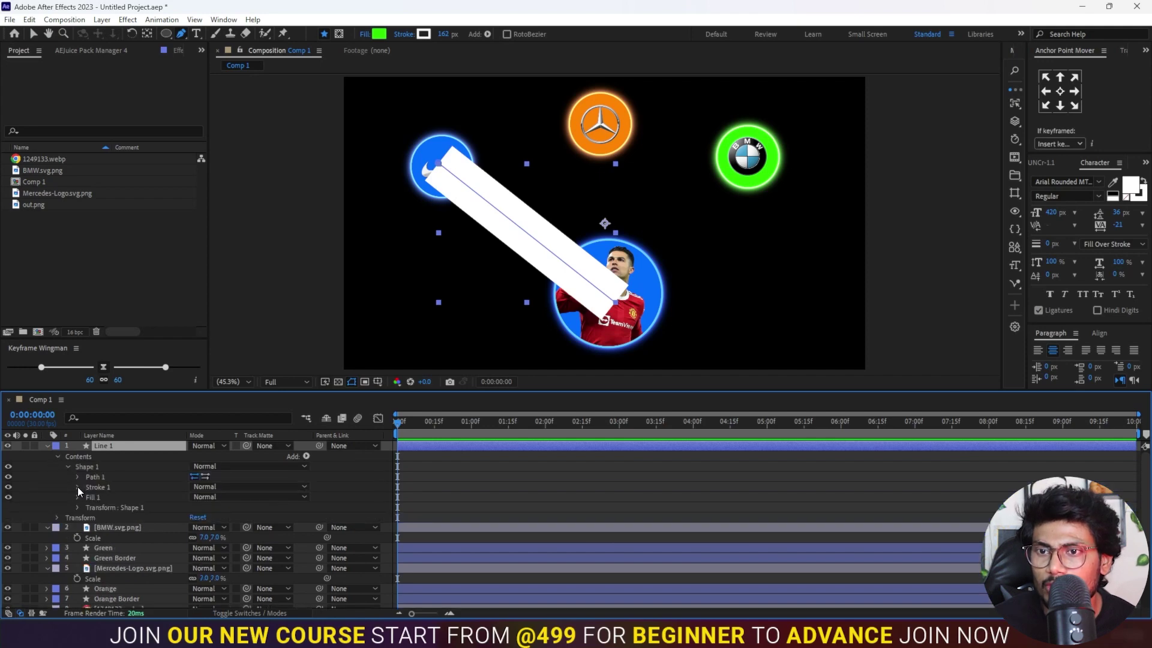
left_click(78, 487)
left_click(231, 537)
left_click(230, 563)
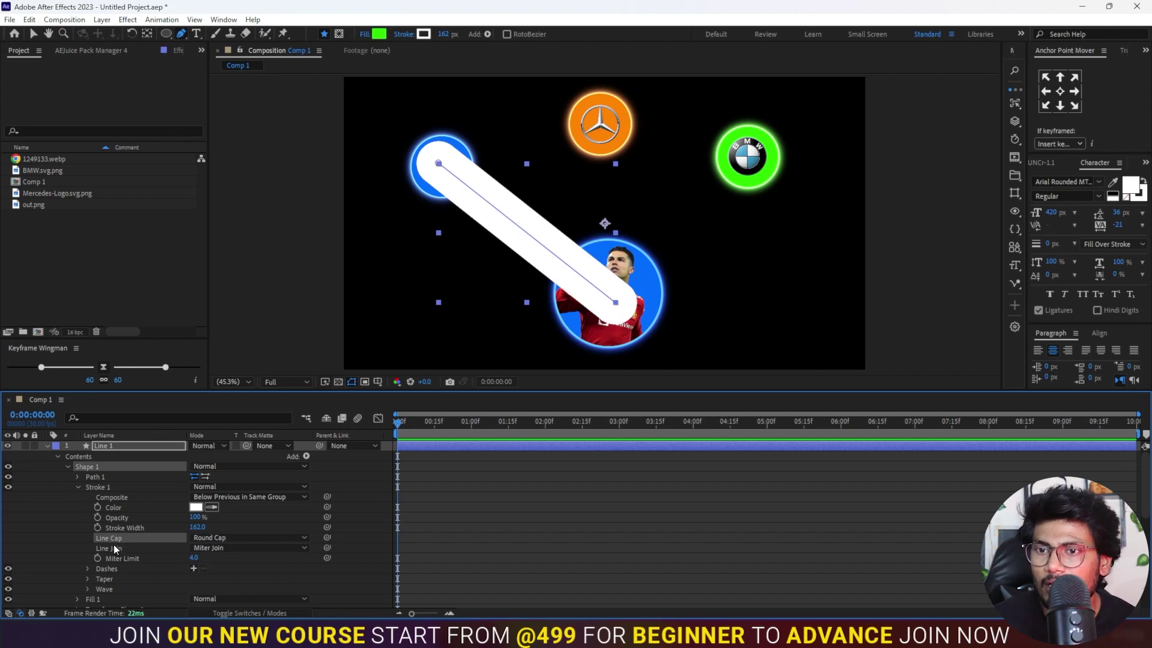
Duplicate Stroke 1 as Stroke 2 and colour it orange from the Mercedes circle
left_click(77, 487)
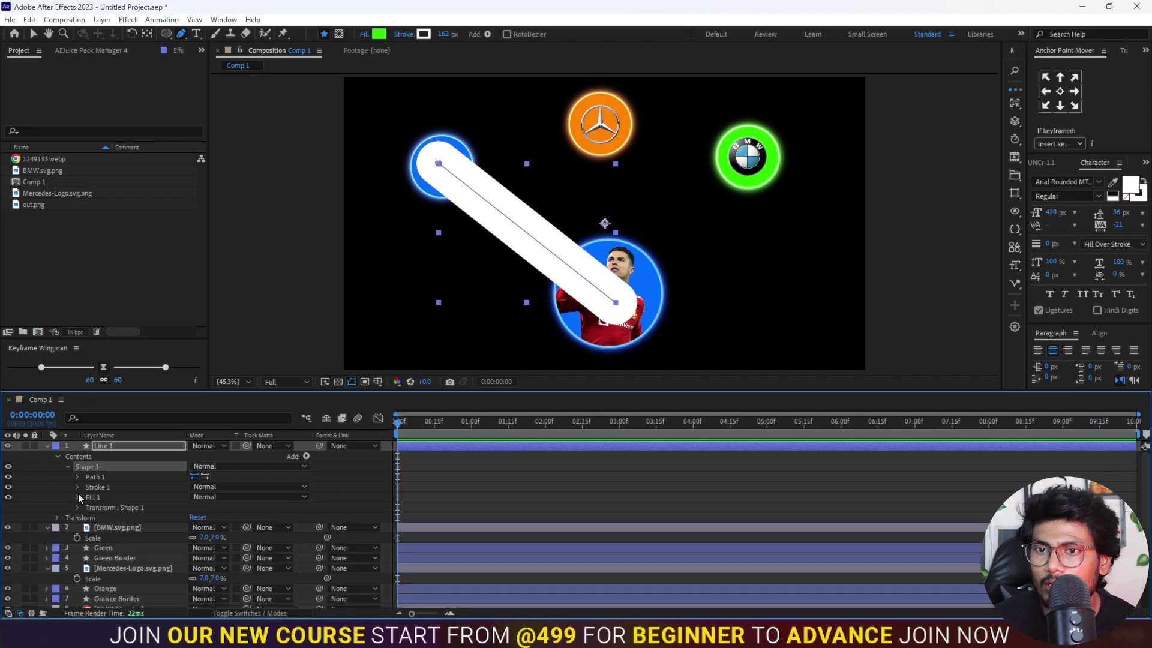
left_click(110, 489)
key("ctrl+d")
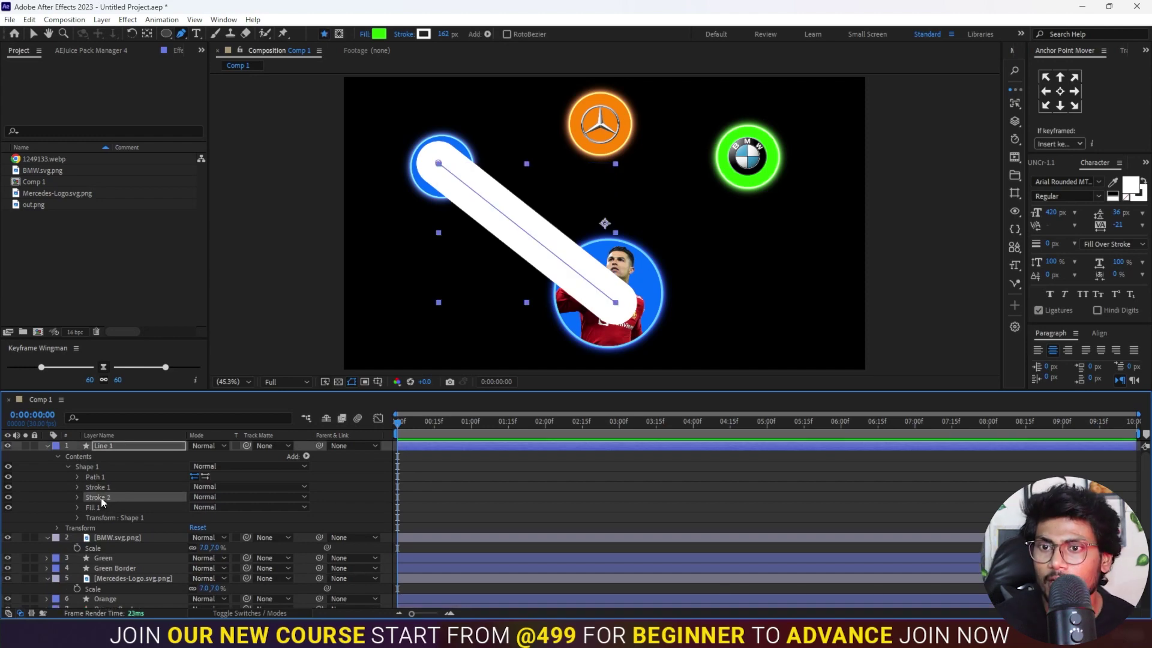
left_click(77, 498)
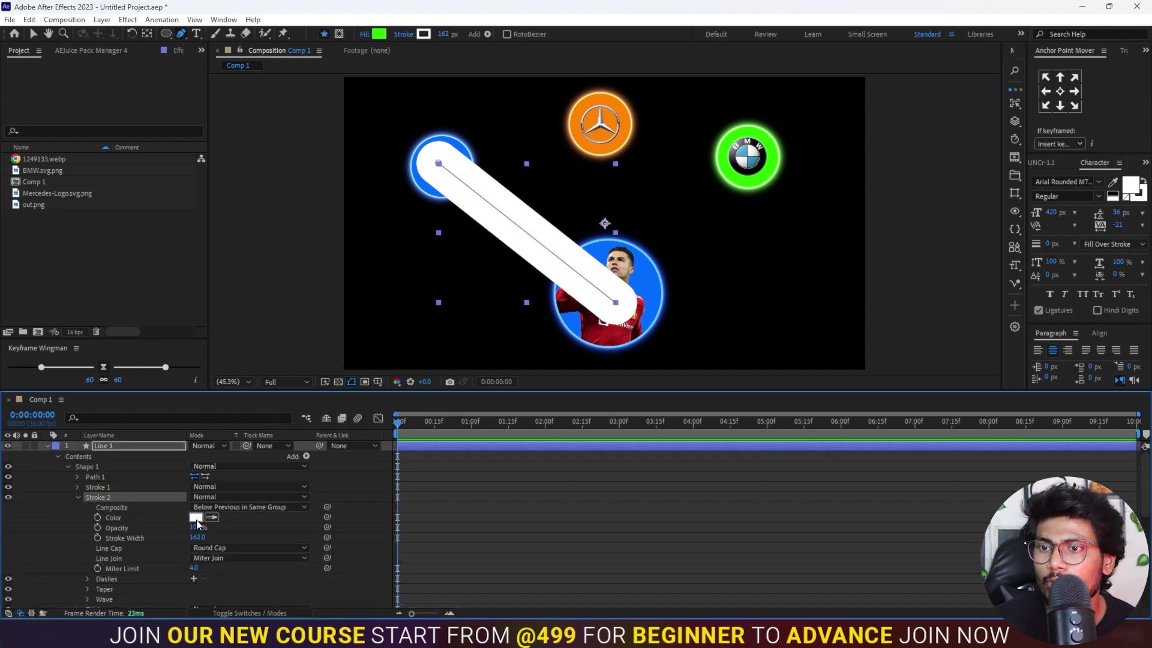
left_click(197, 517)
left_click(851, 425)
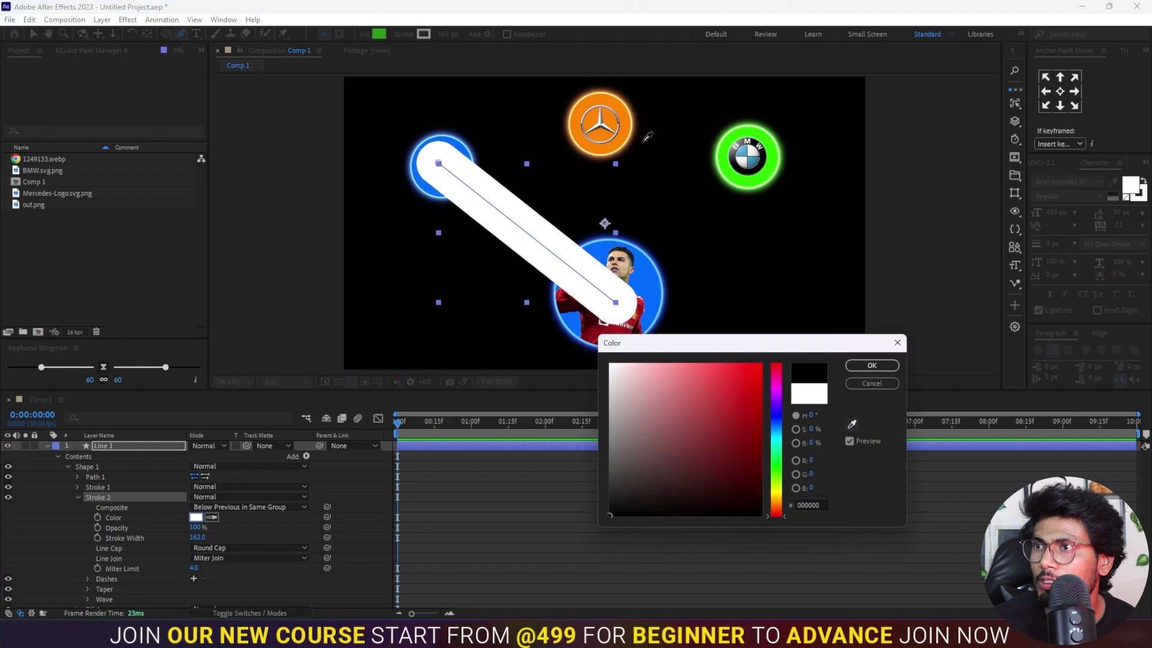
left_click(622, 112)
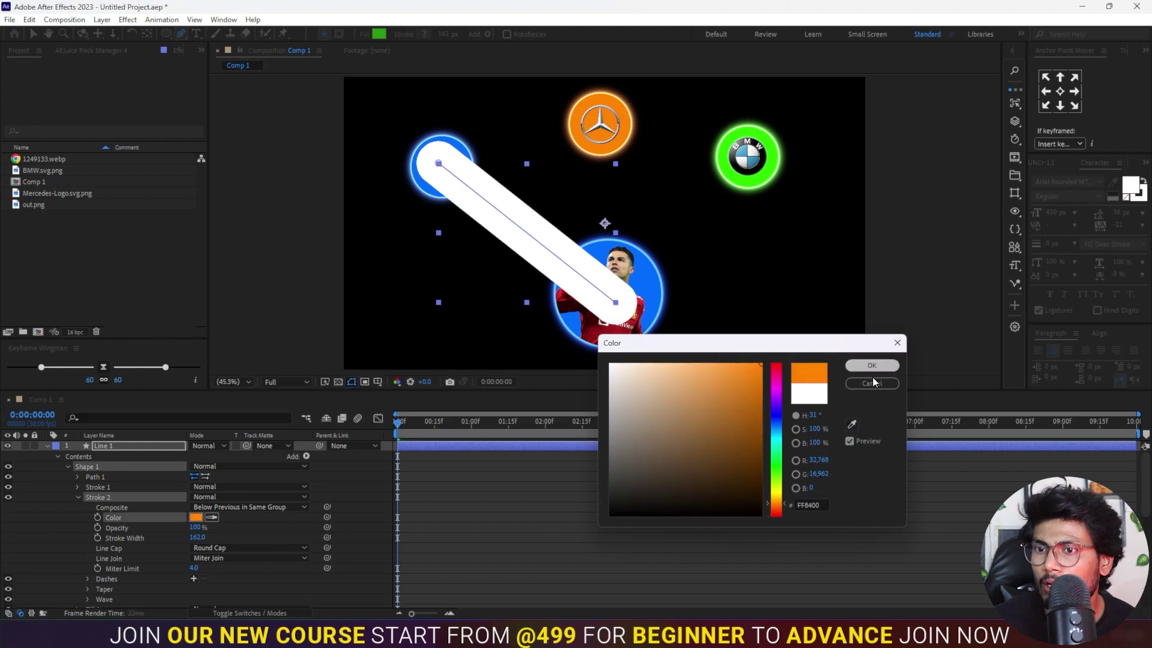
left_click(872, 365)
Widen Stroke 2 to 180 so an orange outline shows
left_click_drag(200, 537, 205, 536)
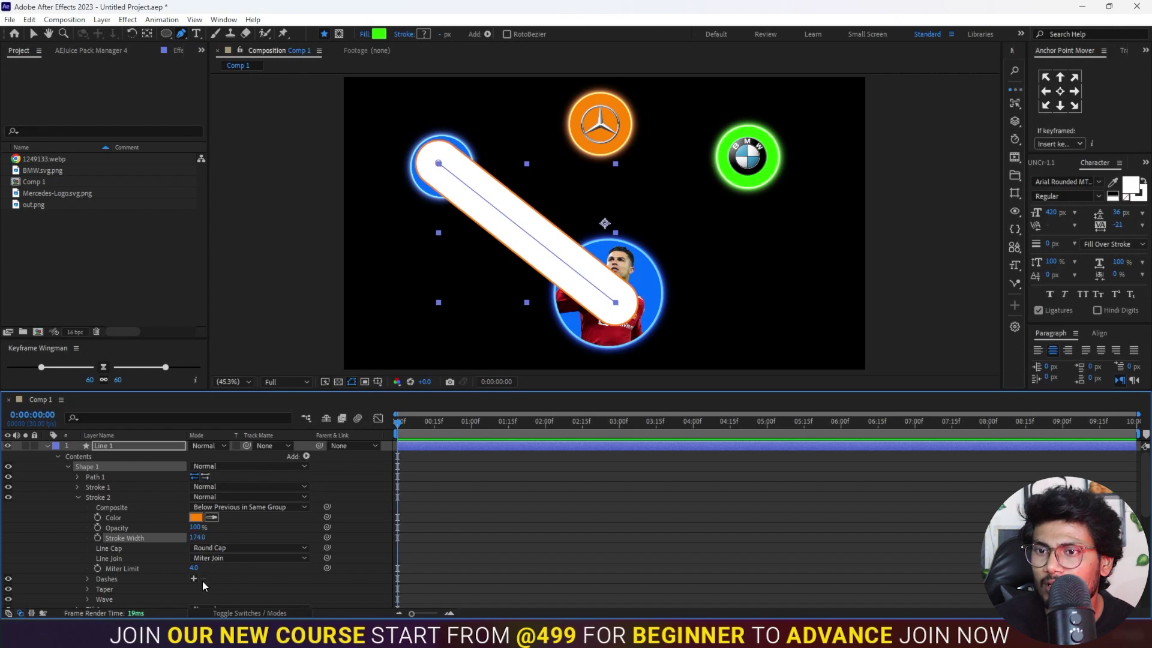
left_click(198, 537)
type("180")
key("Return")
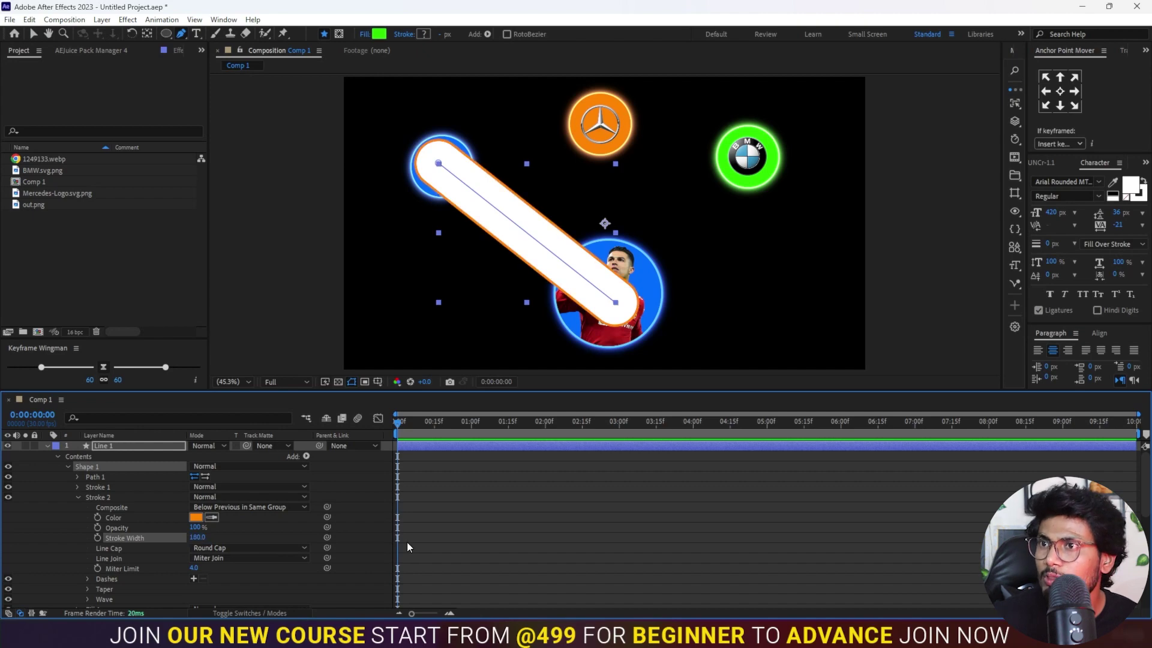
left_click(66, 466)
left_click(48, 446)
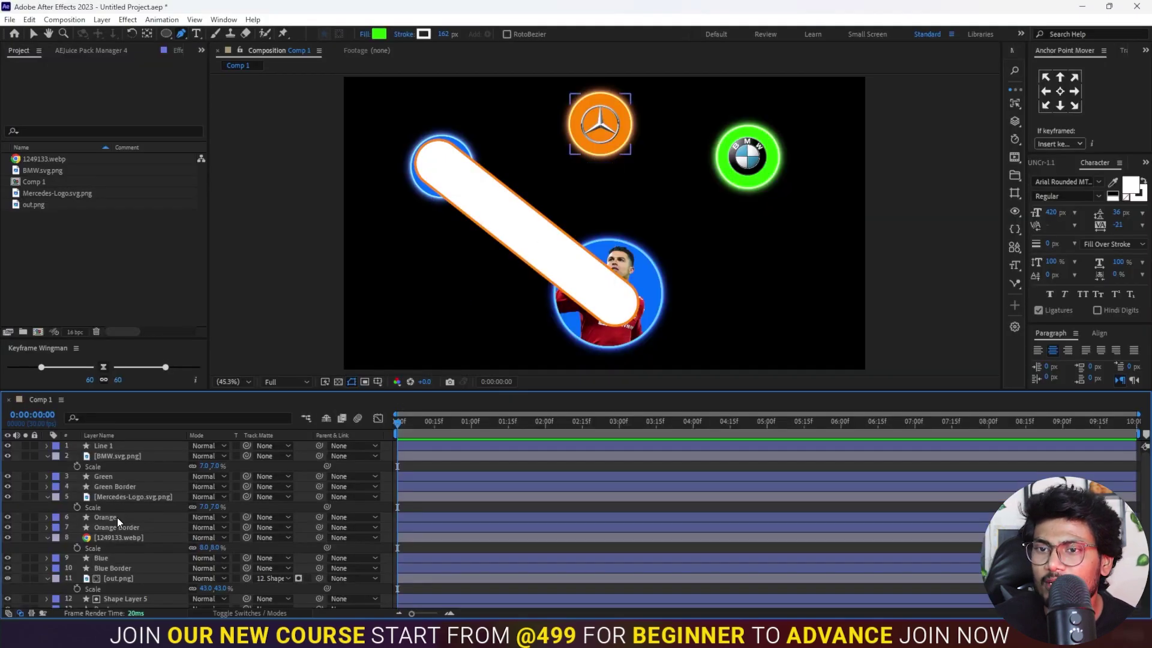
left_click(104, 447)
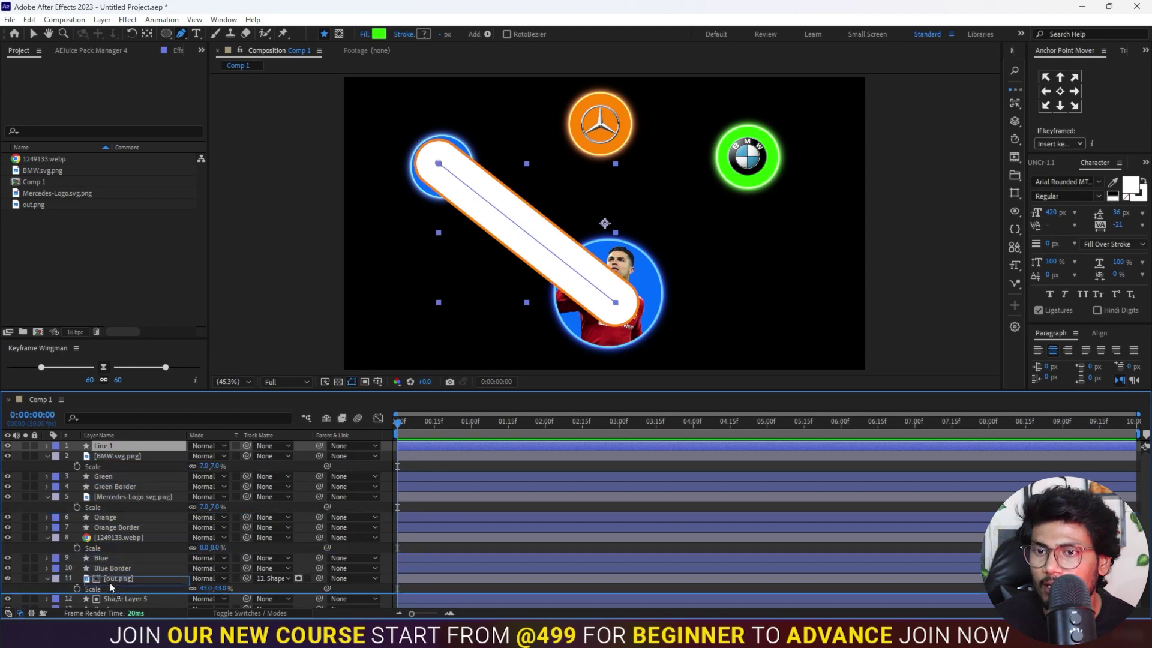
Move Line 1 to the bottom of the layer stack, beneath the circles
left_click_drag(110, 582, 110, 582)
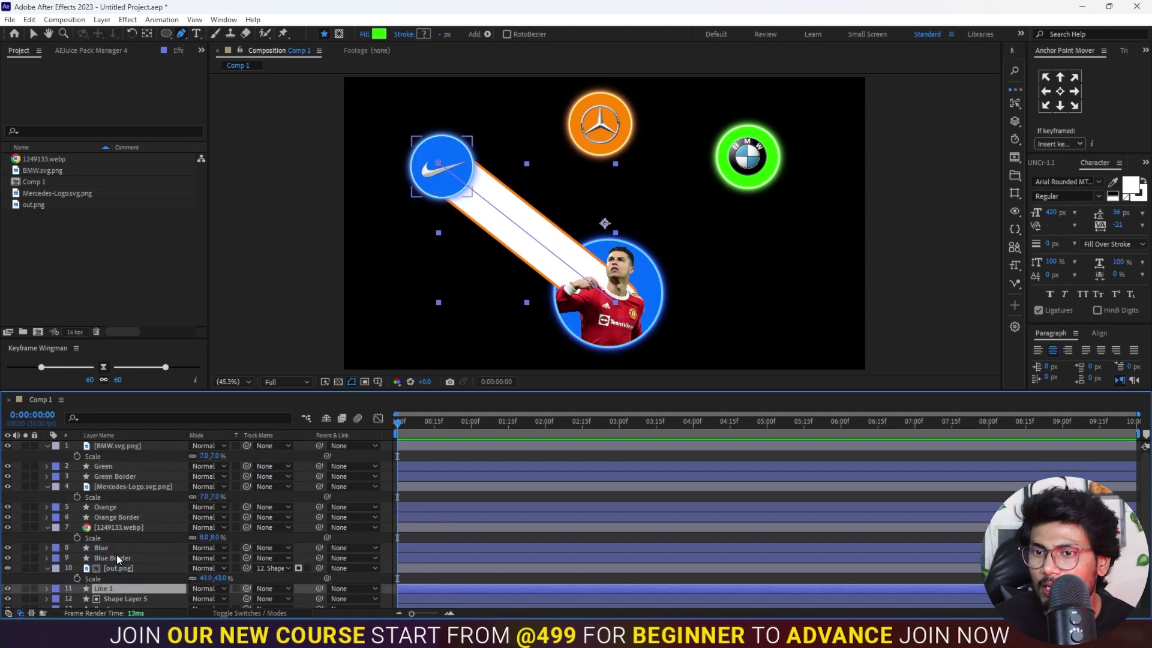
scroll(160, 538, "down", 2)
left_click_drag(108, 544, 105, 569)
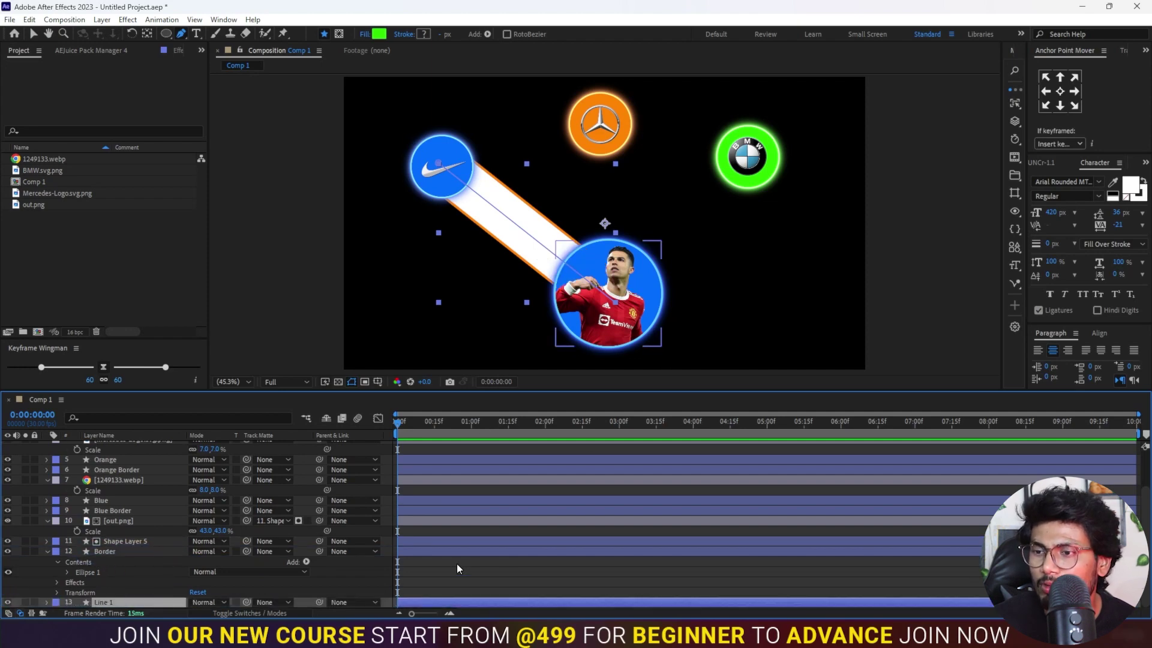
left_click(434, 424)
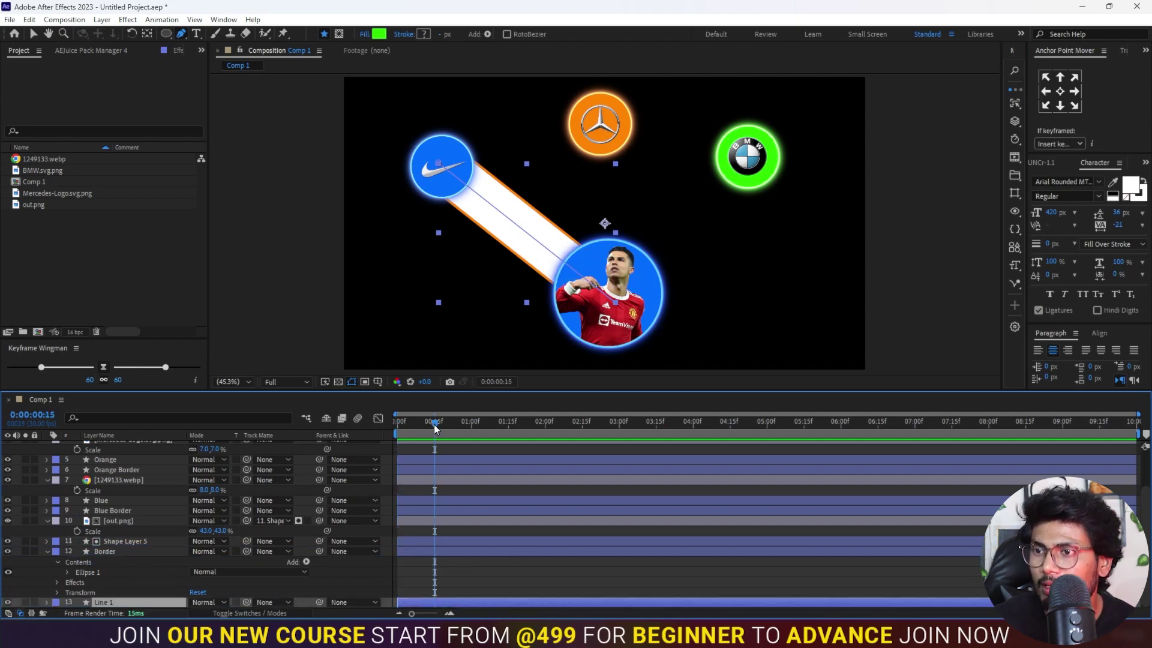
At 1 second, add Trim Paths to Line 1 and keyframe its End from 0% to 100%
left_click(471, 424)
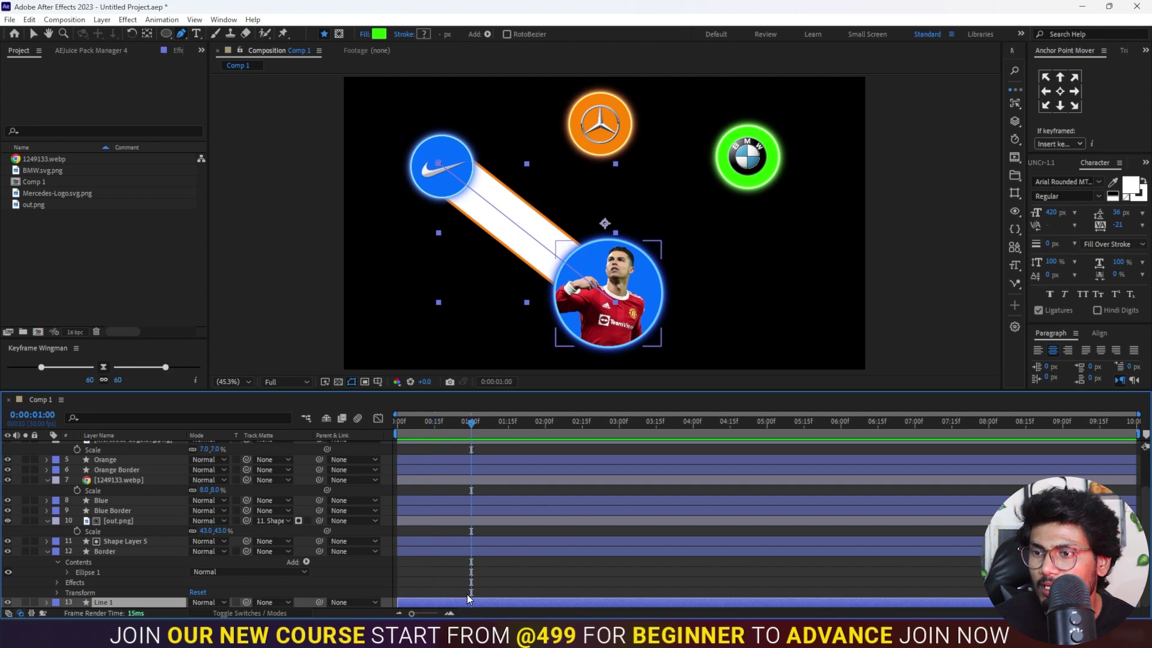
left_click(486, 34)
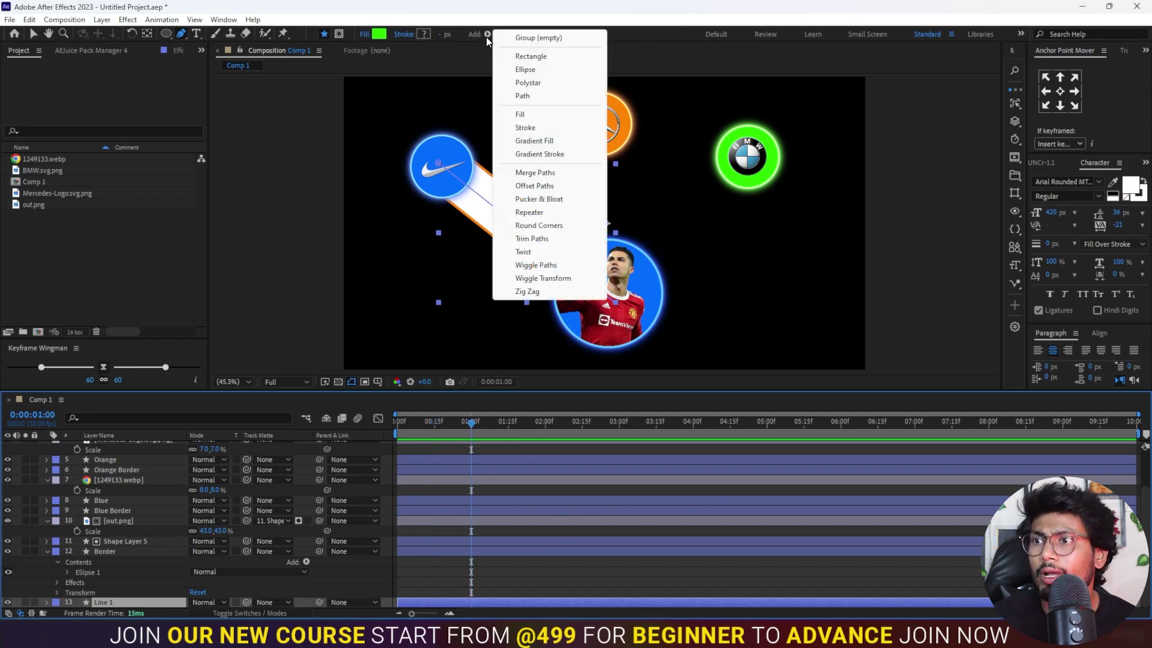
left_click(532, 239)
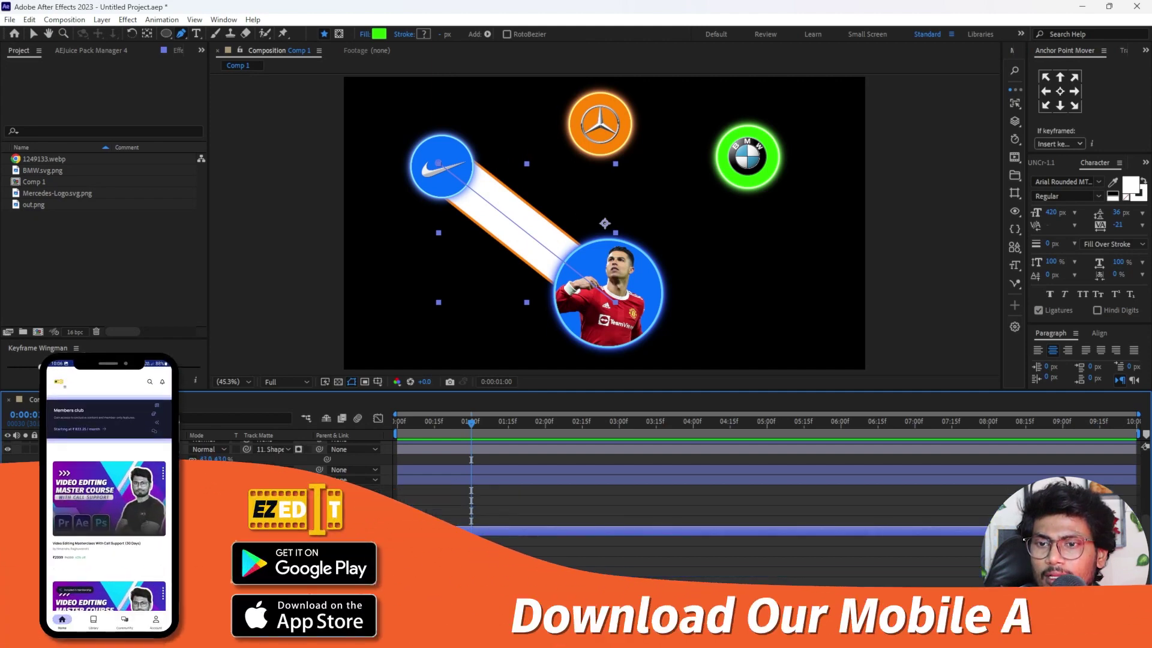
Preview the beam growing from frame 0, then duplicate Line 1
left_click_drag(415, 424, 397, 424)
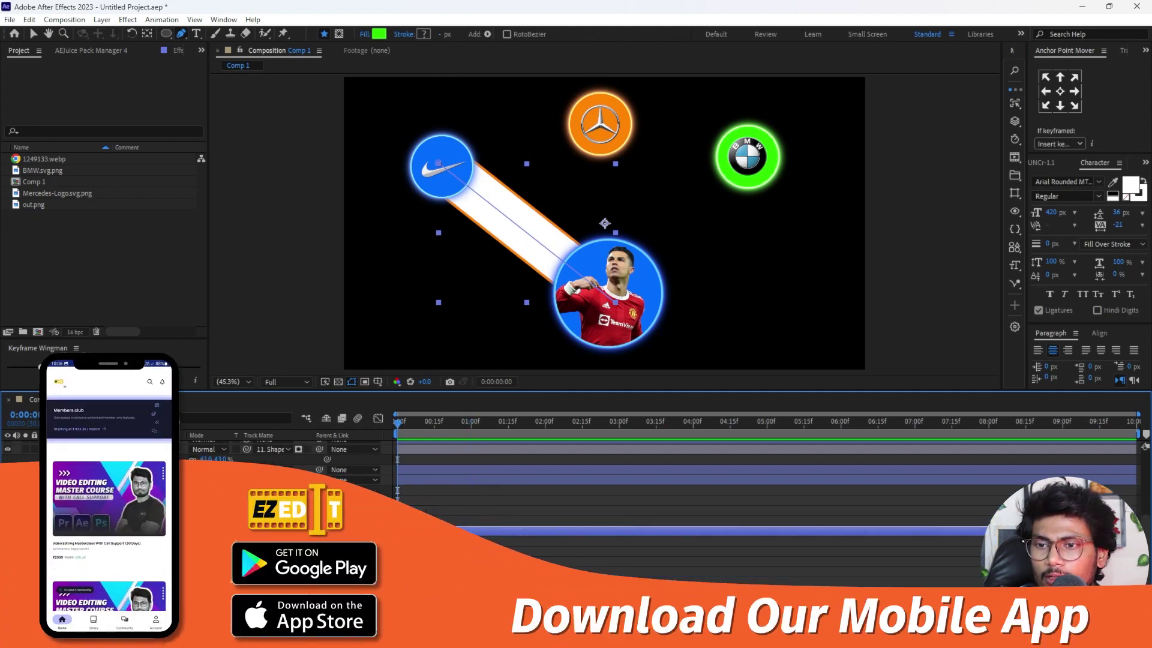
key("space")
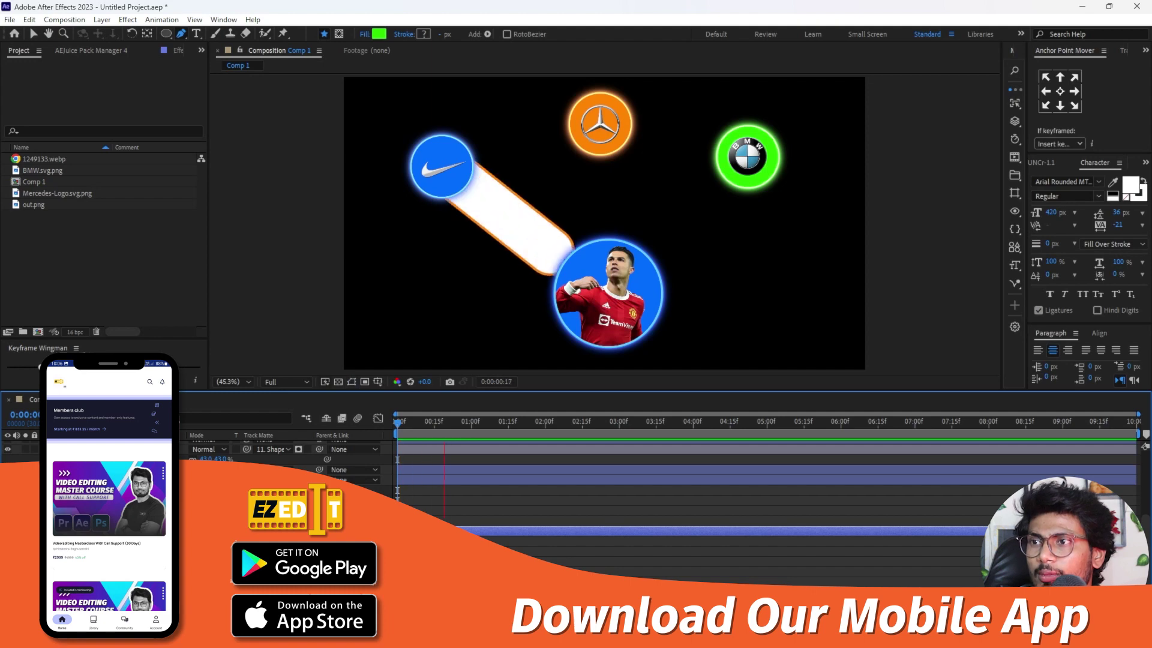
key("space")
key("space")
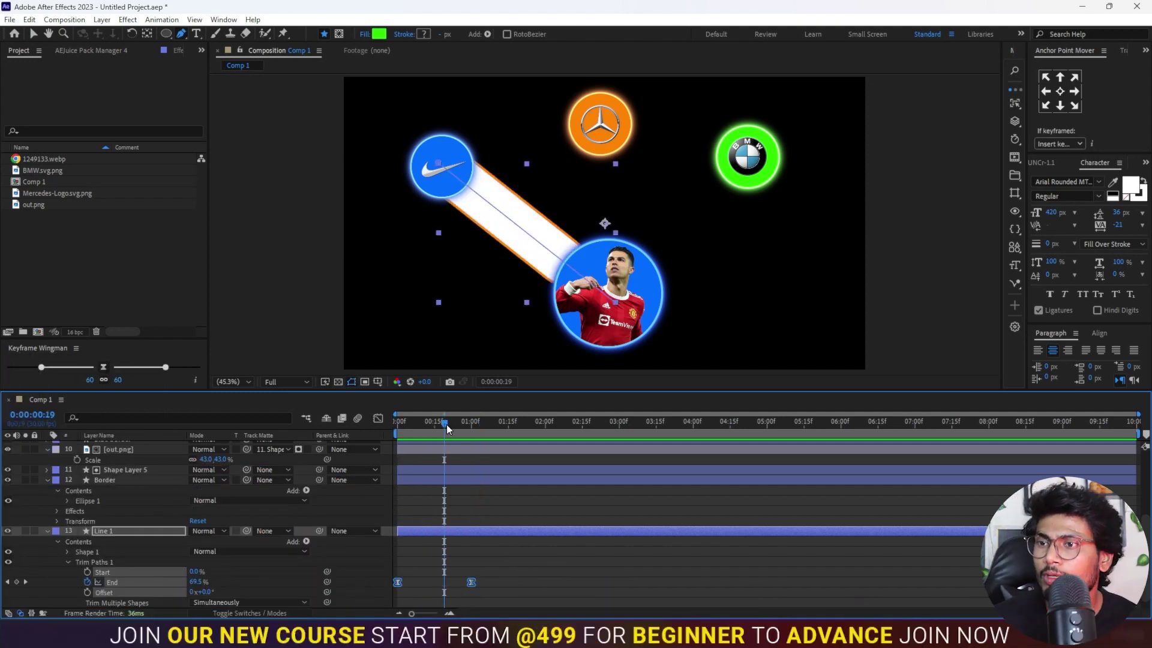
left_click(495, 574)
left_click(456, 534)
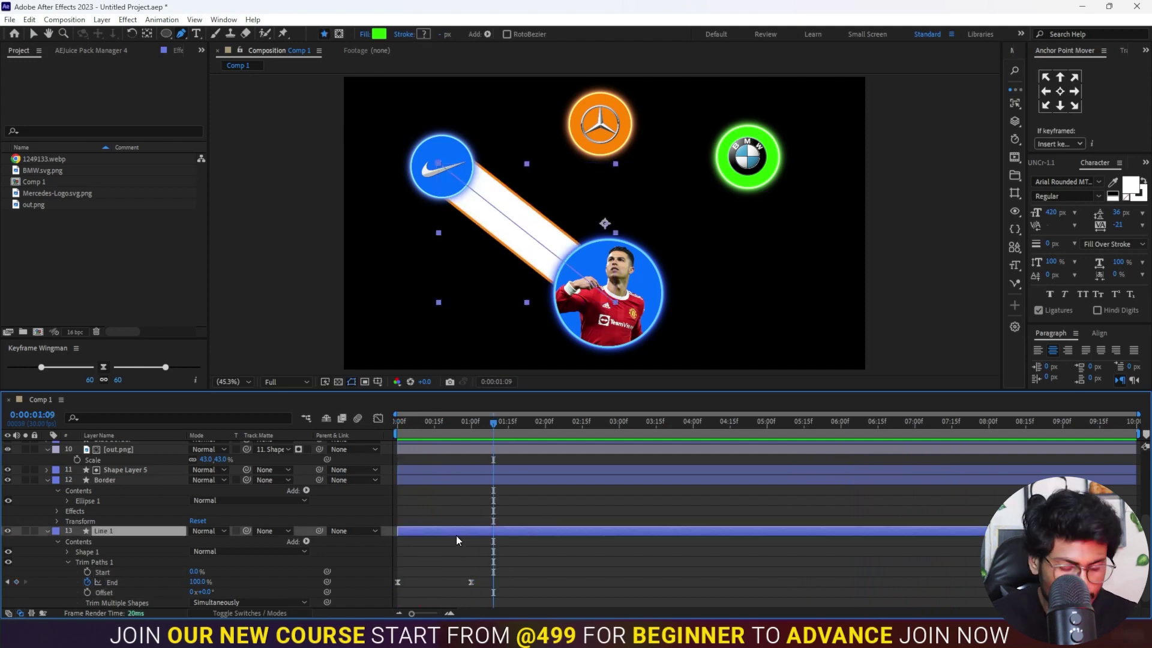
key("ctrl+d")
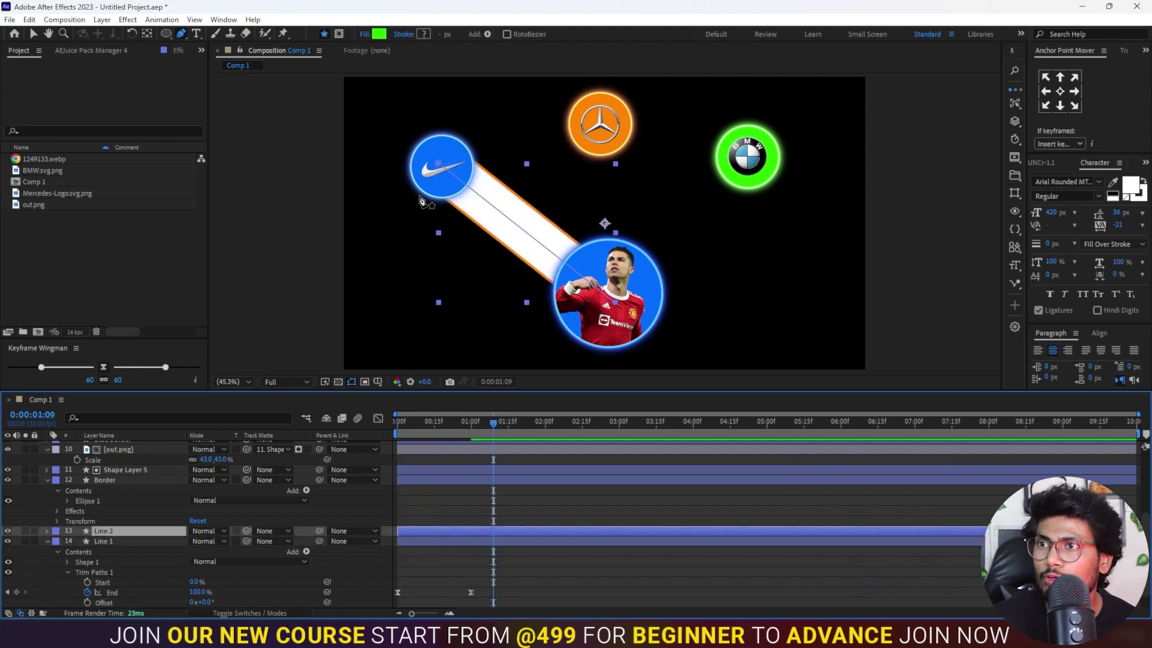
Aim Line 2 at the Mercedes circle, then duplicate it and aim Line 3 at BMW
left_click_drag(439, 163, 603, 134)
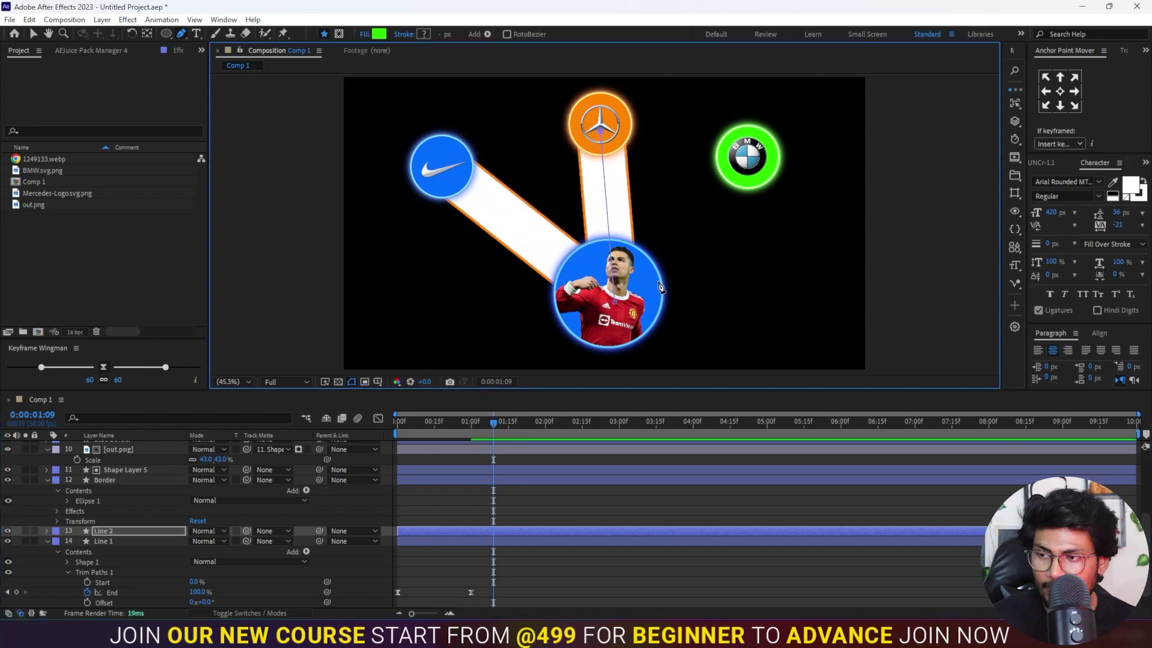
left_click(520, 530)
key("ctrl+d")
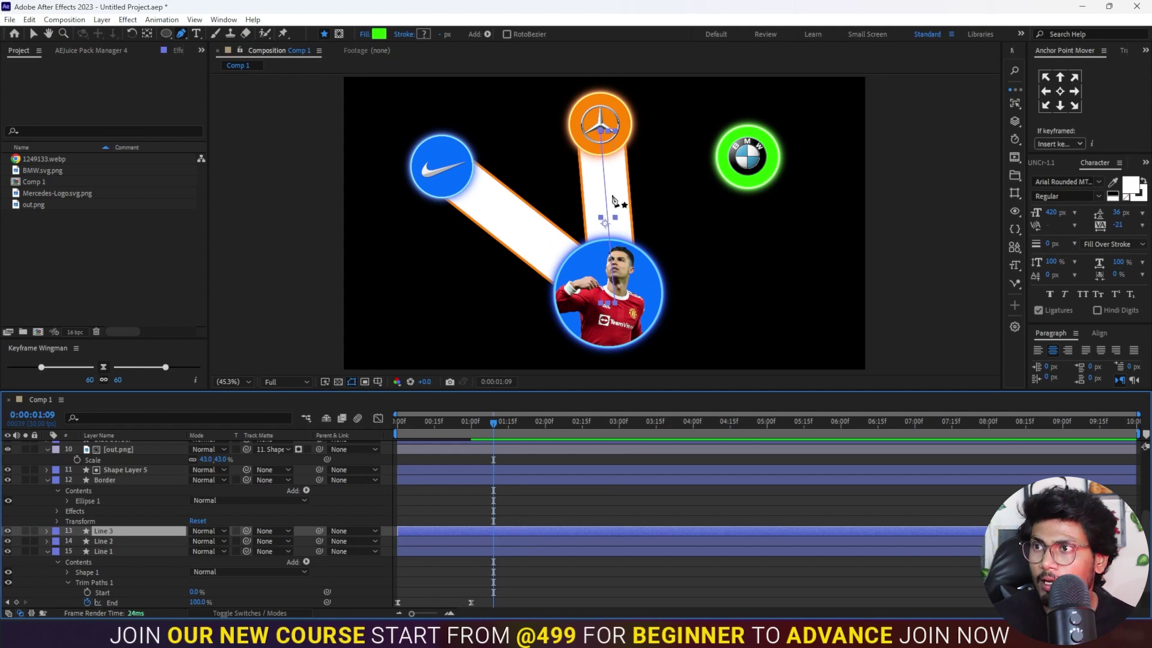
left_click_drag(609, 125, 748, 162)
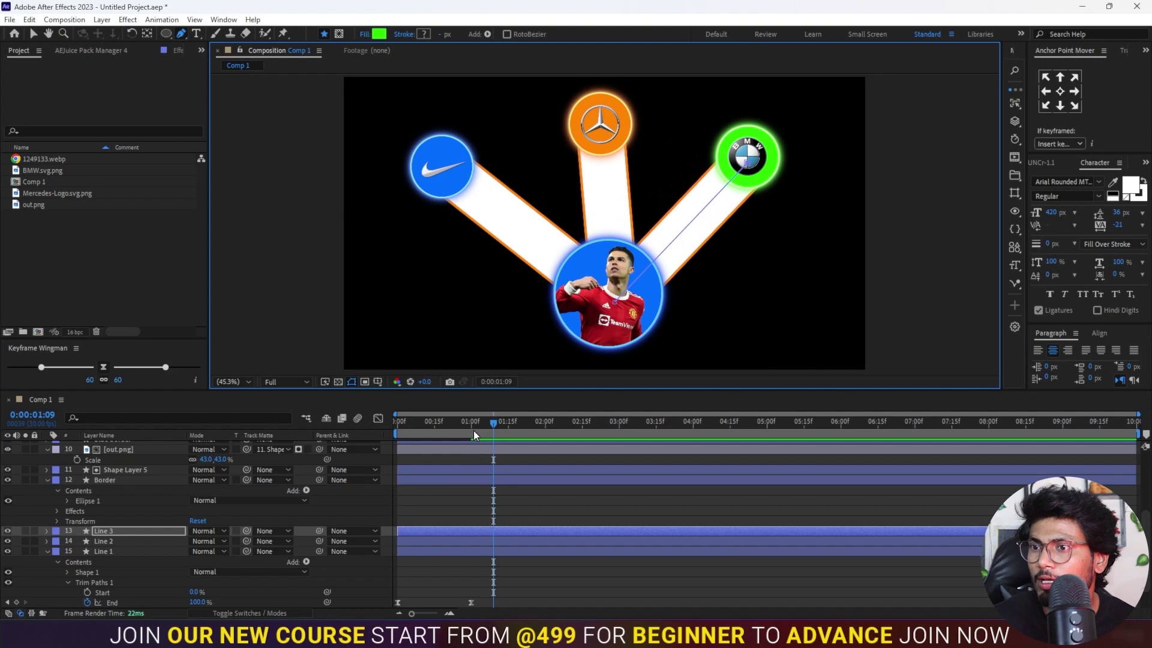
Replay the three growing beams from the start of the timeline
left_click_drag(473, 423, 378, 420)
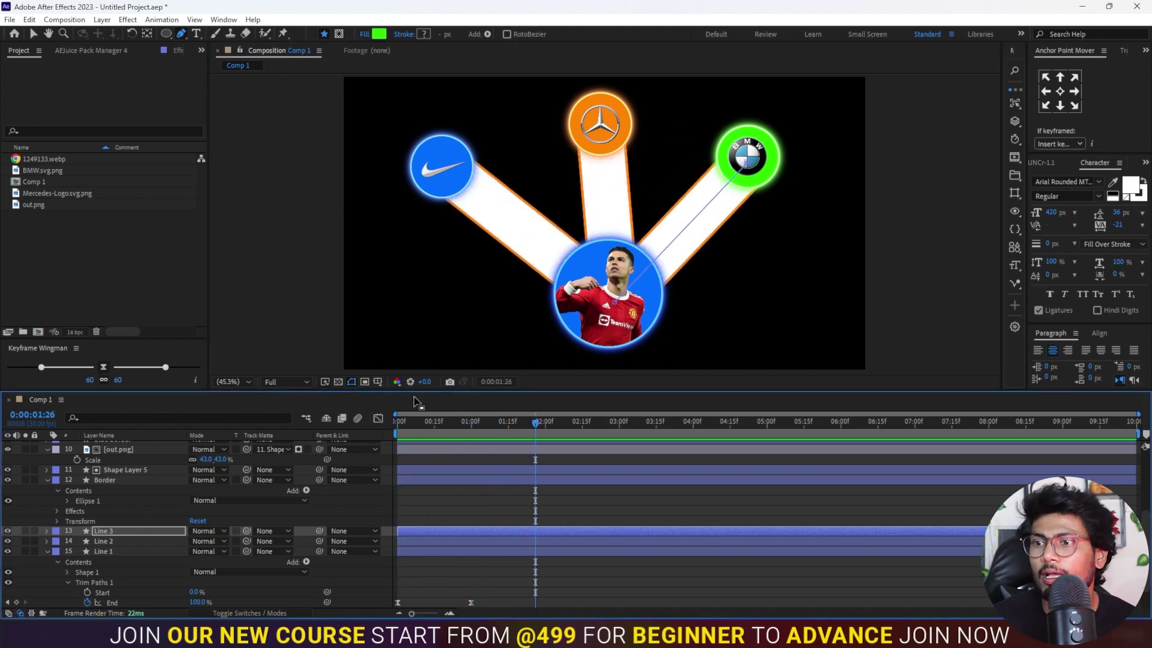
key("space")
key("space")
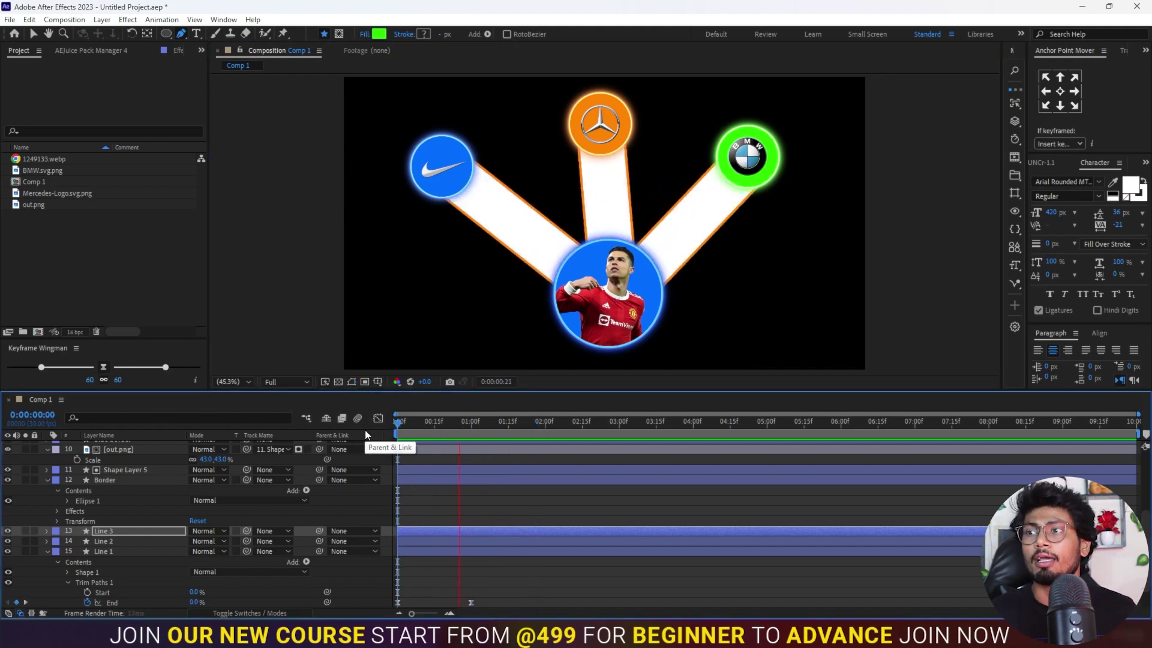
left_click(120, 243)
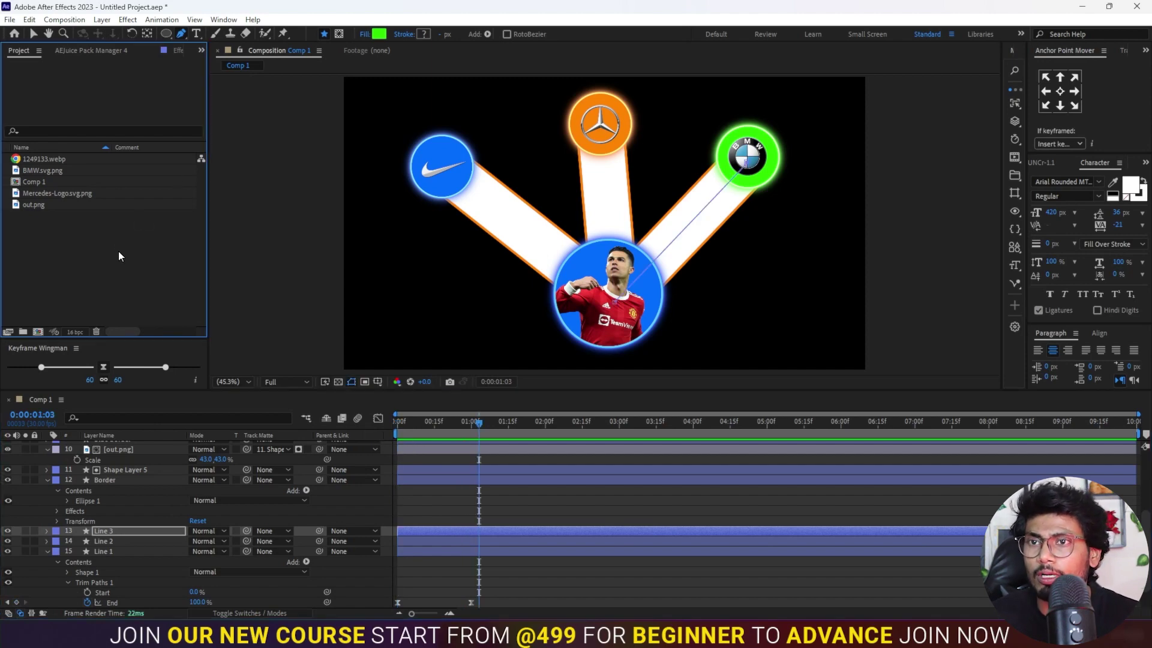
double_click(117, 250)
left_click_drag(1140, 139, 1147, 186)
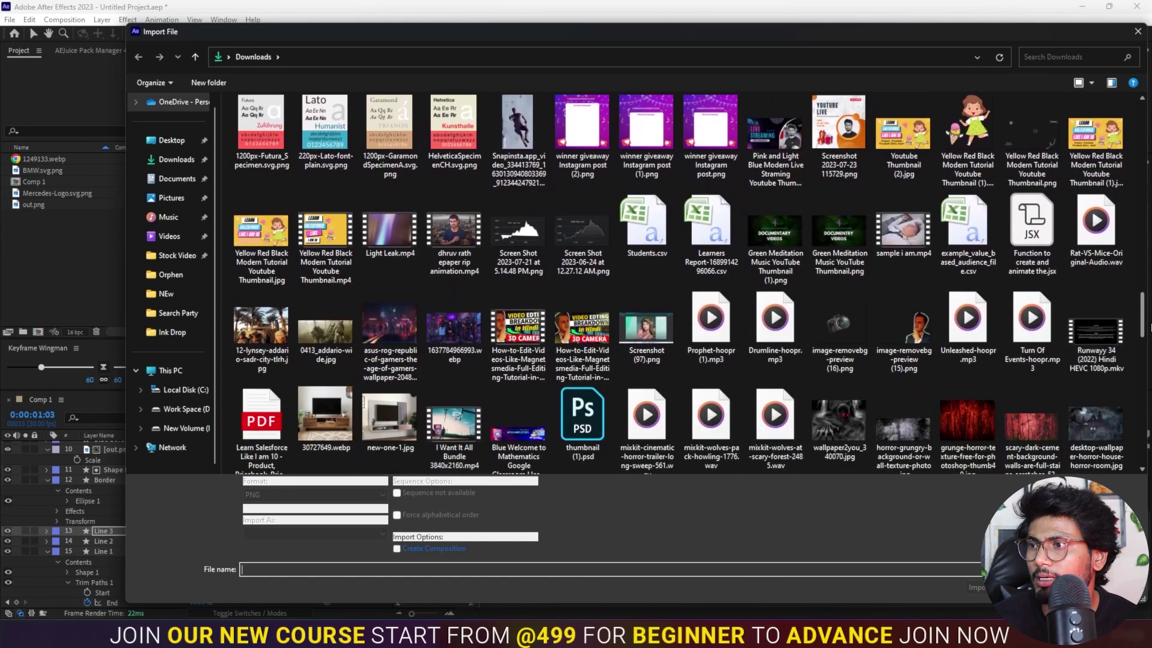
left_click_drag(1149, 327, 1148, 470)
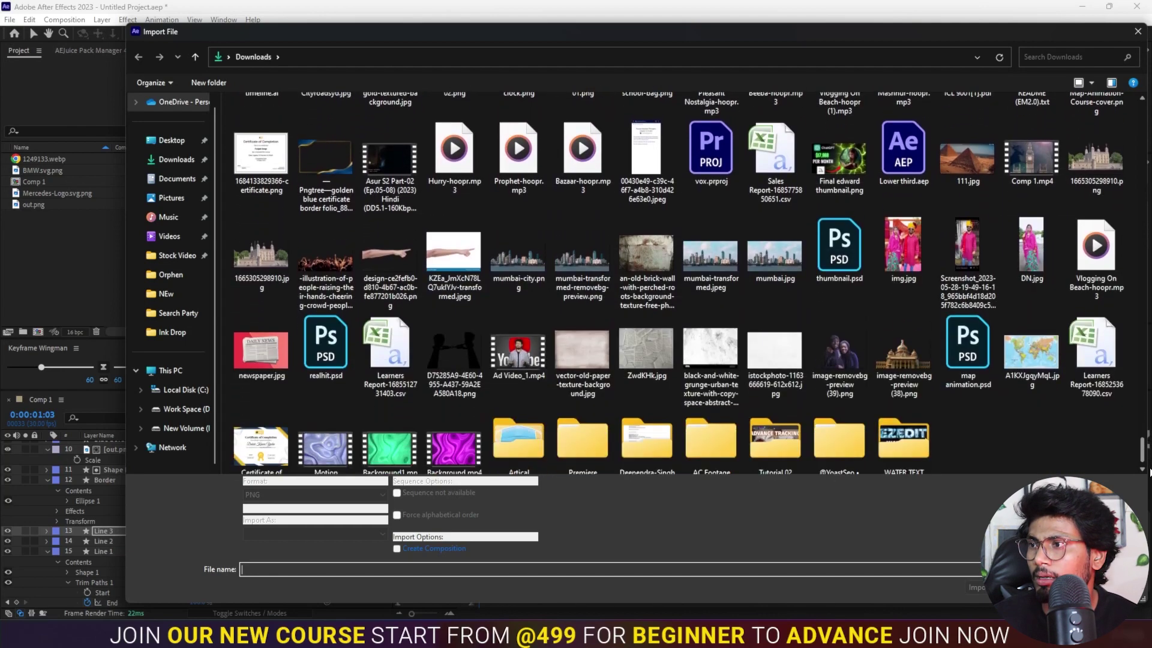
left_click(1135, 37)
mouse_move(576, 636)
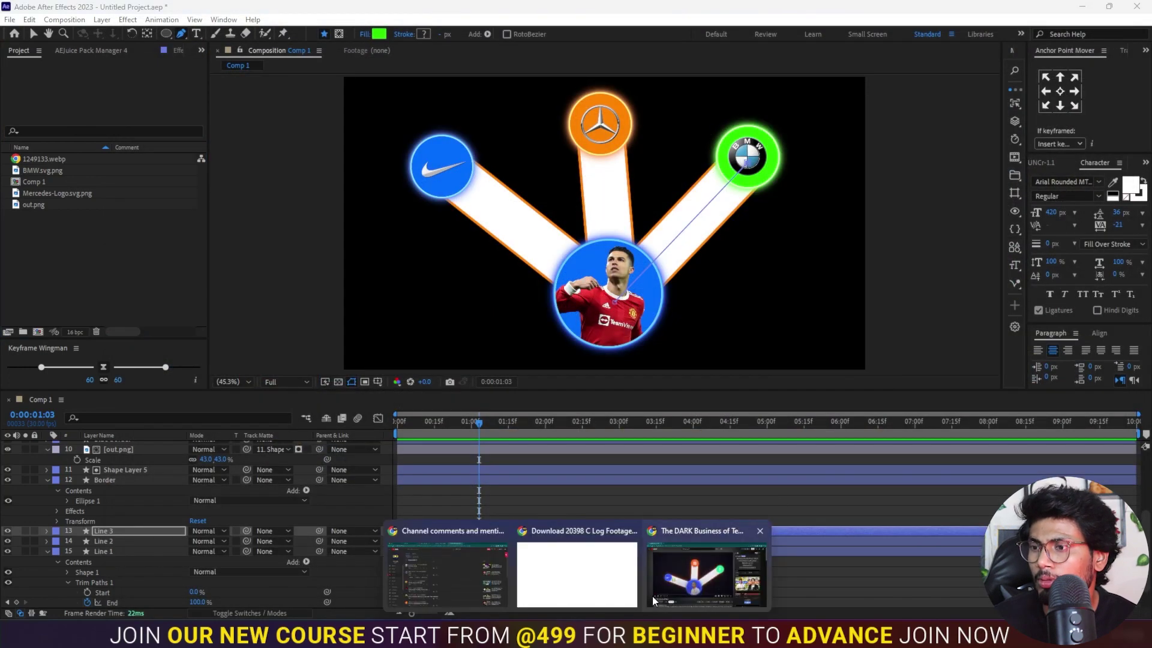
In a new Chrome tab, search Google for 'dollar note image'
left_click(708, 564)
left_click(161, 10)
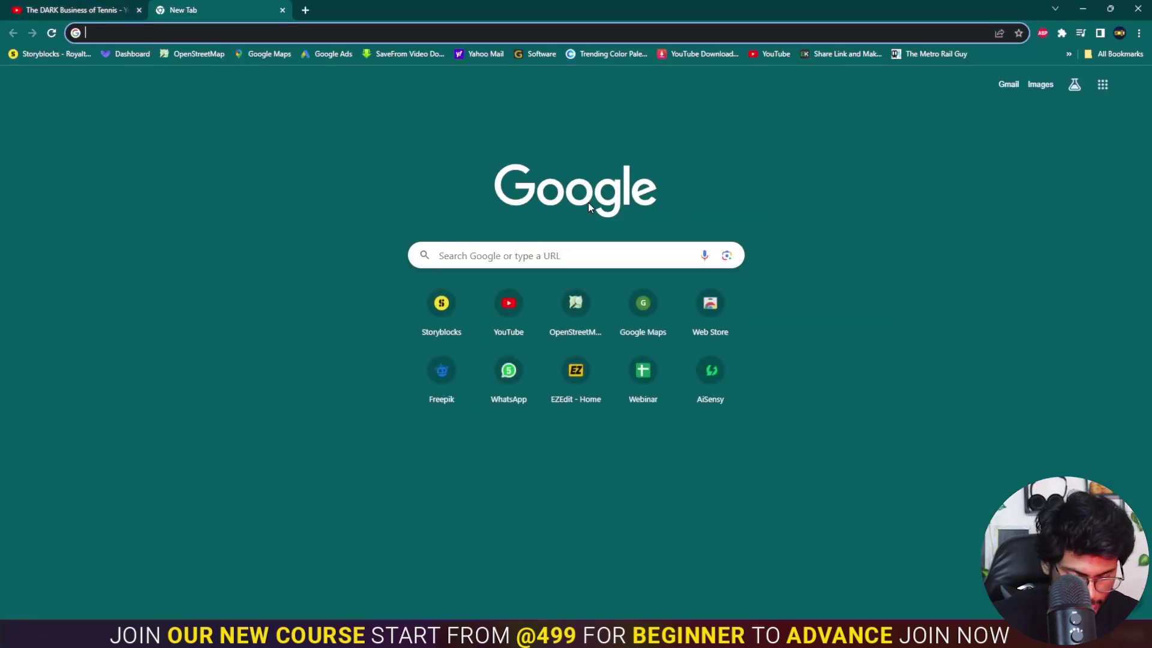
type("doller note i")
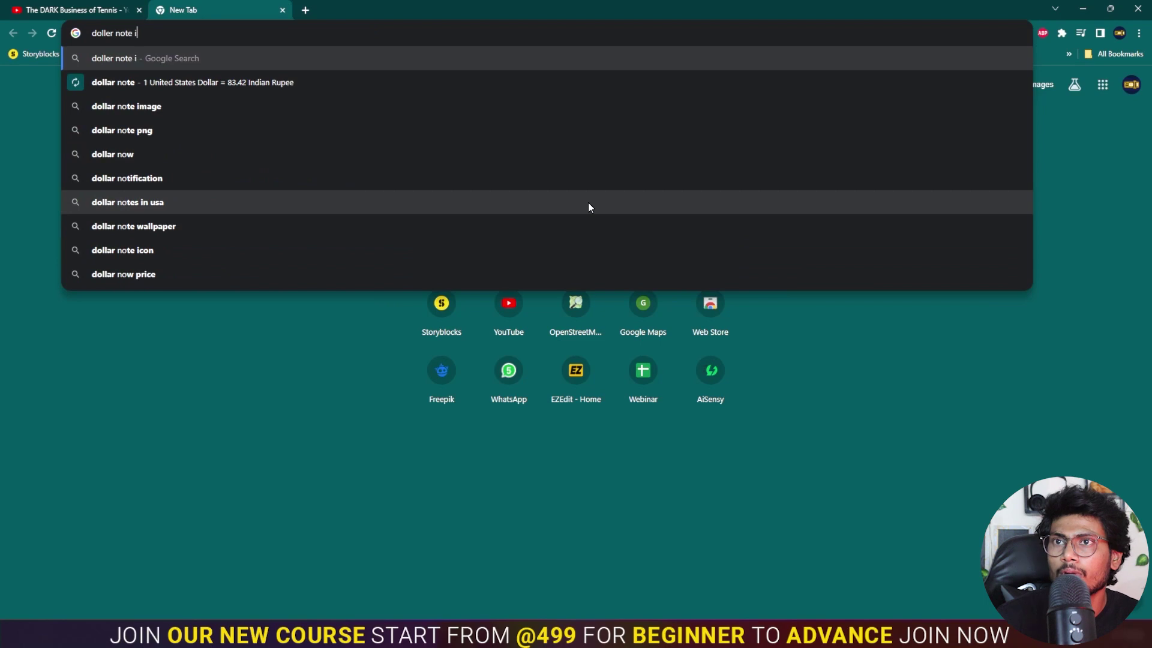
type("ma")
key("Down")
key("Return")
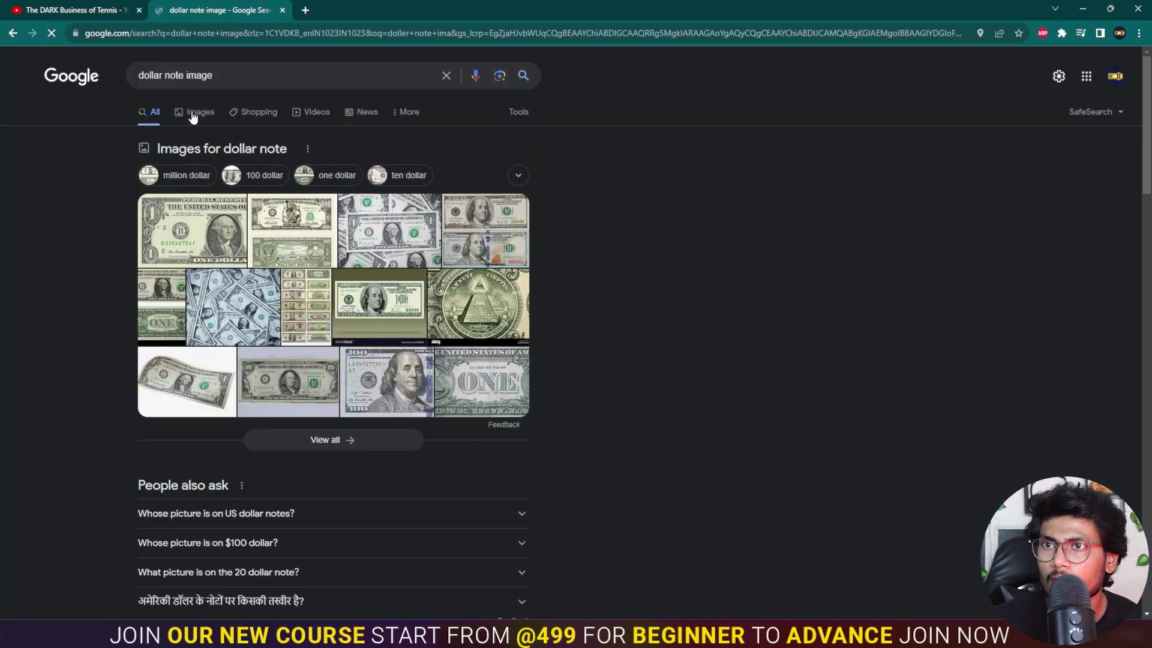
Switch to Images results and add 'vector' to the query
left_click(193, 117)
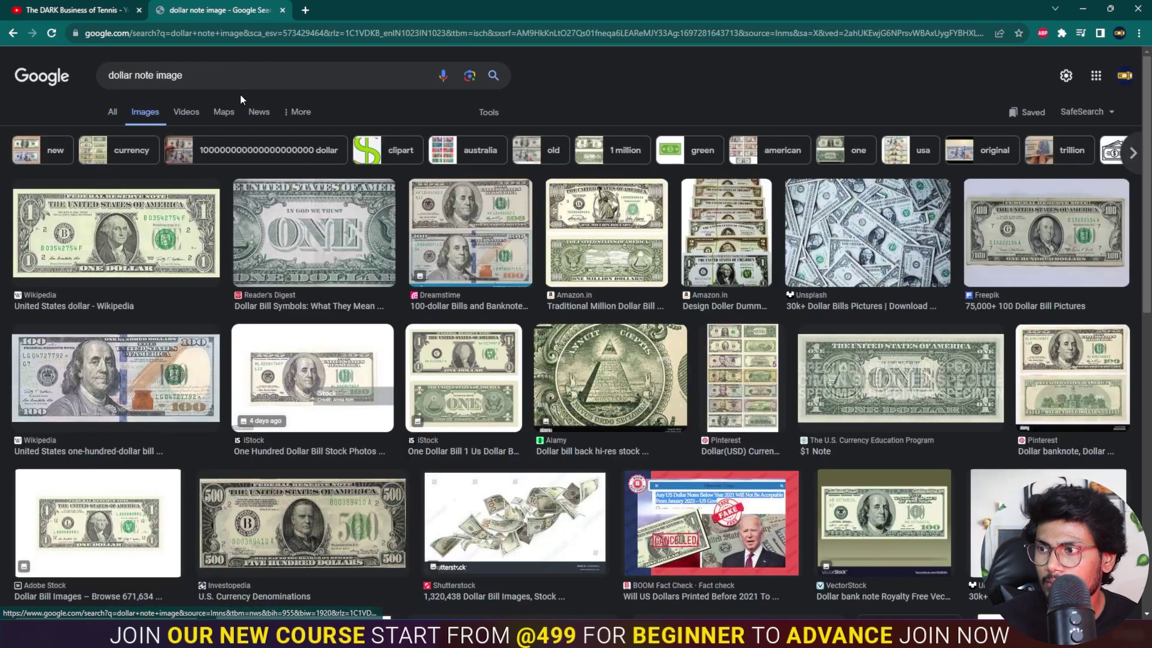
left_click(245, 75)
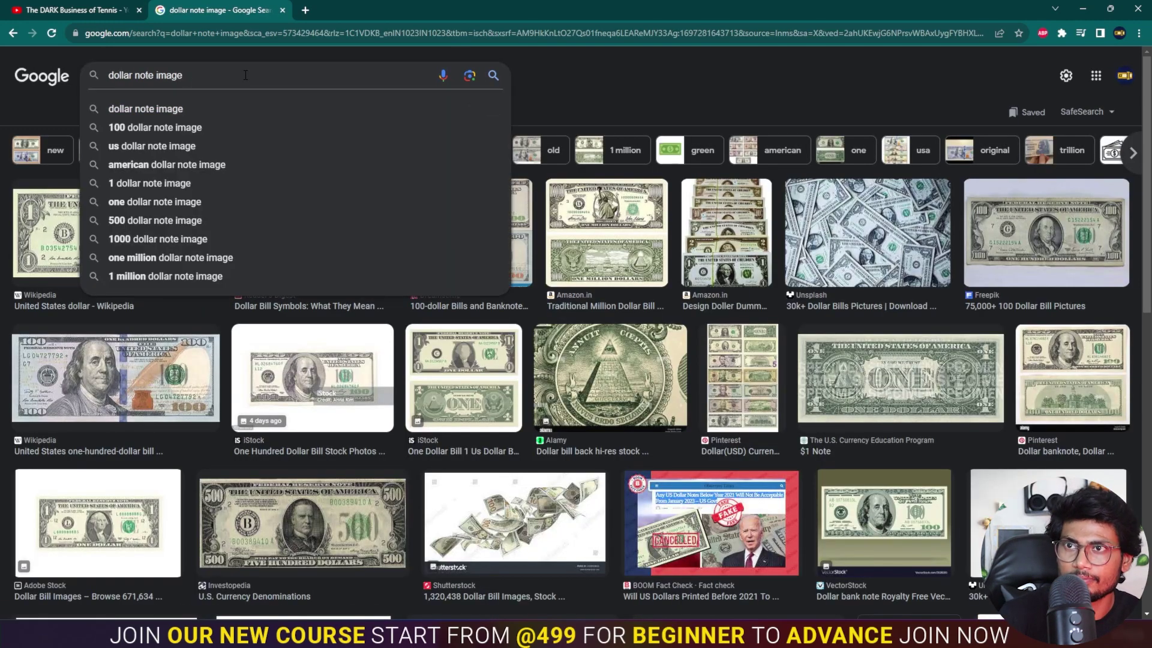
type("vector")
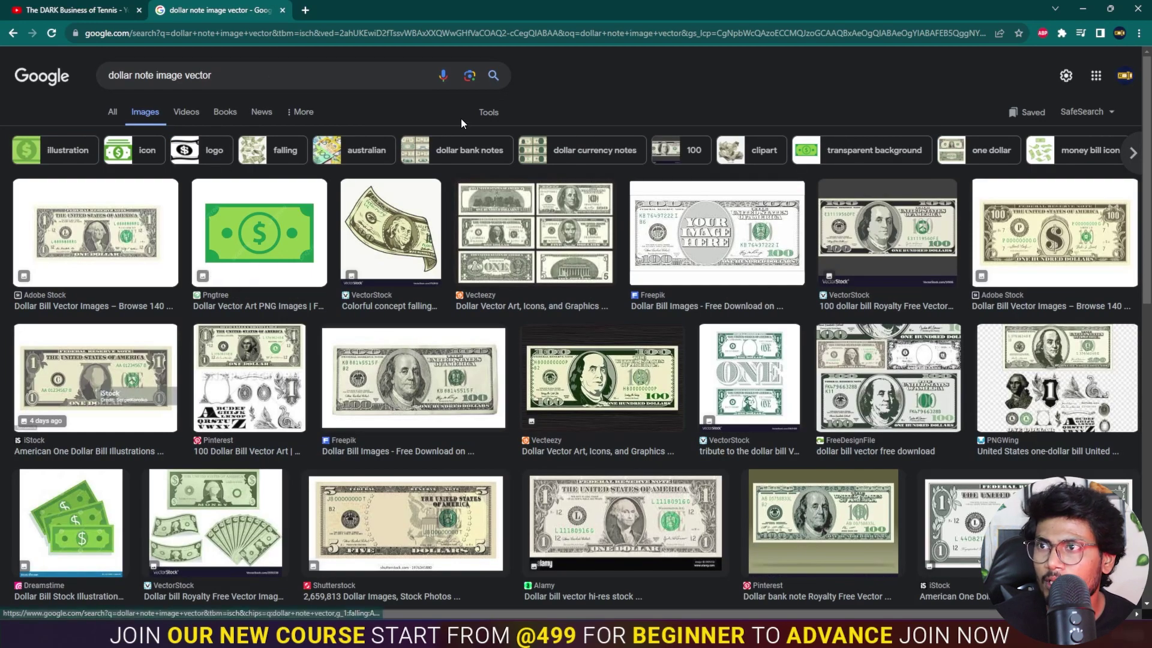
left_click(487, 112)
Filter the image results to Large size and Transparent colour
left_click(107, 134)
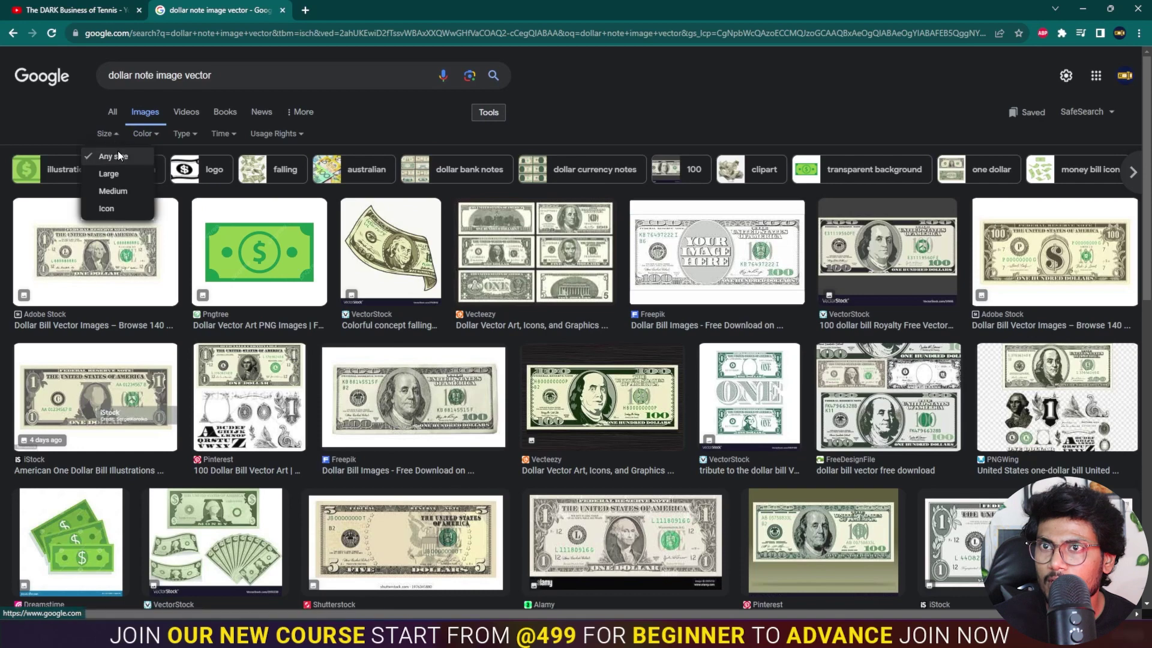
left_click(109, 174)
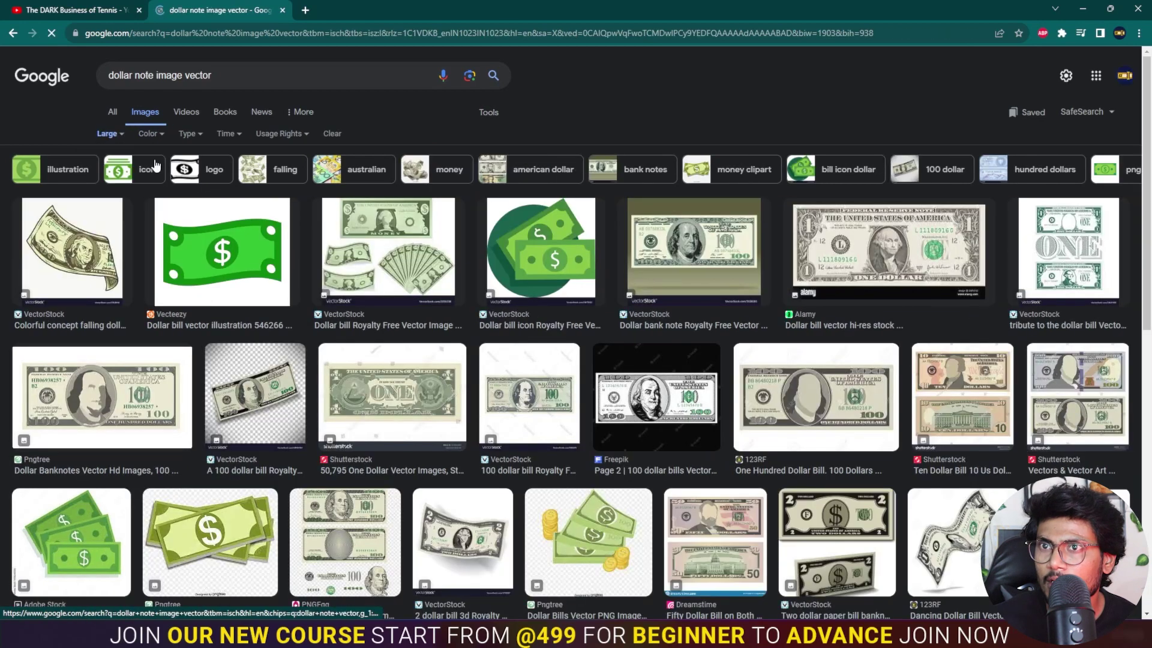
left_click(150, 133)
left_click(159, 192)
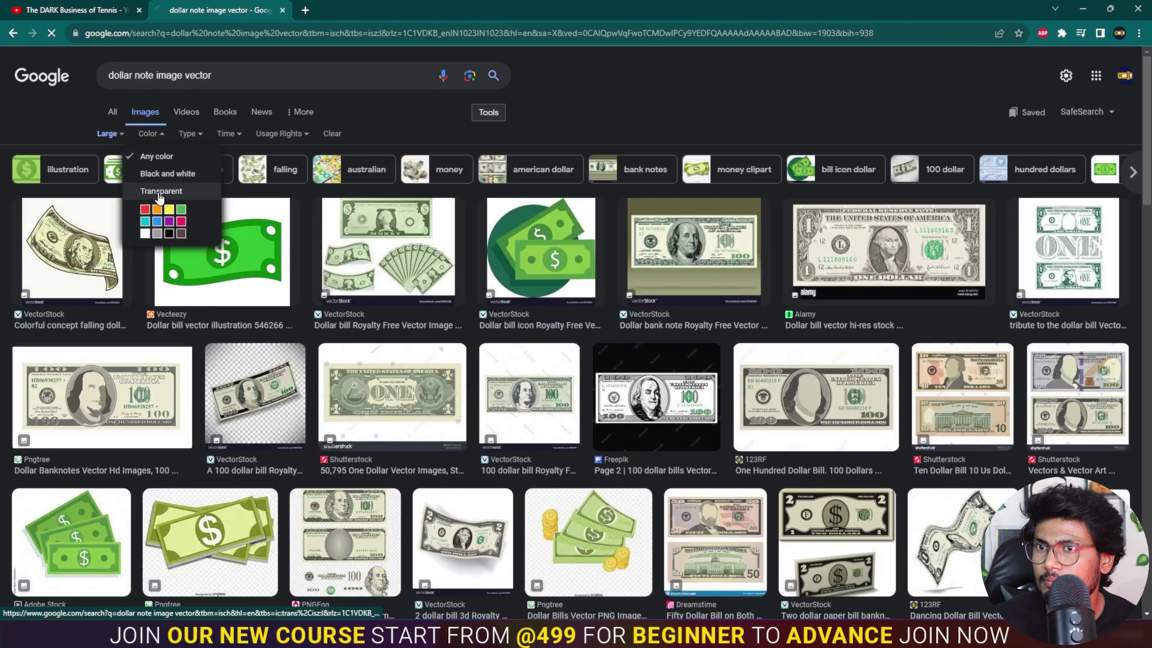
Preview several dollar bill images and visit the flat green Pngtree dollar vector page
scroll(855, 340, "down", 4)
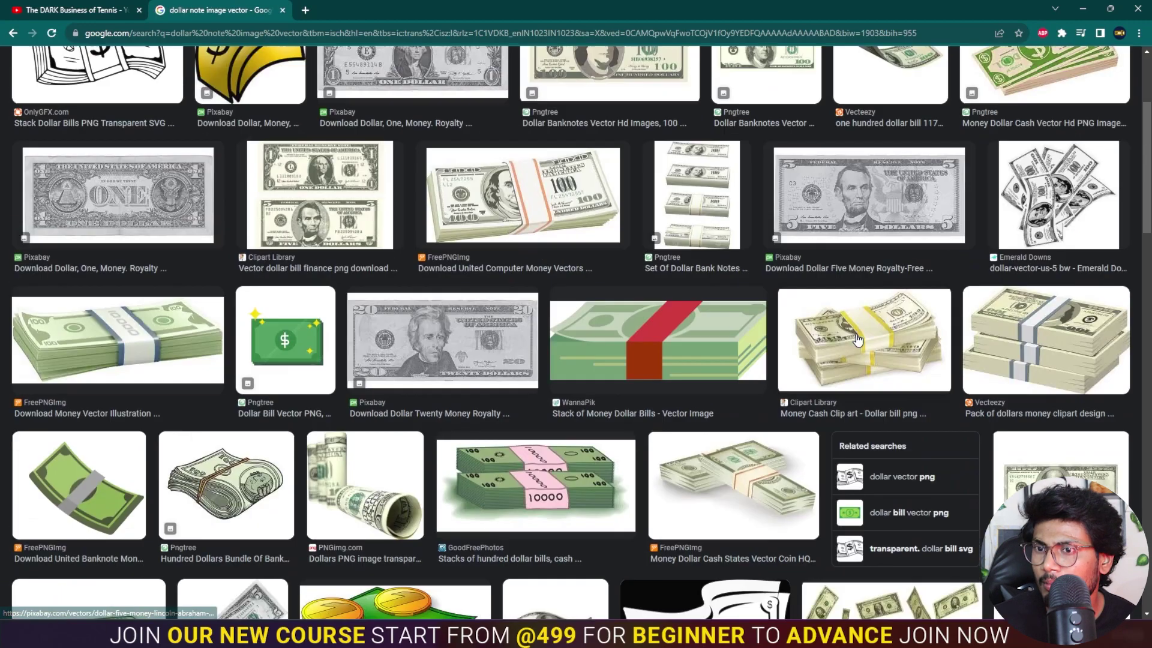
left_click(282, 306)
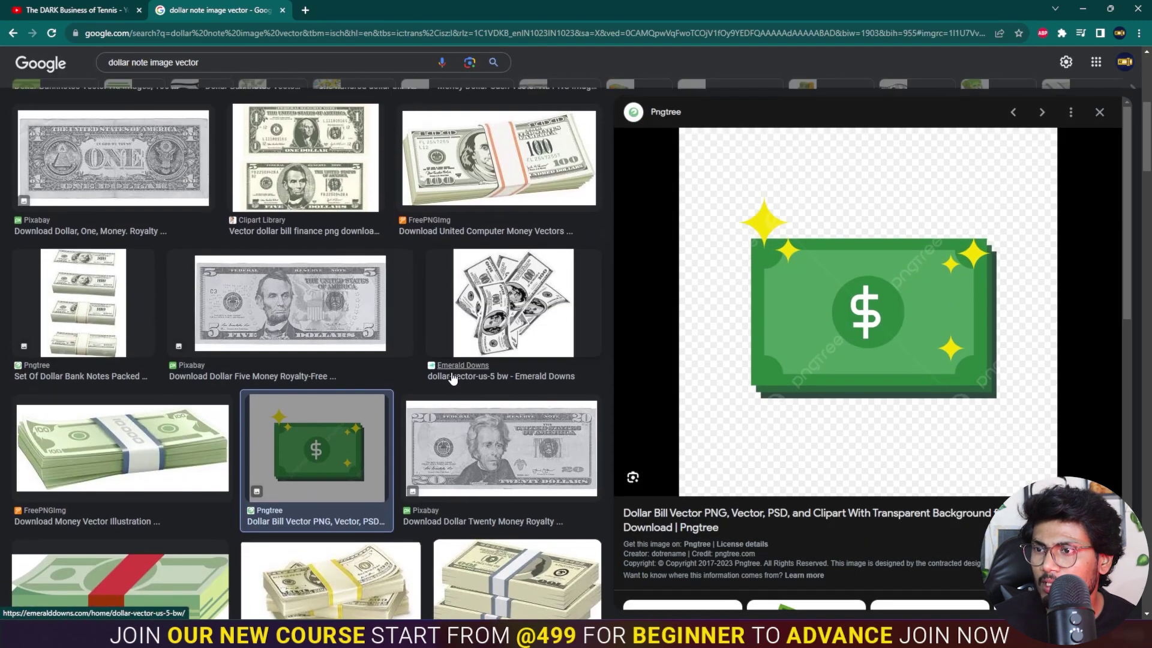
scroll(802, 343, "down", 5)
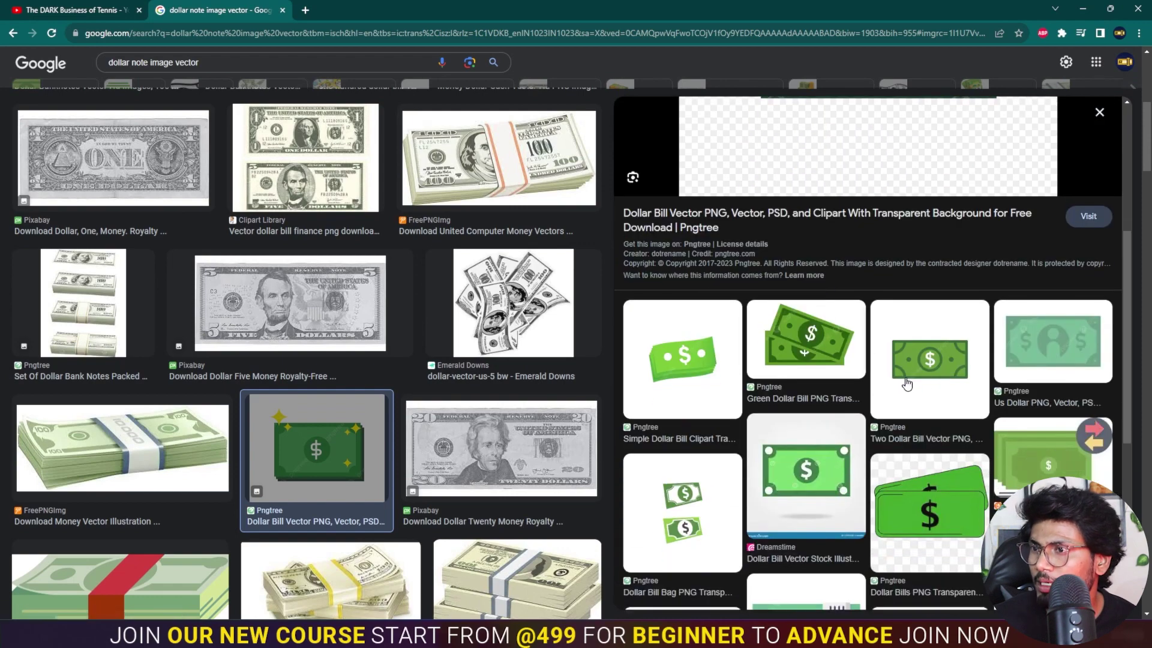
left_click(695, 375)
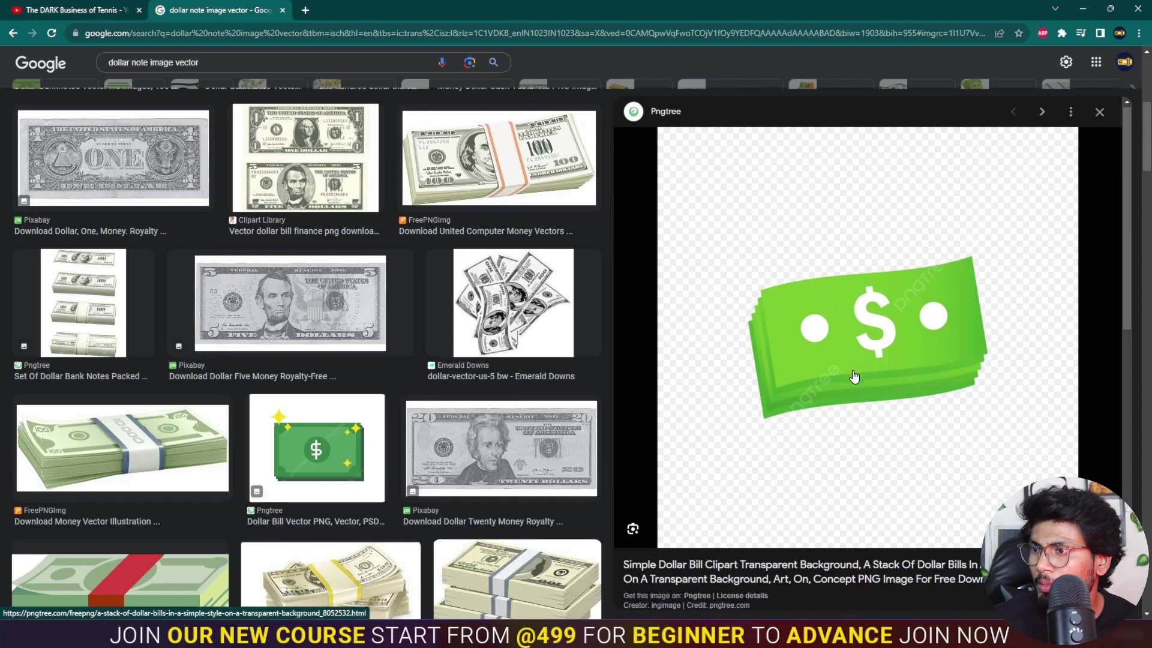
scroll(849, 368, "down", 5)
left_click(947, 380)
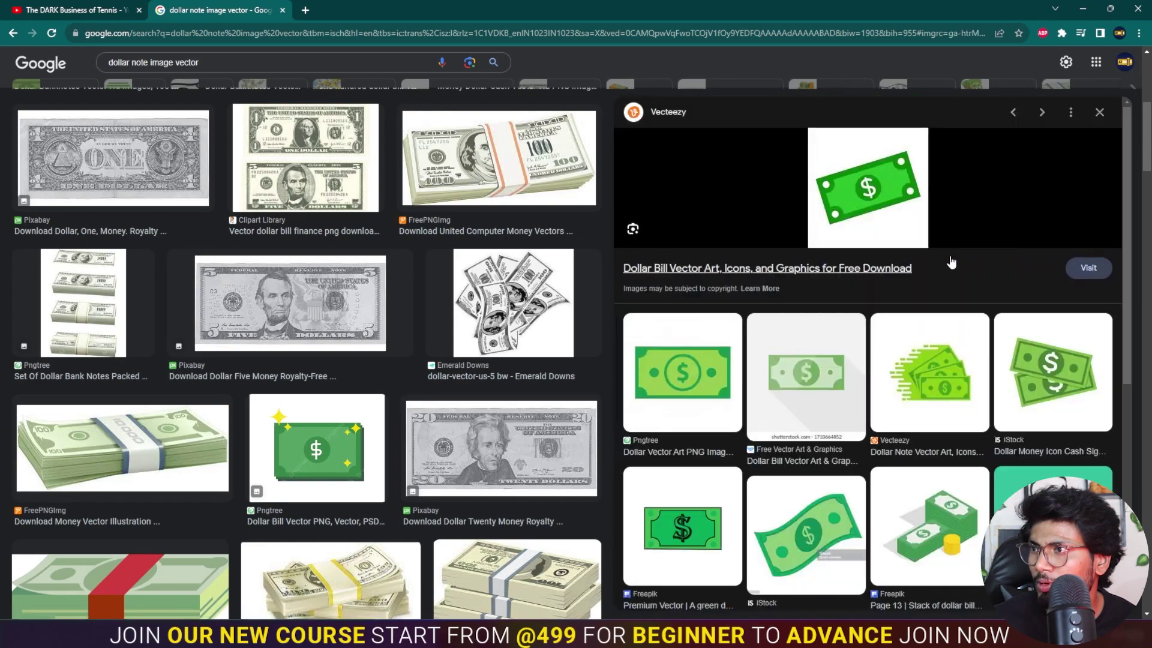
left_click(710, 382)
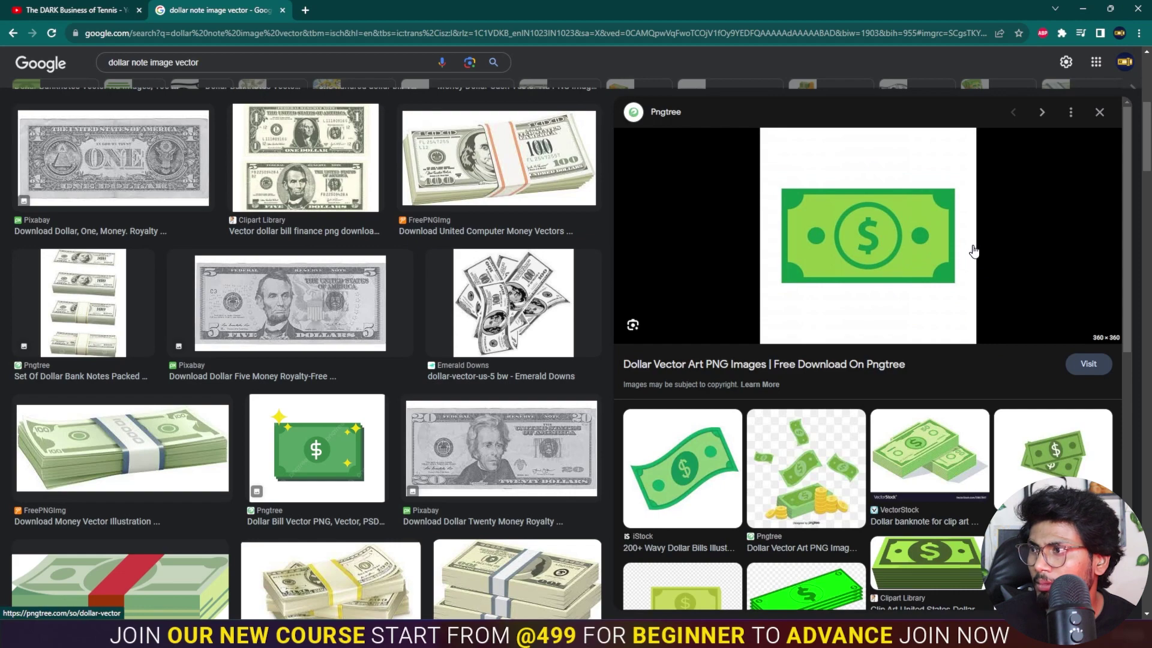
left_click(1088, 363)
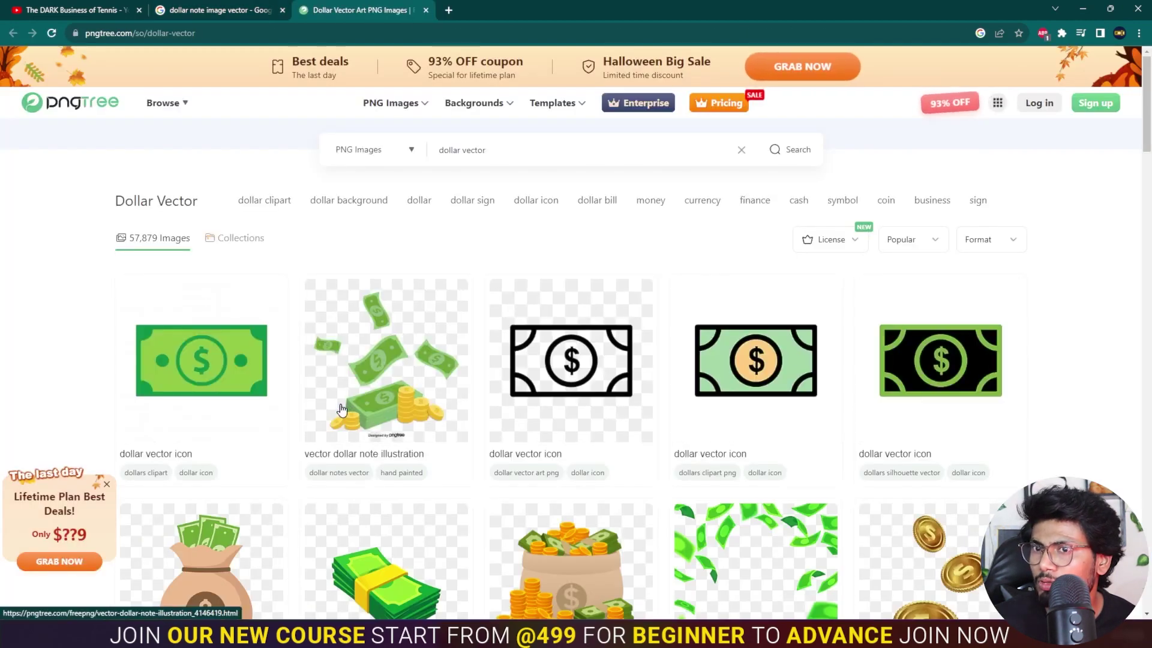
Open the Pngtree dollar icon, sign in with Google and request the free PNG download
left_click(224, 364)
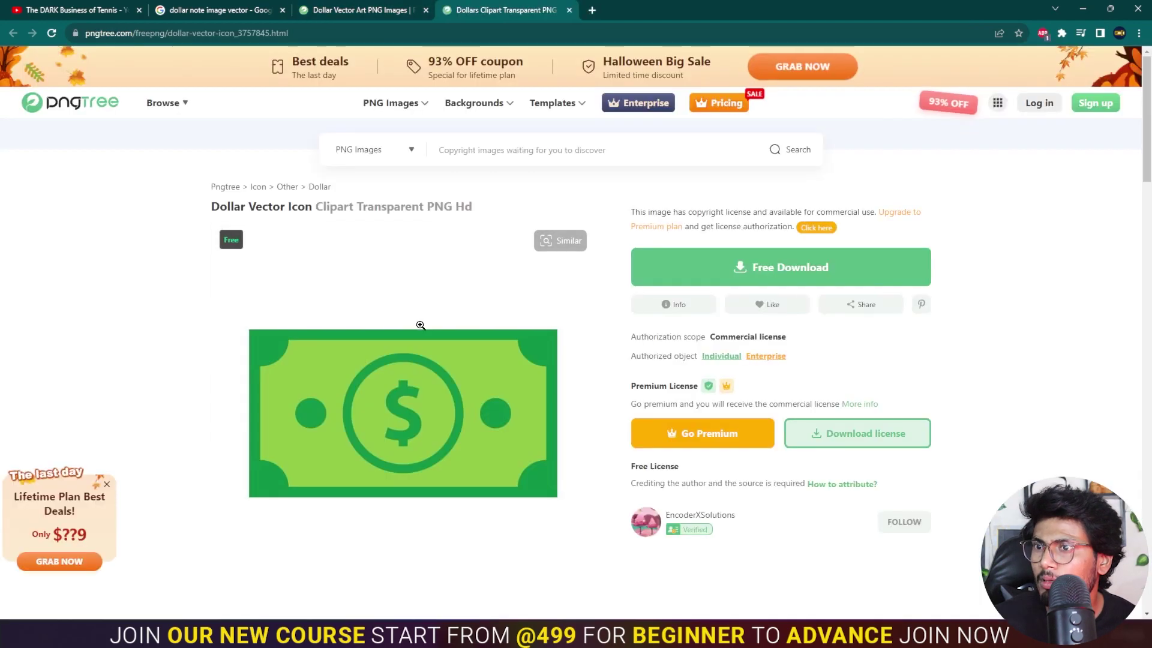
left_click(760, 280)
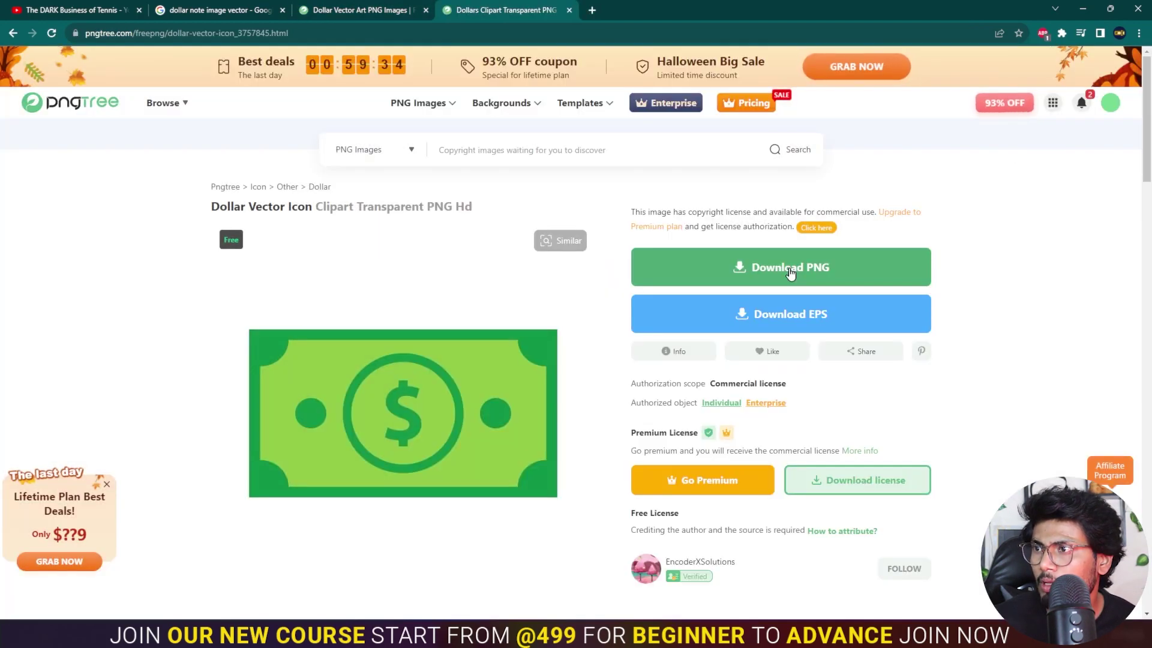
left_click(790, 268)
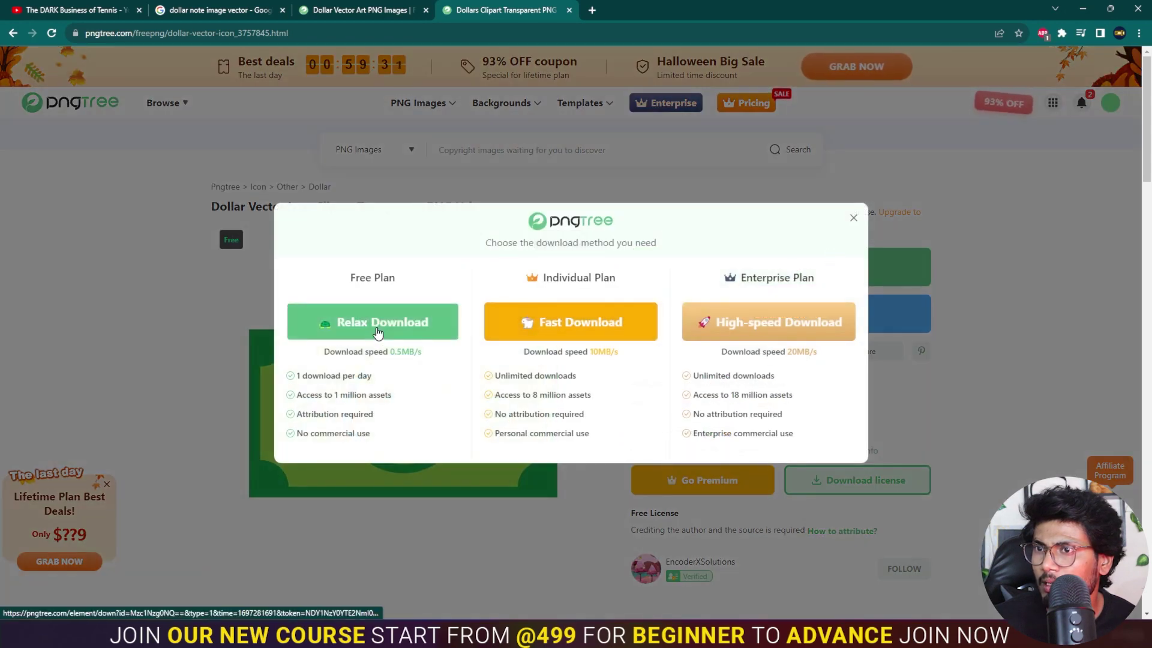
left_click(378, 331)
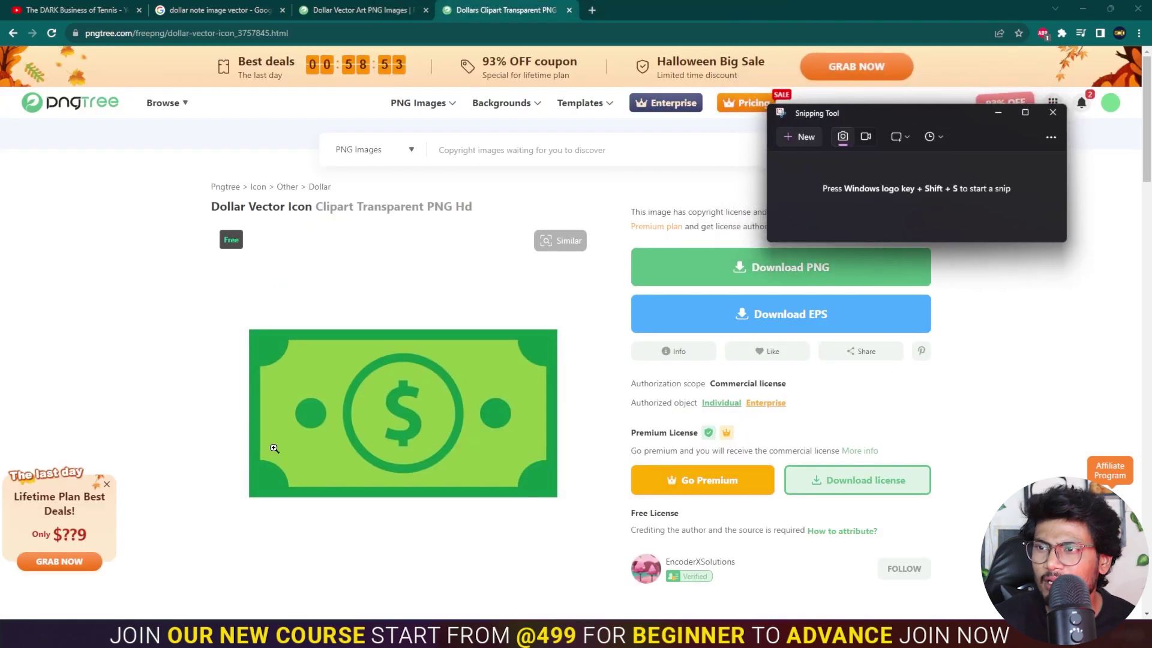
left_click(792, 142)
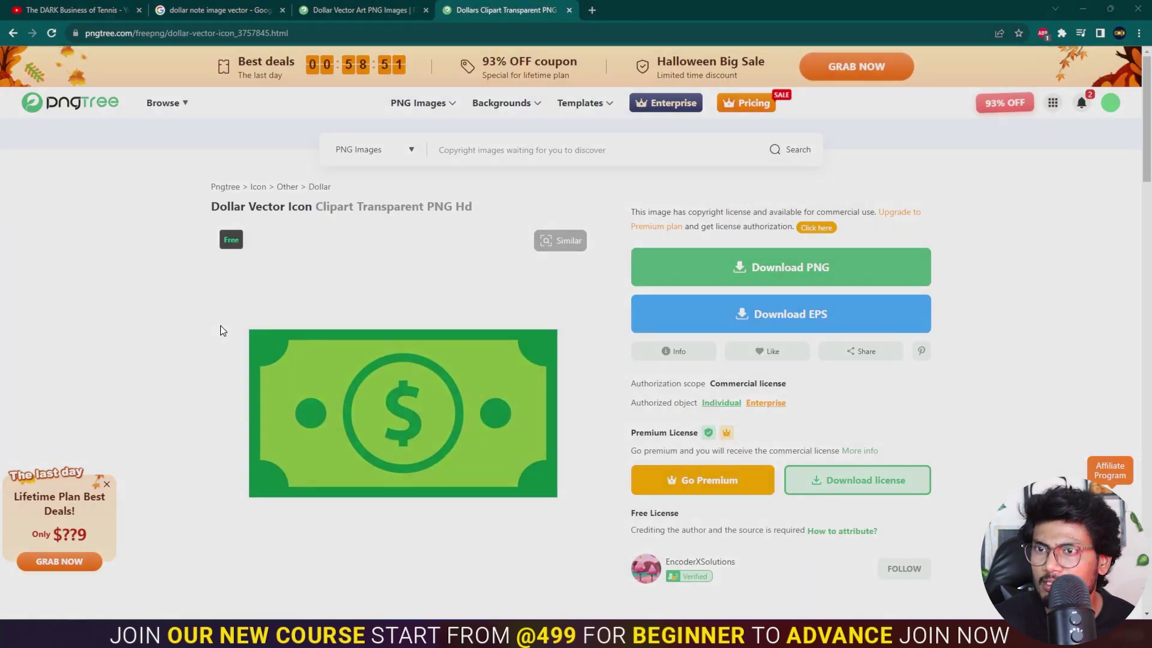
Snip the green dollar bill image and copy the snip to the clipboard
left_click_drag(226, 309, 576, 509)
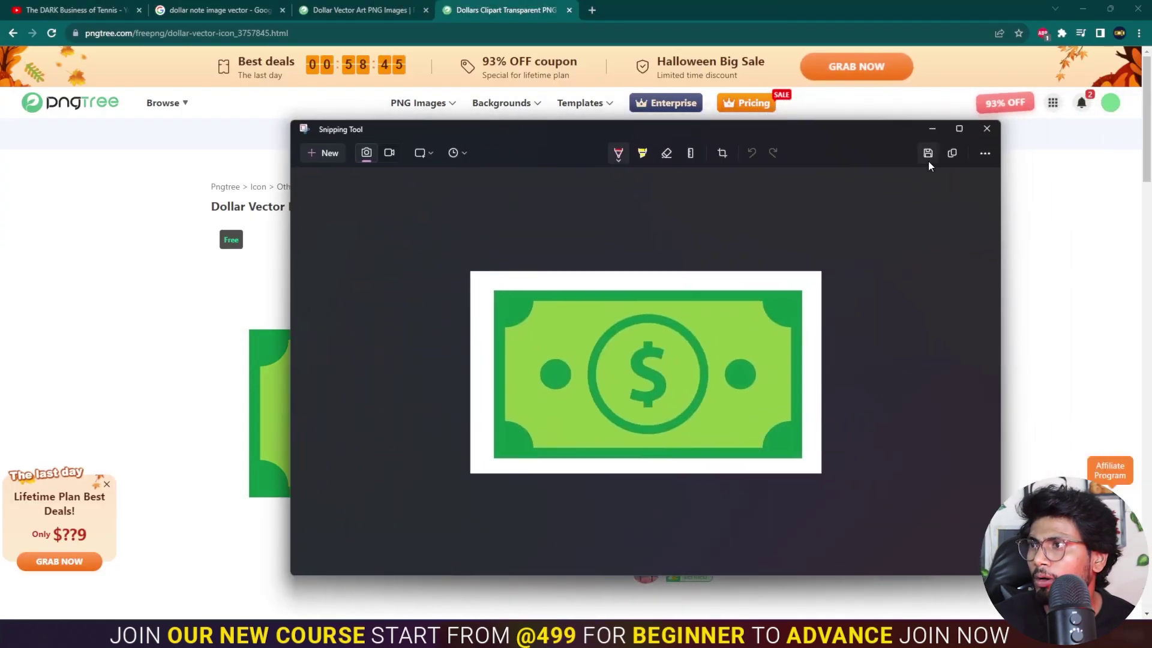
left_click(952, 154)
left_click(593, 10)
Search Google for 'remove bg' and open the remove.bg website
type("remo")
key("Down")
key("Return")
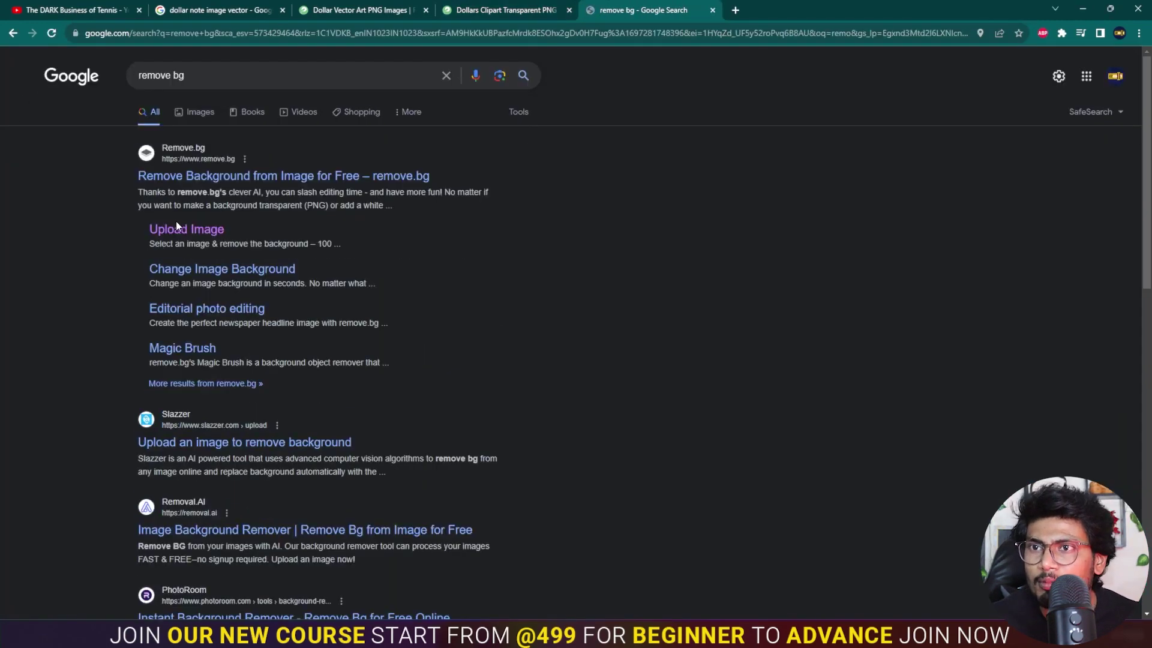
left_click(210, 178)
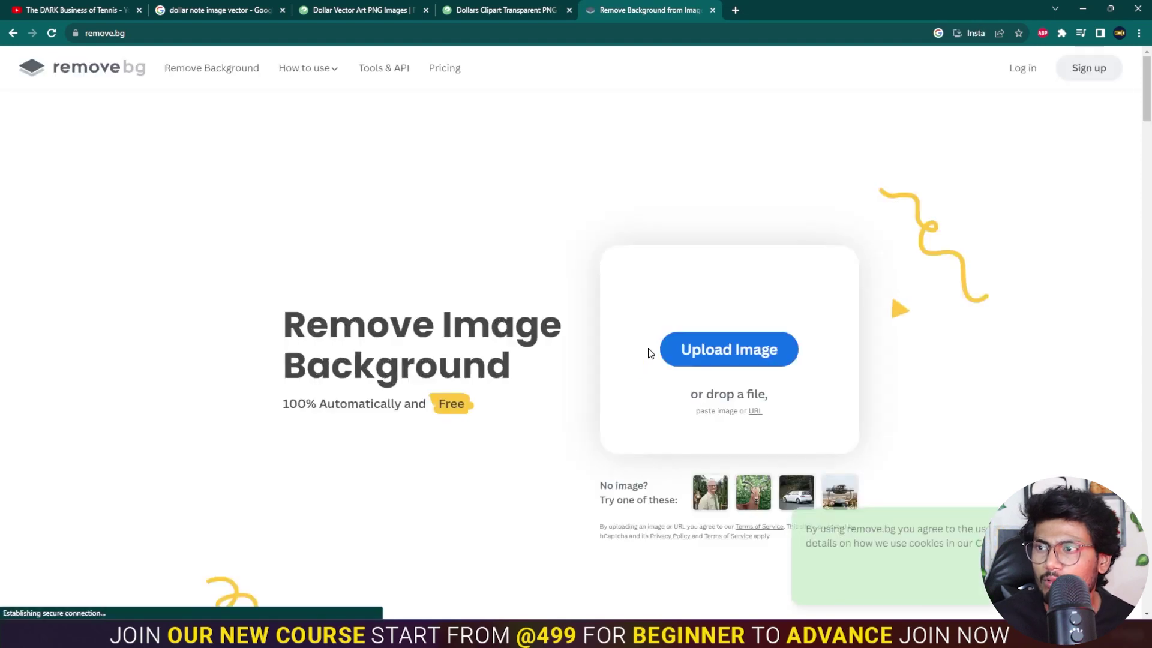
Paste the dollar snip into remove.bg, download the background-free PNG, and close the tab
key("ctrl+v")
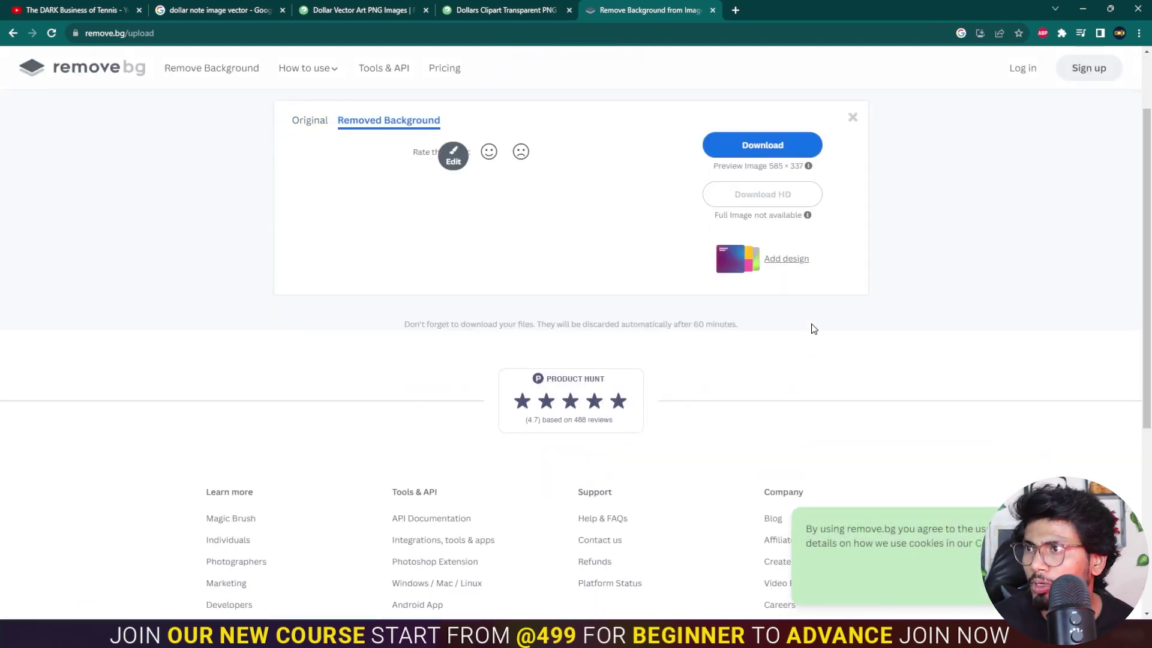
left_click(762, 186)
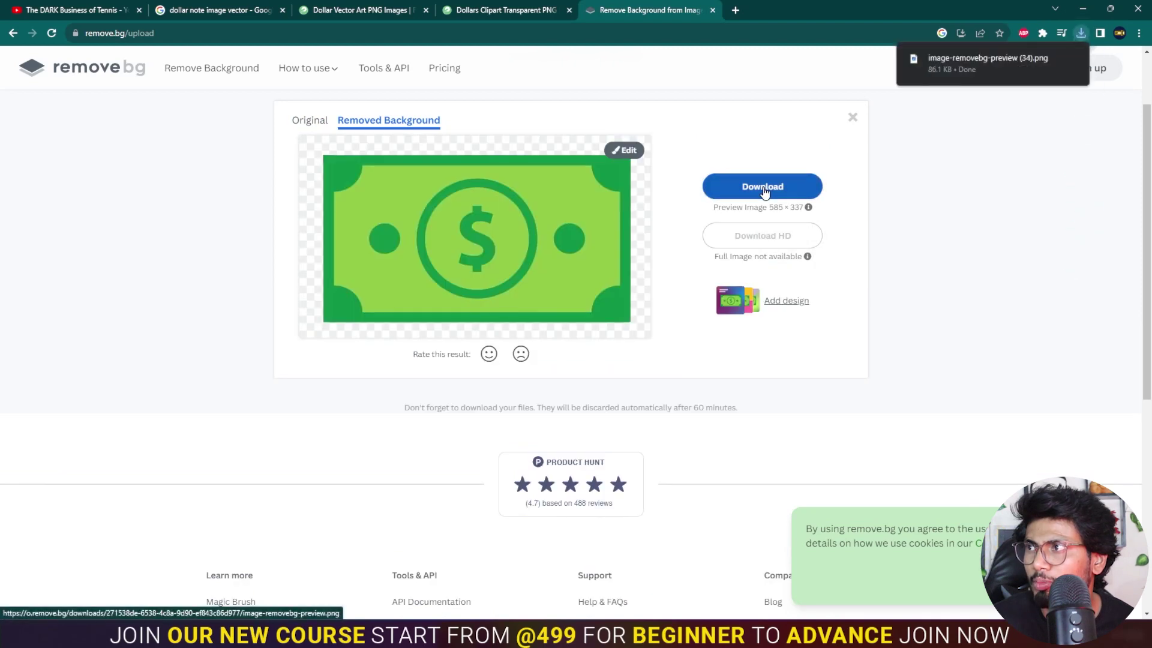
left_click(712, 10)
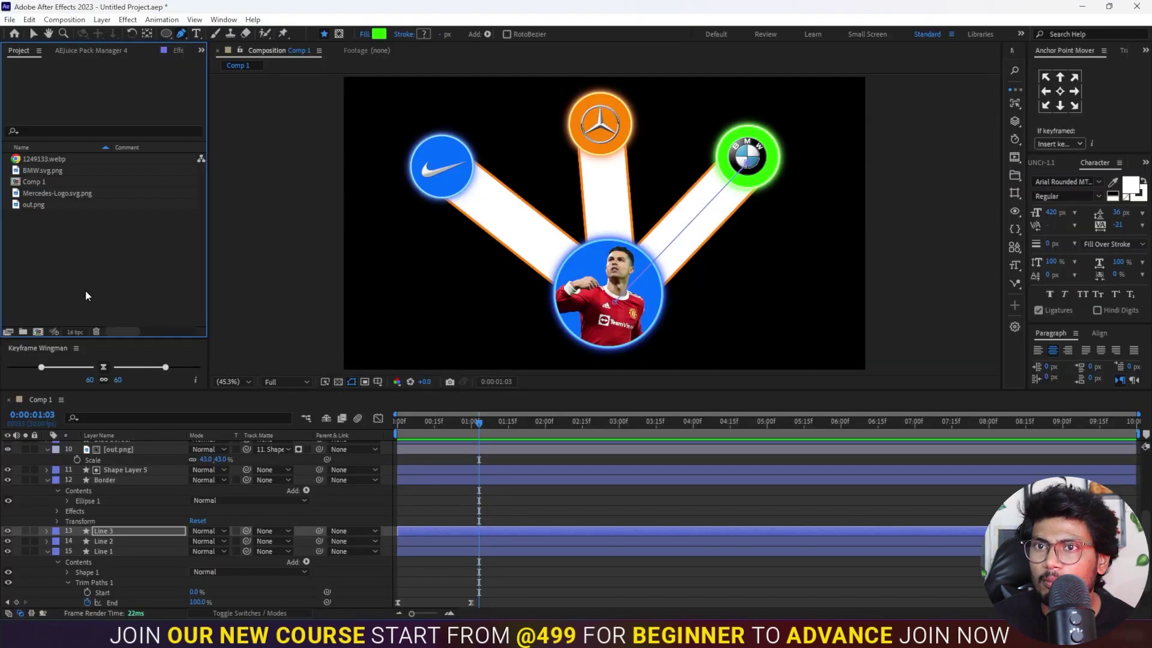
double_click(86, 290)
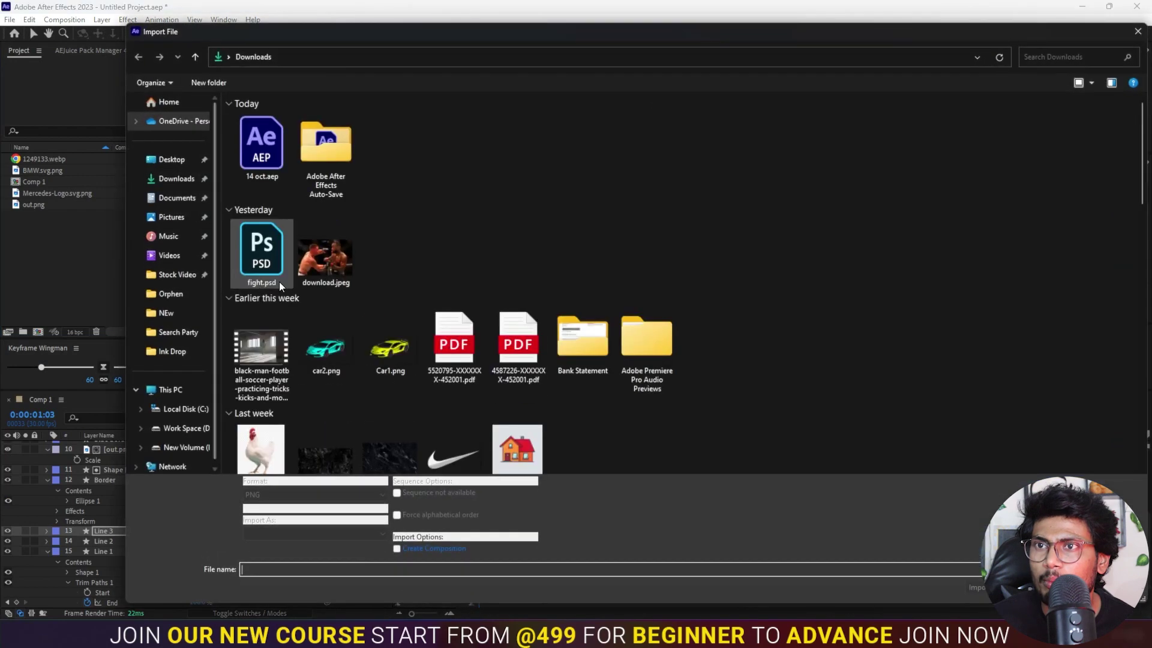
Import image-removebg-preview (34).png and place it in the comp above Line 3
left_click(251, 164)
key("Return")
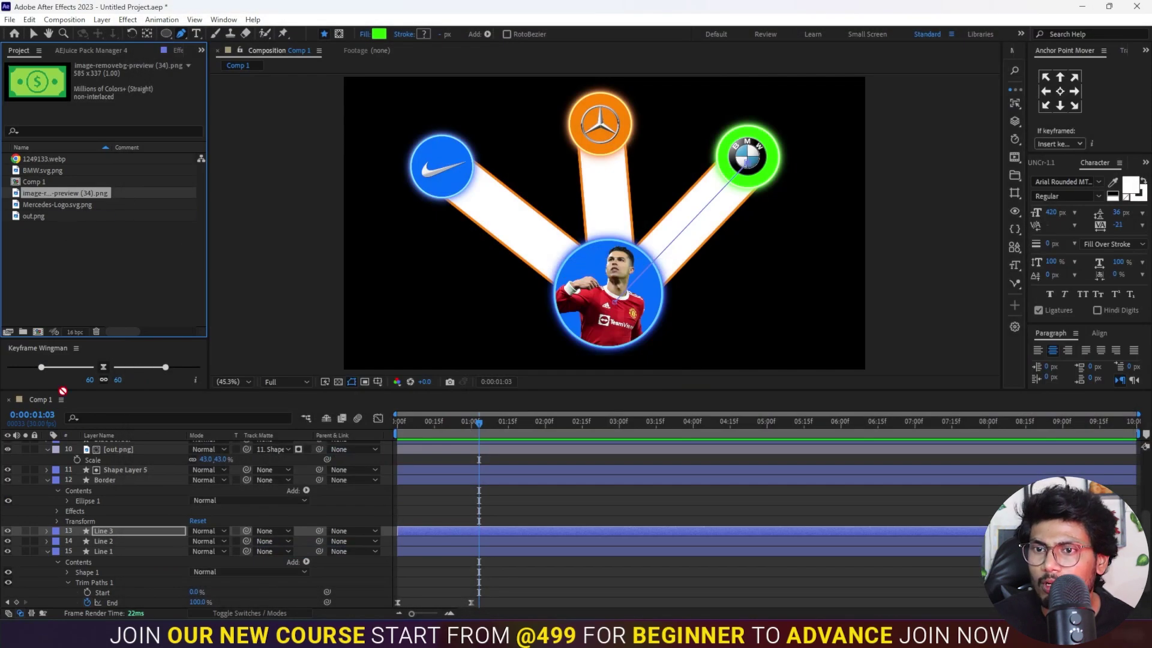
left_click_drag(59, 192, 114, 513)
Scale the dollar layer to 25% and move it onto the Nike line
key("s")
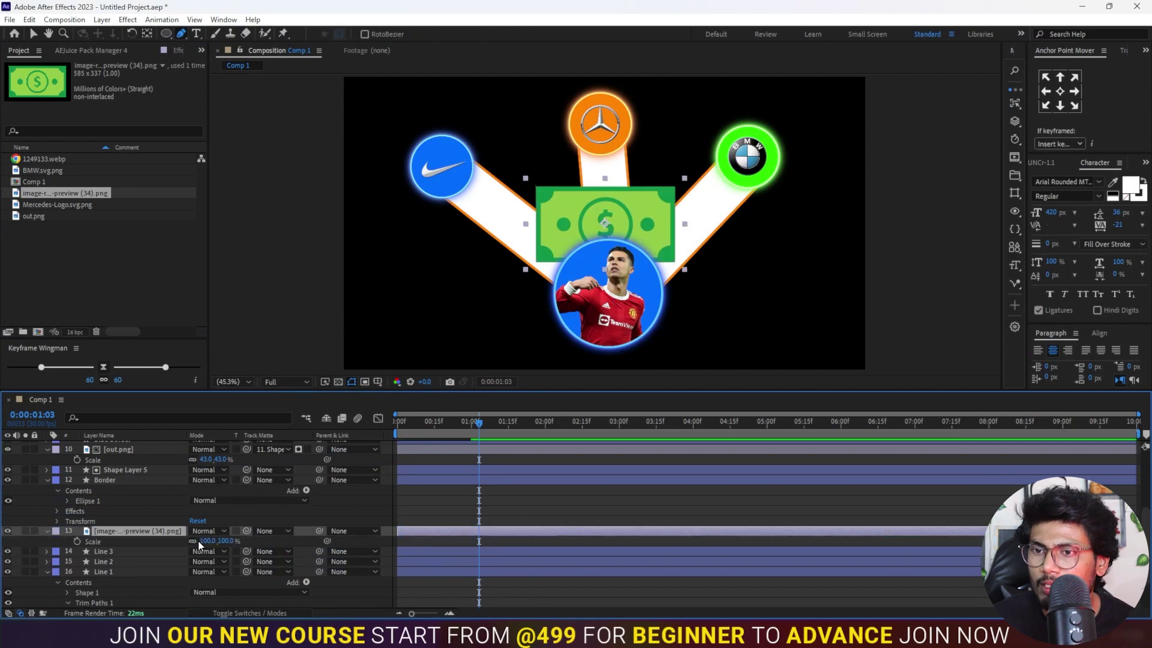
left_click_drag(208, 542, 163, 541)
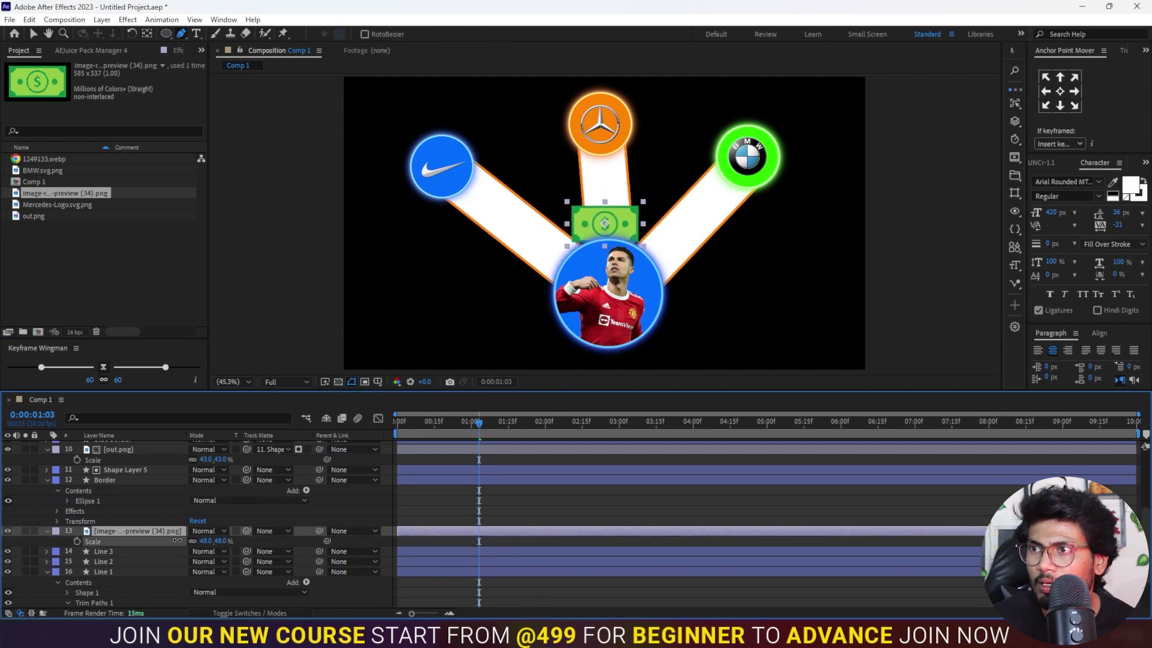
left_click_drag(163, 541, 167, 541)
left_click(33, 34)
left_click_drag(605, 228, 514, 227)
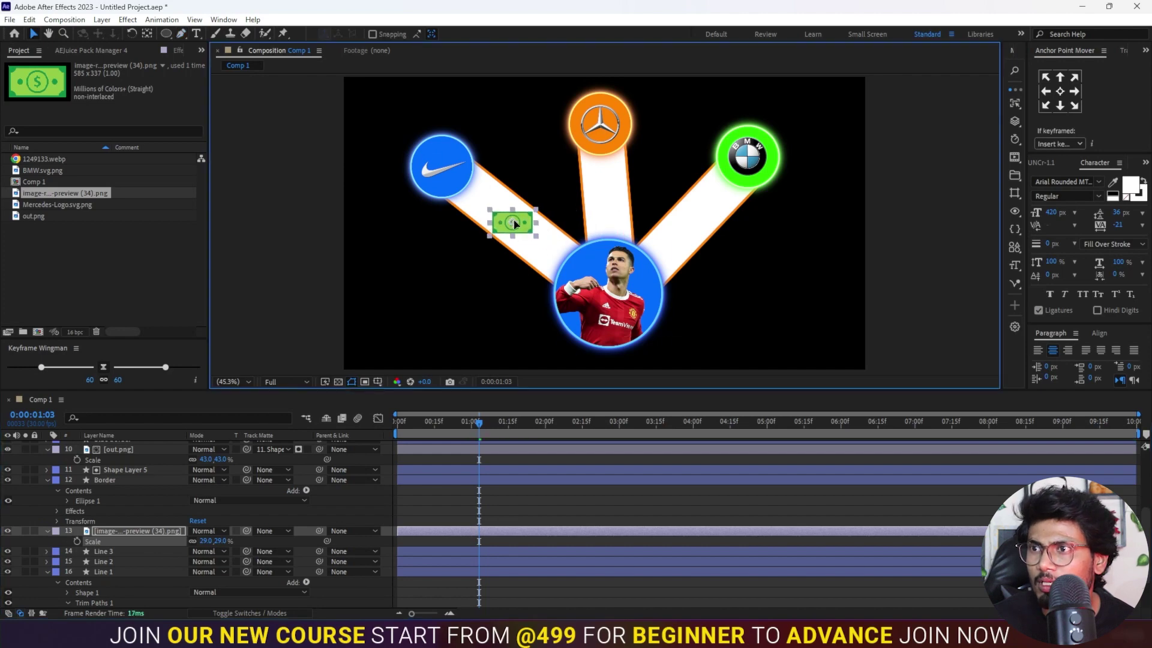
left_click(204, 541)
type("25")
key("Return")
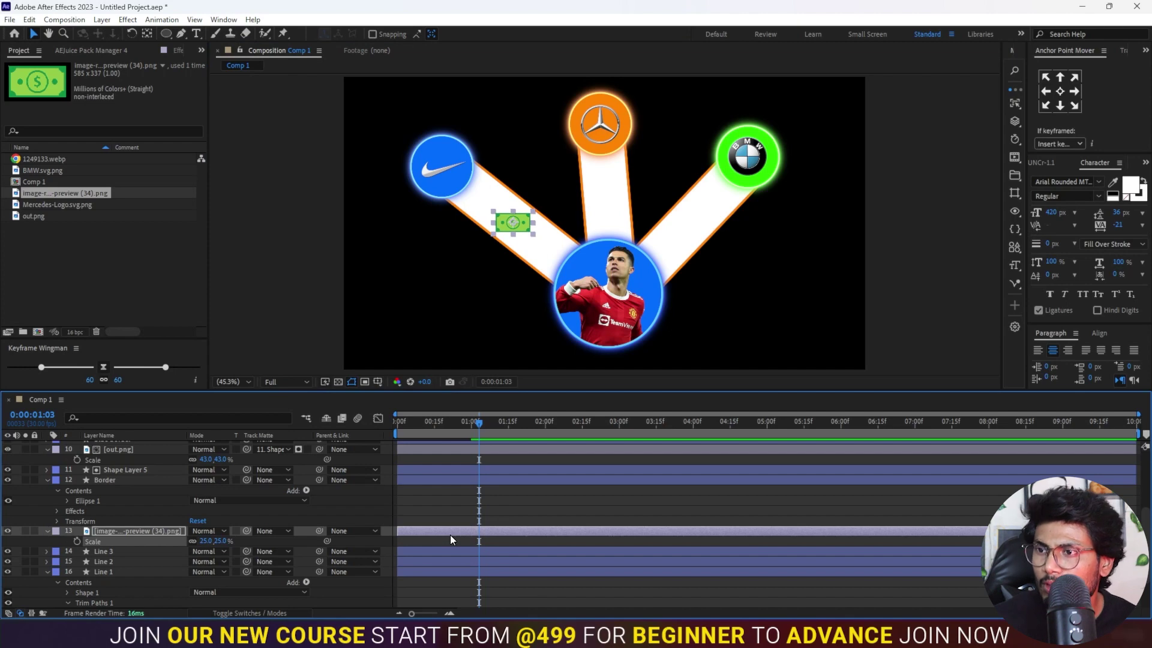
left_click(437, 521)
left_click(414, 530)
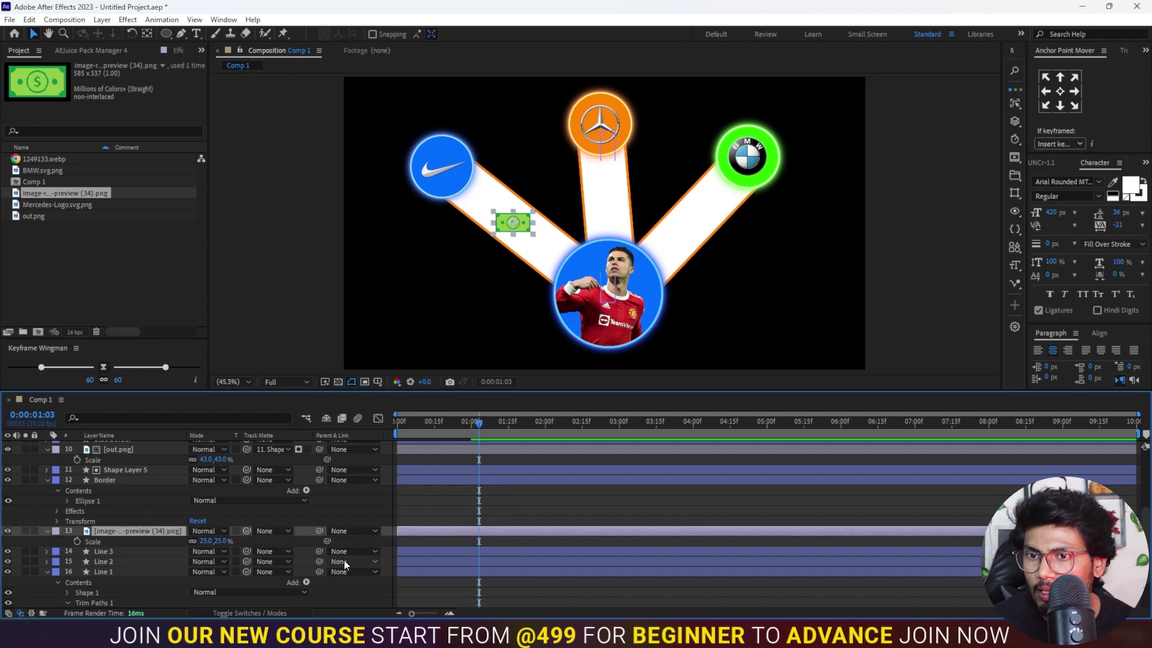
Select Line 1's Path property, then duplicate the dollar image layer
left_click(128, 552)
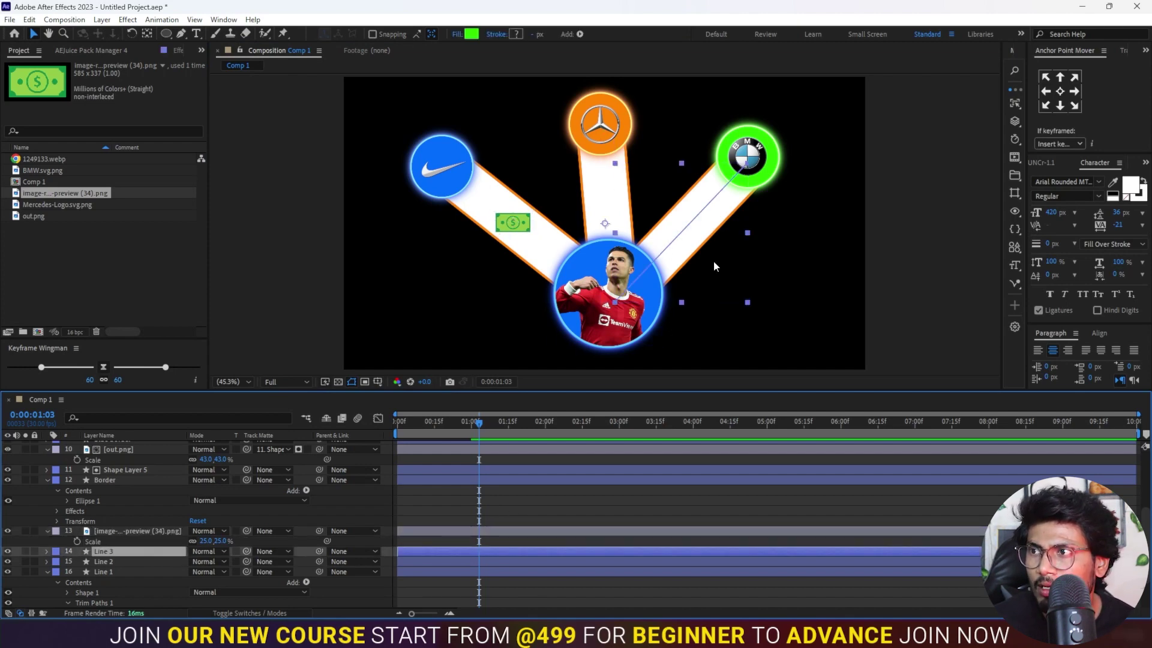
left_click(110, 571)
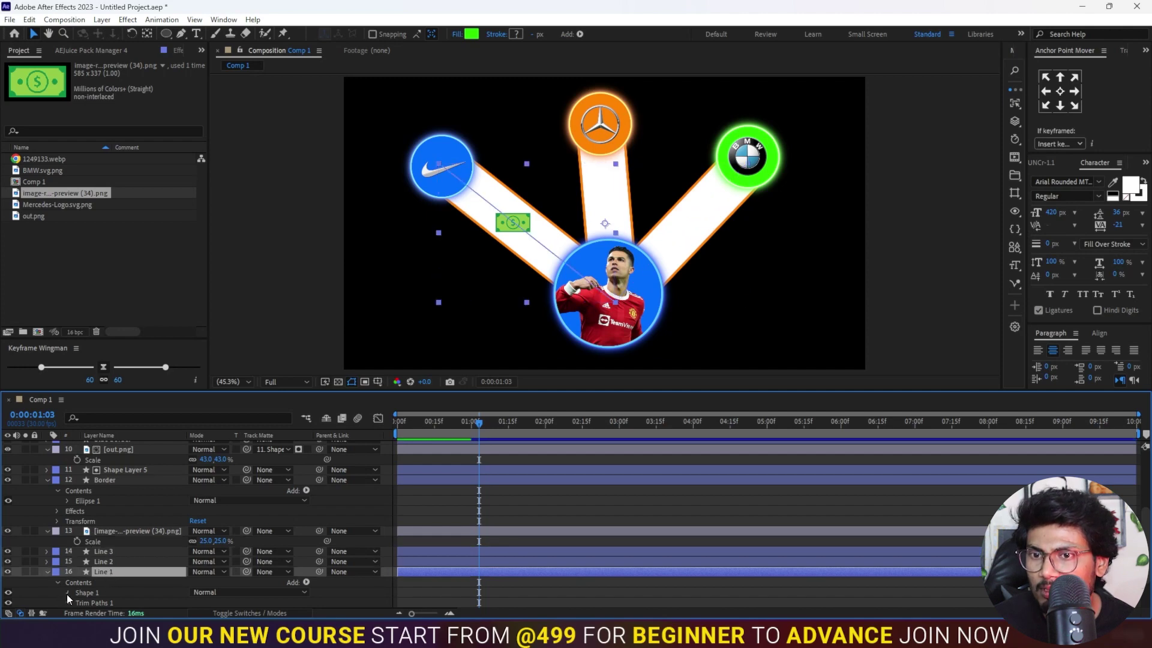
left_click(66, 592)
left_click(78, 459)
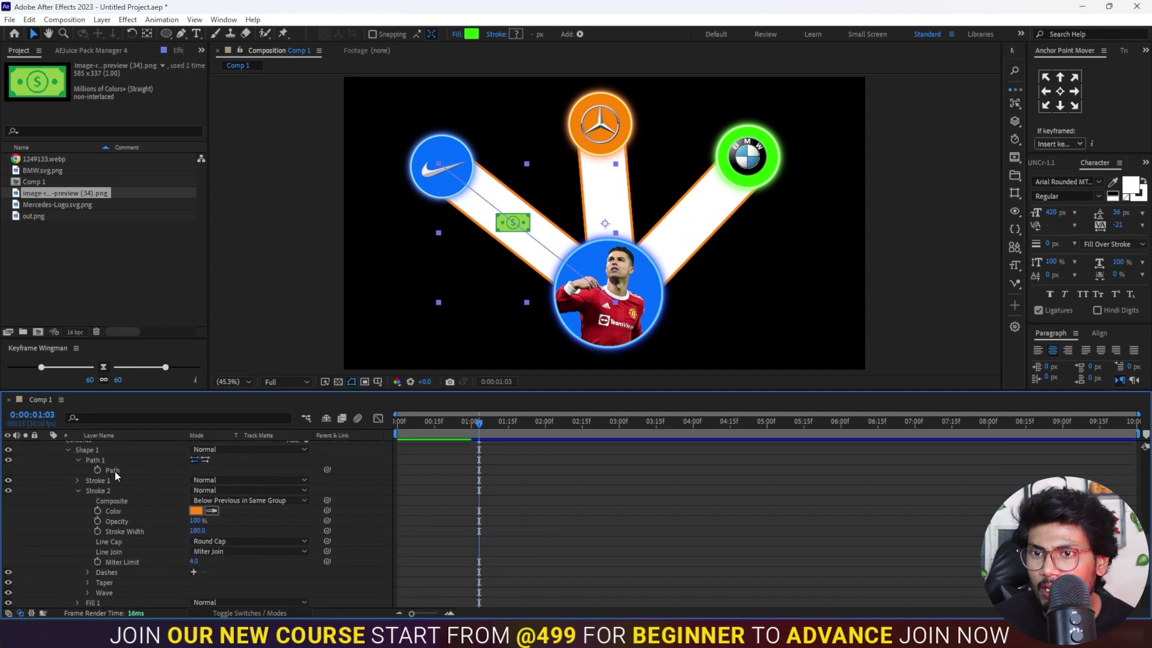
left_click(116, 471)
scroll(258, 485, "up", 3)
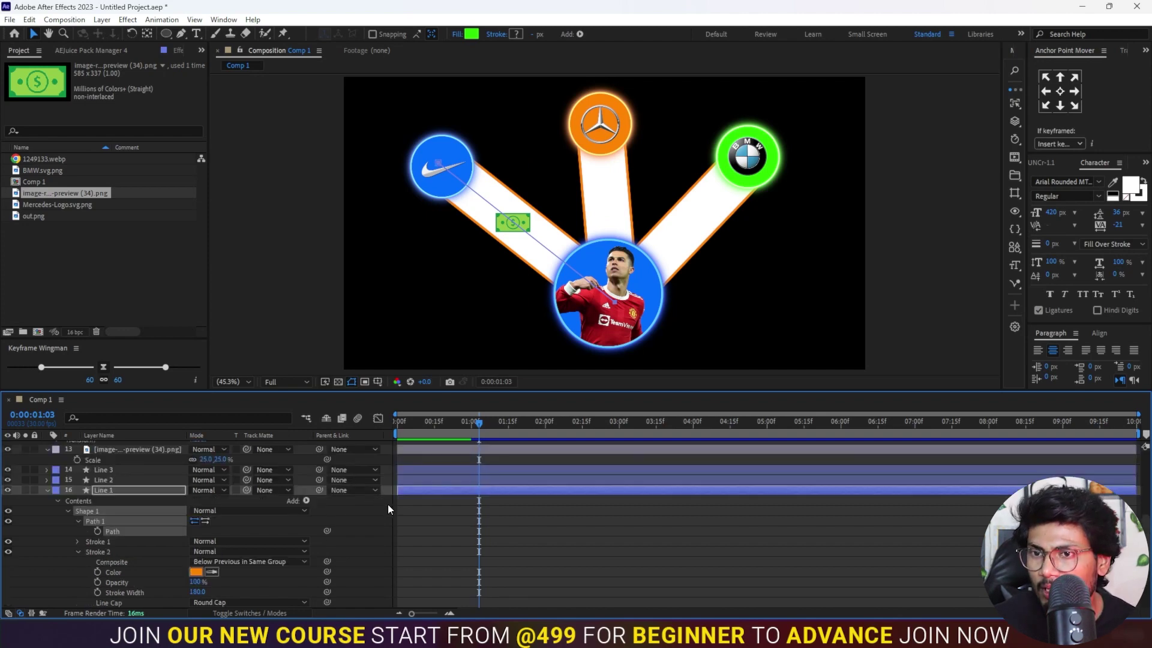
scroll(167, 553, "up", 2)
left_click(113, 547)
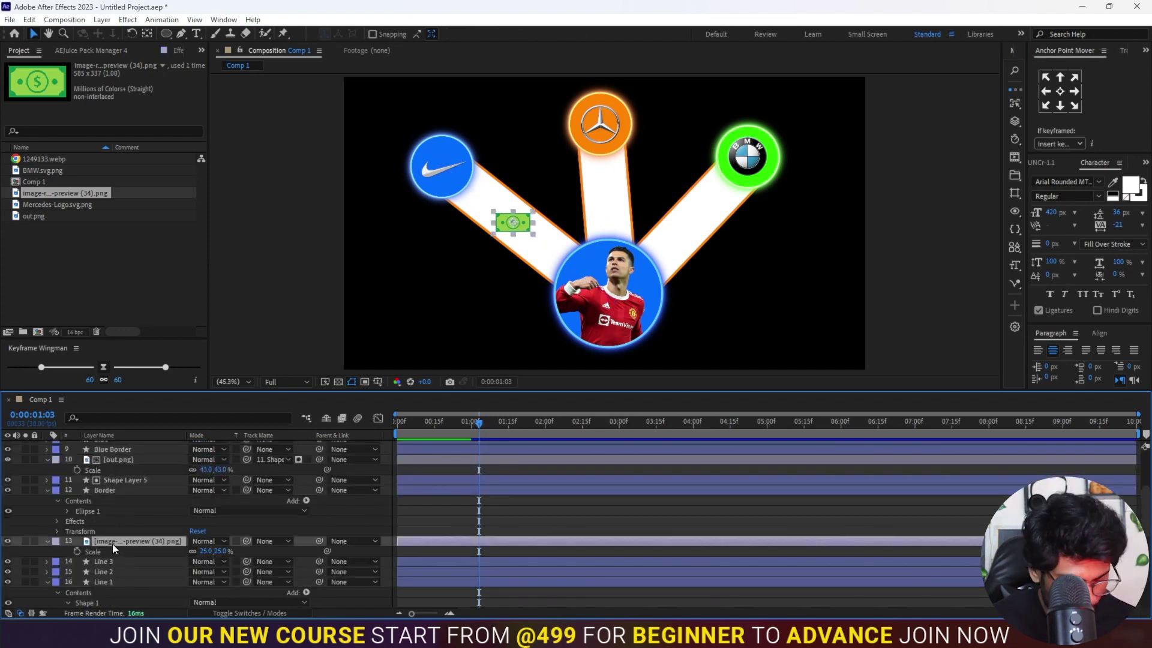
key("ctrl+d")
Place dollar copies on the Mercedes line and paste Line 1's path into the Nike dollar's Position
mouse_move(522, 224)
left_mouse_down()
mouse_move(606, 184)
mouse_move(700, 215)
left_mouse_up()
key("ctrl+d")
left_click(504, 223)
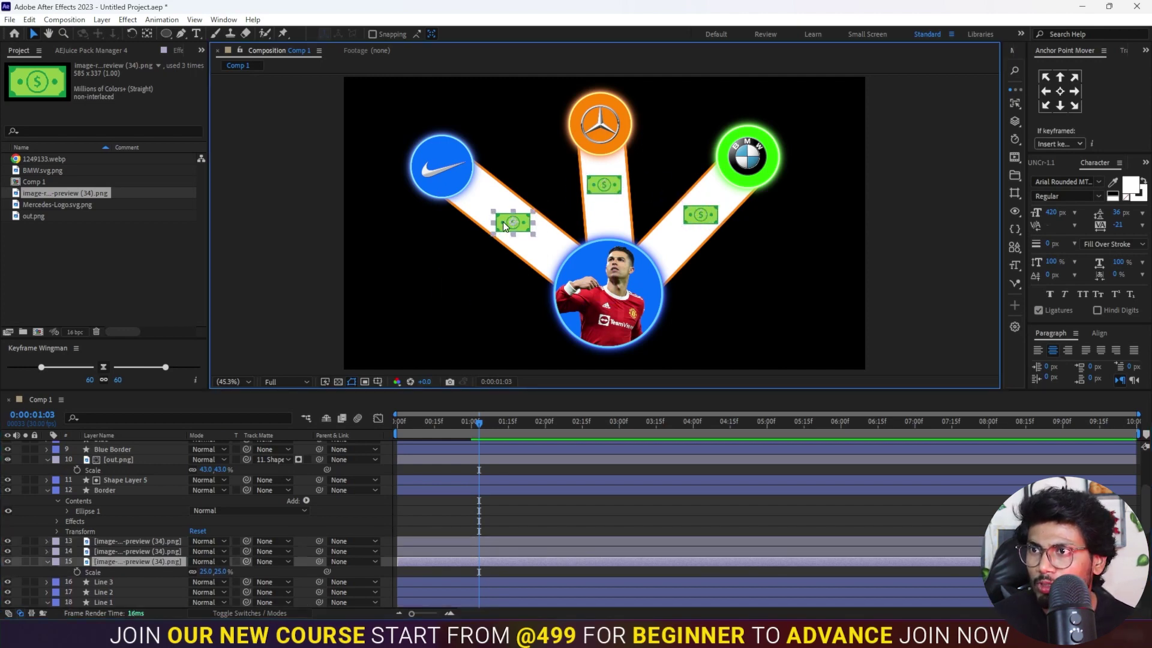
key("p")
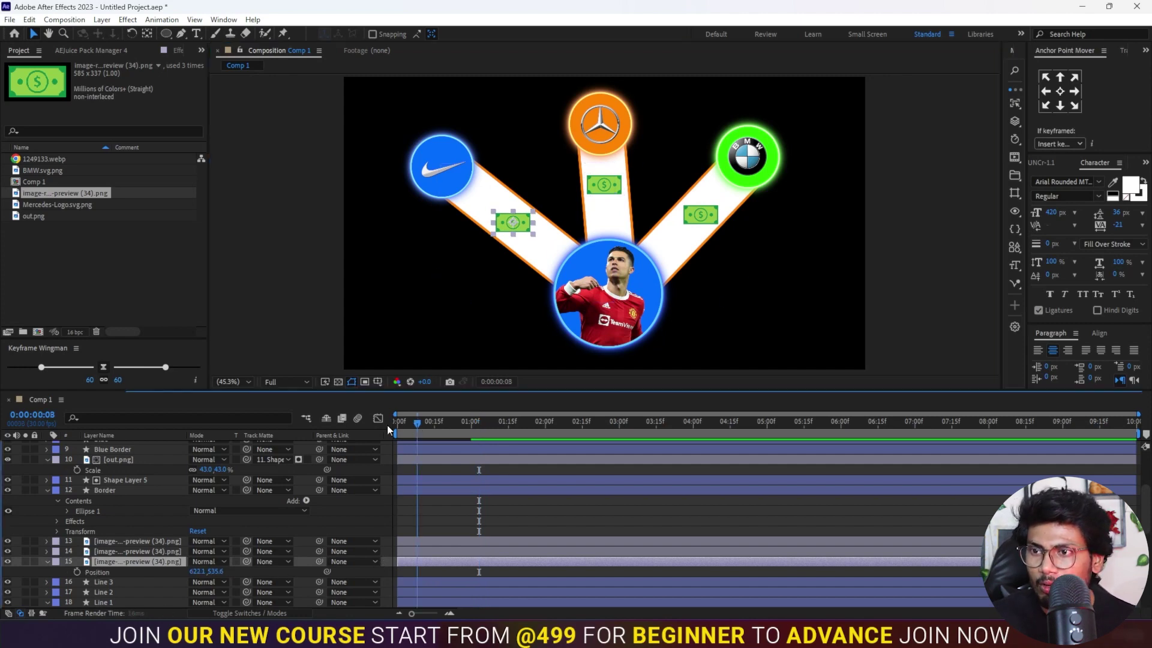
key("Home")
left_click(97, 573)
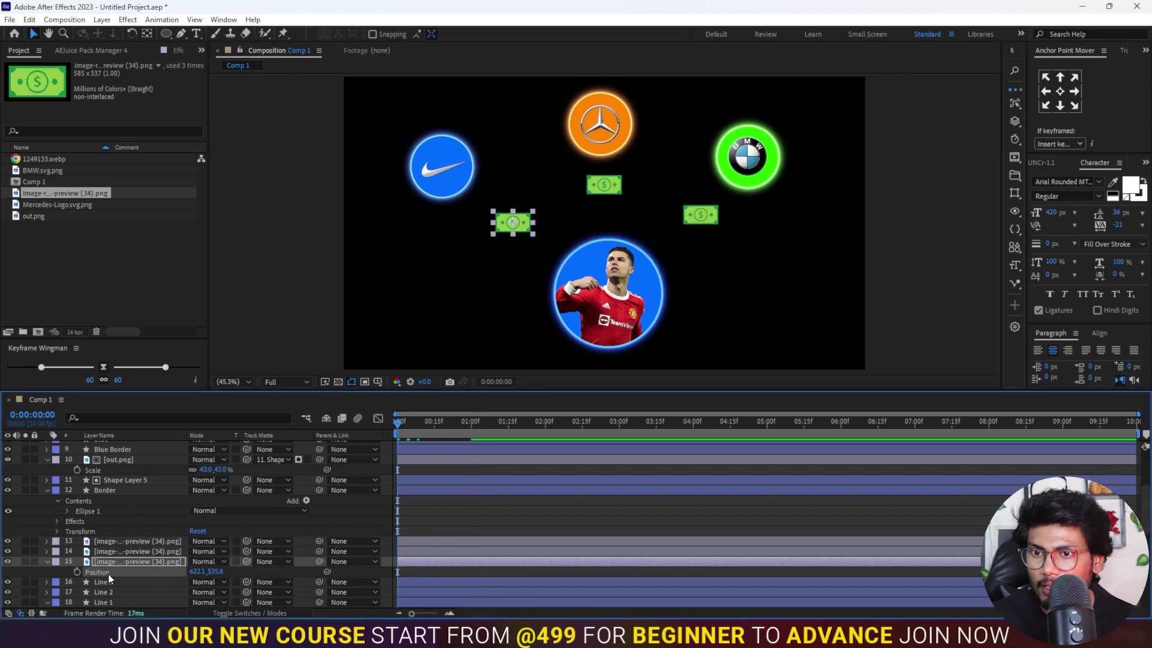
key("ctrl+v")
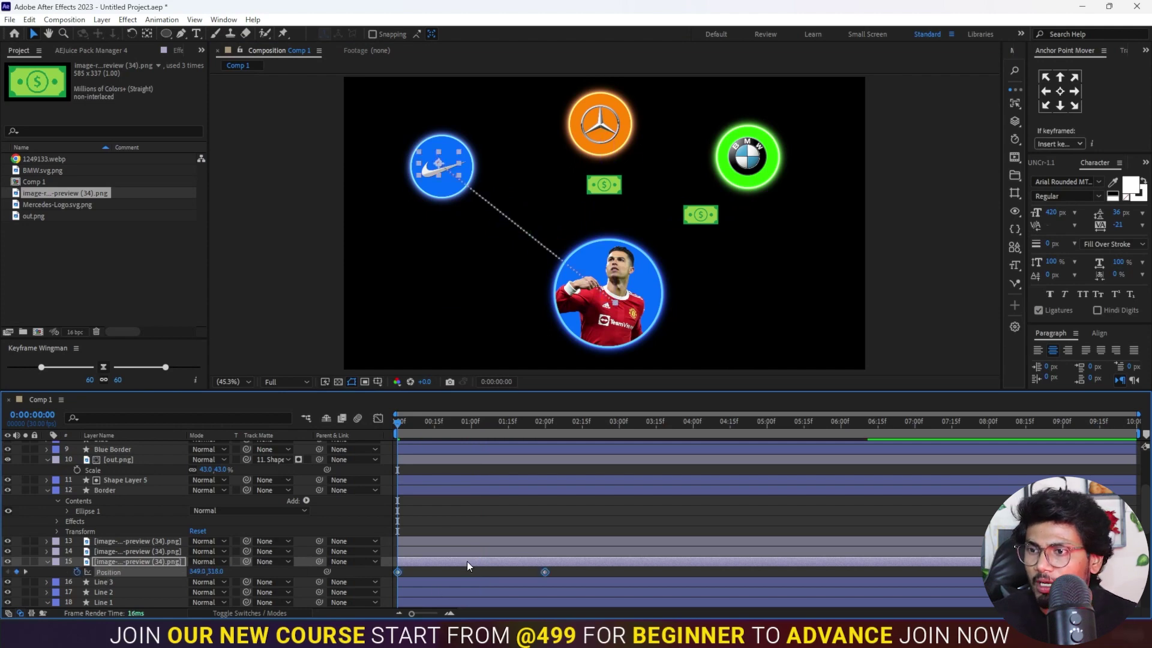
mouse_move(399, 426)
left_mouse_down()
mouse_move(580, 447)
mouse_move(420, 450)
left_mouse_up()
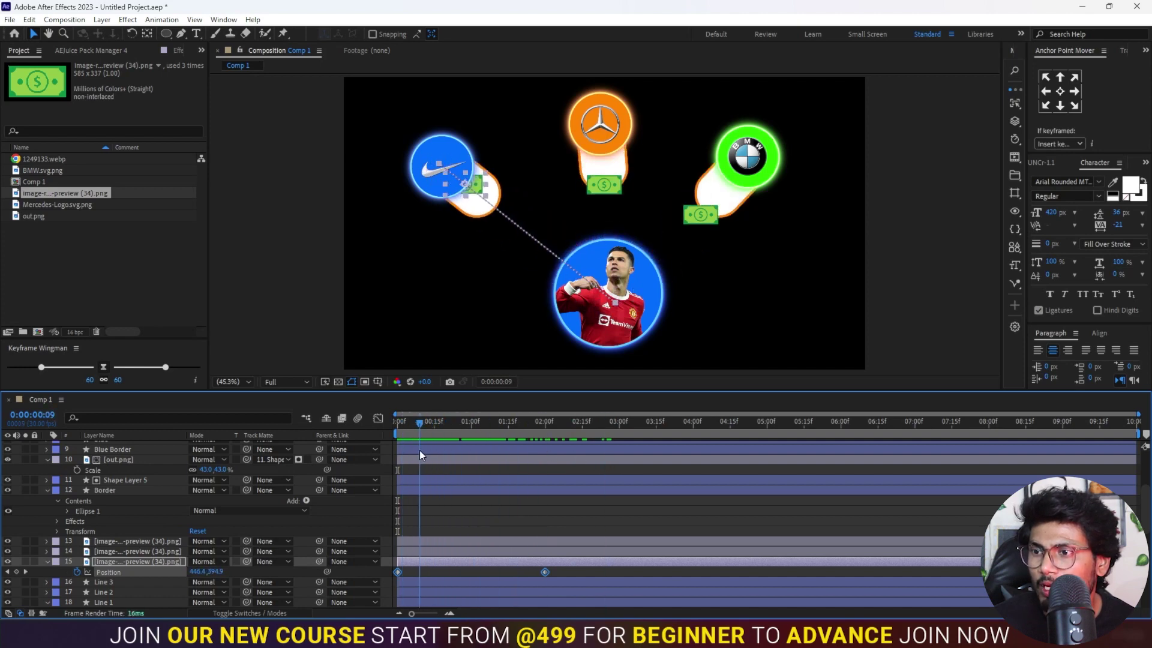
left_click(427, 552)
Paste Line 2's Path into the Mercedes dollar's Position at frame 0
left_click(431, 591)
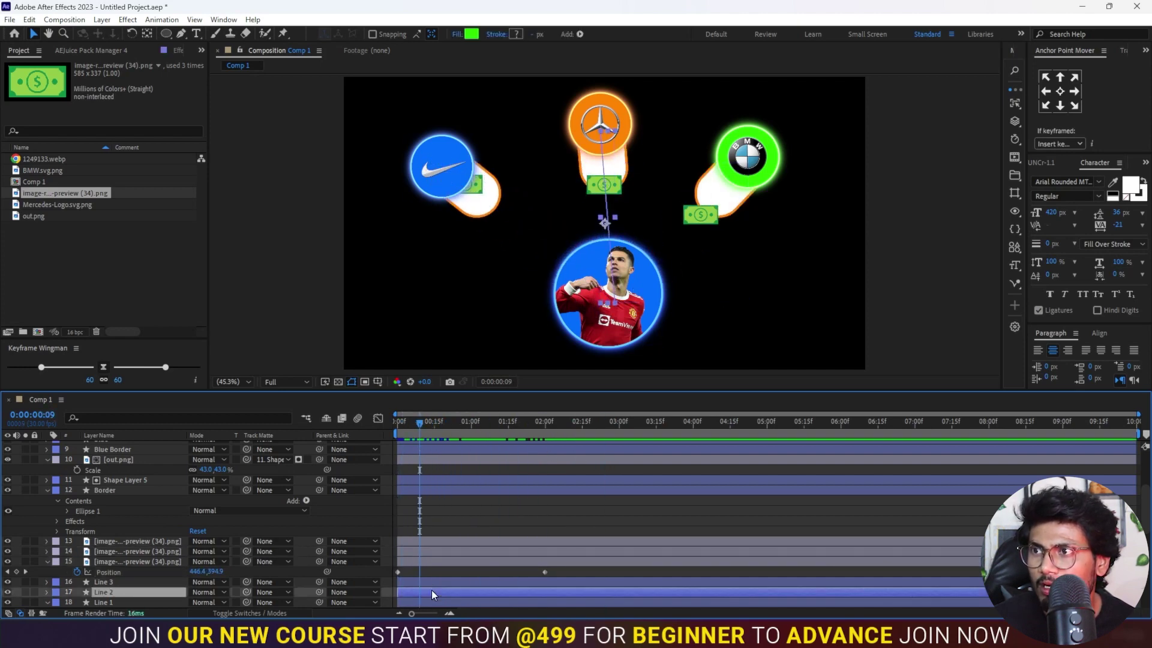
left_click(47, 592)
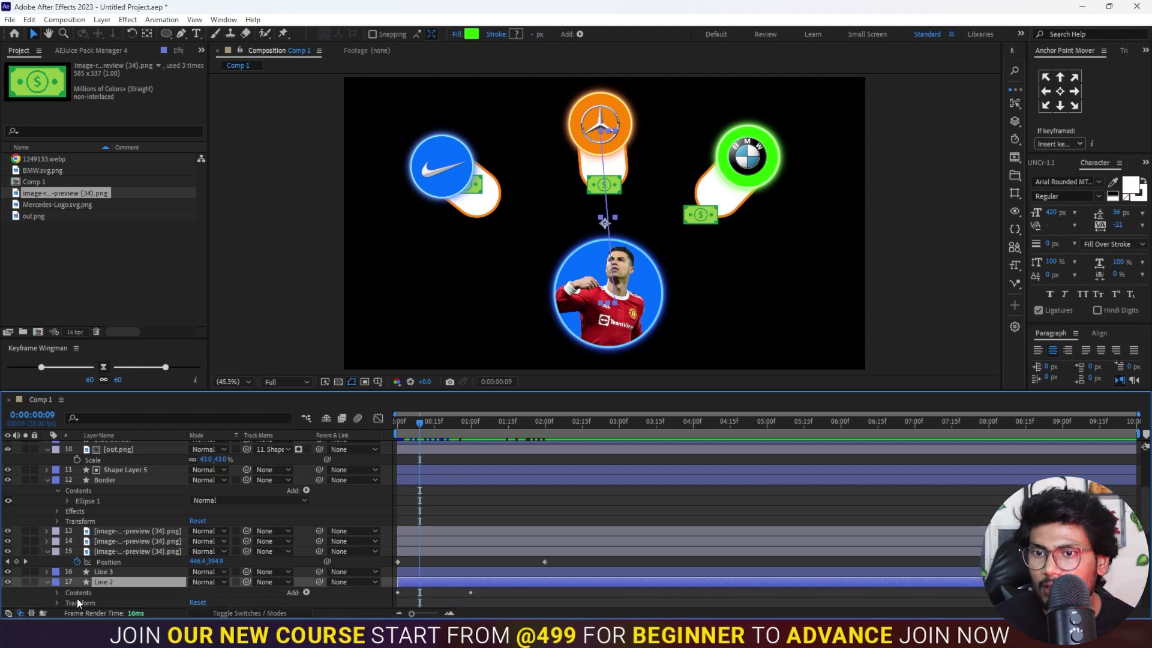
left_click(57, 593)
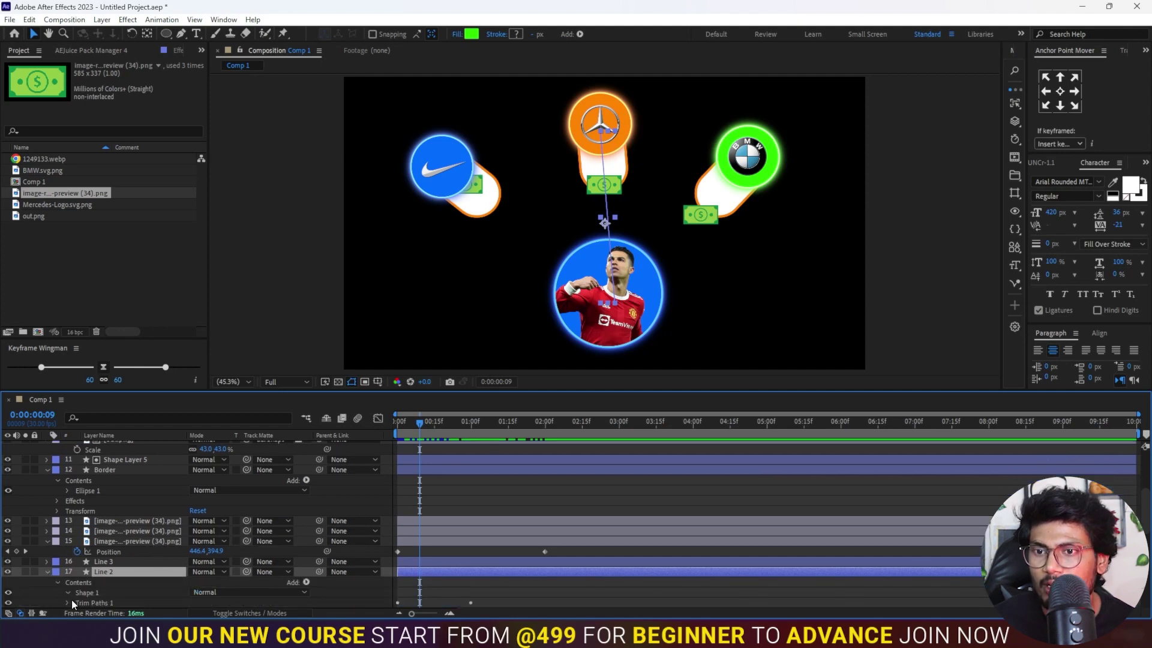
left_click(70, 594)
left_click(77, 562)
left_click(116, 573)
left_click(426, 491)
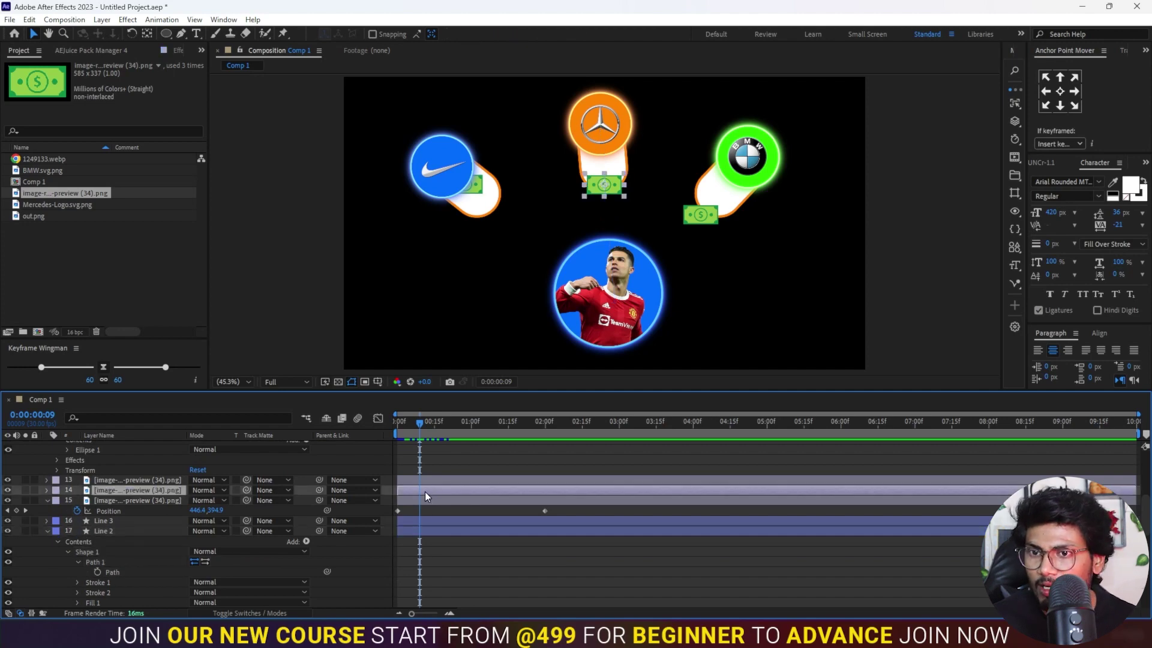
key("p")
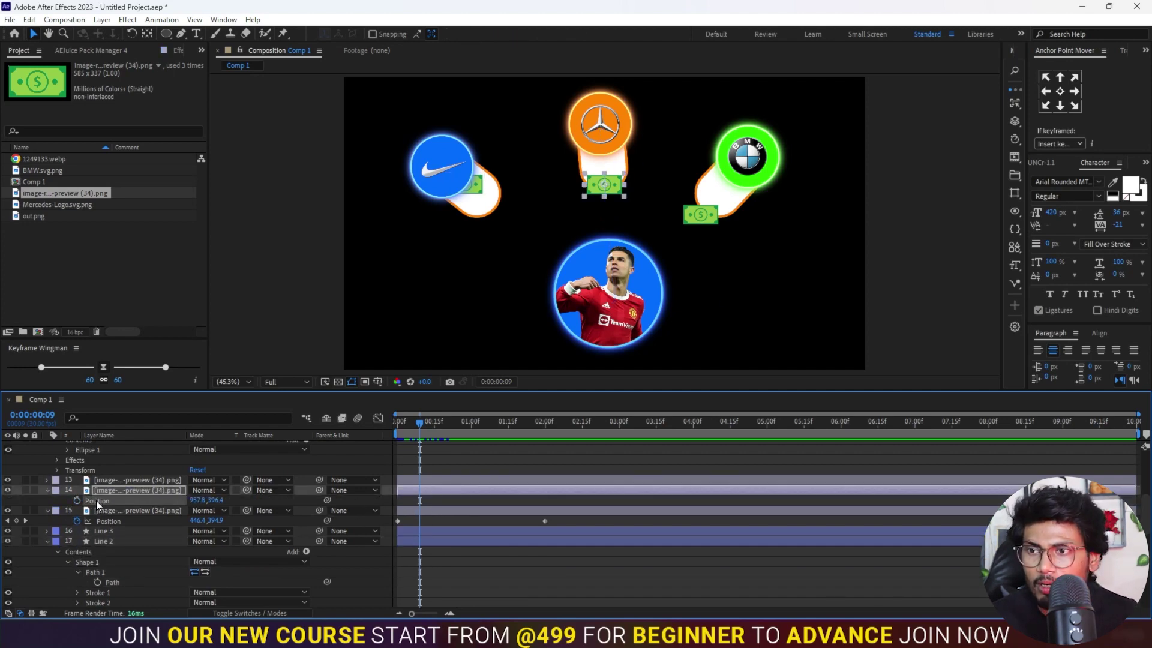
left_click_drag(418, 423, 398, 424)
key("ctrl+v")
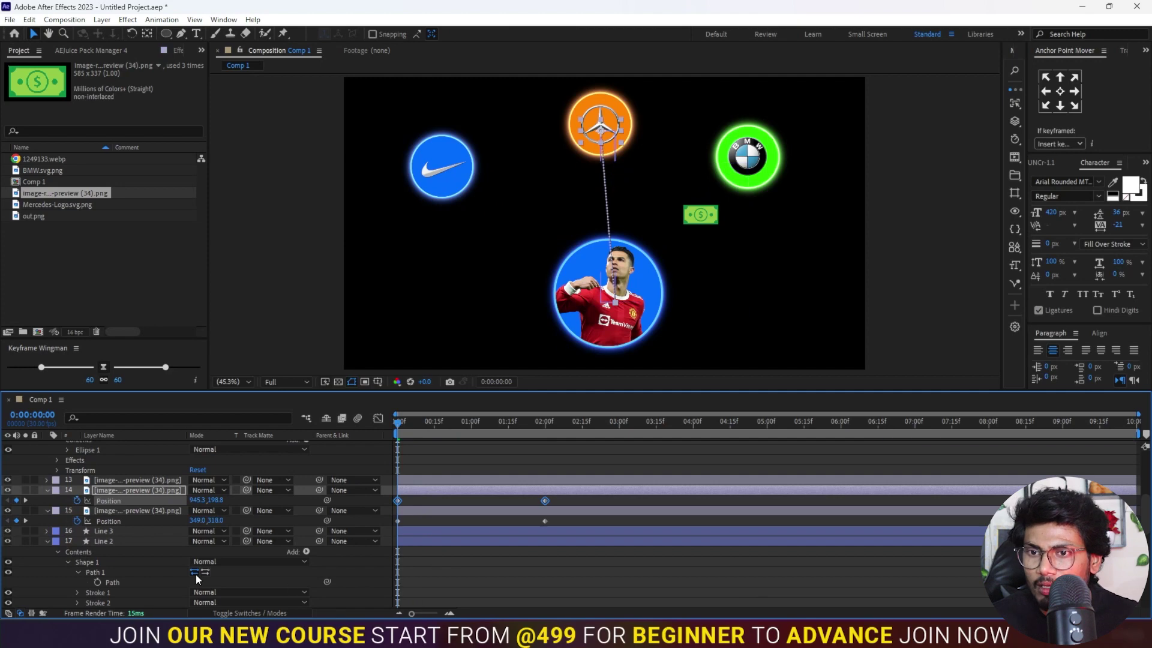
left_click(102, 531)
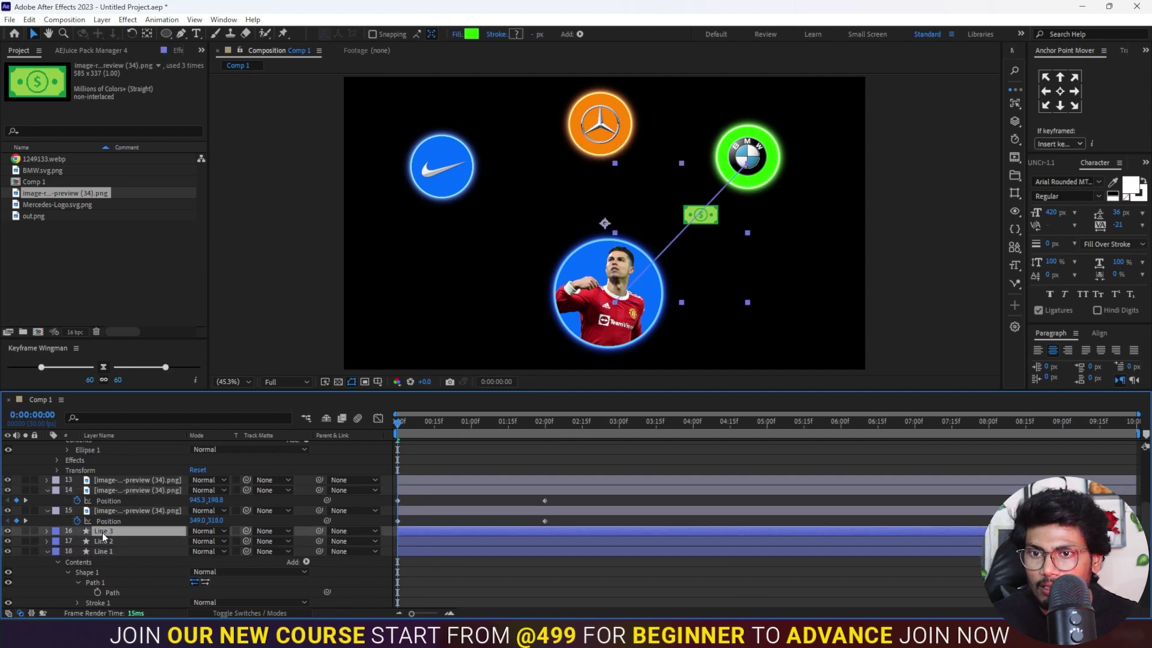
Paste Line 3's Path into the BMW dollar's Position so it slides along that beam
left_click(47, 531)
left_click(54, 541)
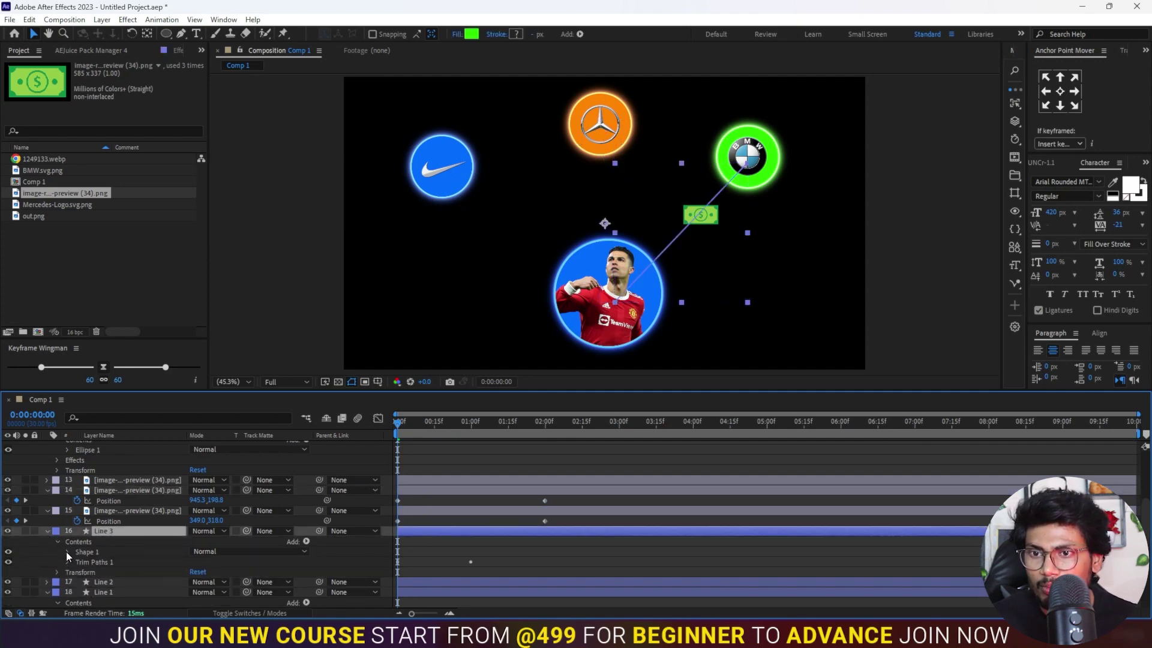
left_click(121, 573)
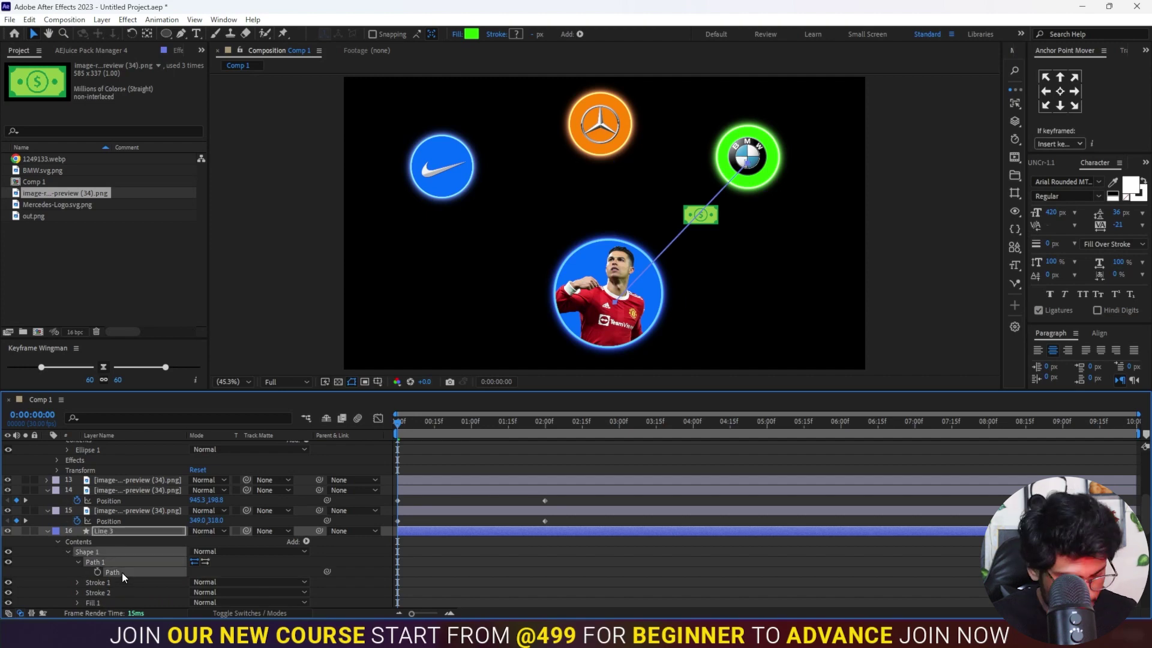
left_click(122, 474)
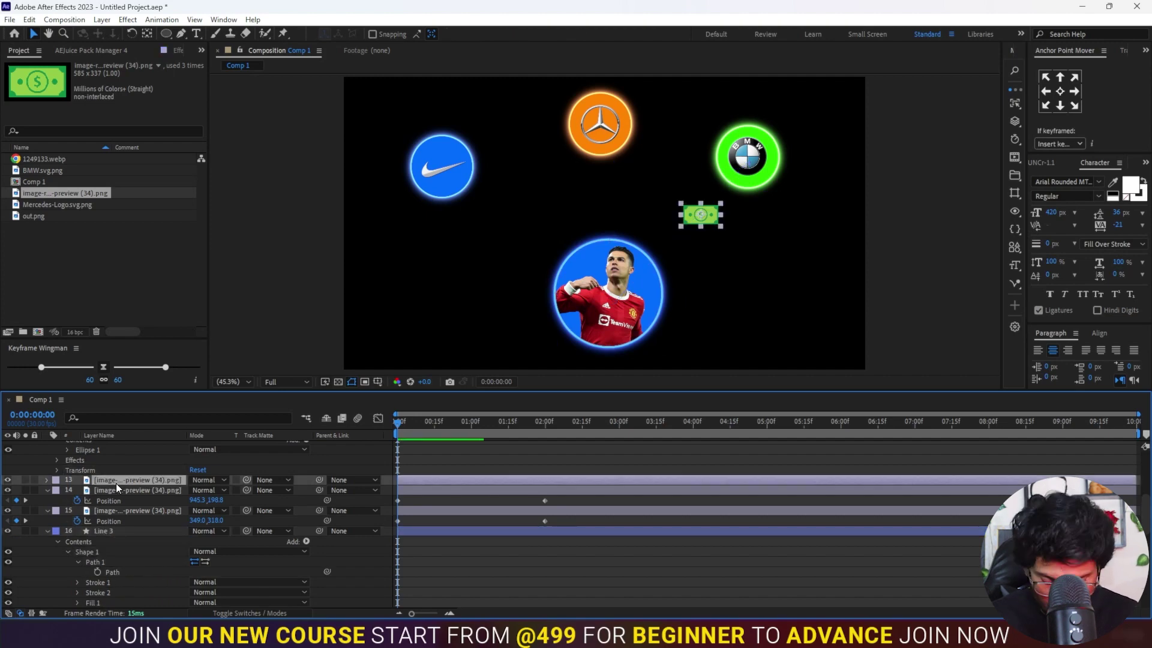
key("p")
left_click(103, 490)
key("ctrl+v")
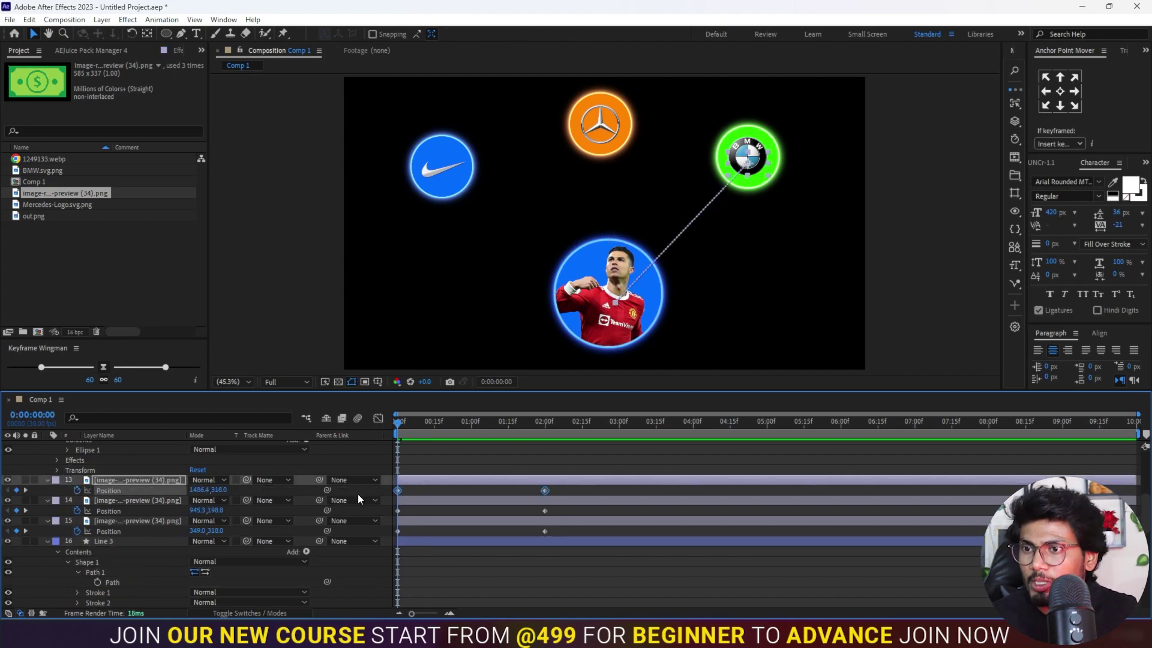
Preview the animation and apply Easy Ease (F9) to all three dollars' Position keyframes
key("space")
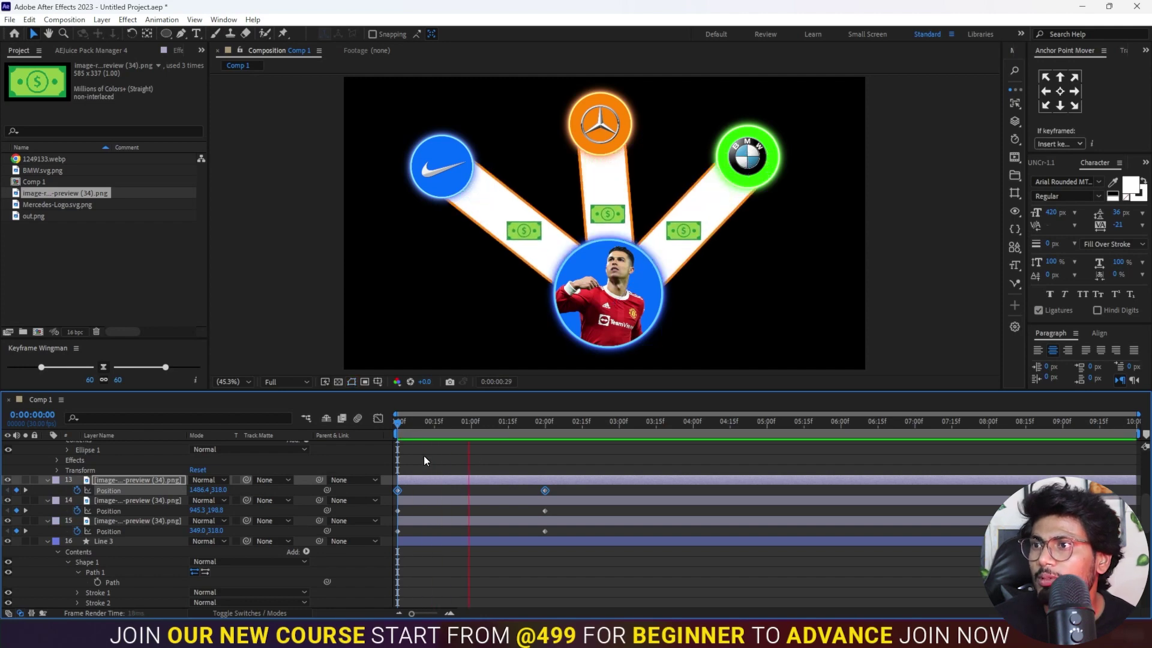
key("space")
key("space")
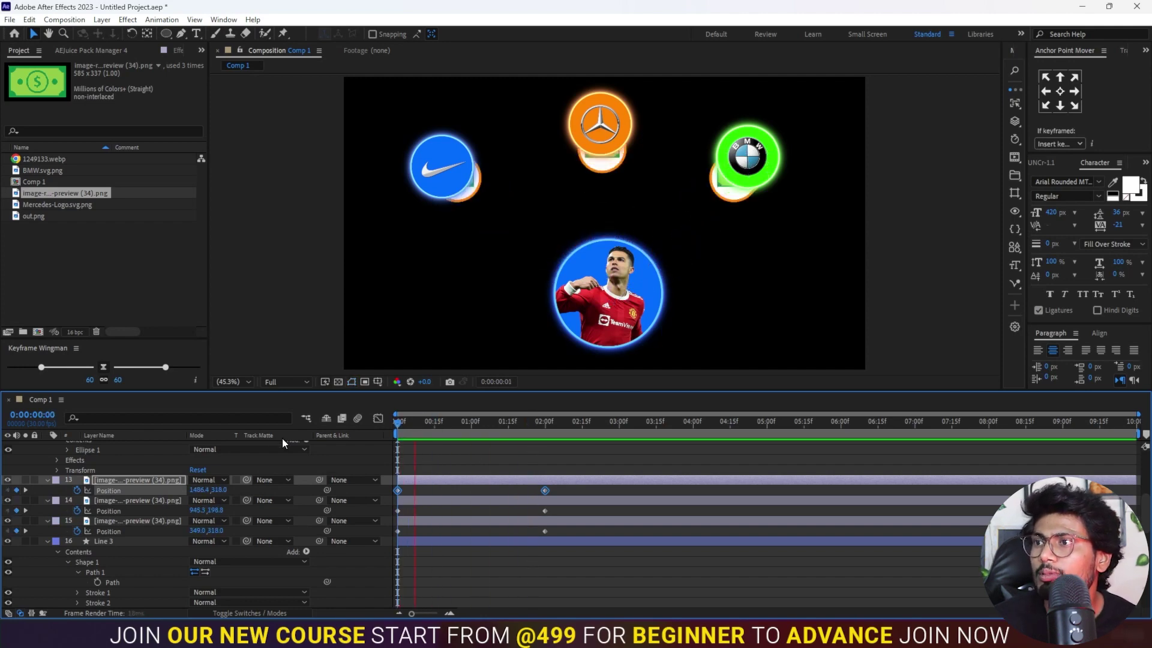
key("space")
left_click_drag(563, 486, 381, 537)
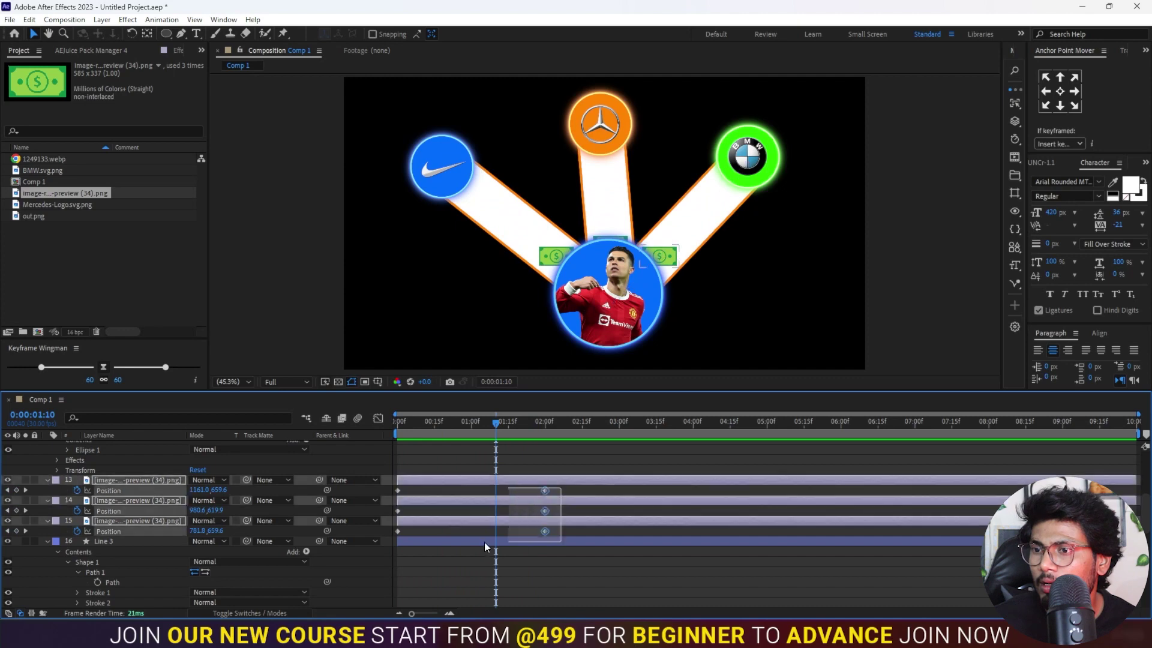
key("F9")
left_click(597, 563)
left_click(433, 478)
key("Home")
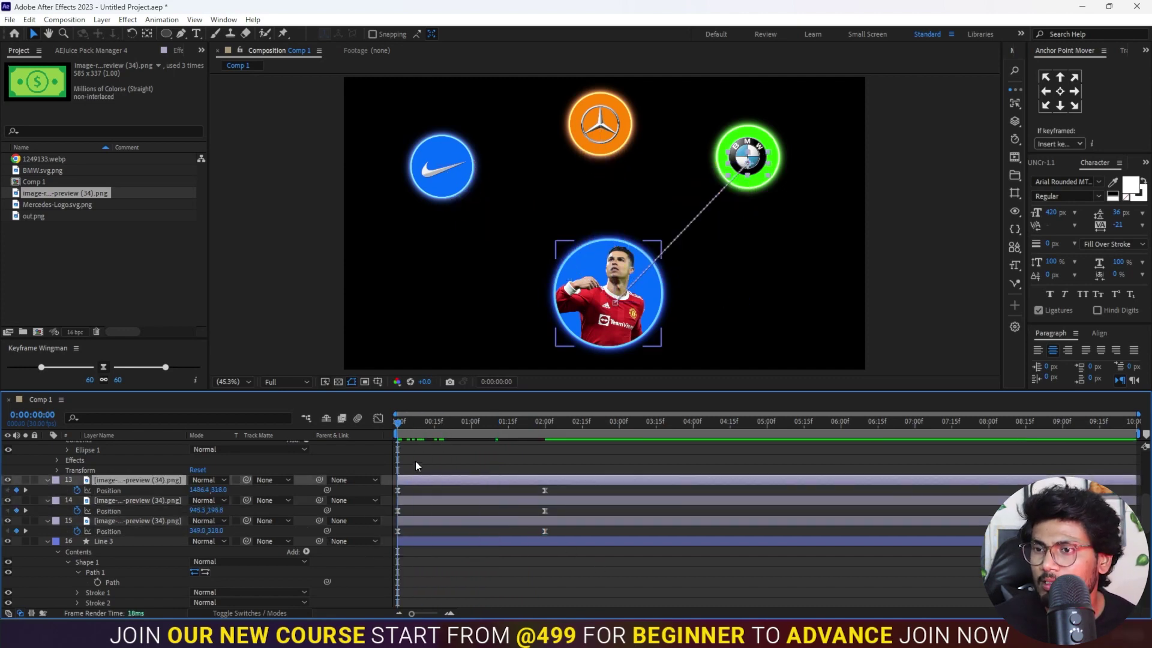
Shift the three Line layers and the money layers to start around 2 seconds
left_click(428, 524)
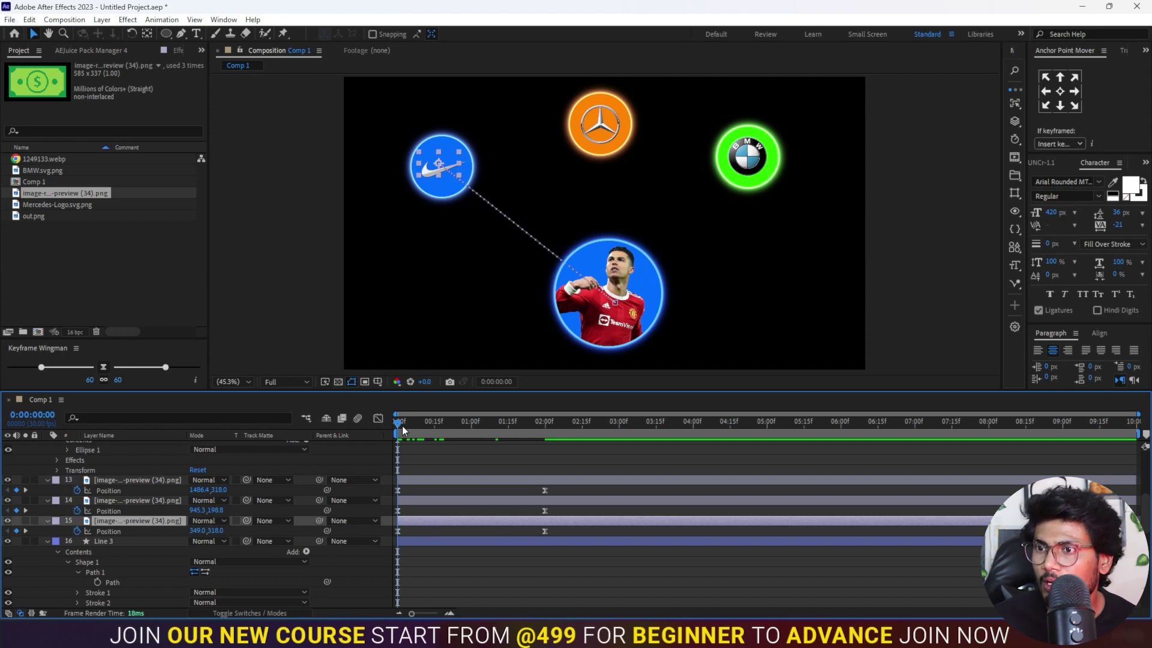
left_click_drag(398, 422, 436, 430)
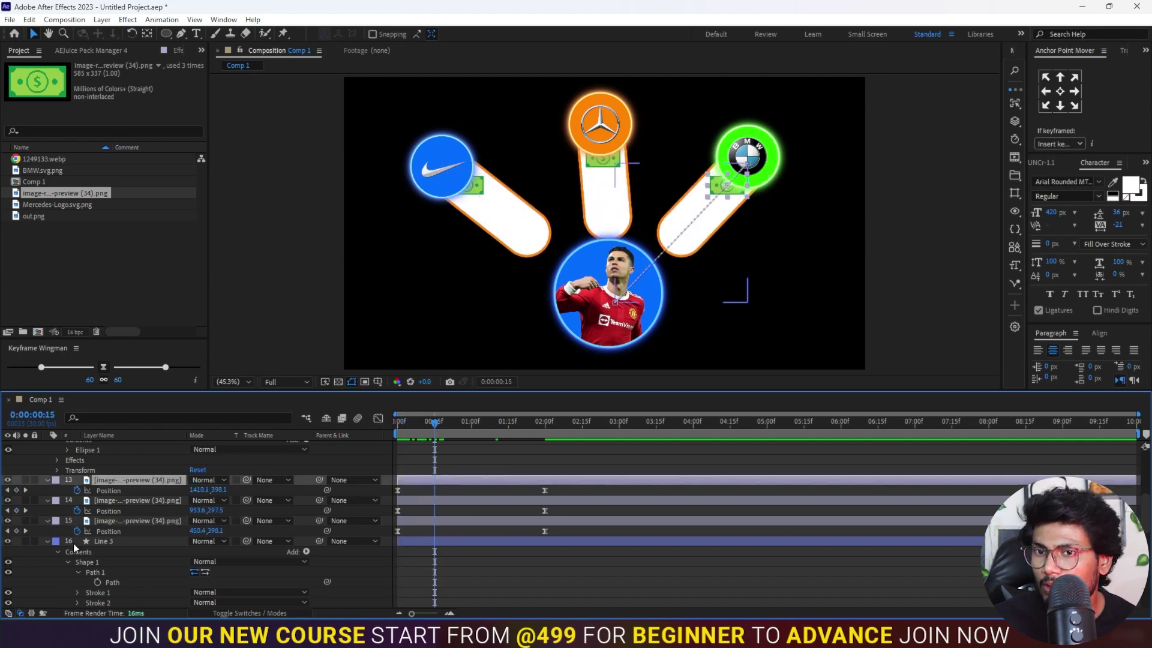
left_click(48, 541)
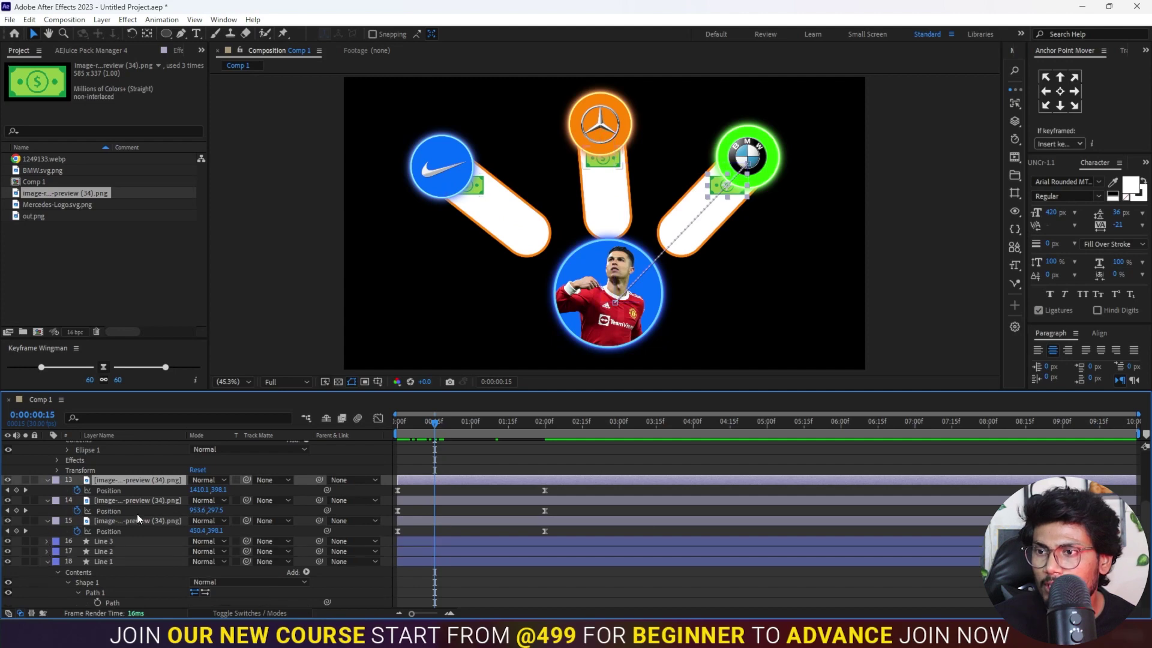
left_click(444, 560, "shift")
left_click_drag(430, 562, 535, 560)
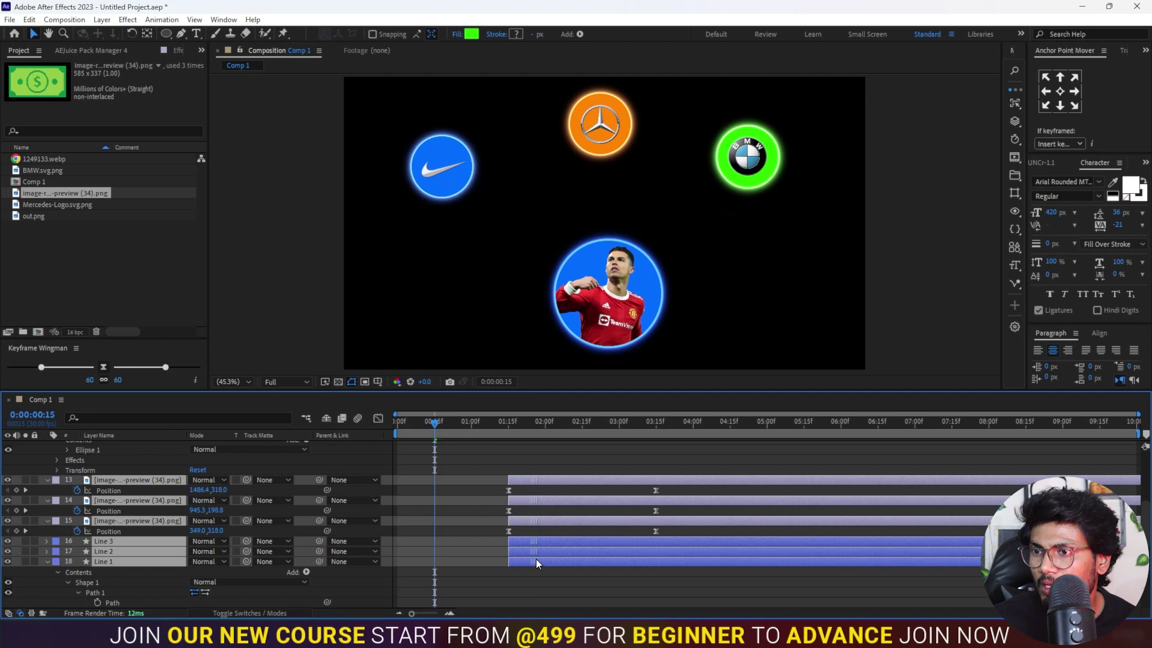
left_click_drag(534, 560, 570, 561)
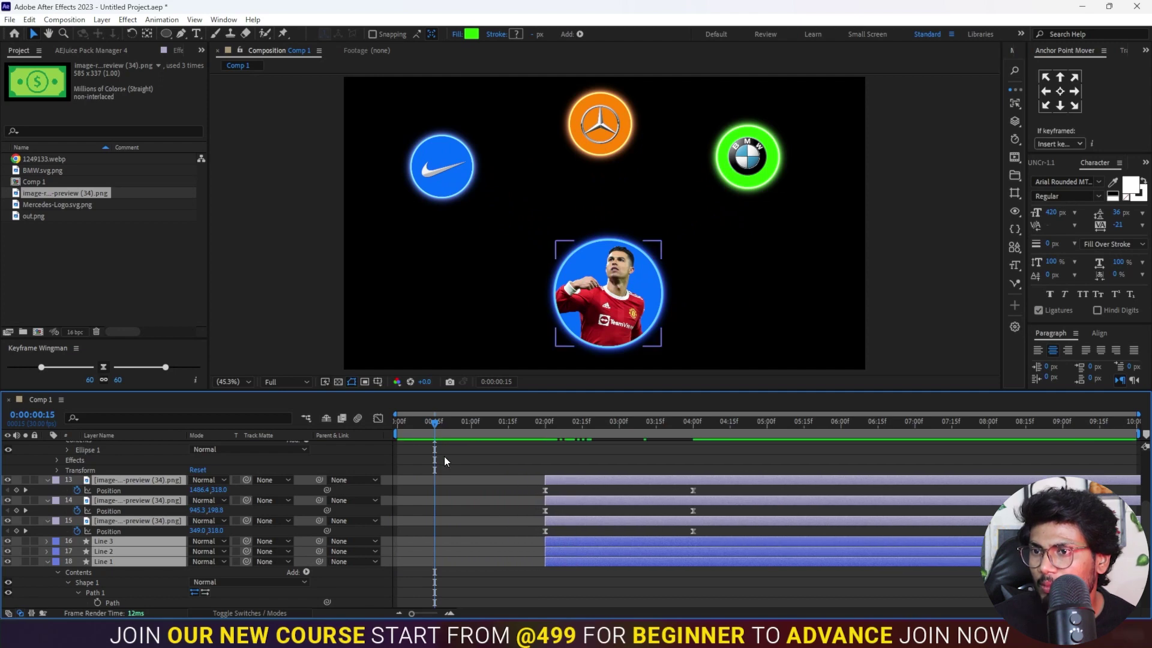
Delay only the three money layers so they start around 3 seconds
mouse_move(427, 423)
left_mouse_down()
mouse_move(369, 426)
mouse_move(650, 448)
left_mouse_up()
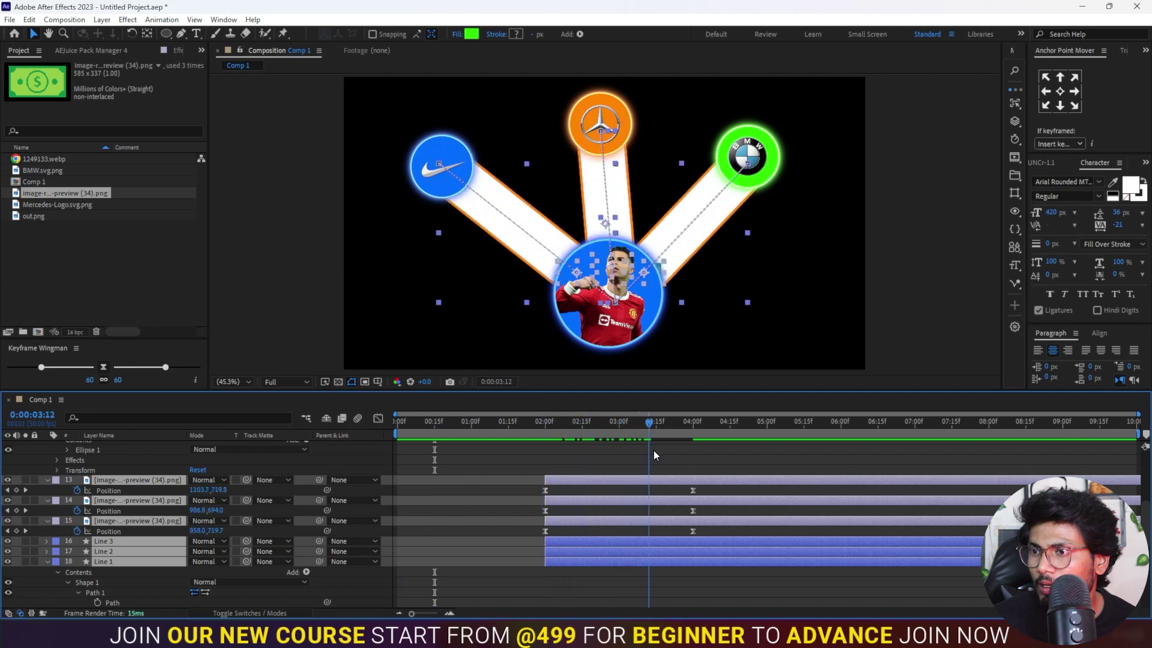
left_click(624, 466)
left_click(605, 480)
left_click(596, 521, "shift")
left_click_drag(596, 520, 654, 523)
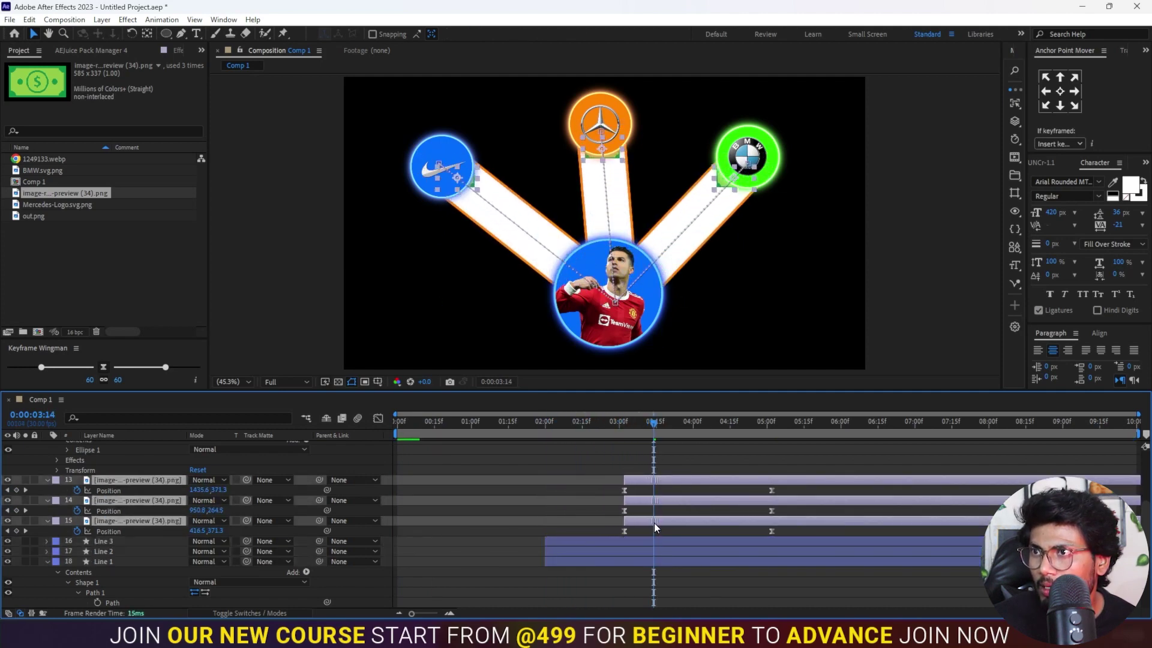
left_click(653, 523)
left_click(649, 499)
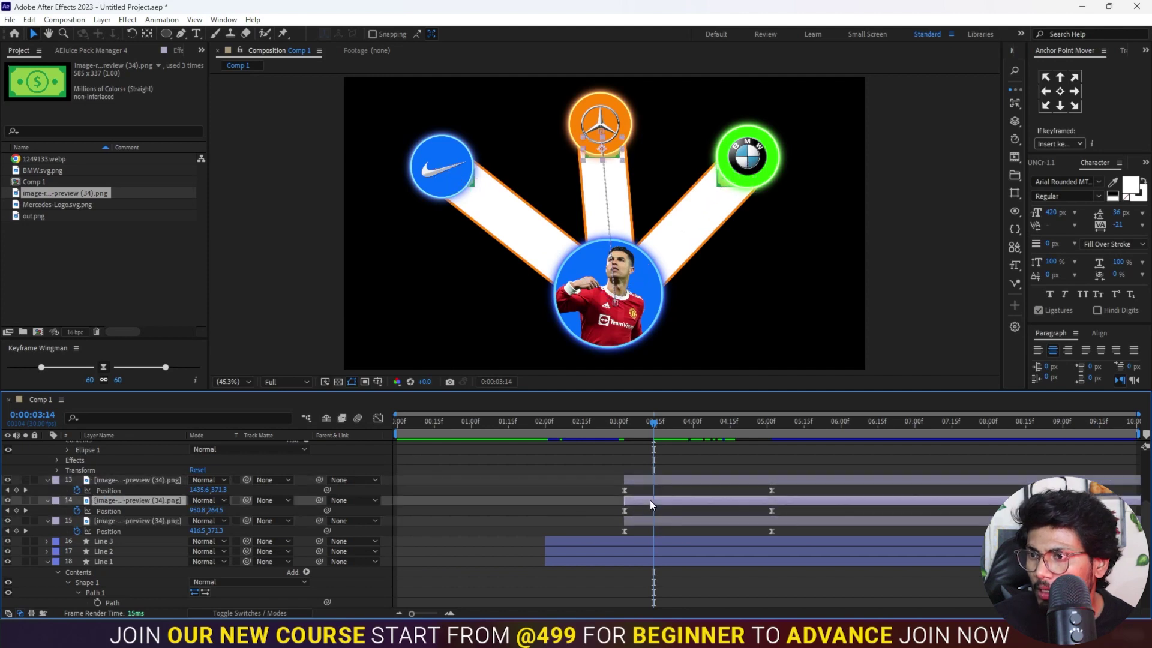
Make three staggered, later-starting copies of the Nike-side dollar note and check them sliding
left_click(642, 522)
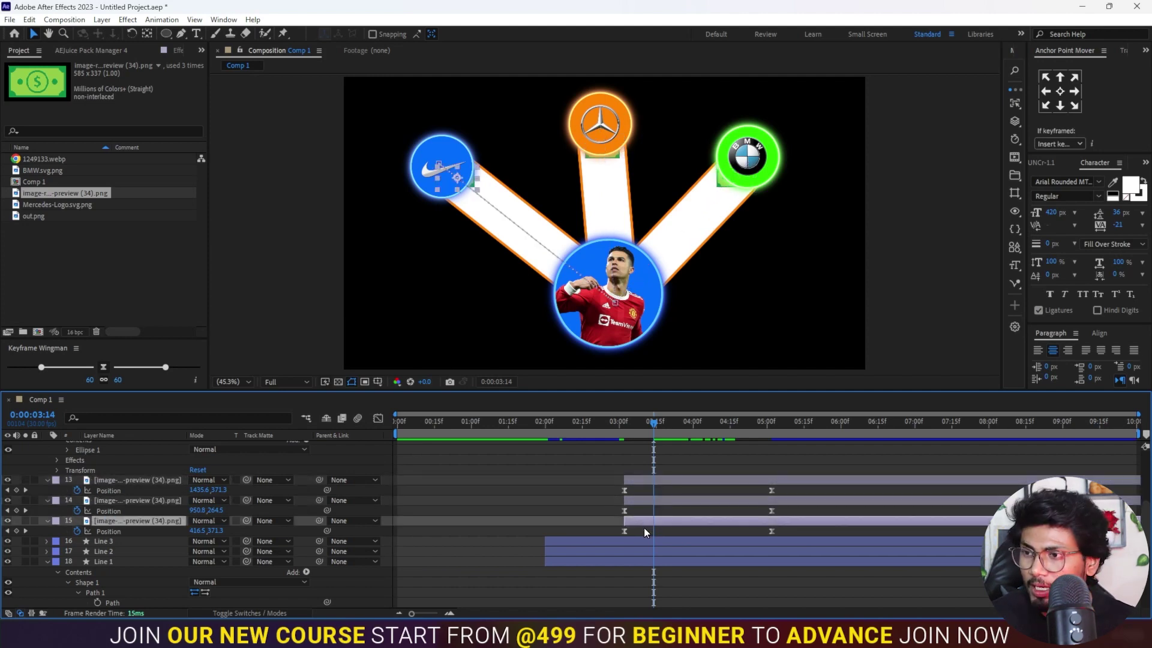
key("ctrl+d")
left_click_drag(642, 521, 670, 522)
key("ctrl+d")
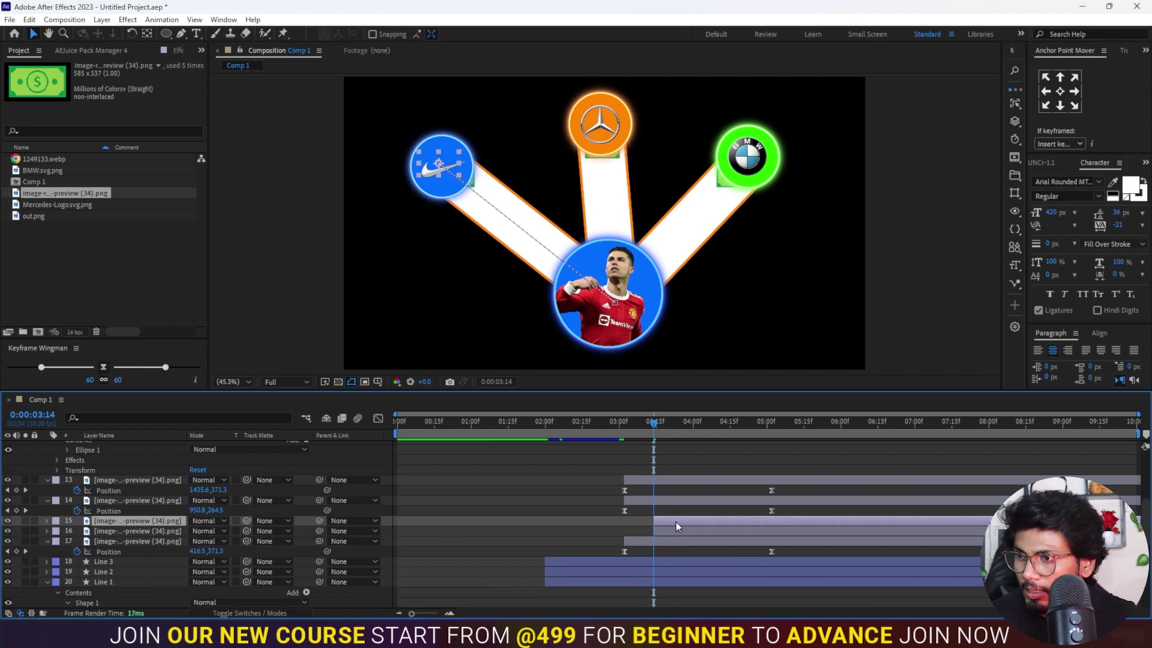
left_click_drag(676, 520, 731, 519)
key("ctrl+d")
key("ctrl+d")
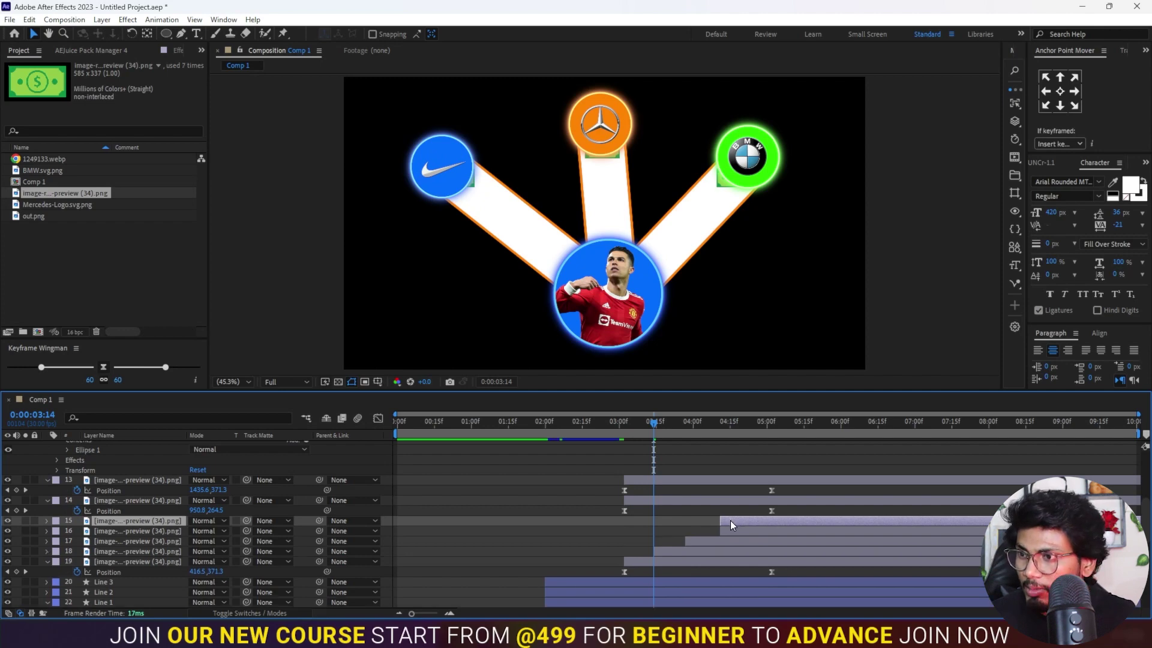
left_click_drag(737, 523, 761, 523)
left_click(609, 428)
left_click_drag(609, 428, 843, 447)
Duplicate the Mercedes-side dollar note several times, offsetting each copy later in time
left_click(636, 421)
left_click(659, 502)
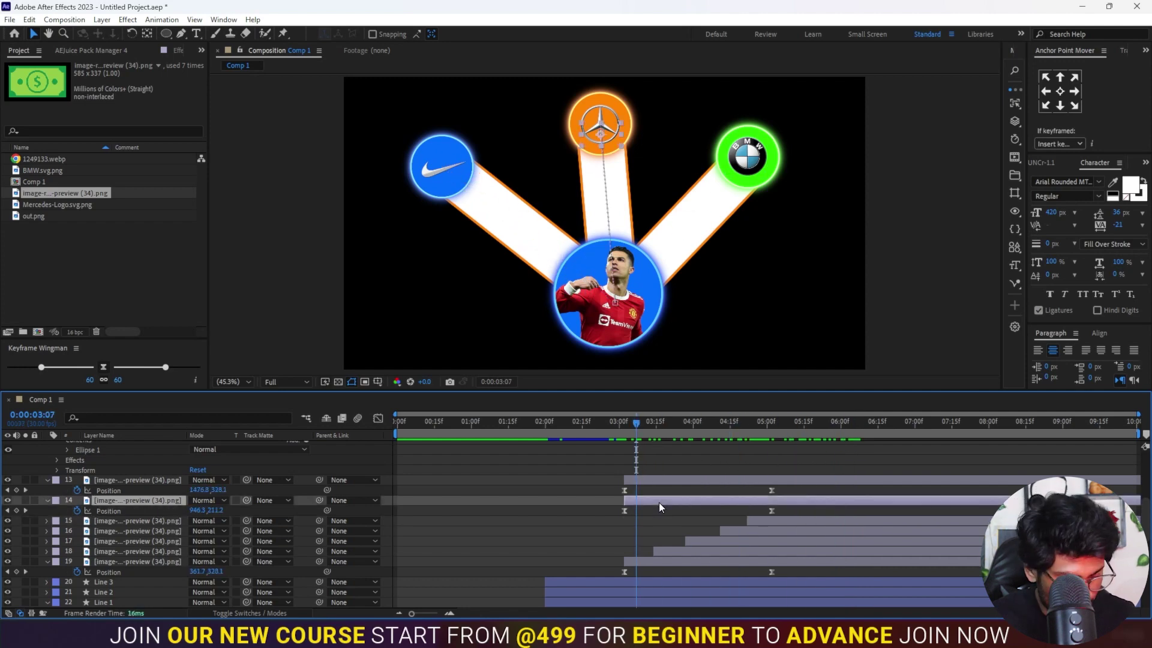
key("ctrl+d")
left_click_drag(642, 503, 668, 503)
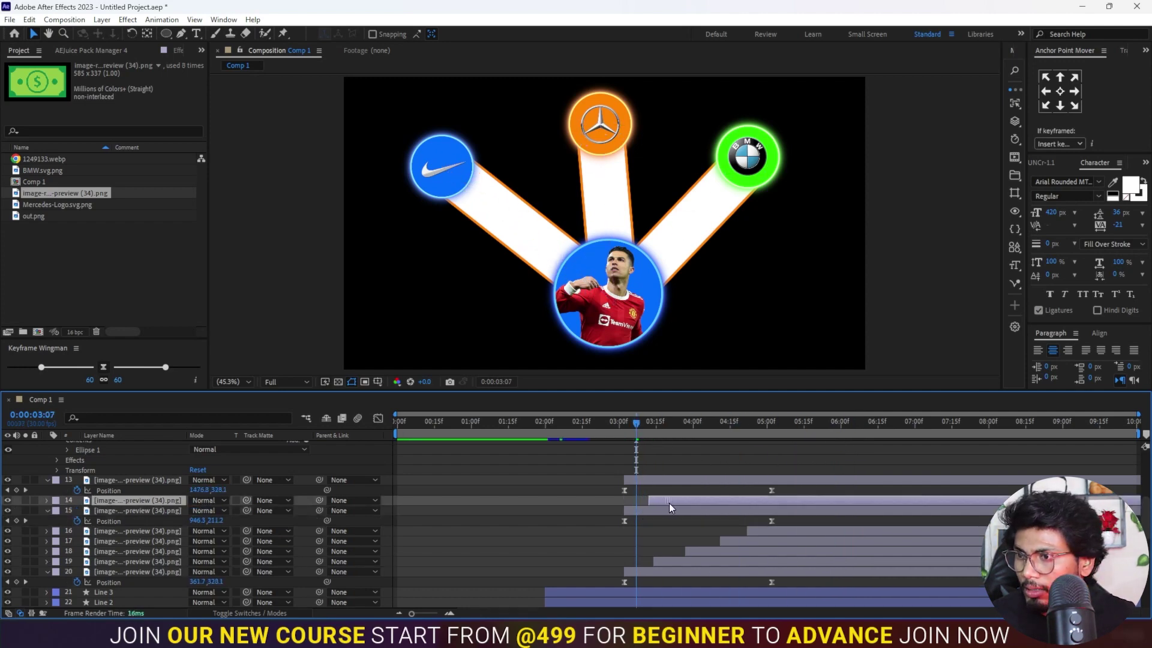
key("ctrl+d")
left_click_drag(668, 502, 760, 502)
key("ctrl+d")
key("ctrl+d")
Add staggered copies of the BMW-side dollar note and preview the notes streaming
left_click(714, 479)
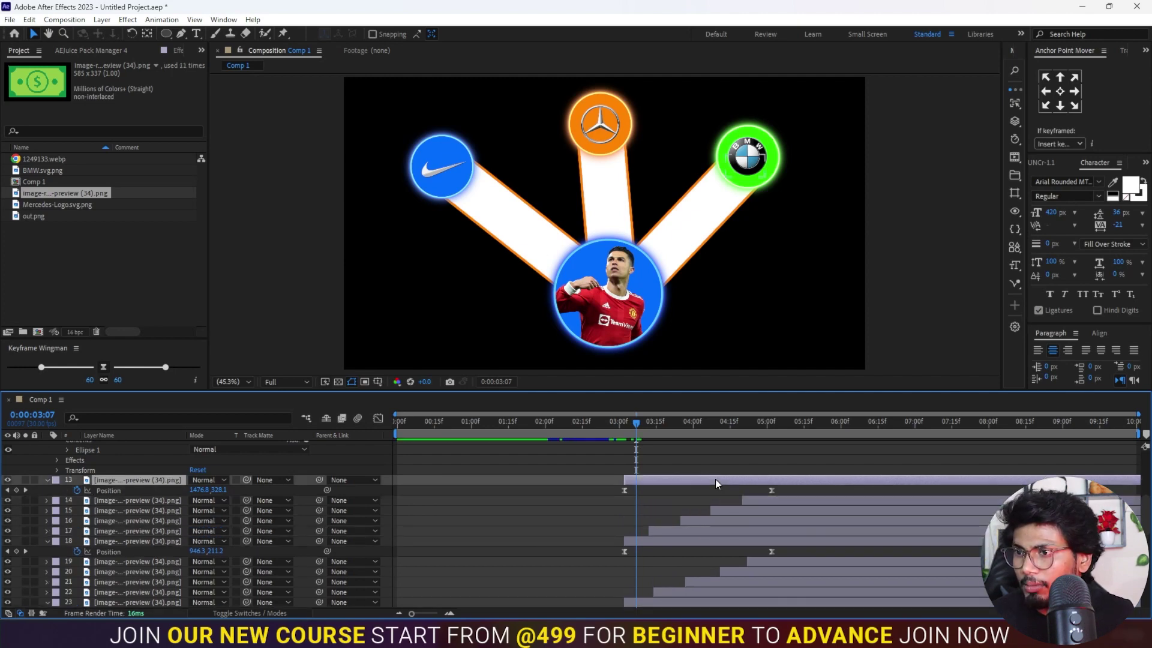
key("ctrl+d")
left_click_drag(675, 482, 764, 483)
key("ctrl+d")
key("ctrl+d")
key("ctrl+d")
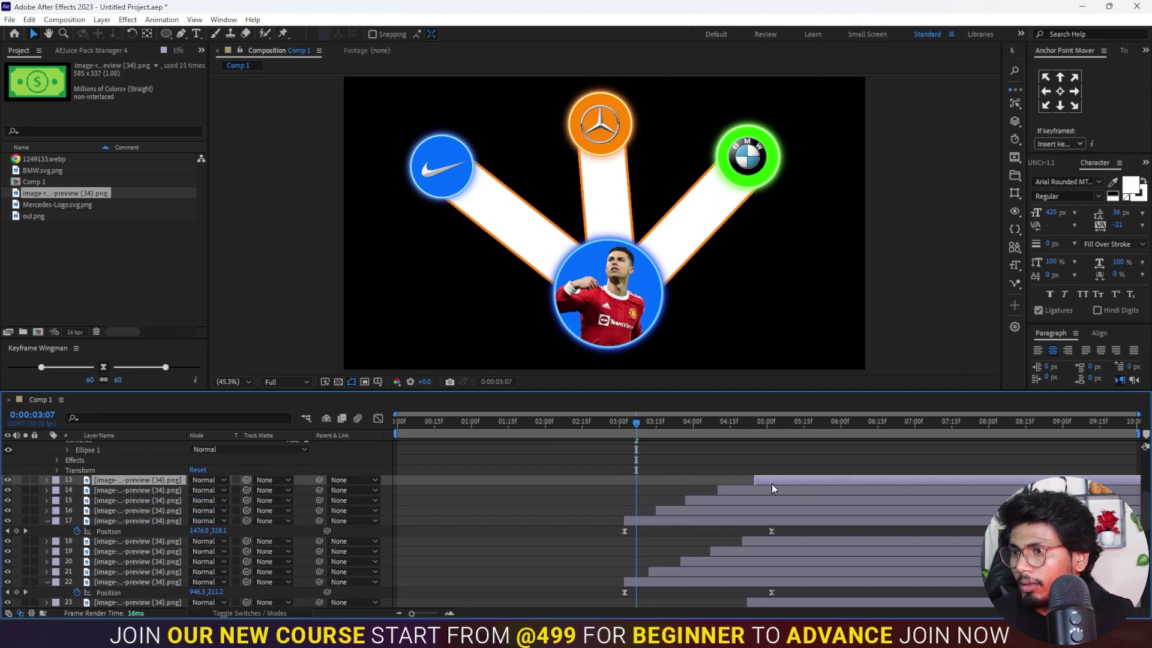
key("space")
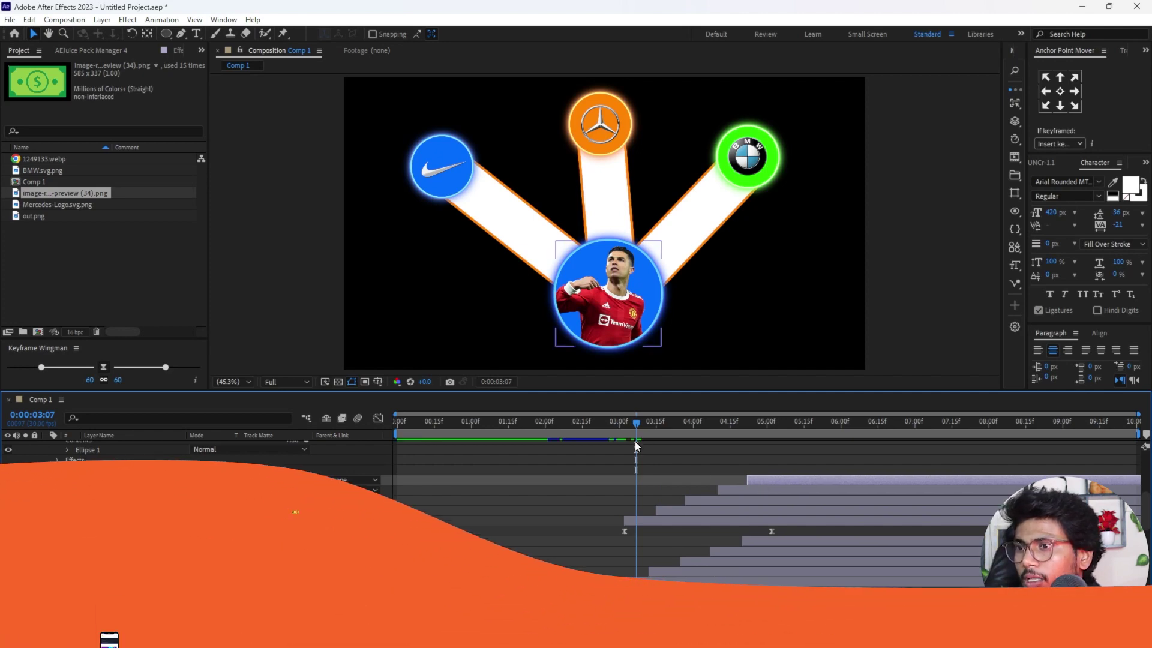
Parent the Nike logo and blue circle to the Blue Border layer
key("space")
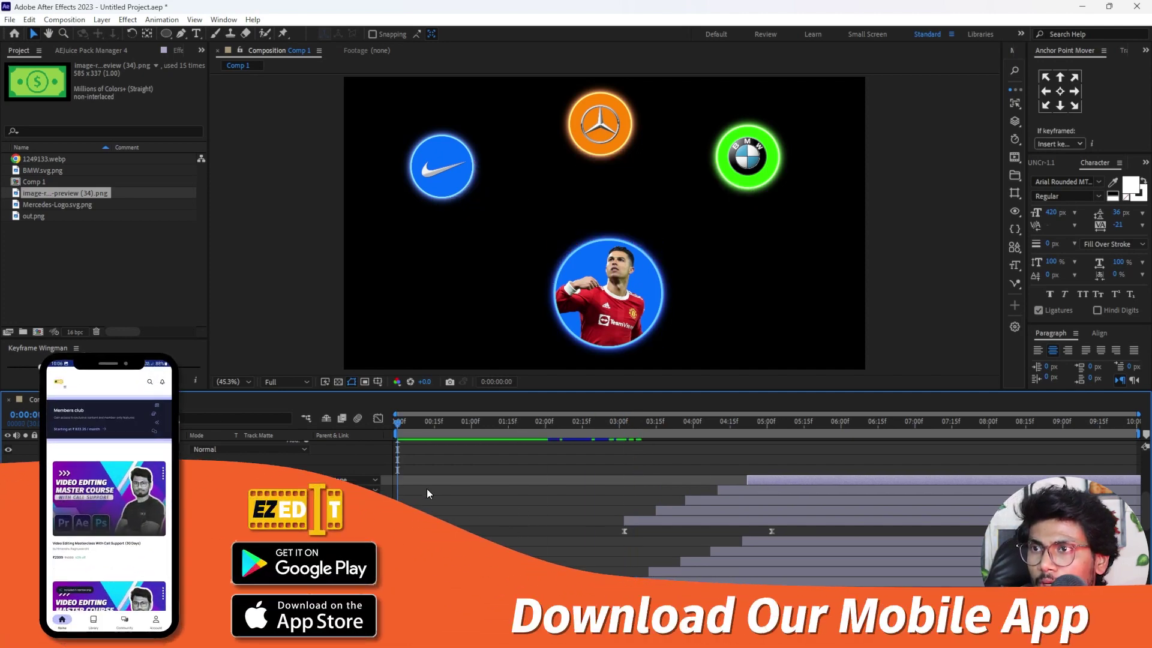
left_click(447, 185)
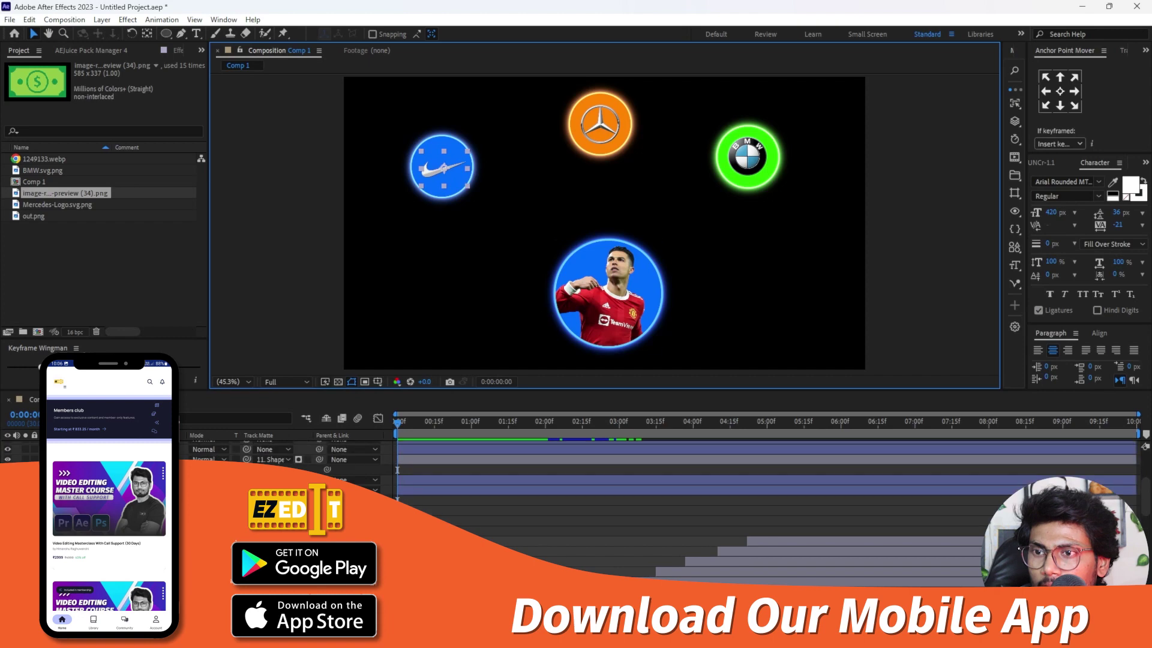
key("s")
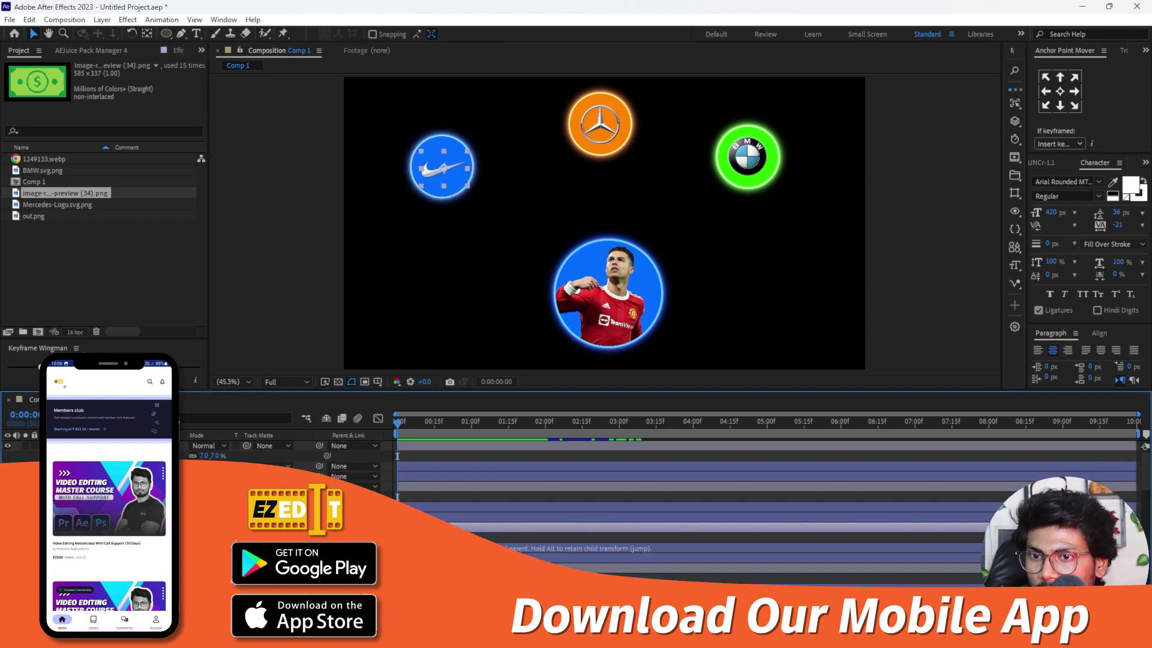
left_click_drag(319, 527, 135, 546)
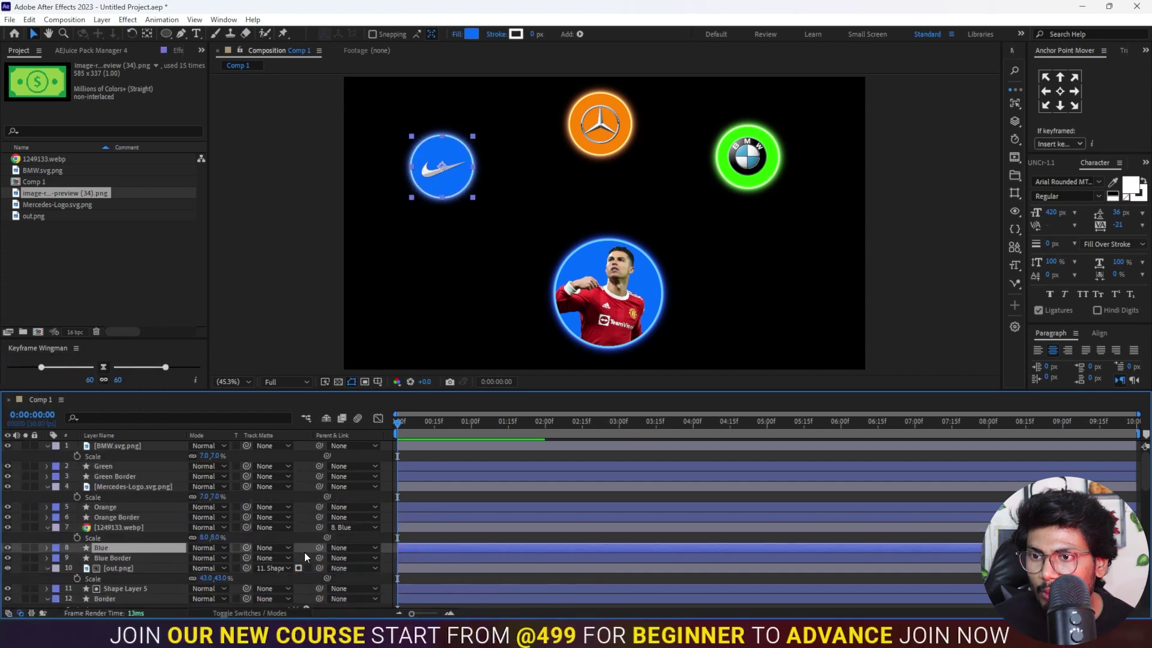
left_click_drag(319, 548, 146, 557)
left_click_drag(318, 528, 136, 556)
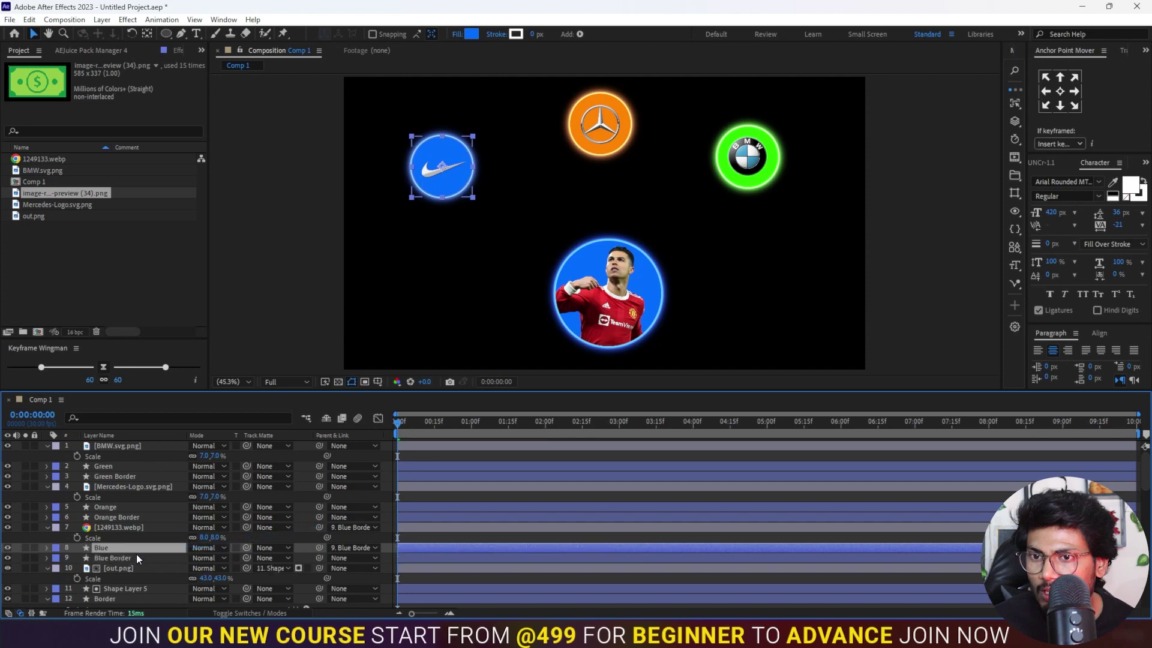
Parent the Mercedes logo and orange circle to the Orange Border layer
left_click(122, 467)
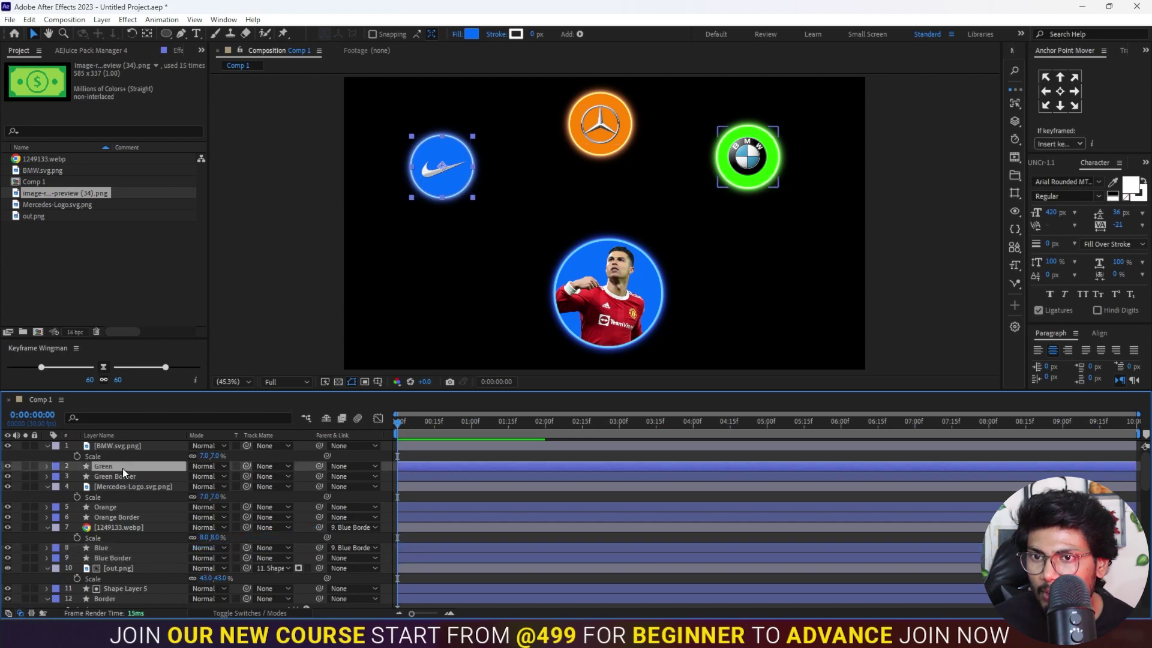
left_click(127, 447)
left_click(125, 487)
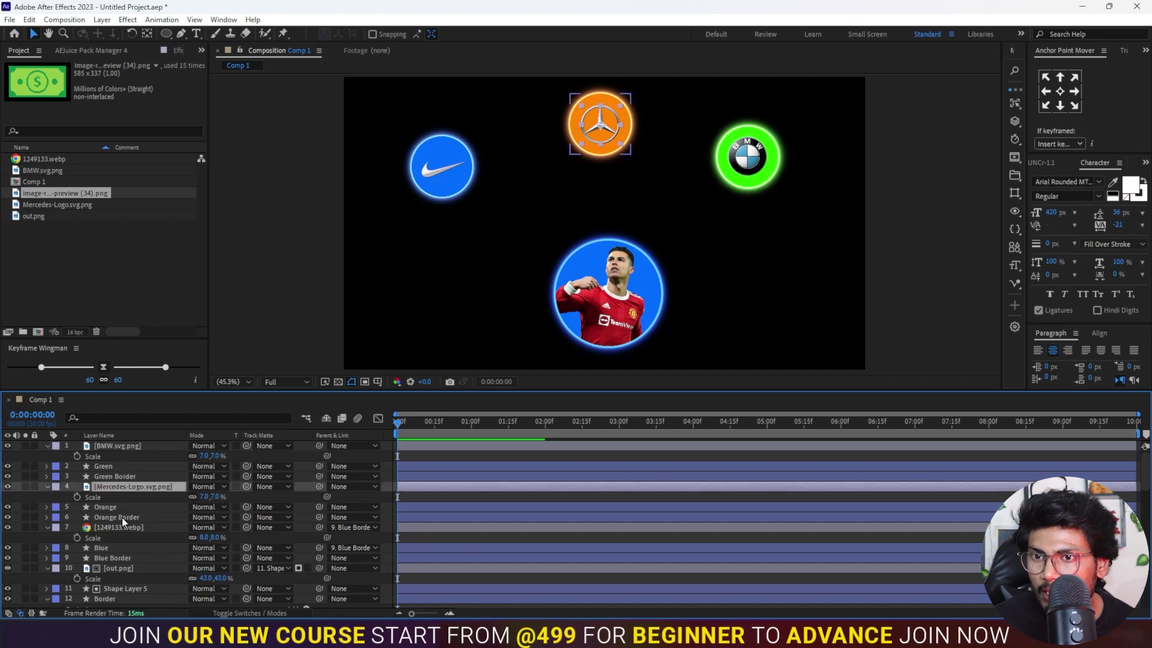
left_click(121, 506, "ctrl")
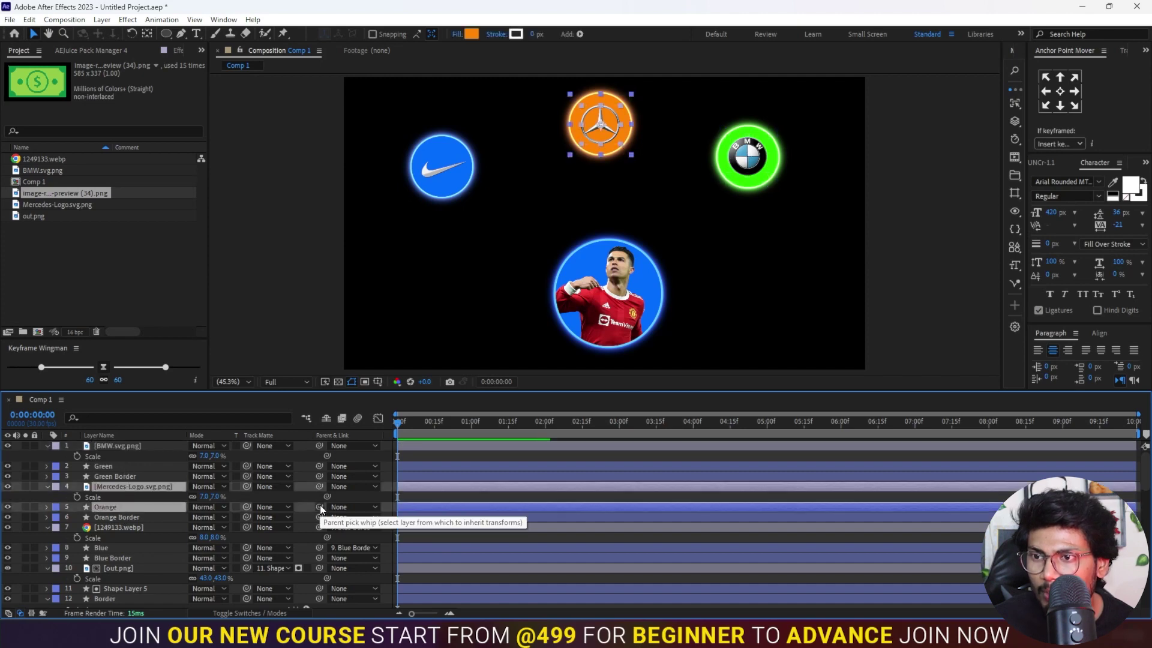
left_click_drag(319, 506, 156, 518)
Parent the BMW logo and green circle to the Green Border layer
left_click(145, 448)
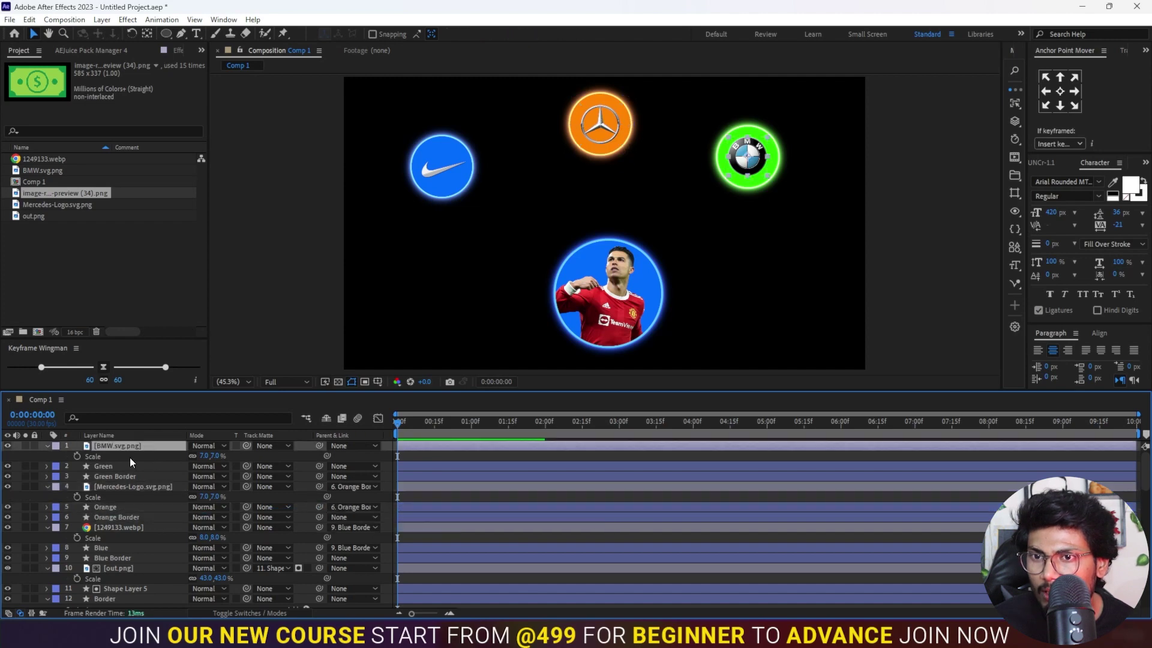
left_click(122, 466, "ctrl")
left_click_drag(318, 466, 143, 478)
left_click(412, 476)
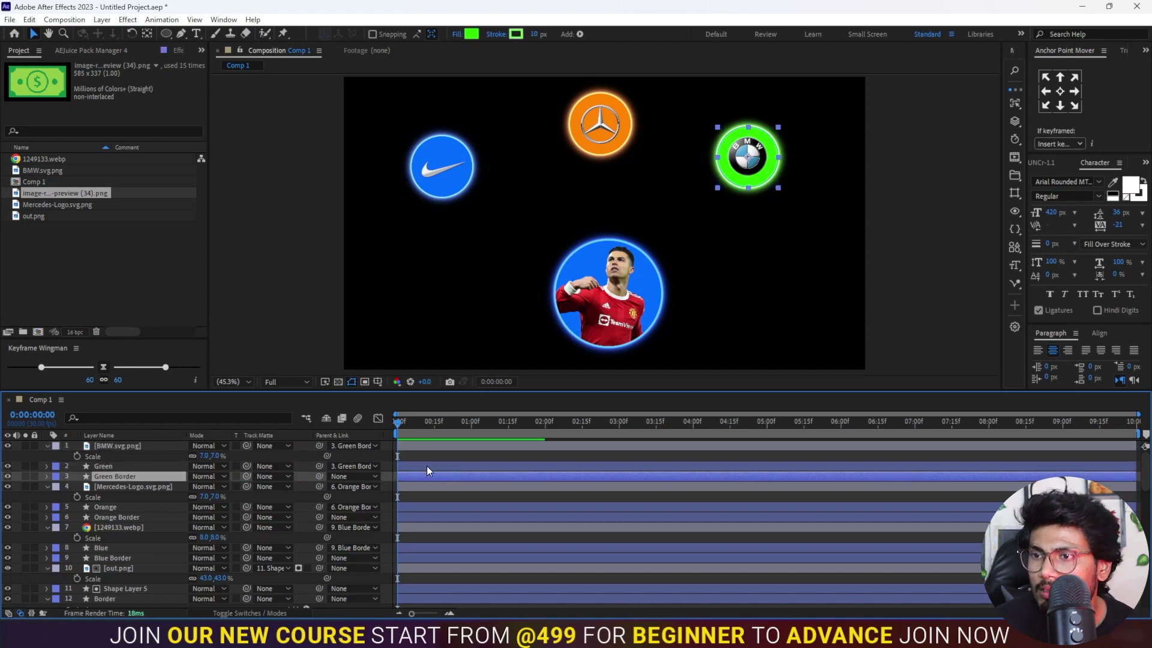
At 0:15, select the Green, Orange and Blue Border layers and show their Scale
left_click(434, 425)
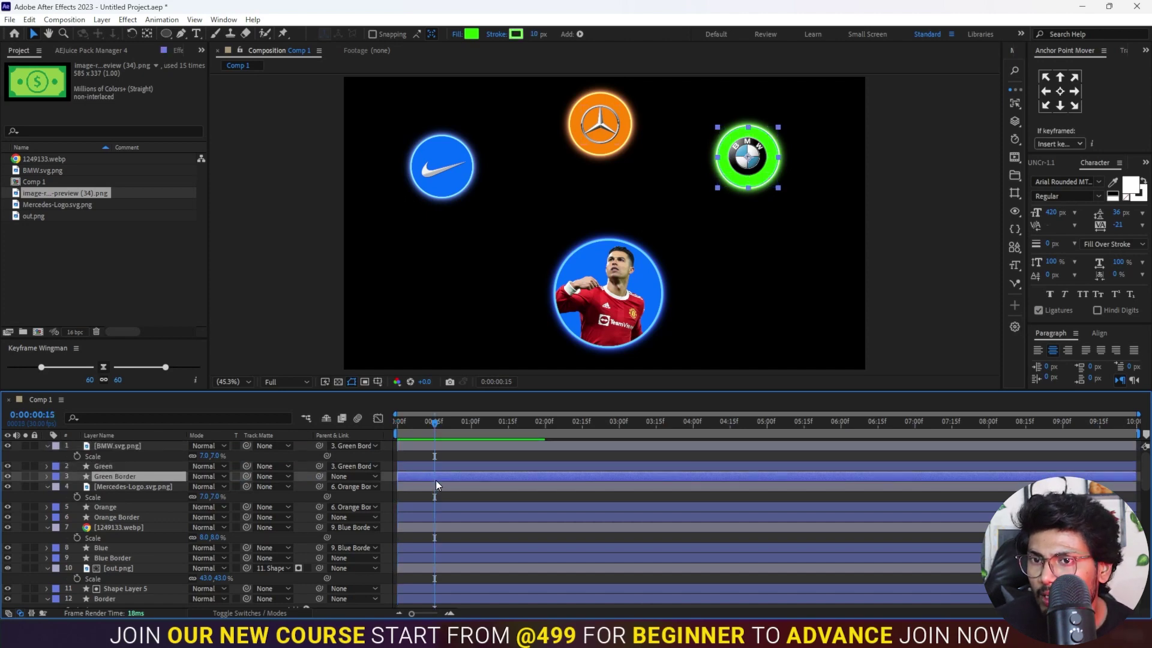
left_click(439, 517, "ctrl")
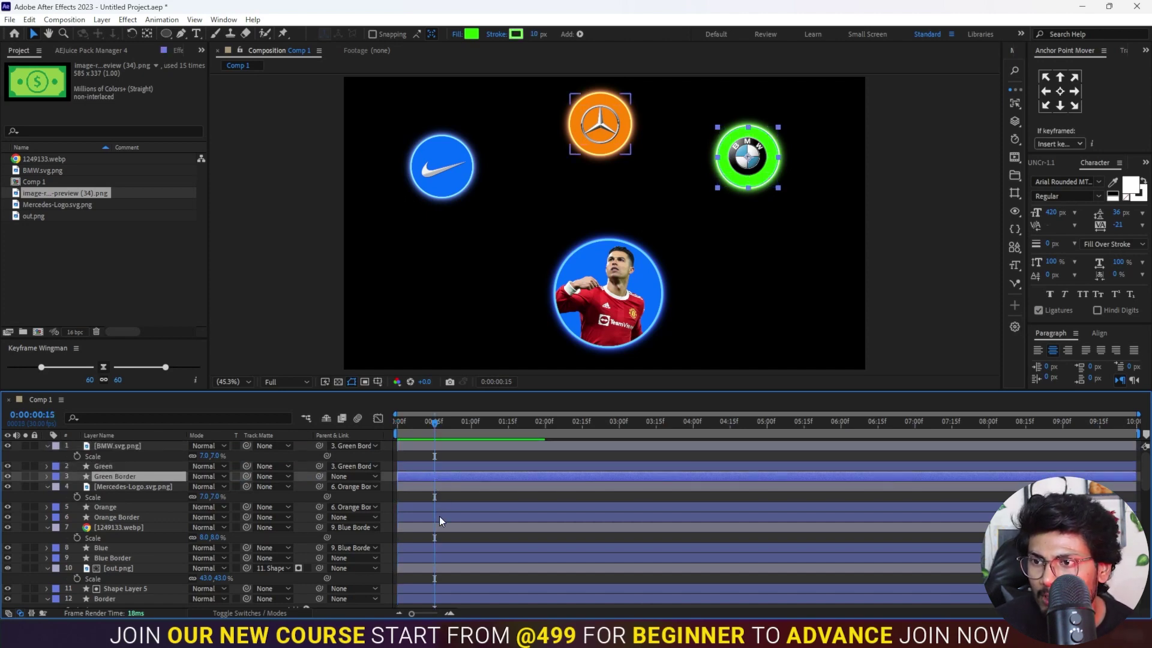
left_click(441, 557, "ctrl")
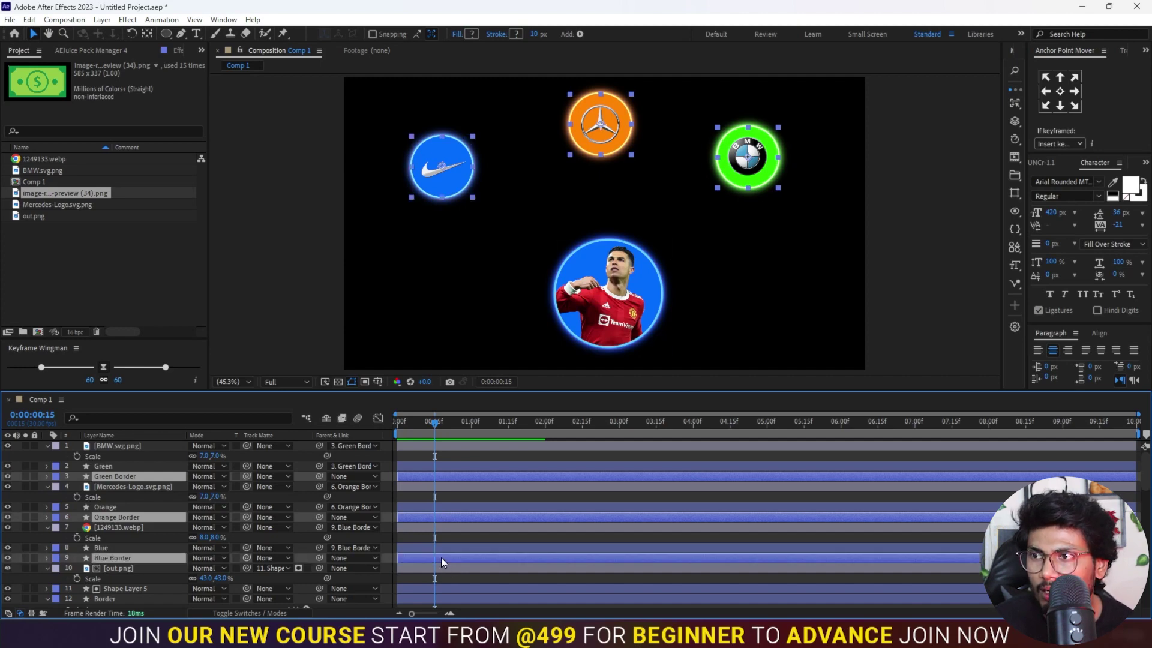
key("s")
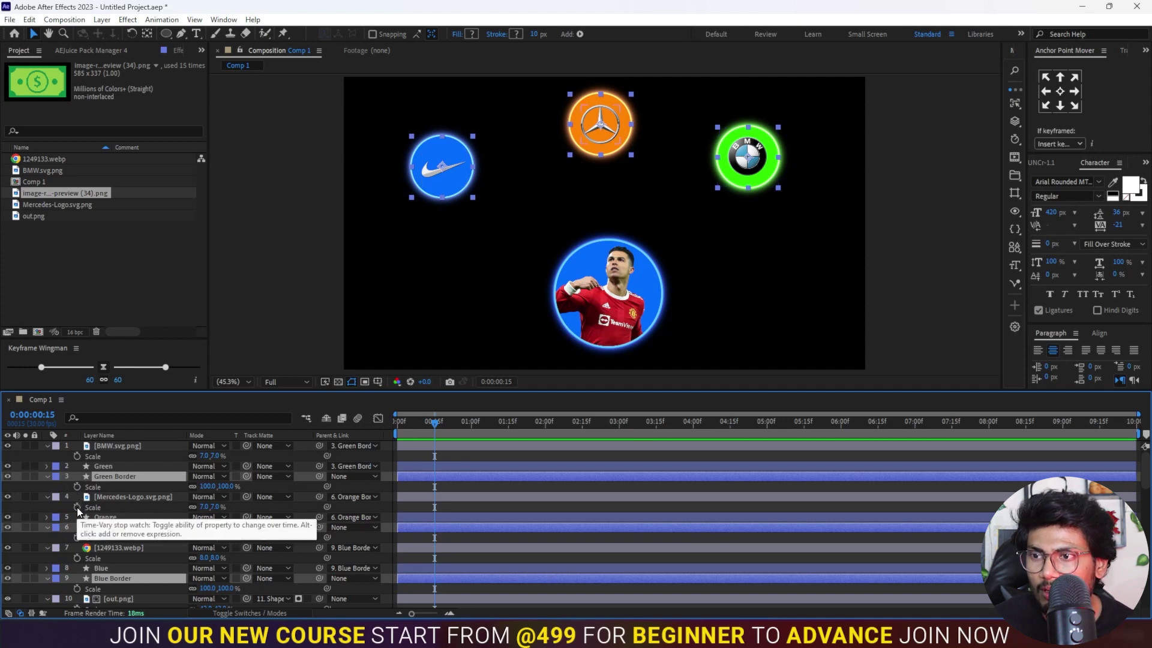
Keyframe the three borders' Scale at 100% on 0:15 and 0% at 0:00
key("alt+shift+s")
key("Home")
left_click(207, 486)
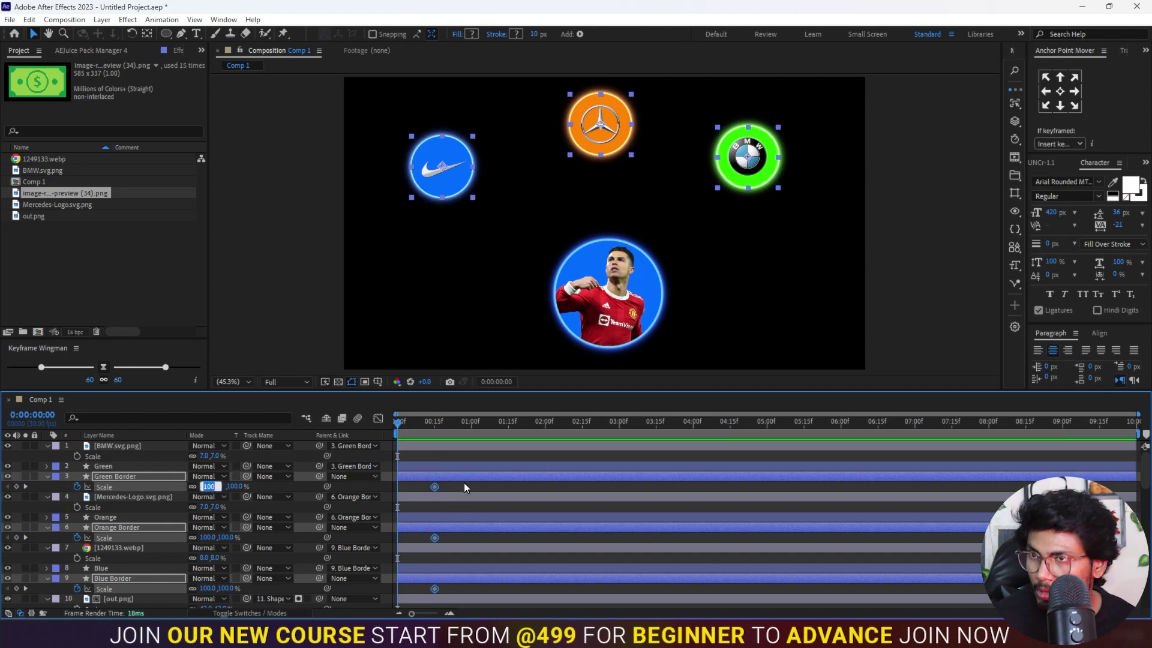
type("0")
key("Return")
Preview and scrub the border pop-in animation, stopping at 1:15
key("space")
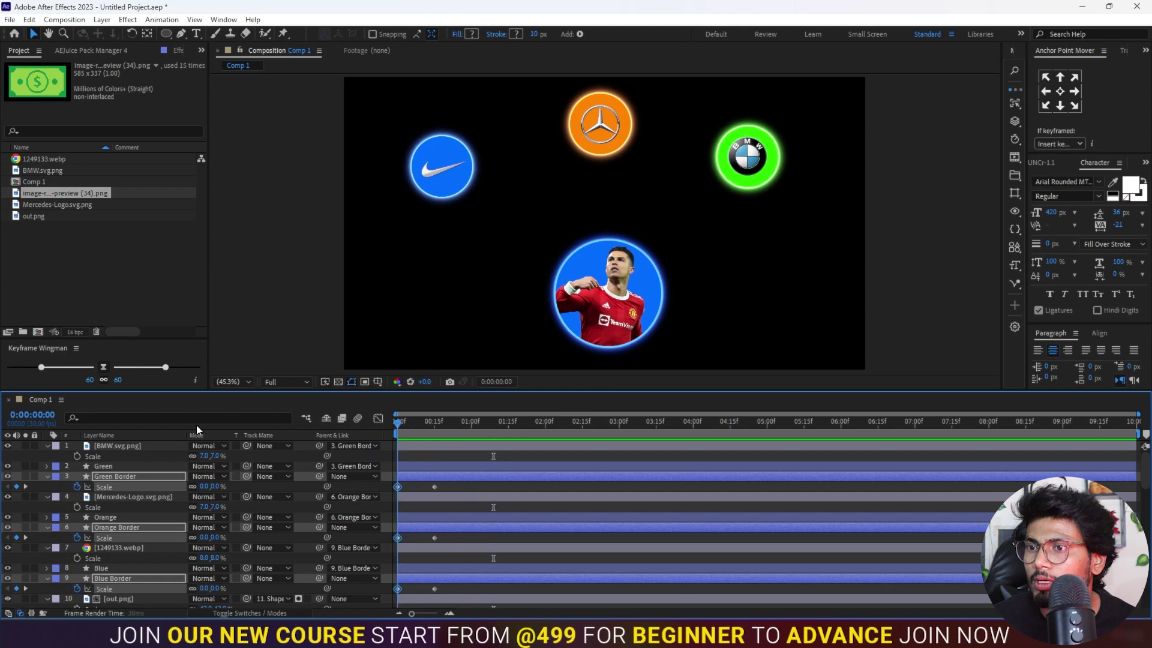
key("space")
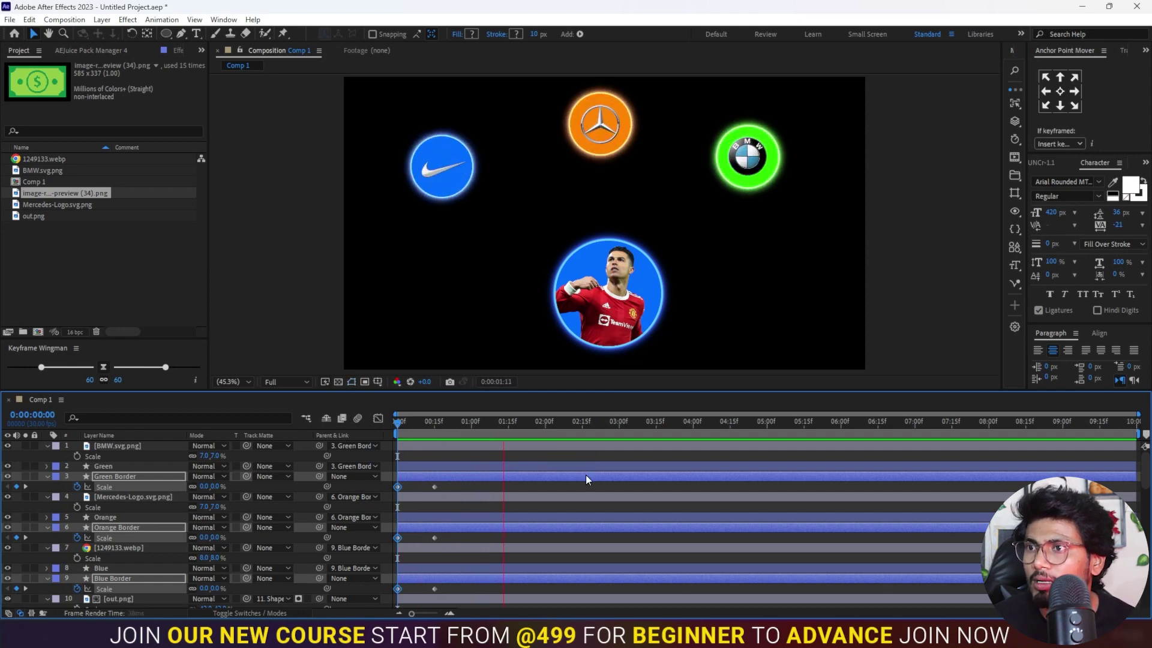
key("space")
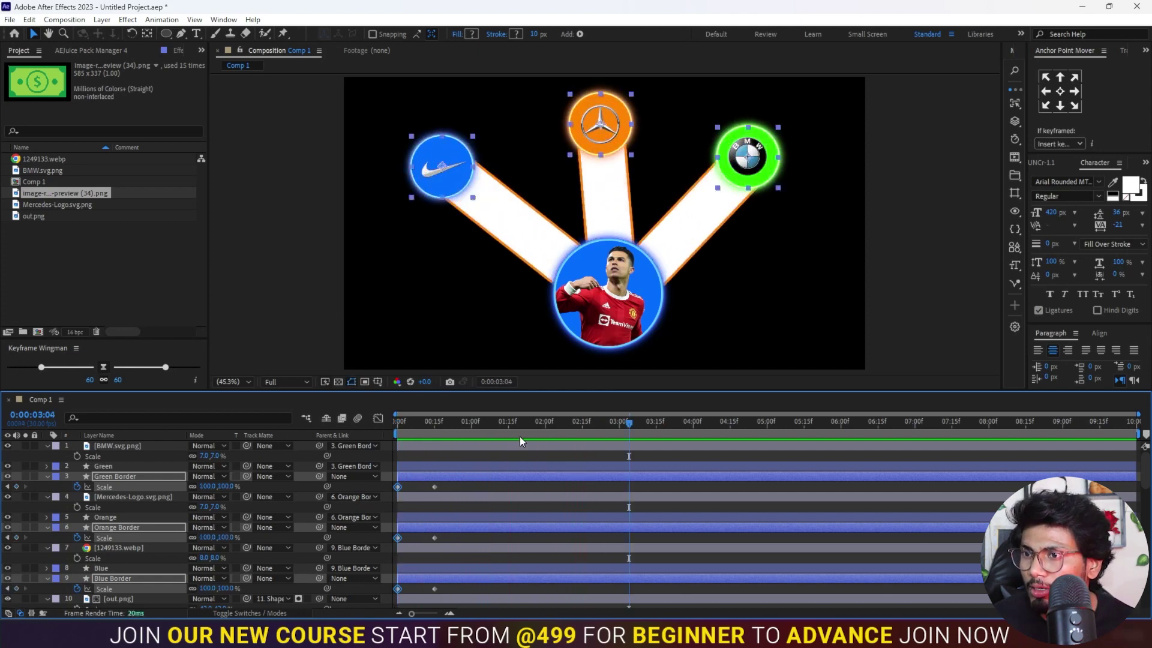
left_click_drag(509, 427, 470, 472)
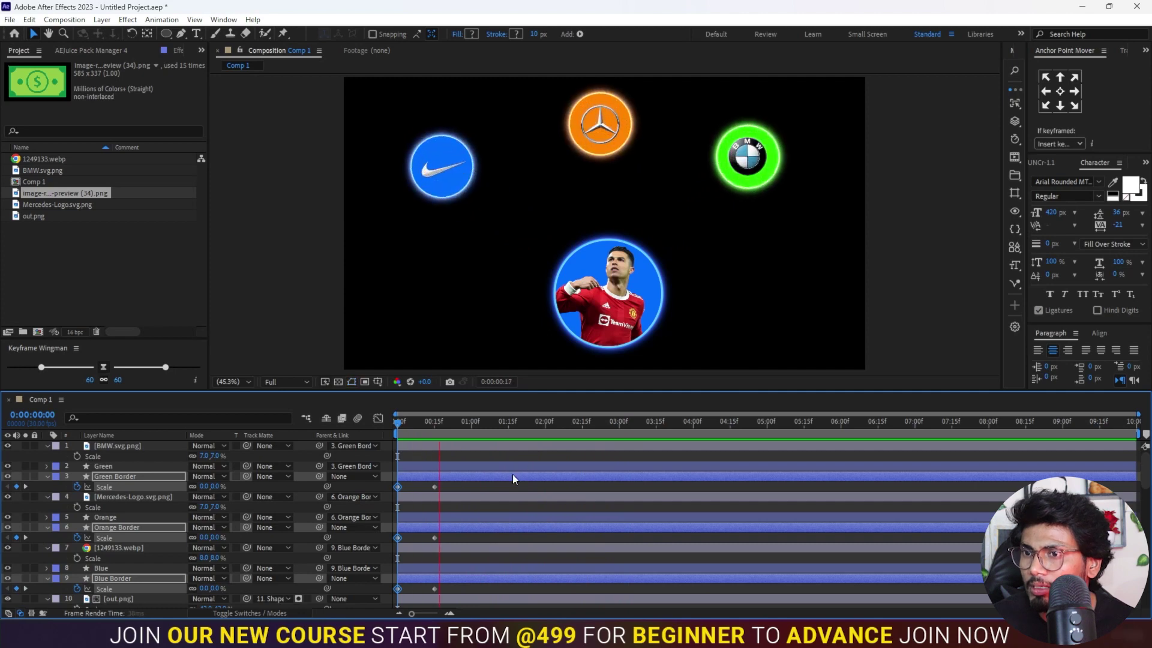
key("space")
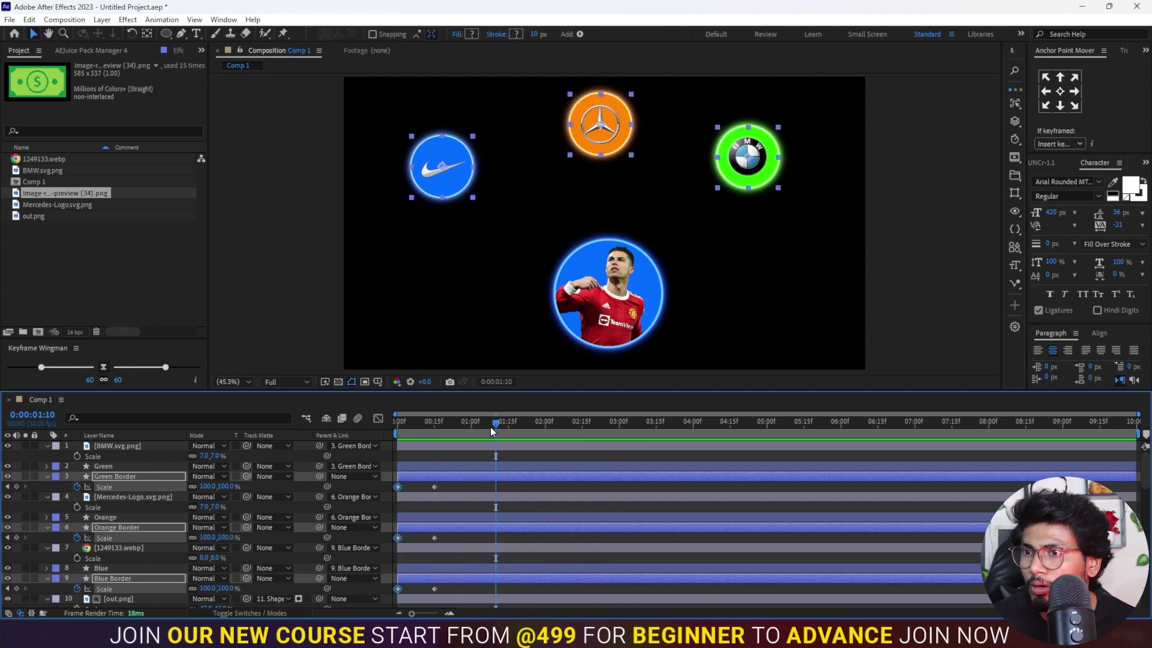
left_click(510, 428)
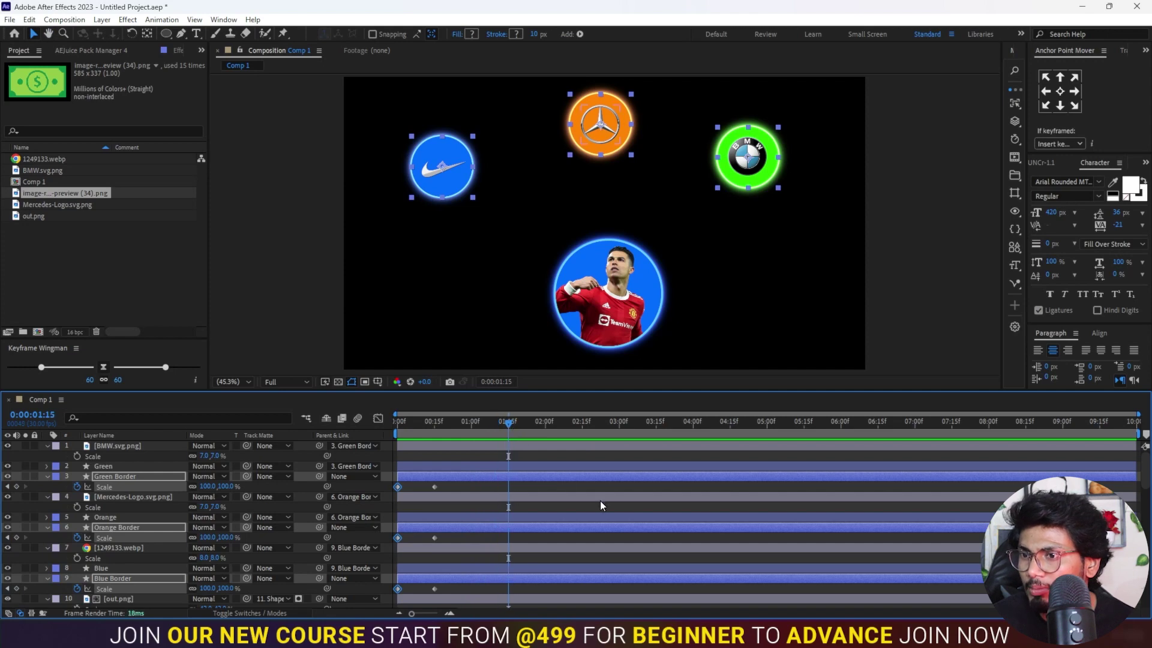
Move the Line 1–3 layers earlier in time and preview the result
scroll(600, 501, "down", 5)
scroll(600, 500, "down", 5)
scroll(607, 502, "down", 5)
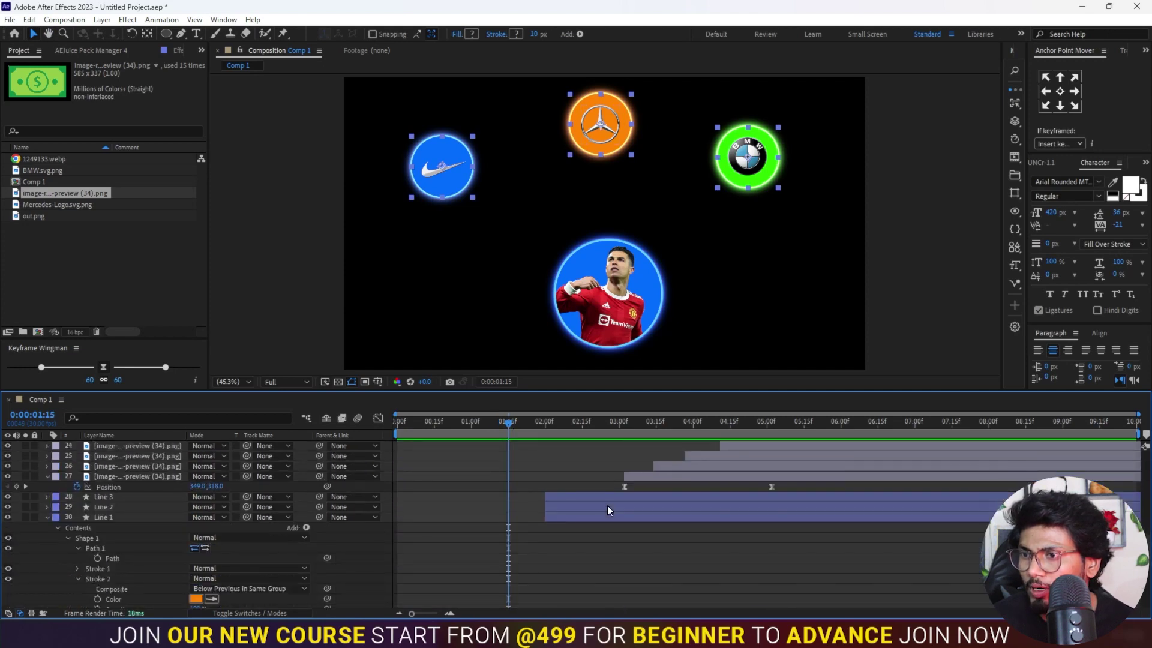
left_click(573, 517)
left_click(573, 495, "shift")
left_click_drag(575, 505, 538, 505)
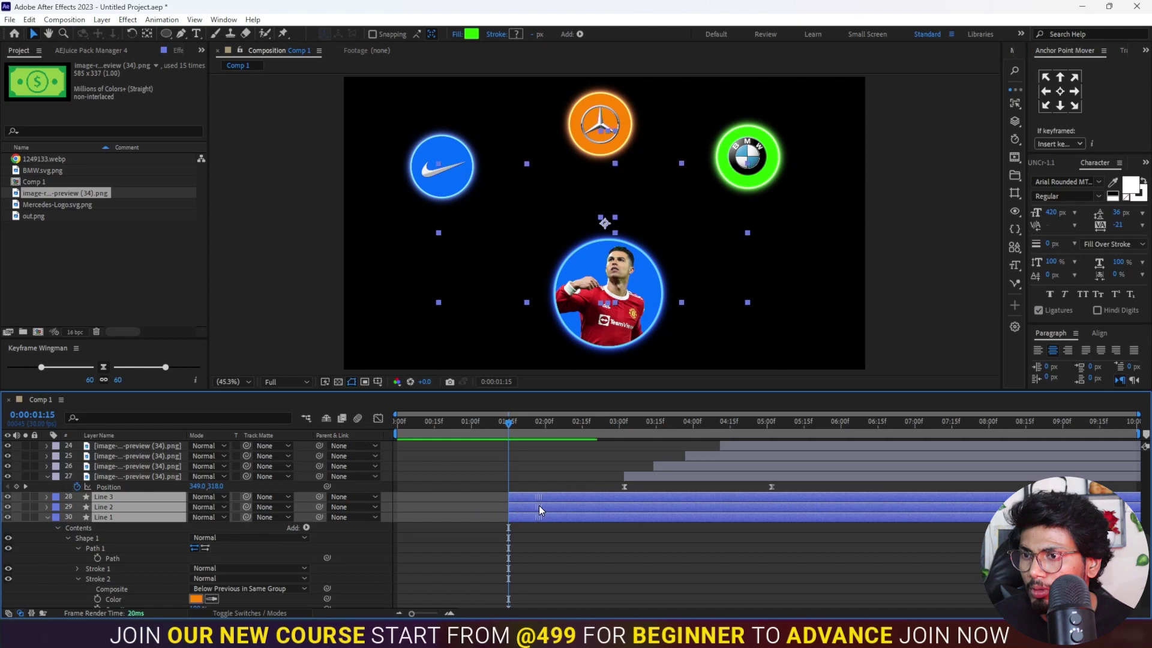
left_click(549, 534)
key("space")
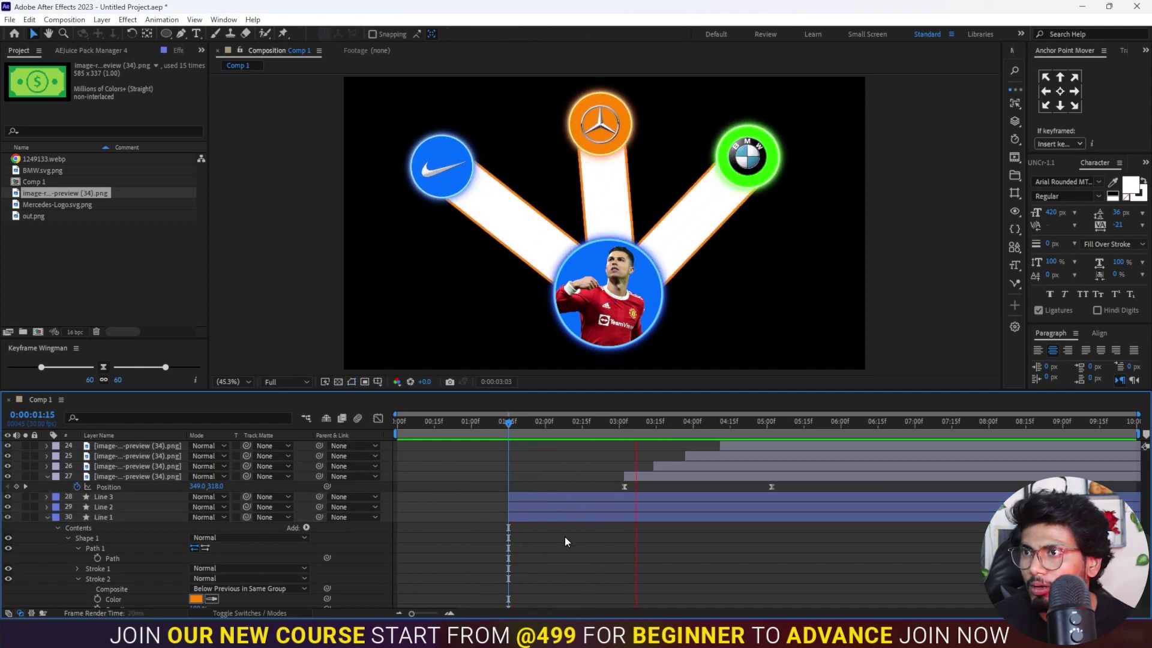
left_click(537, 498)
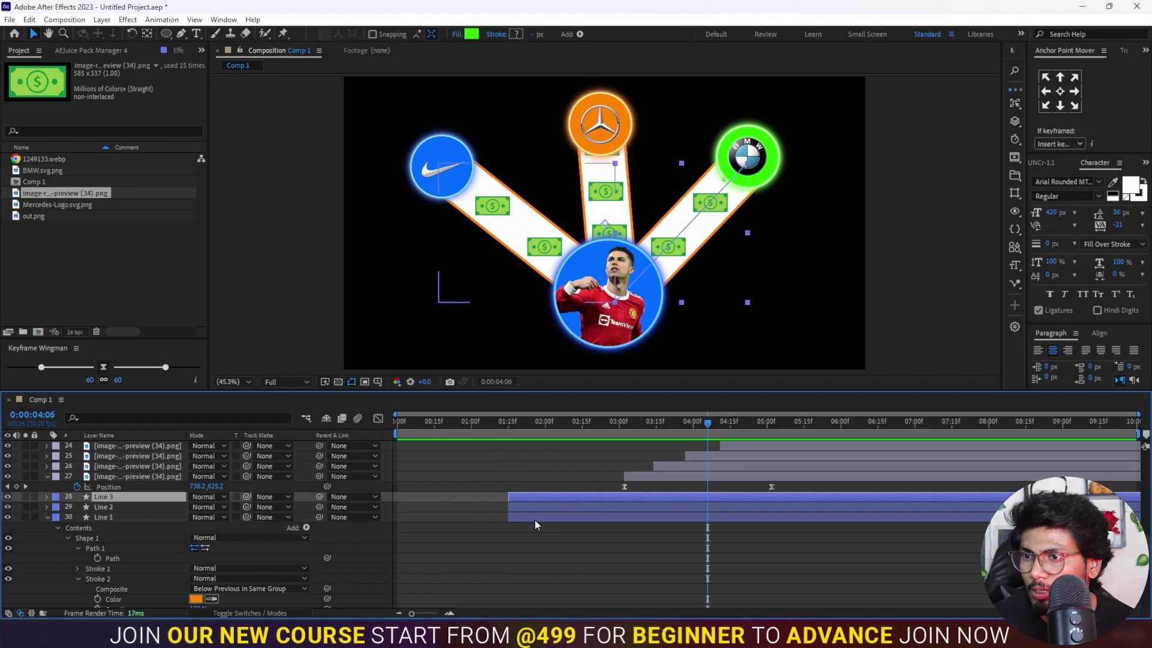
Set the three line layers to start at 1 second and replay from the start
left_click(534, 519, "shift")
left_click_drag(530, 519, 514, 519)
left_click(471, 430)
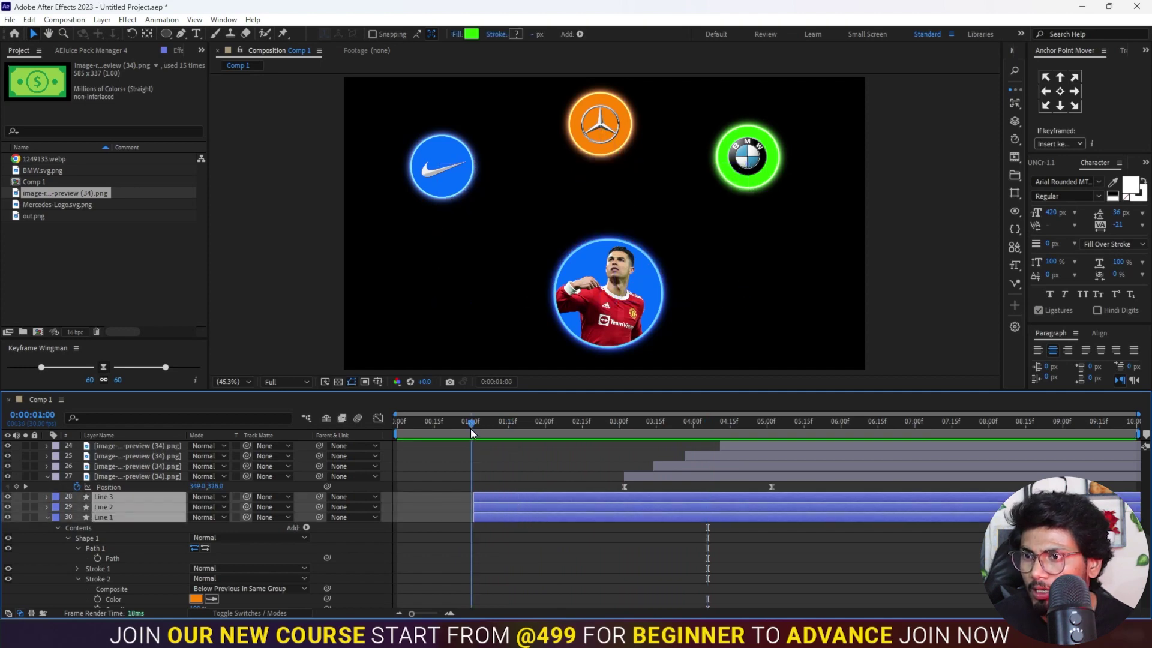
key("Home")
key("space")
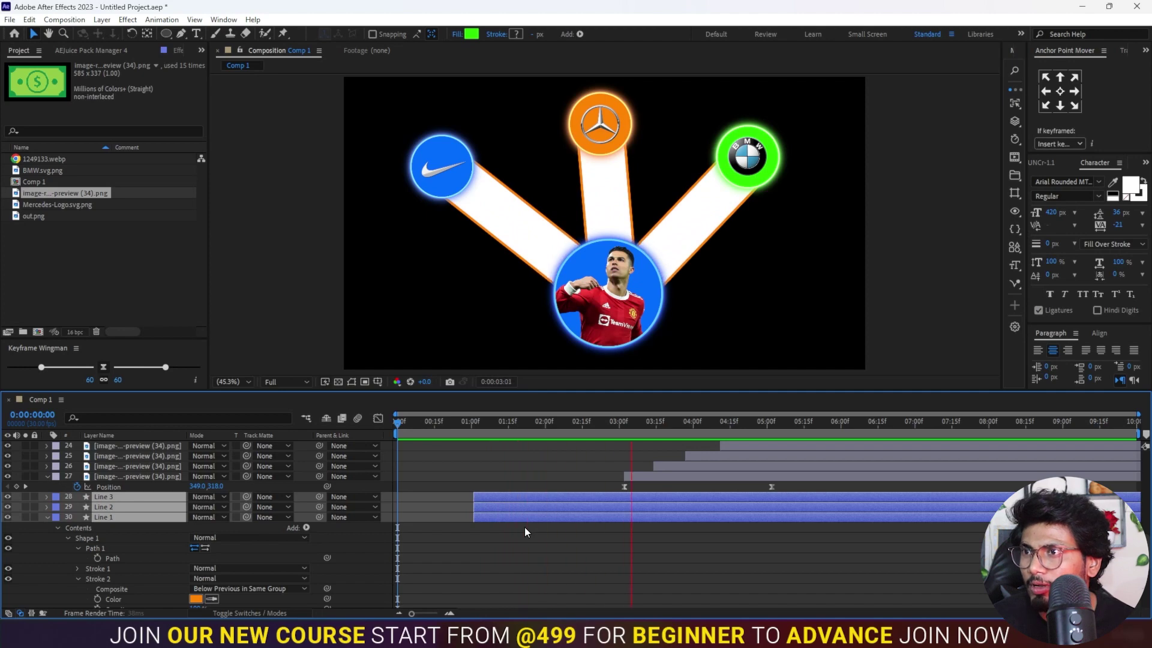
key("space")
Drag the staggered dollar-note layers earlier so they begin around 2 seconds
scroll(675, 534, "up", 3)
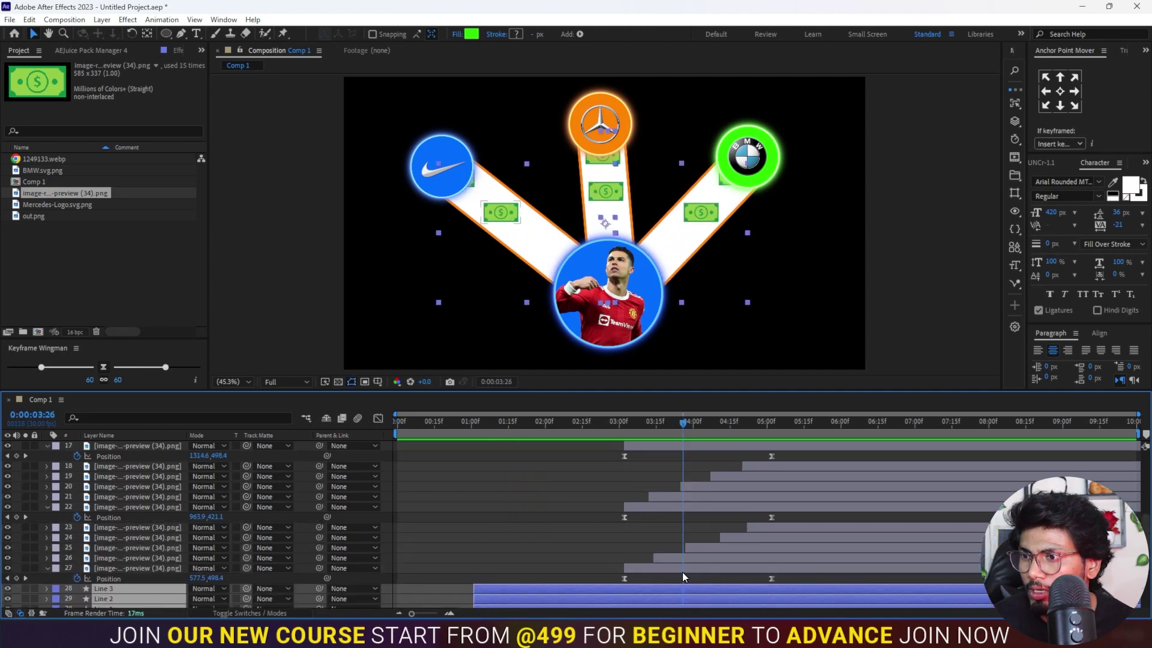
scroll(682, 571, "up", 3)
mouse_move(747, 489)
left_mouse_down()
mouse_move(766, 525)
mouse_move(713, 537)
left_mouse_up()
scroll(678, 535, "down", 3)
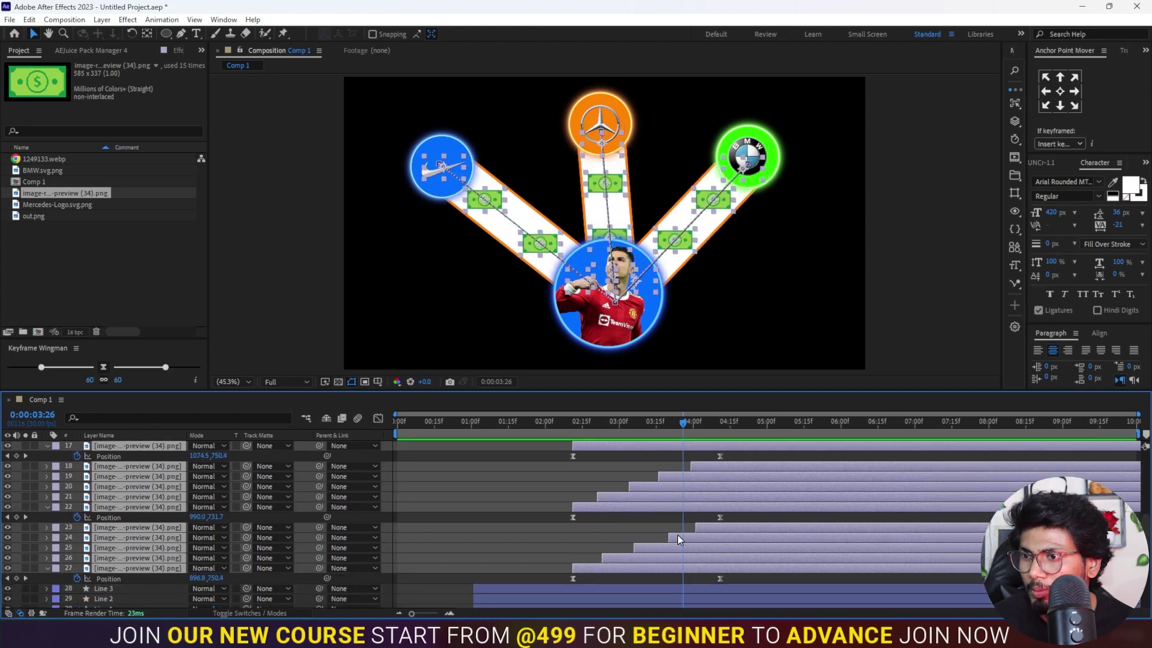
scroll(678, 535, "down", 3)
left_click_drag(624, 477, 585, 477)
left_click_drag(484, 419, 366, 493)
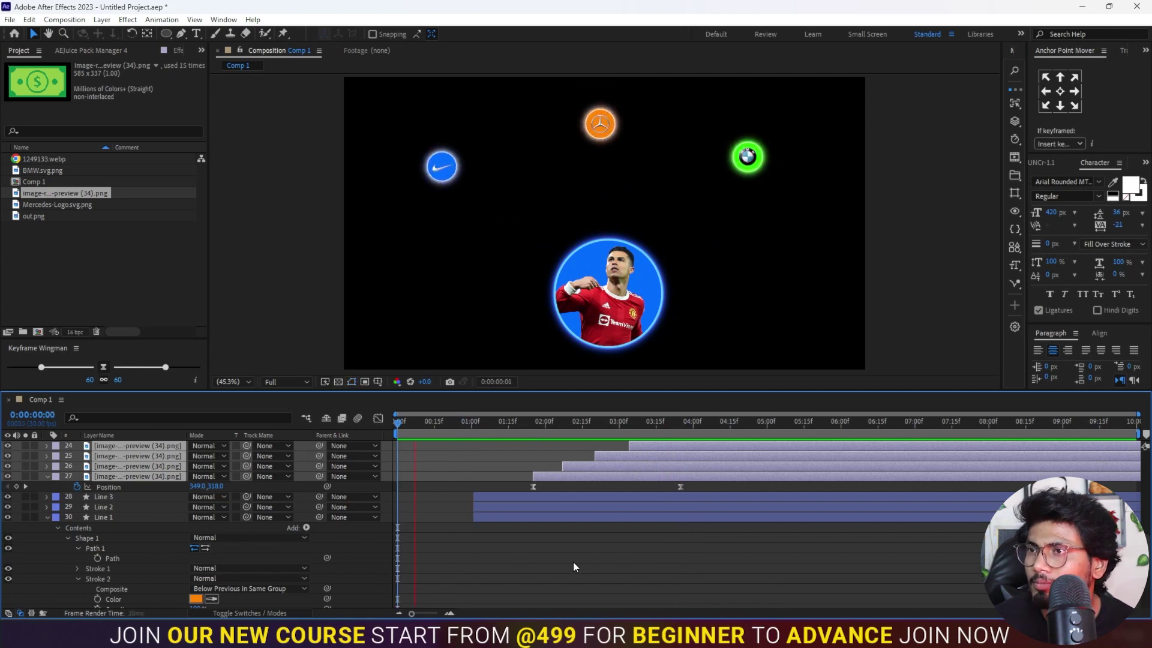
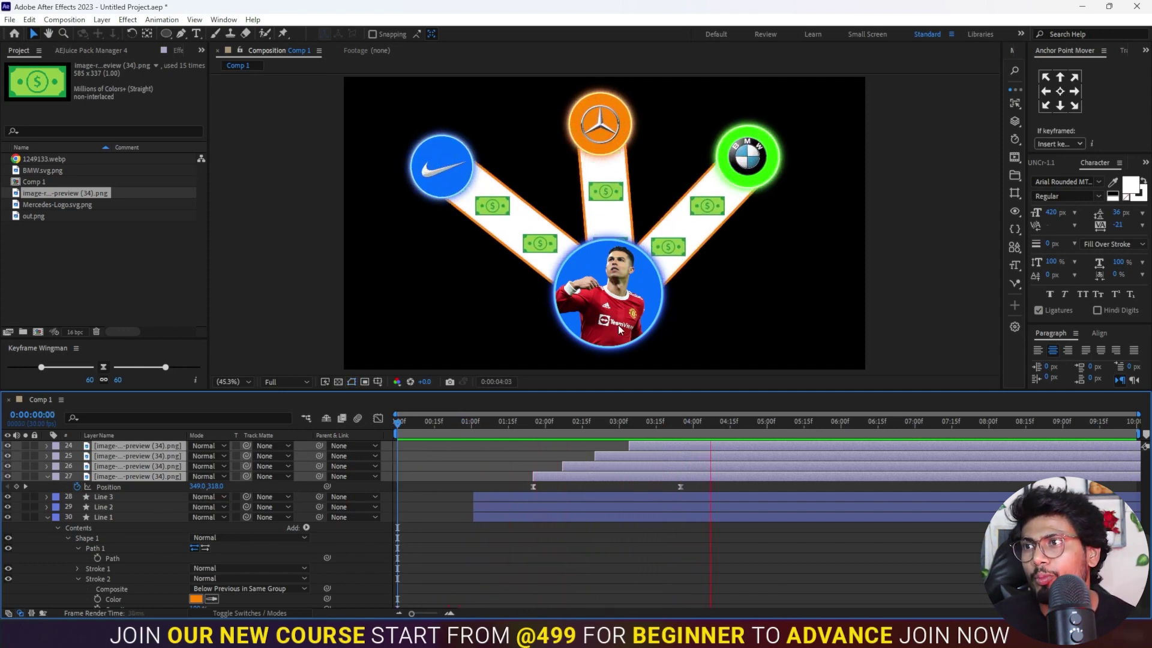
Stop the preview at 0:00:05:21, clear the money bill selection and select the Ronaldo photo circle
key("space")
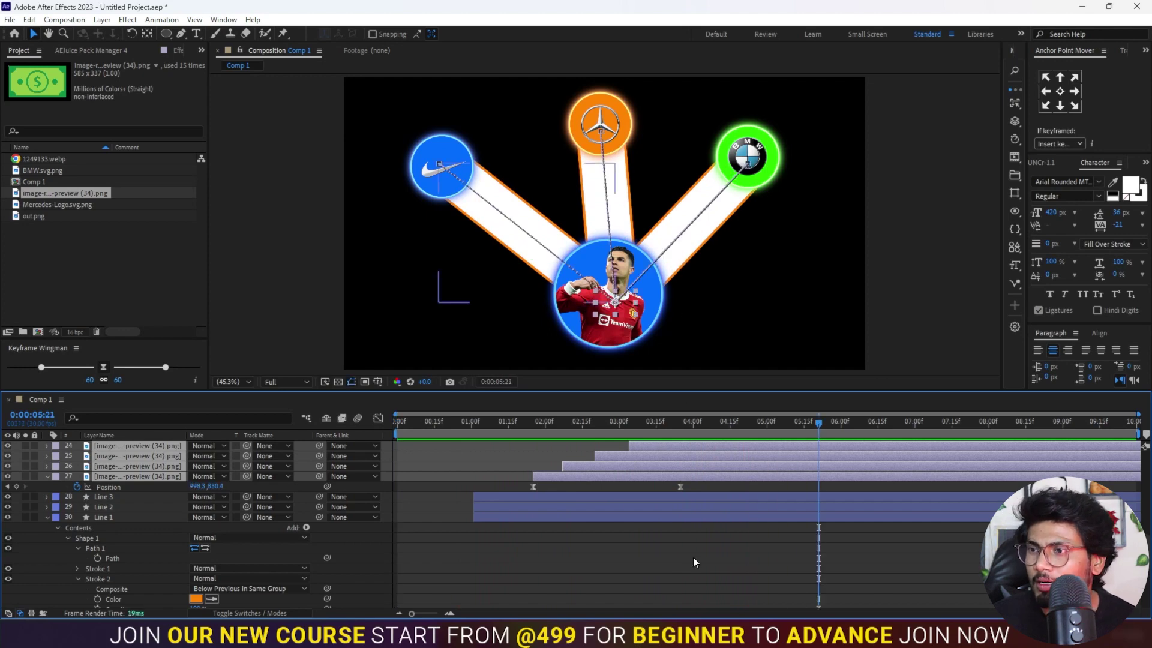
left_click(694, 562)
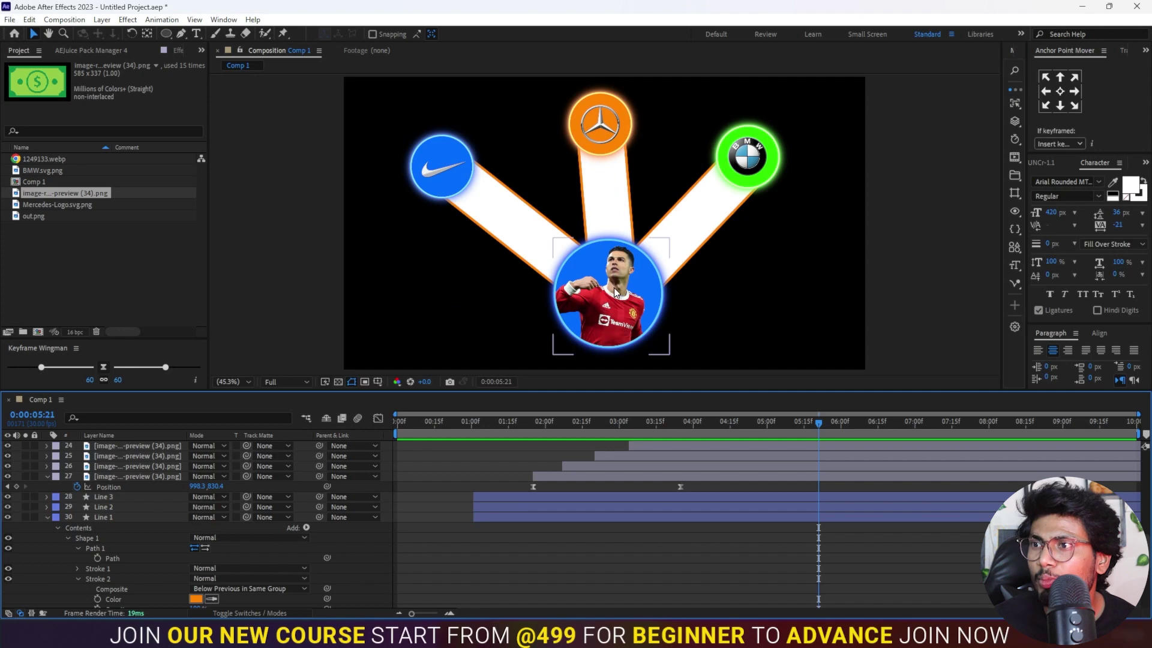
left_click(614, 305)
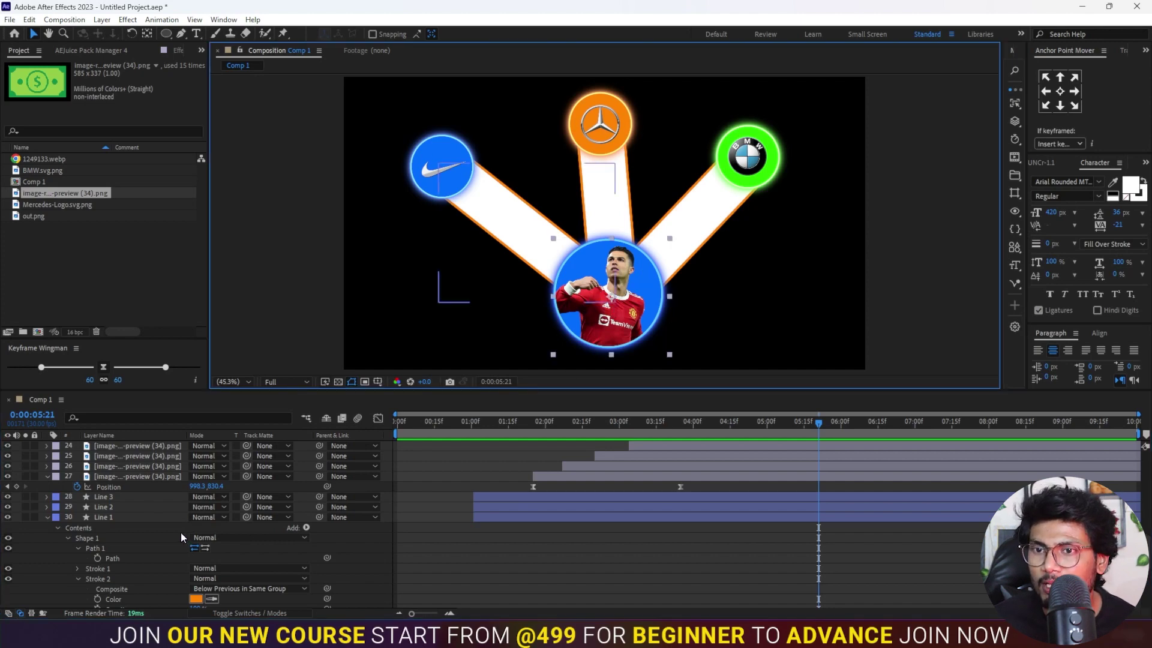
Collapse Line 1's properties and select the Border layer behind the photo circle
scroll(179, 531, "down", 3)
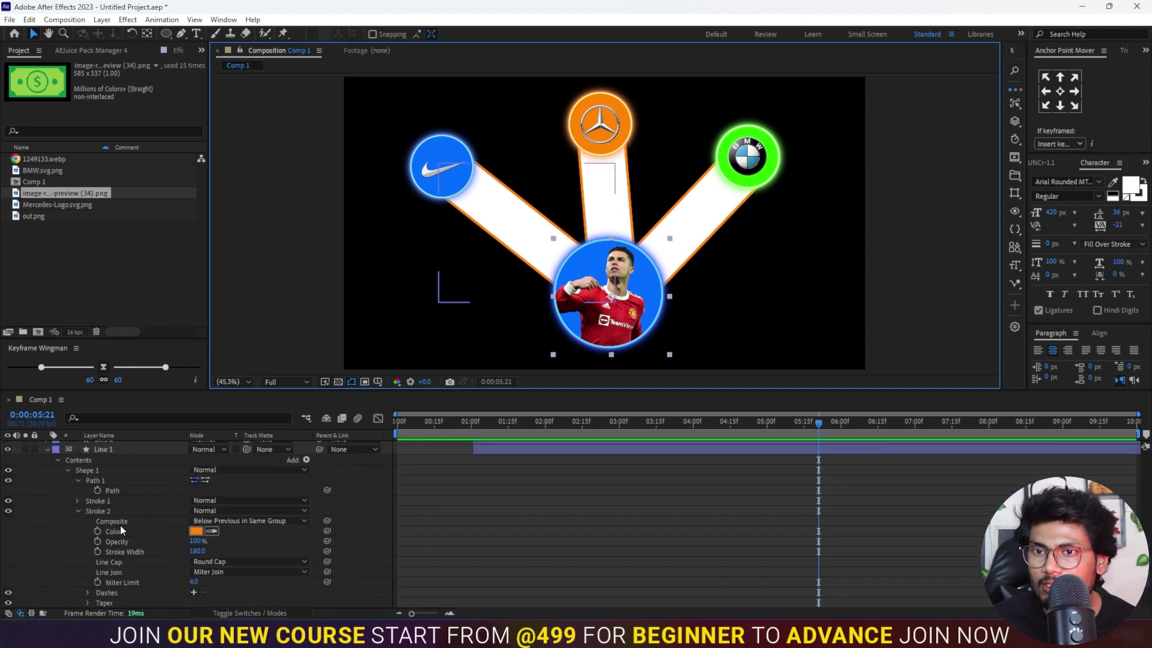
left_click(45, 449)
scroll(150, 527, "up", 2)
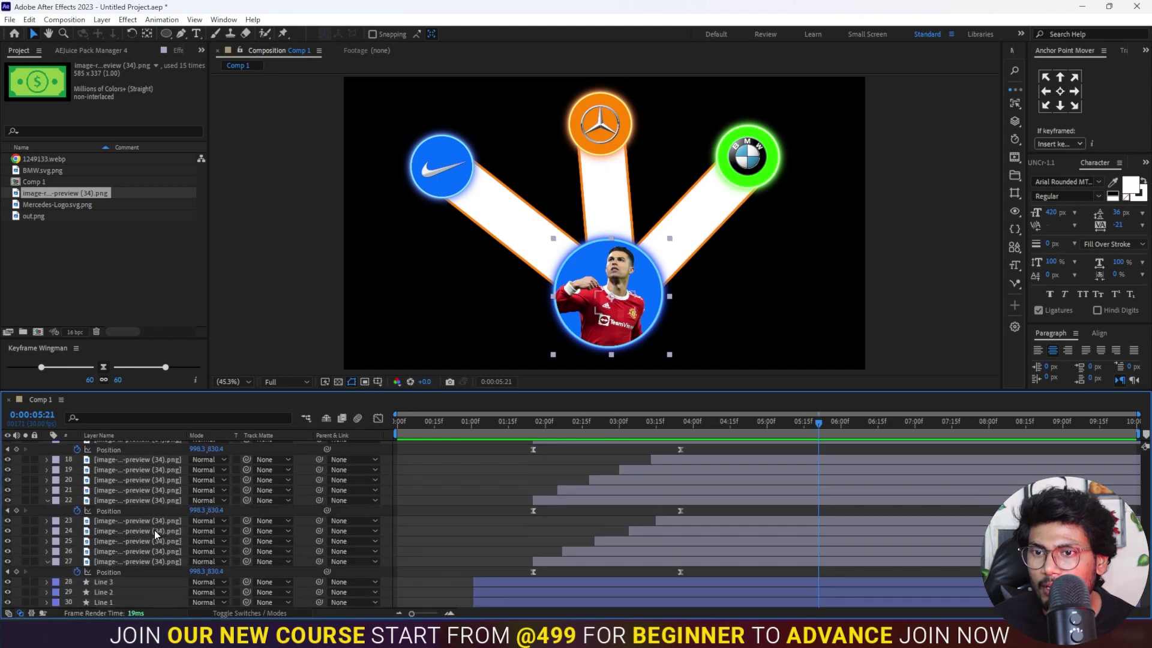
scroll(143, 533, "up", 6)
left_click(128, 503)
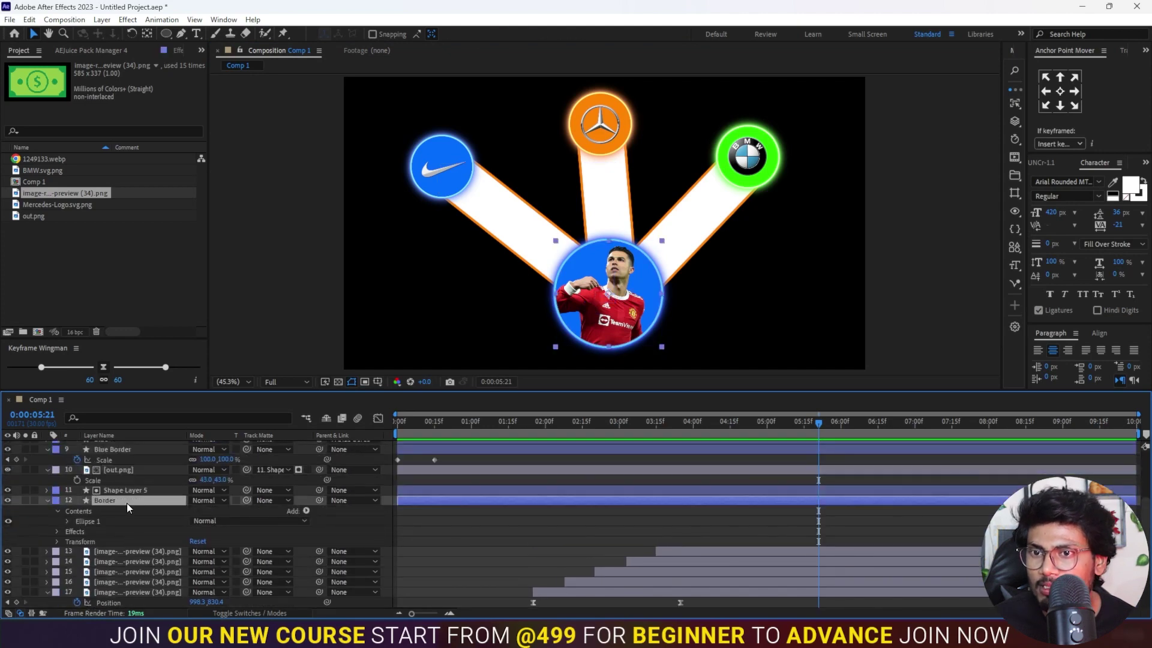
Parent the out.png photo and Shape Layer 5 to layer 12, Border
left_click(128, 490)
left_click(128, 469)
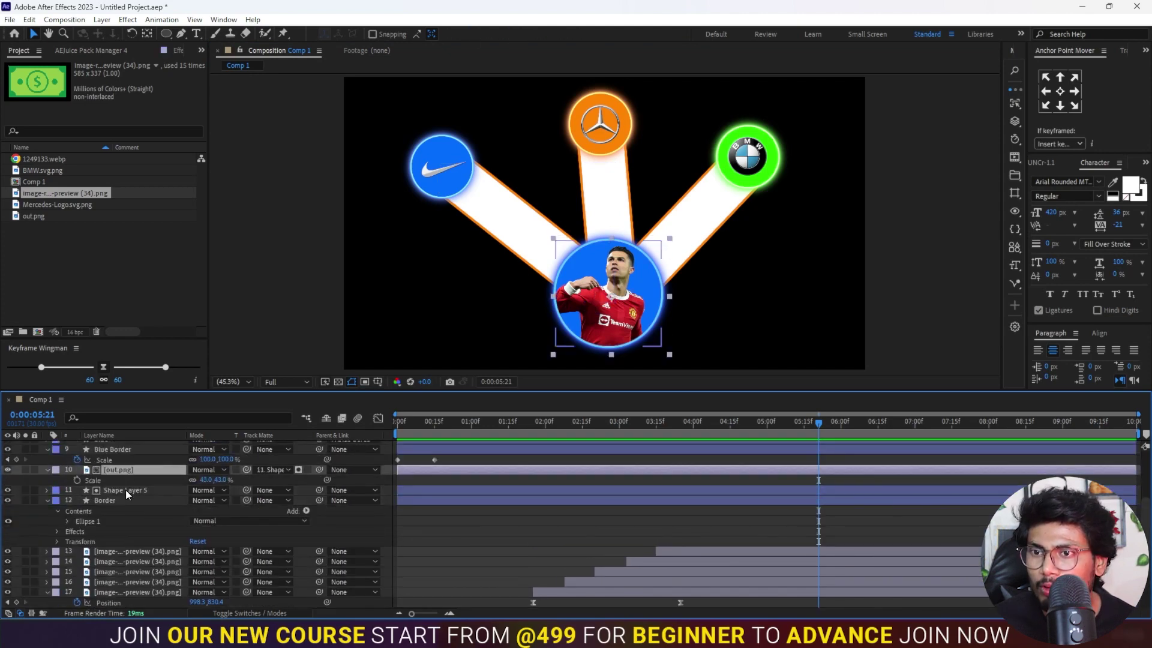
left_click(124, 490, "ctrl")
left_click_drag(319, 490, 122, 501)
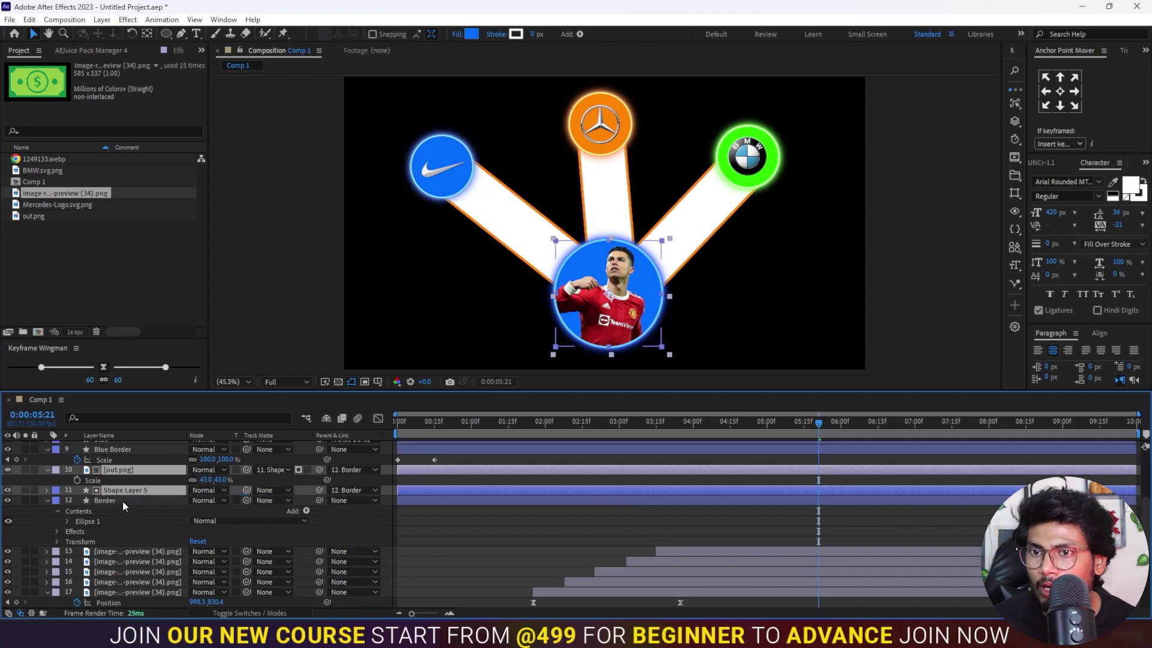
left_click(122, 501)
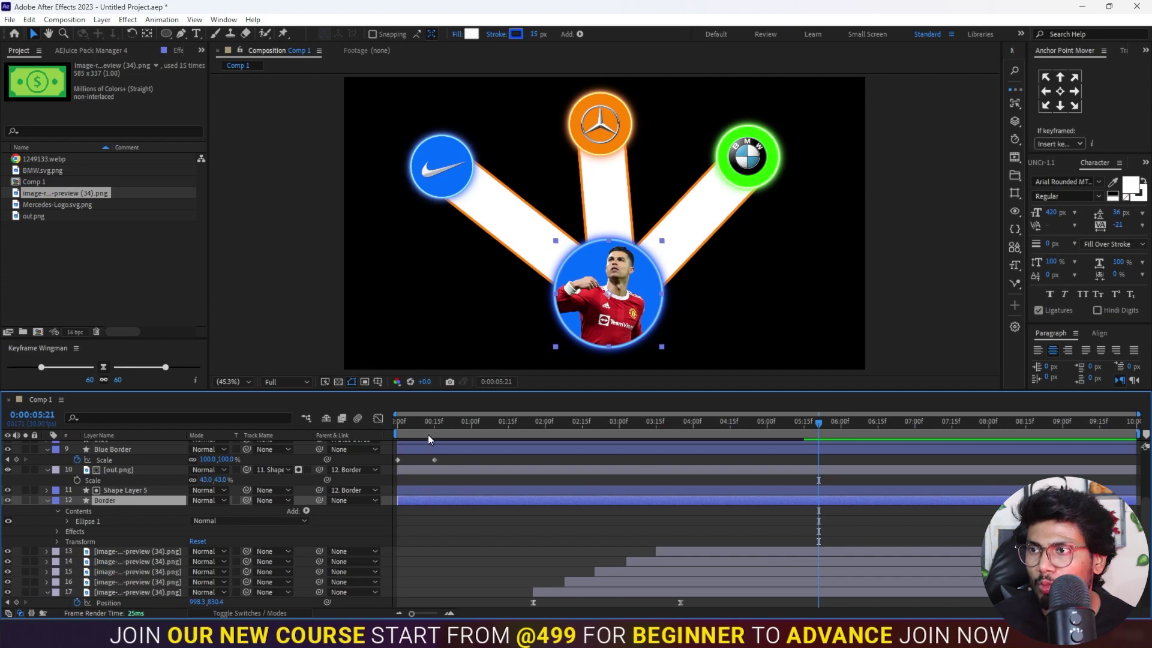
key("Home")
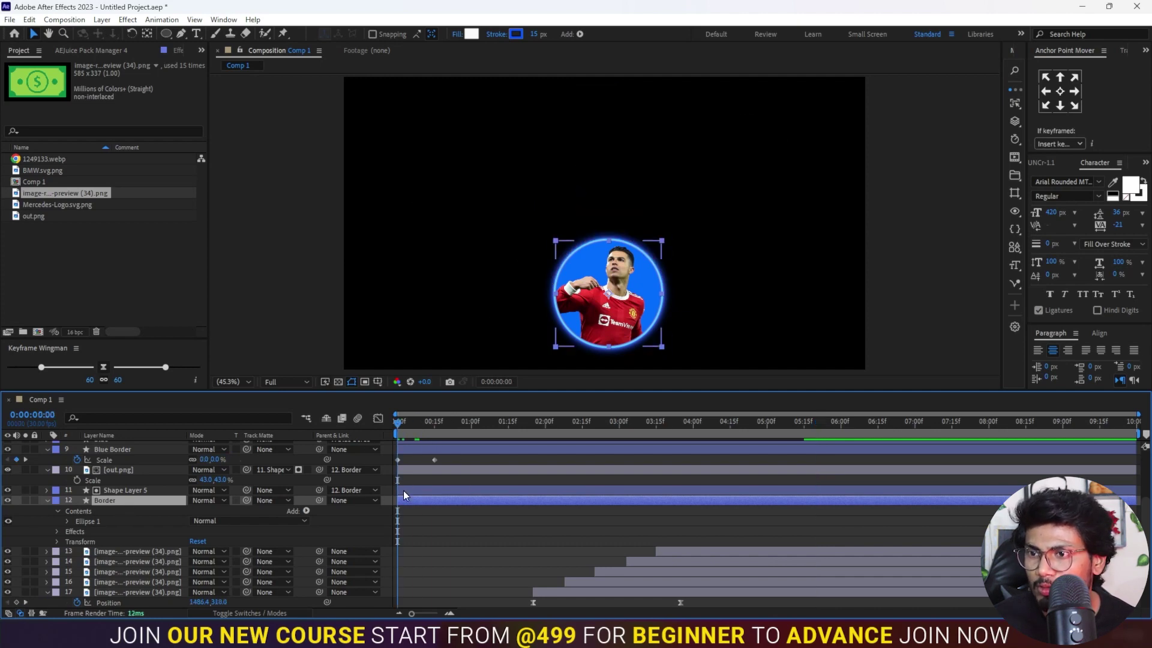
Keyframe Border's Position: circle shifted left at 15f, starting position repeated at 1:00
key("p")
left_click(78, 510)
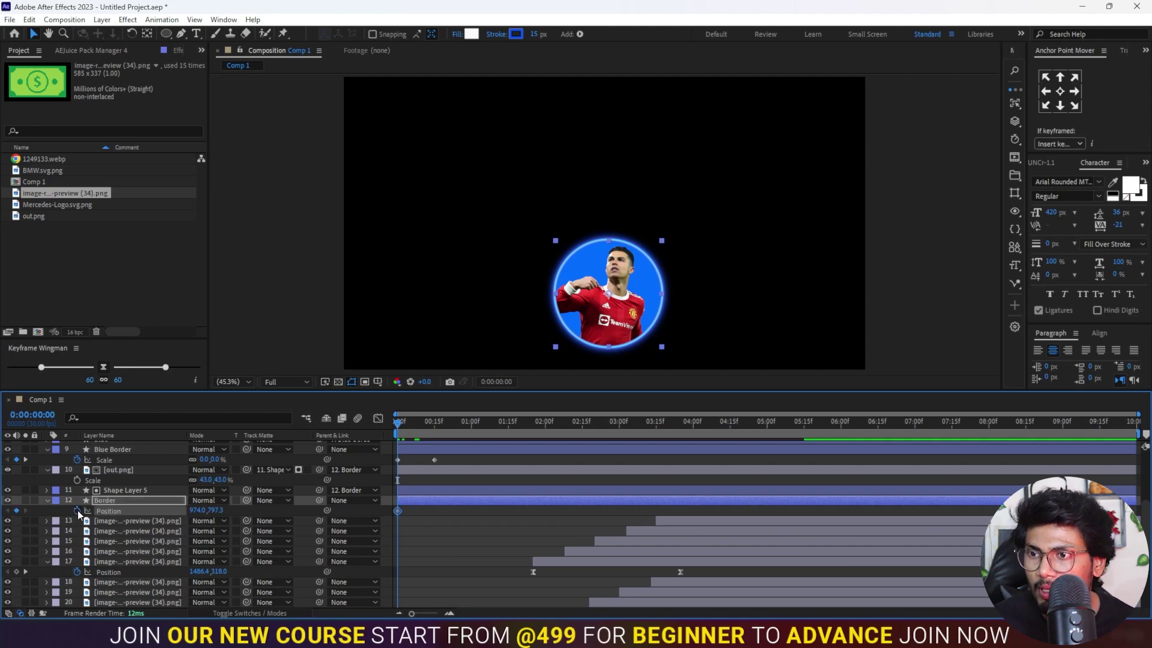
left_click(436, 427)
left_click_drag(617, 327, 596, 329)
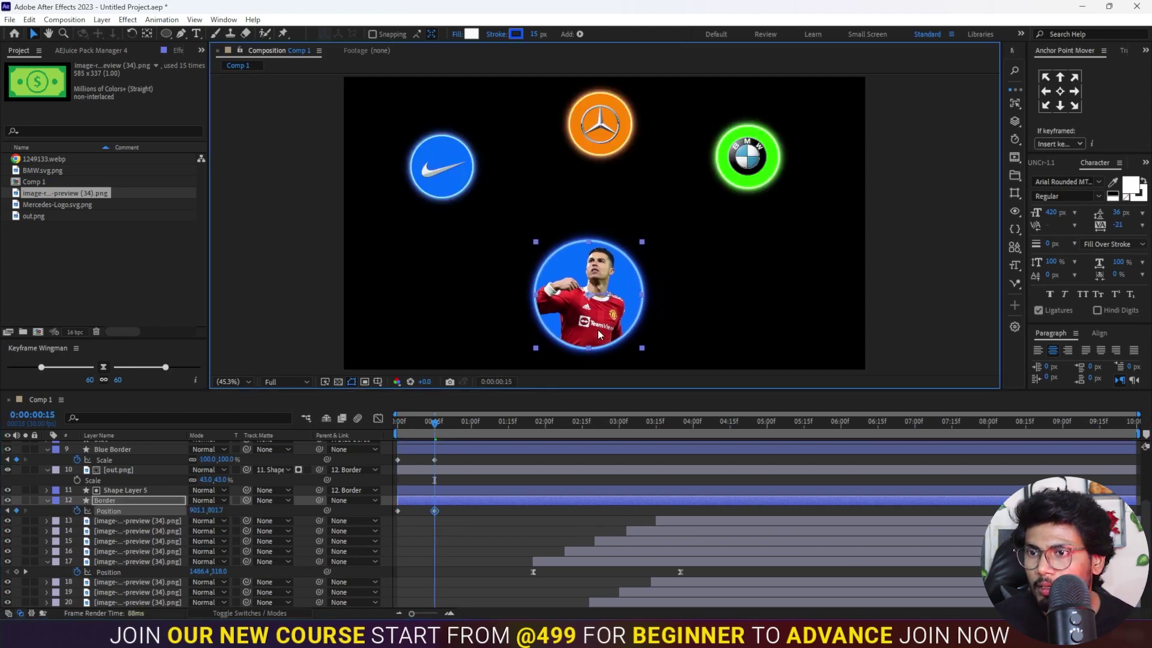
left_click(470, 429)
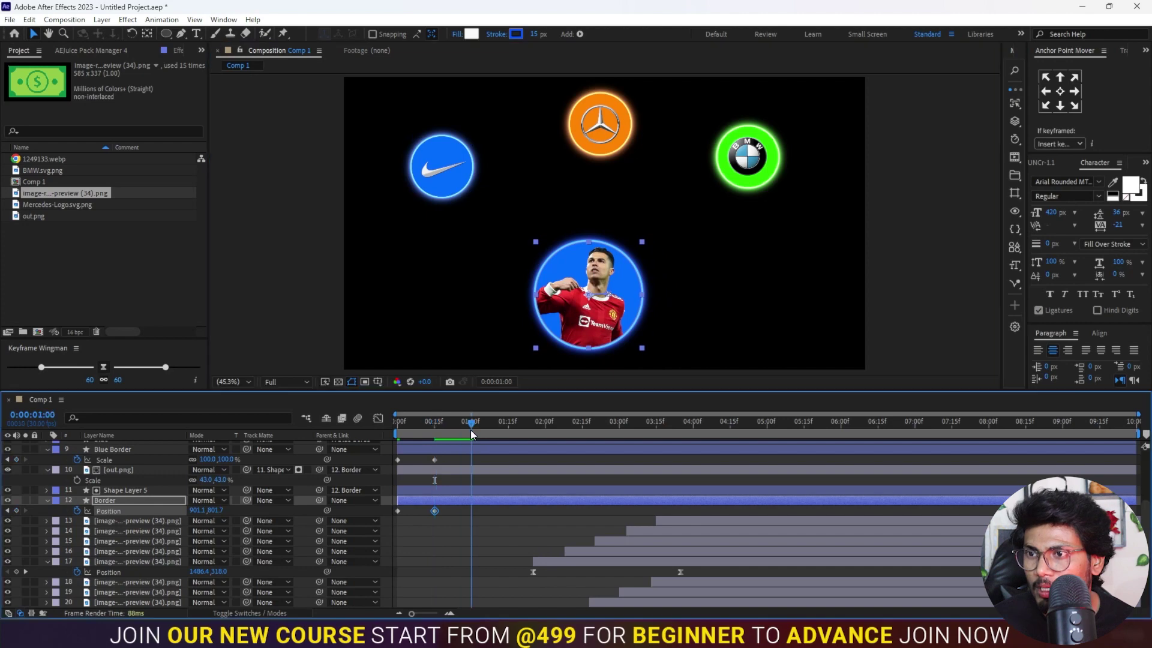
left_click(398, 511)
key("ctrl+c")
key("ctrl+v")
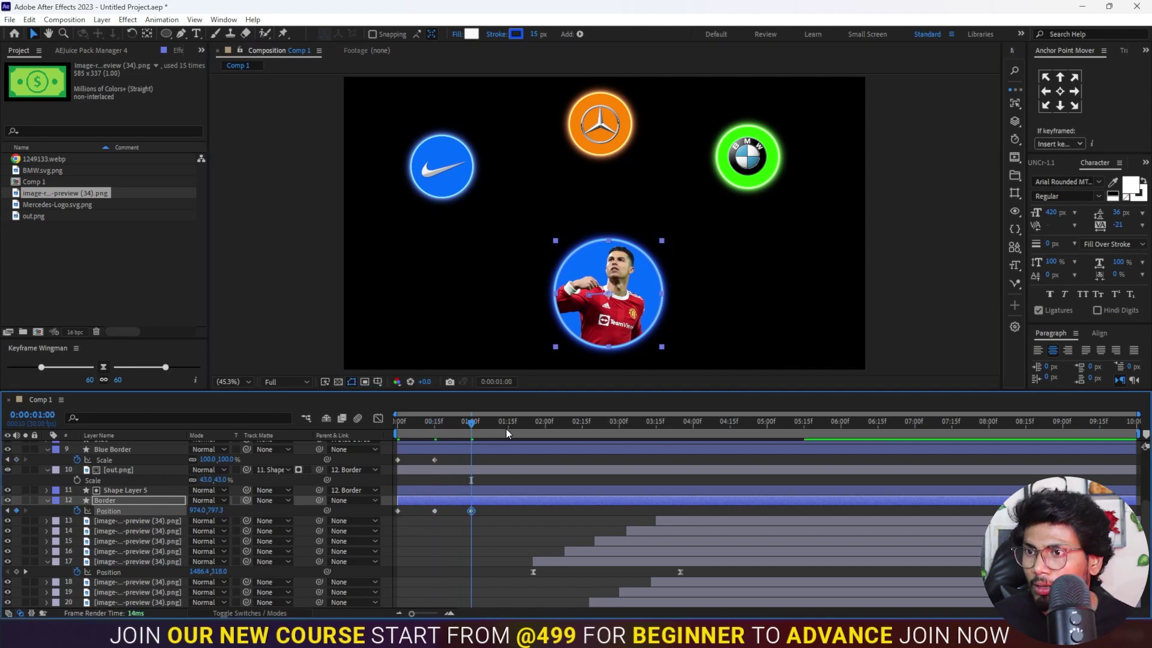
Shift the circle right at 1:15, repeat the starting position at 2:00, and preview the sway
left_click(506, 427)
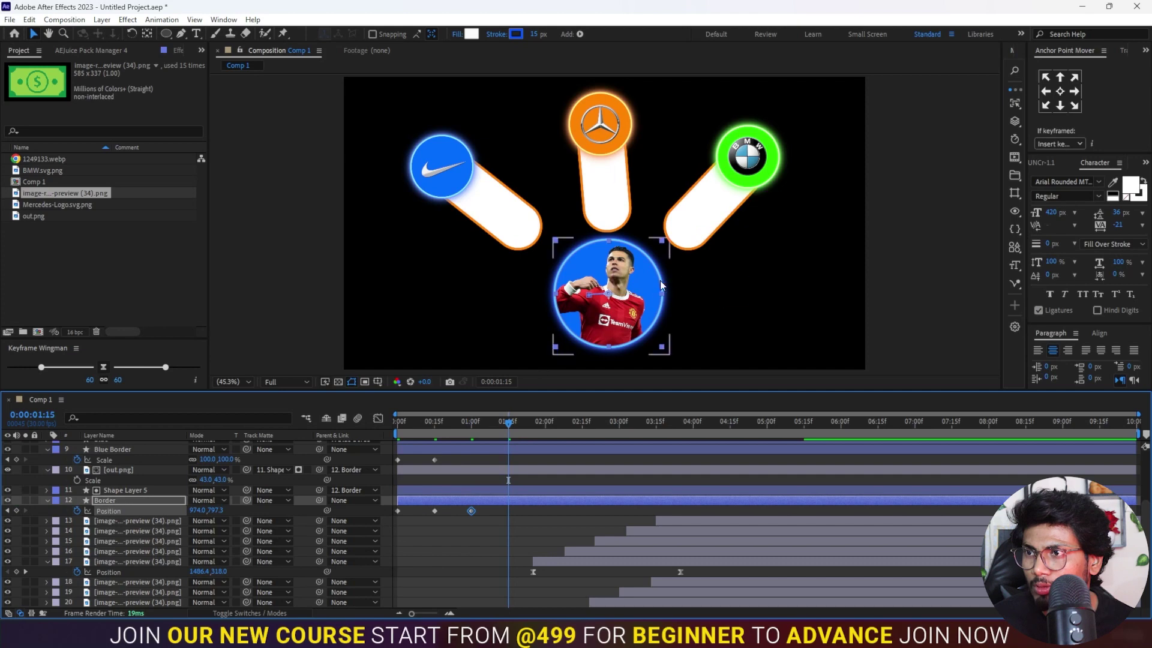
left_click_drag(619, 309, 639, 310)
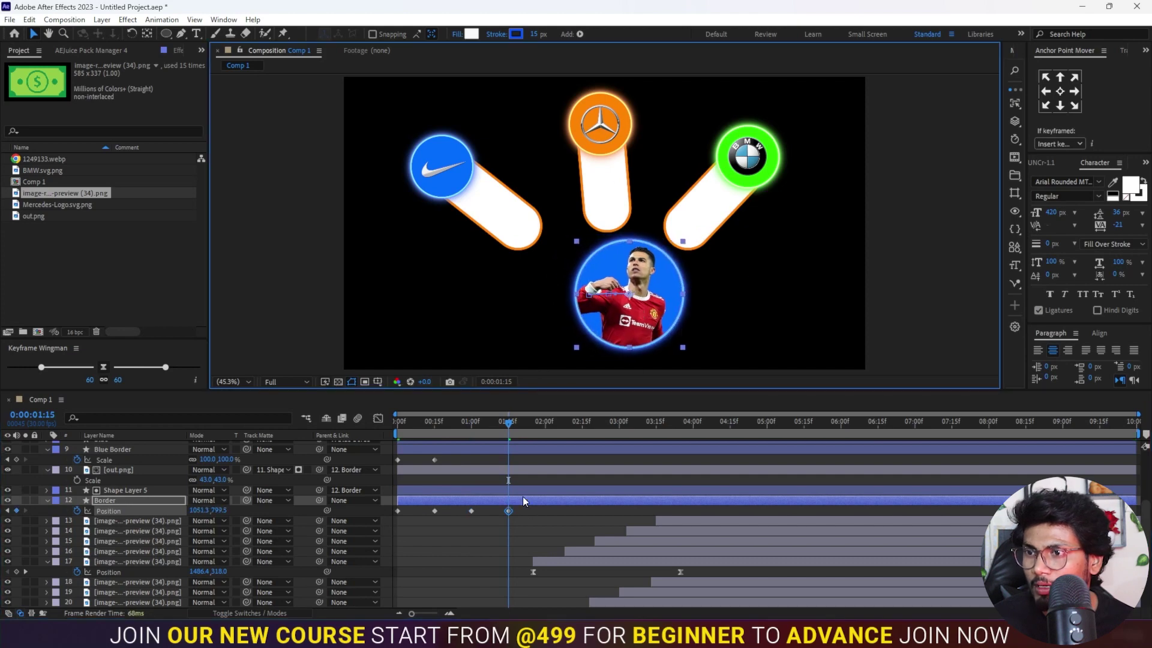
left_click_drag(539, 427, 545, 428)
left_click(397, 511)
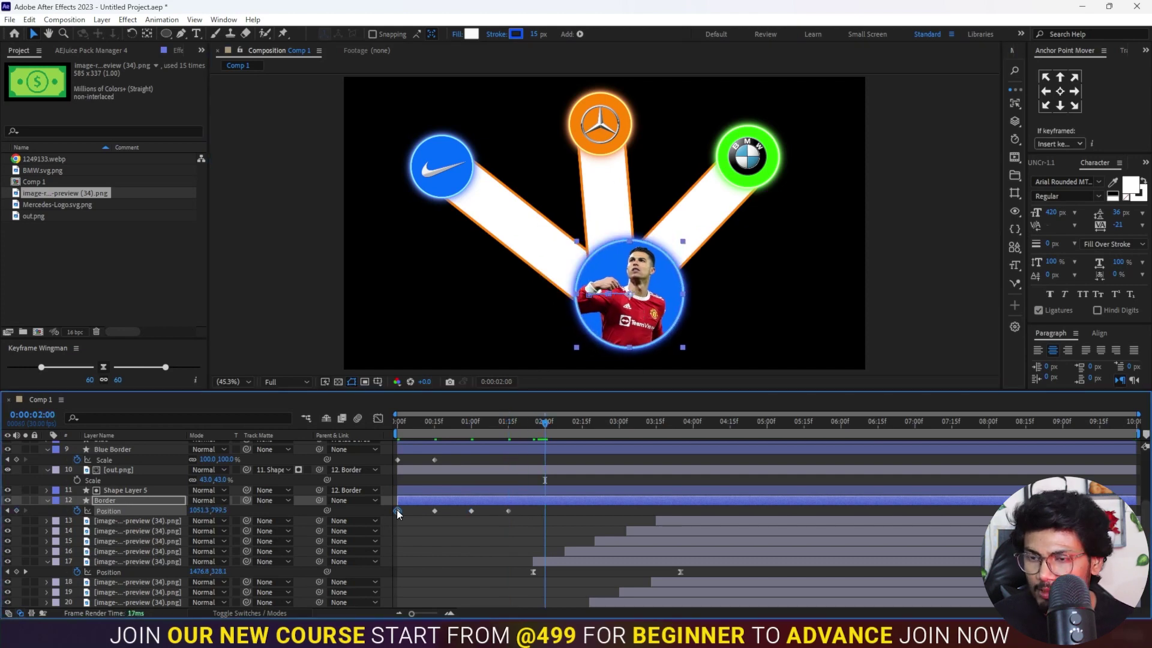
key("ctrl+c")
key("ctrl+v")
left_click(479, 427)
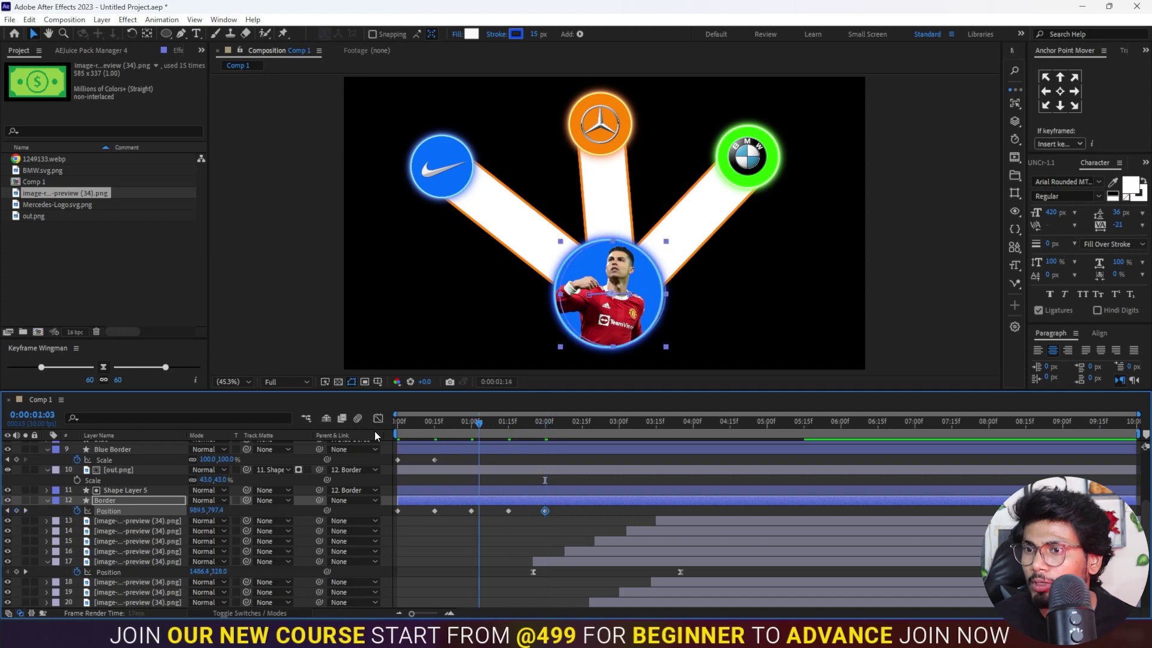
key("space")
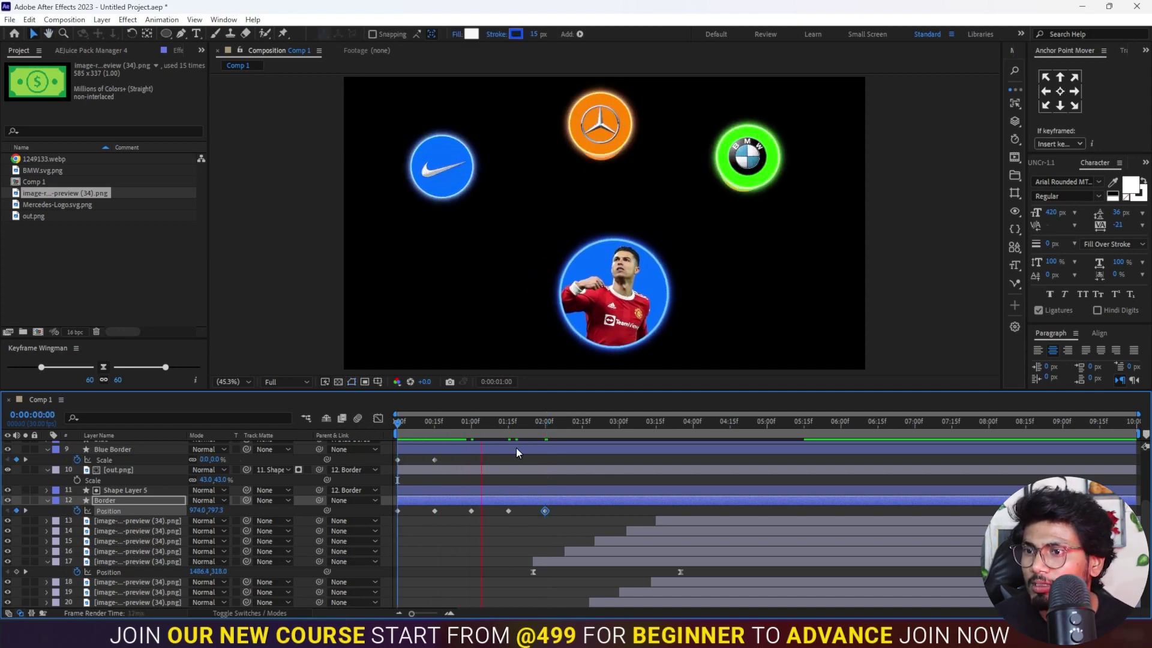
key("space")
Alt-drag to stretch all five Border Position keyframes apart, then preview the slower sway from the start
left_click_drag(394, 517, 653, 515)
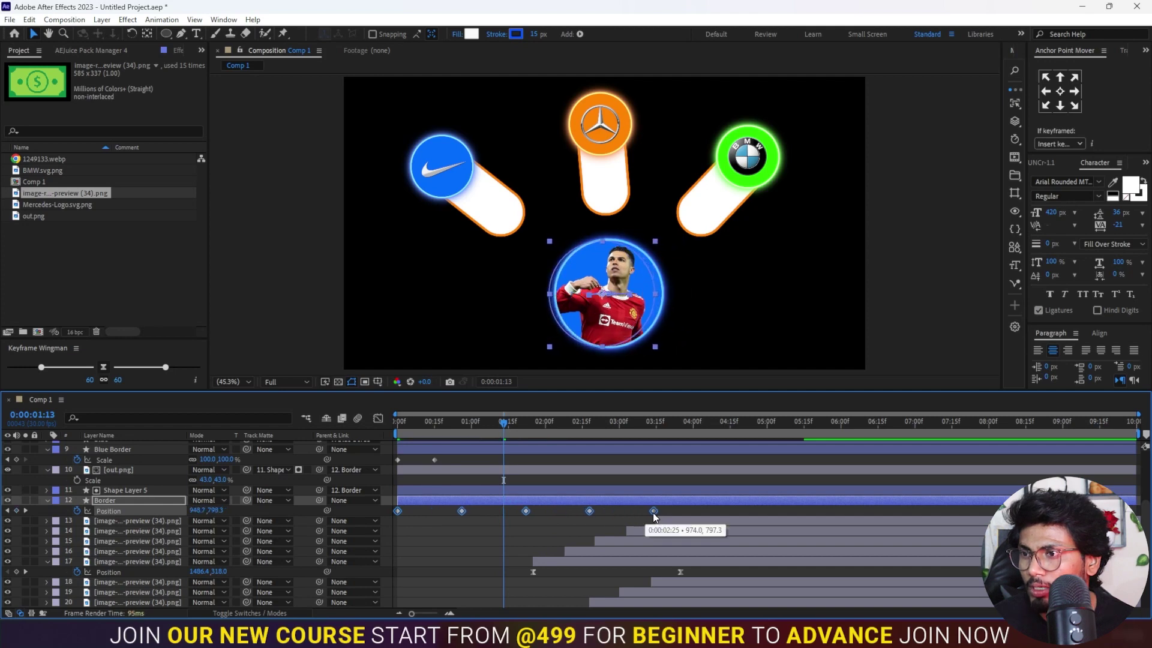
left_click_drag(654, 517, 697, 516)
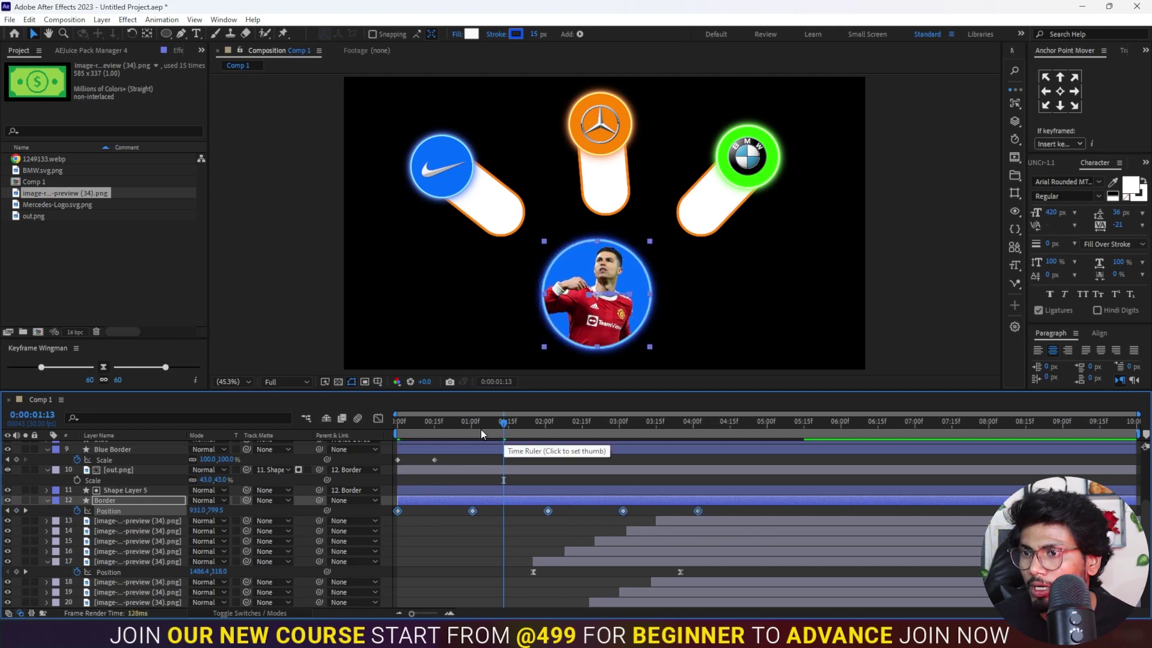
key("Home")
key("space")
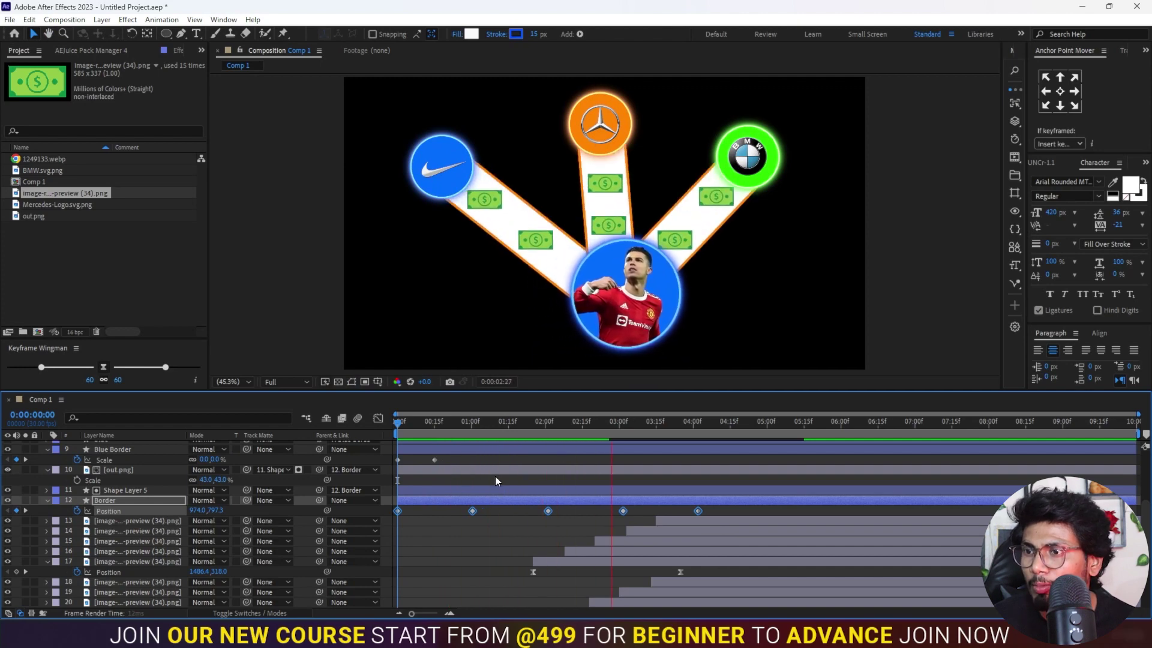
Drag Line 1's layer bar left so the Nike line appears earlier, and scrub to check timing
left_click(486, 539)
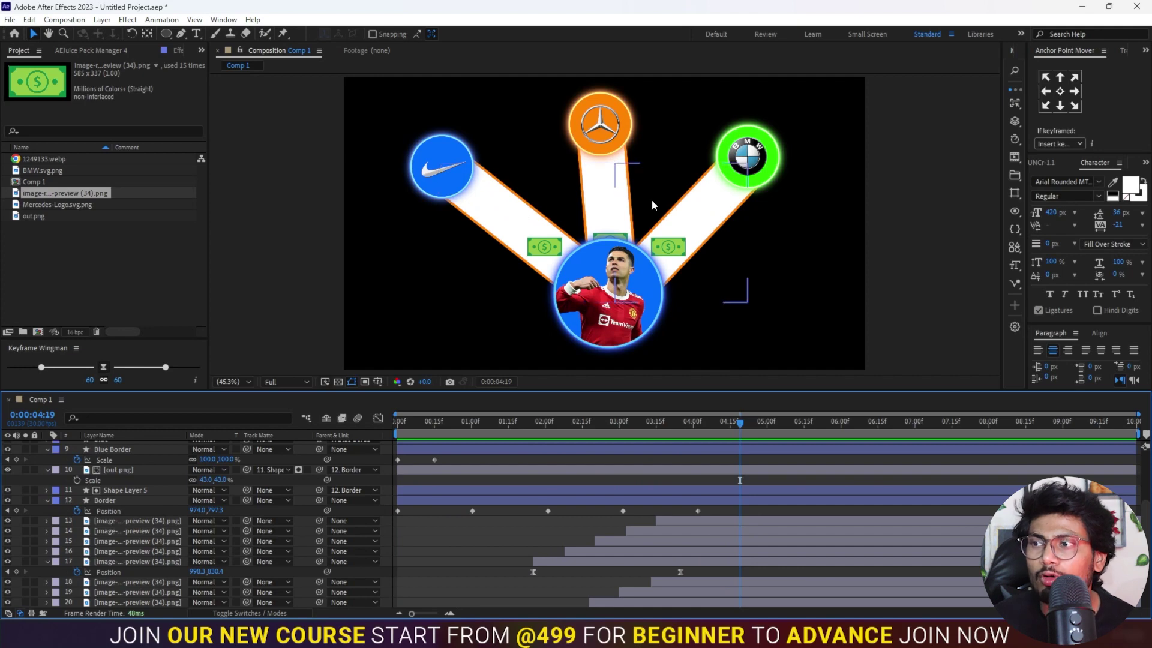
left_click(462, 450)
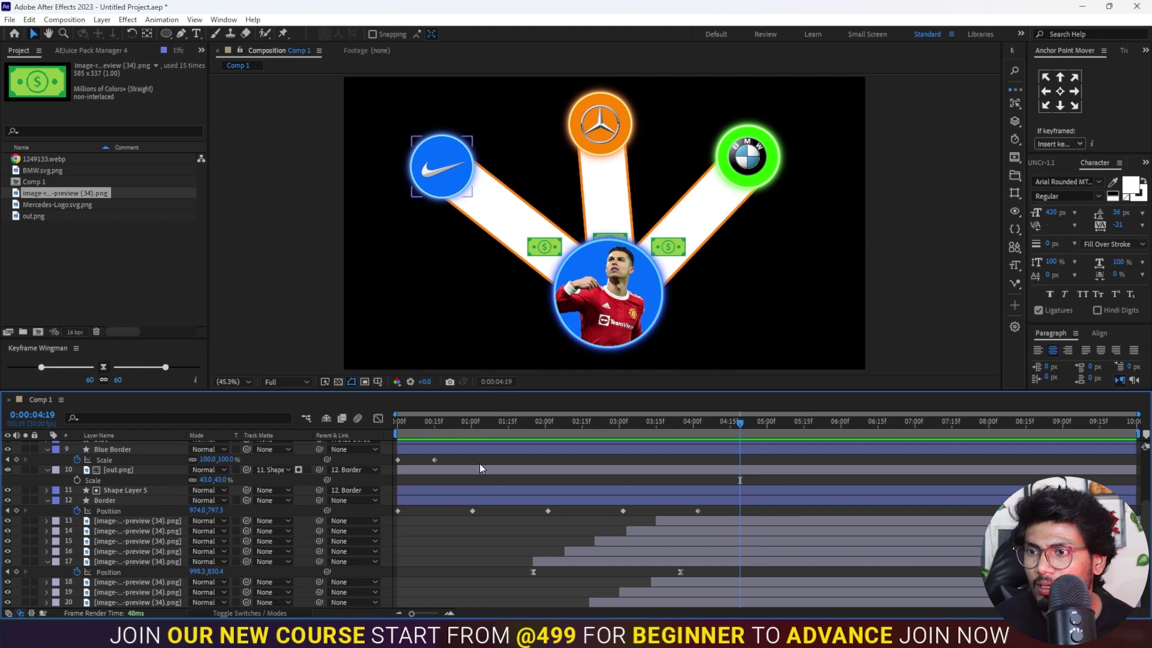
left_click(431, 459)
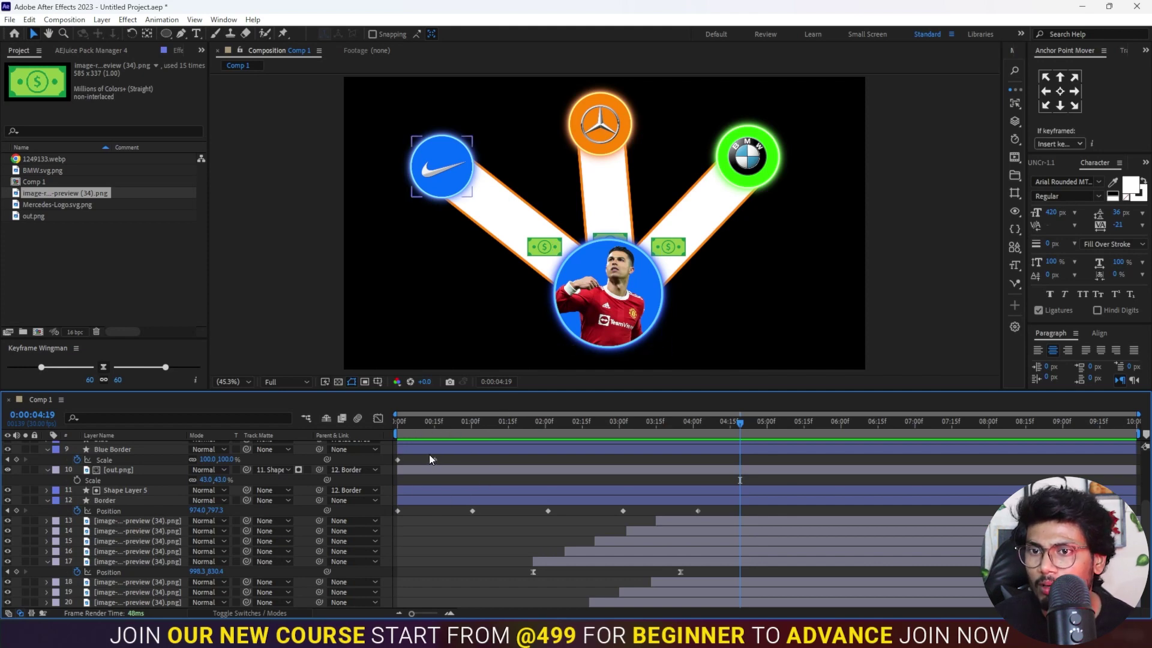
scroll(402, 503, "down", 4)
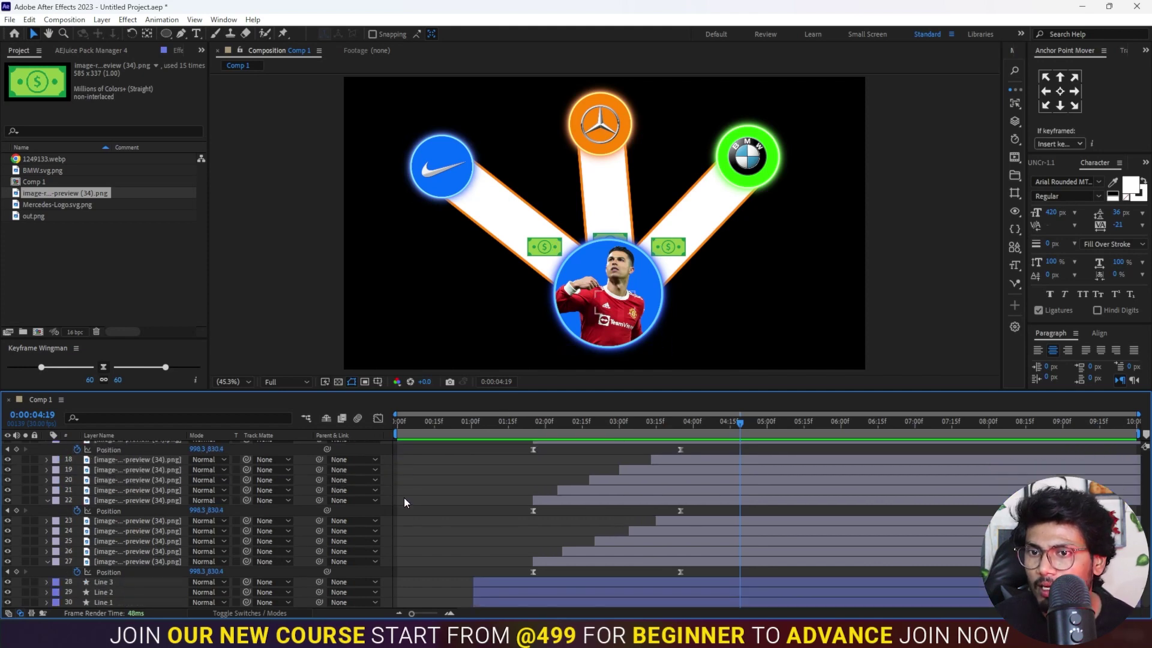
left_click(487, 602)
mouse_move(518, 433)
left_mouse_down()
mouse_move(474, 435)
mouse_move(515, 435)
left_mouse_up()
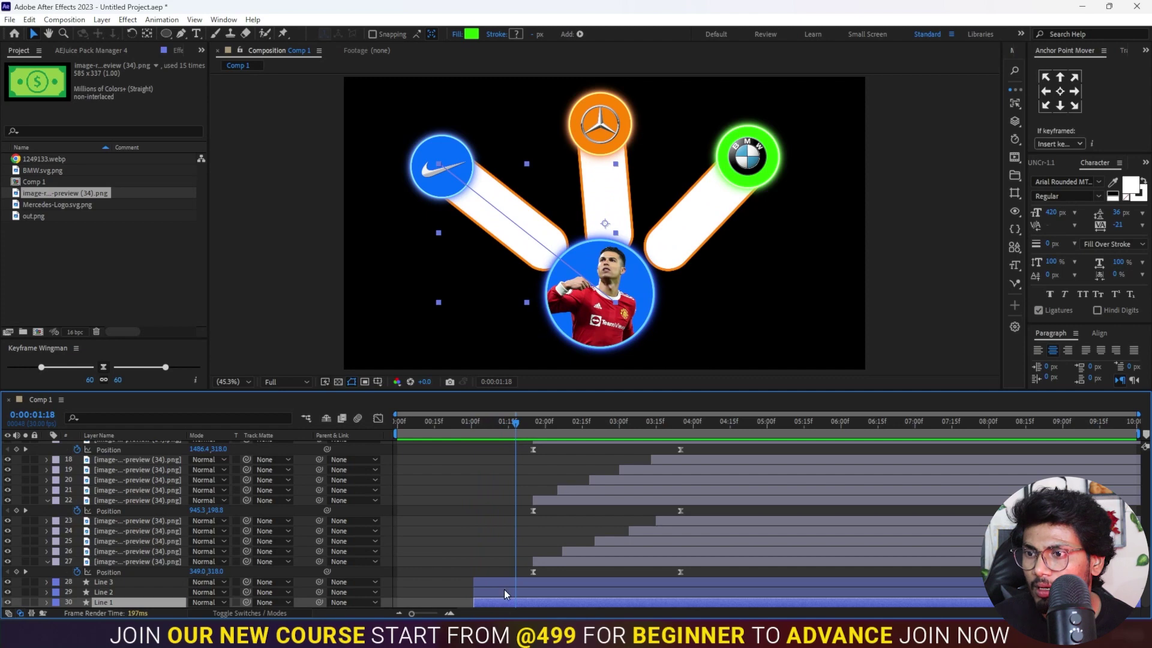
left_click_drag(494, 602, 446, 603)
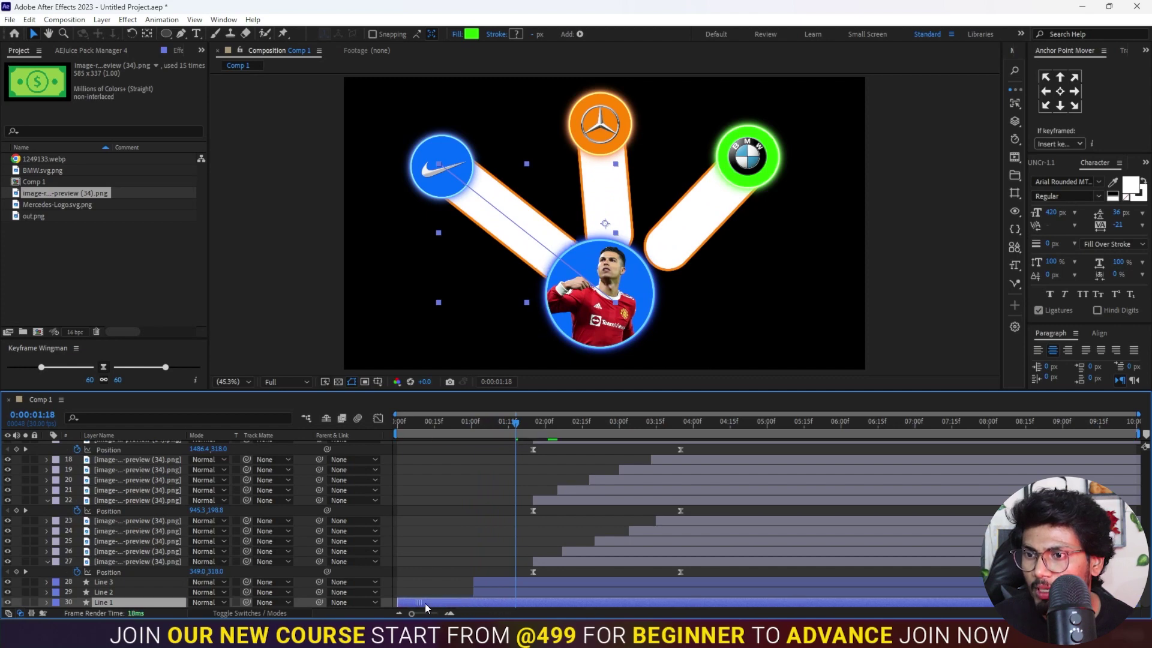
left_click_drag(429, 420, 511, 423)
Shift all five Border Position keyframes about one second later, then reveal Line 1's shape properties
scroll(480, 524, "up", 3)
mouse_move(706, 478)
left_mouse_down()
mouse_move(394, 487)
mouse_move(473, 479)
left_mouse_up()
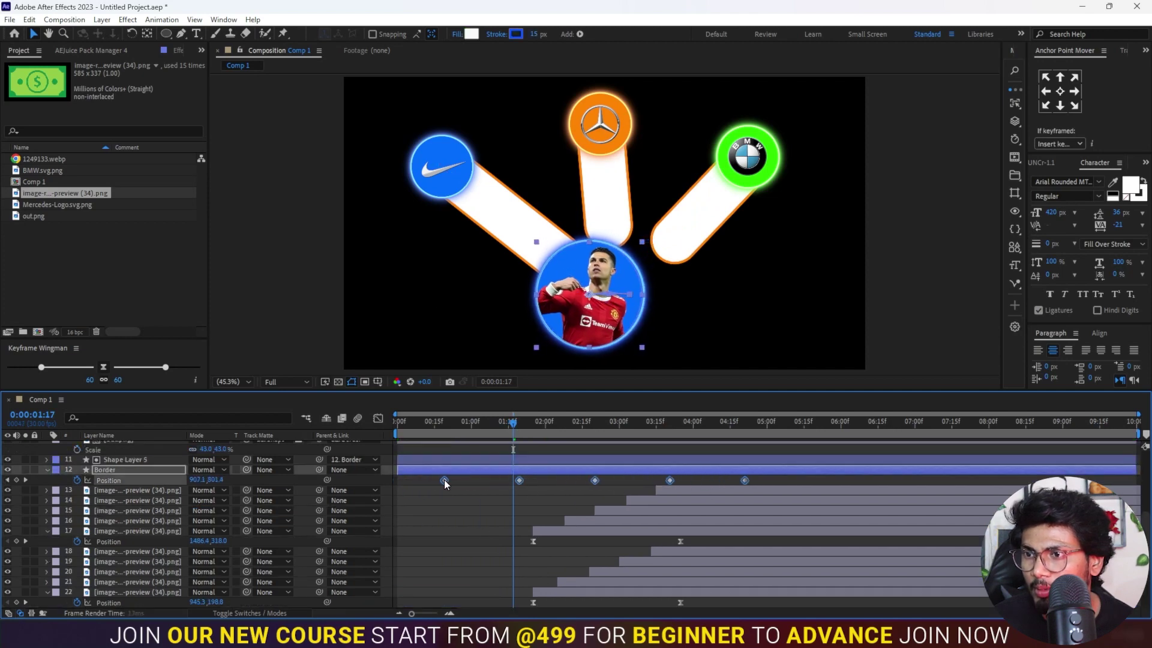
key("Home")
left_click_drag(412, 430, 476, 433)
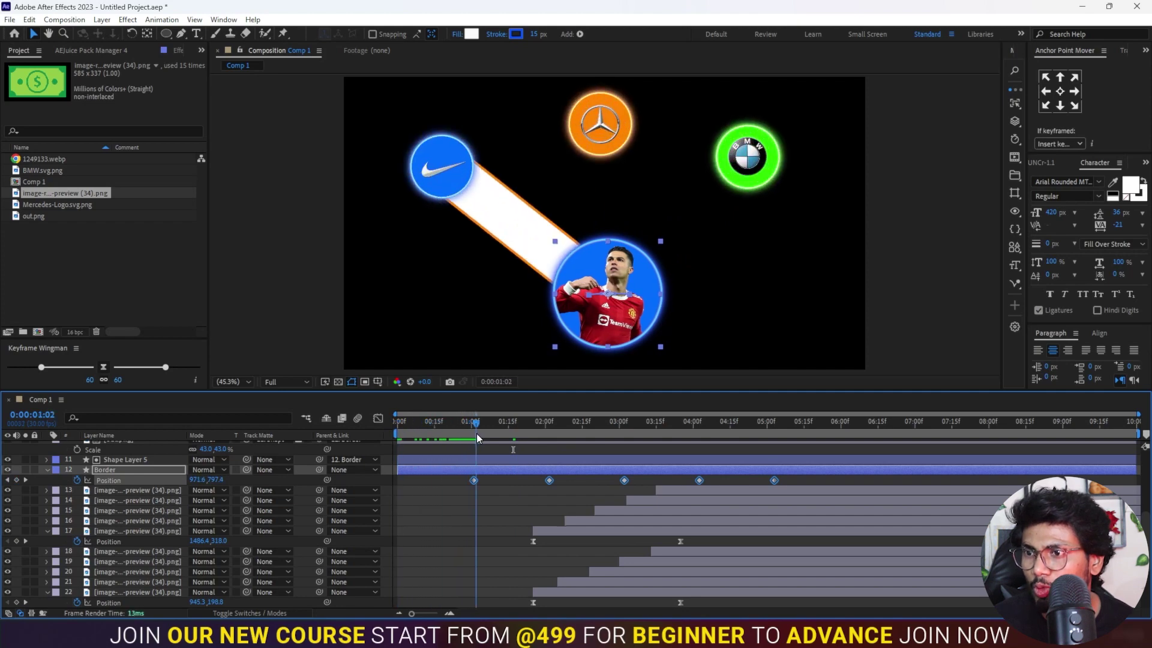
scroll(495, 495, "down", 3)
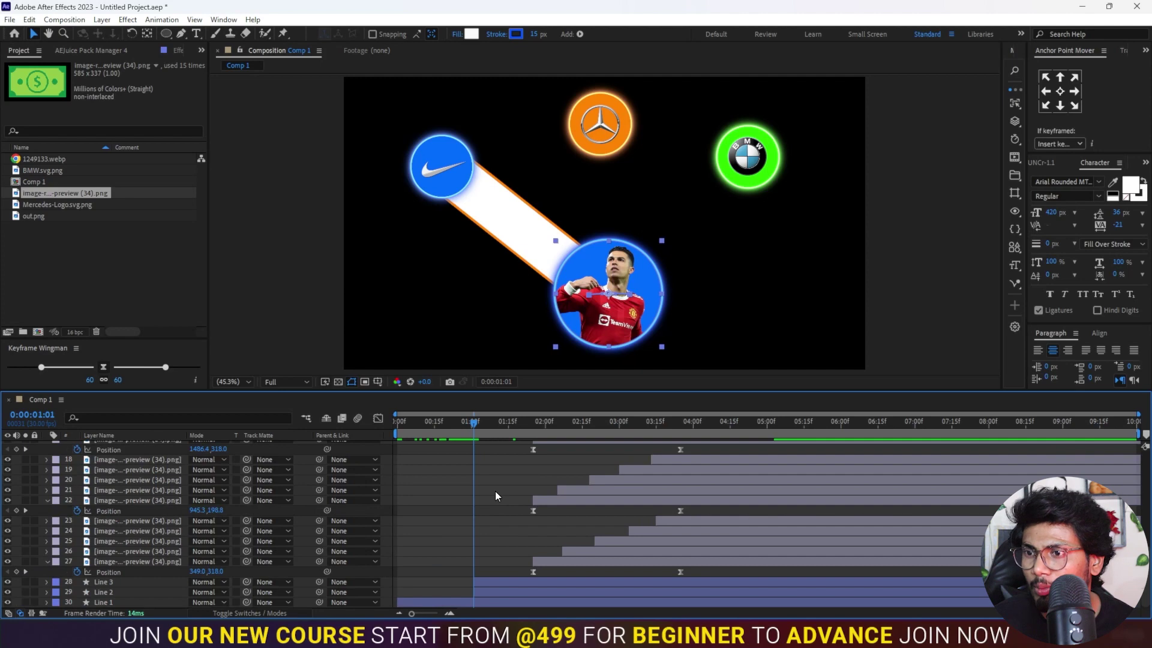
left_click(487, 602)
left_click(46, 602)
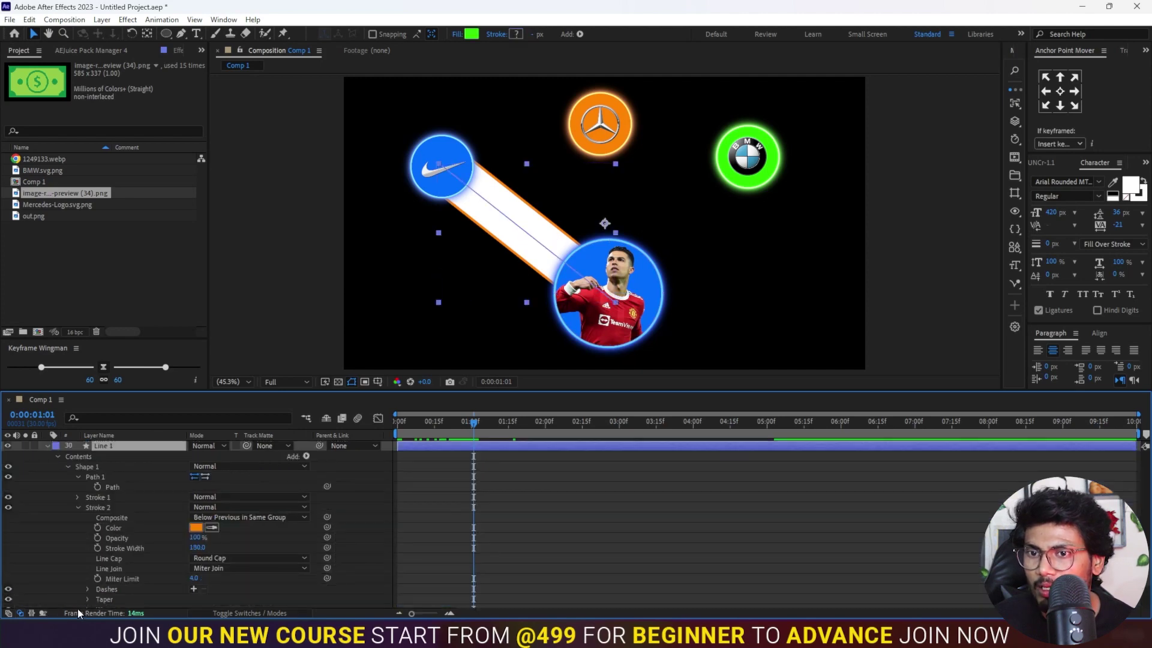
Set a Path keyframe on Line 1 at 0:00:01:01
left_click(97, 486)
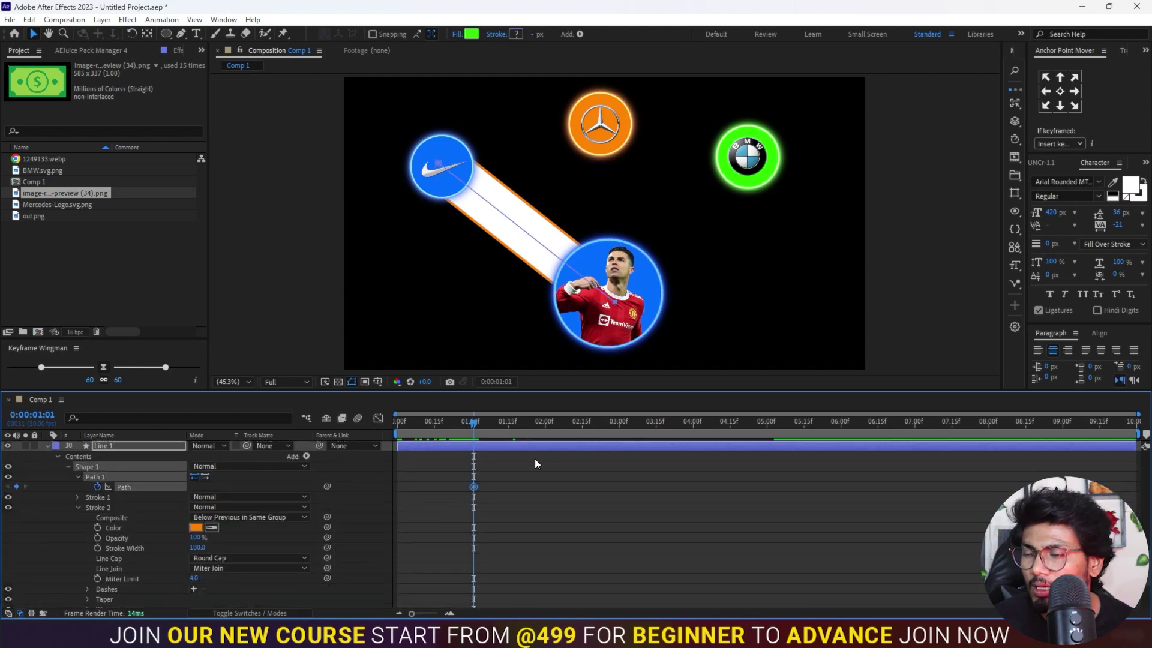
scroll(531, 479, "up", 3)
scroll(532, 480, "up", 5)
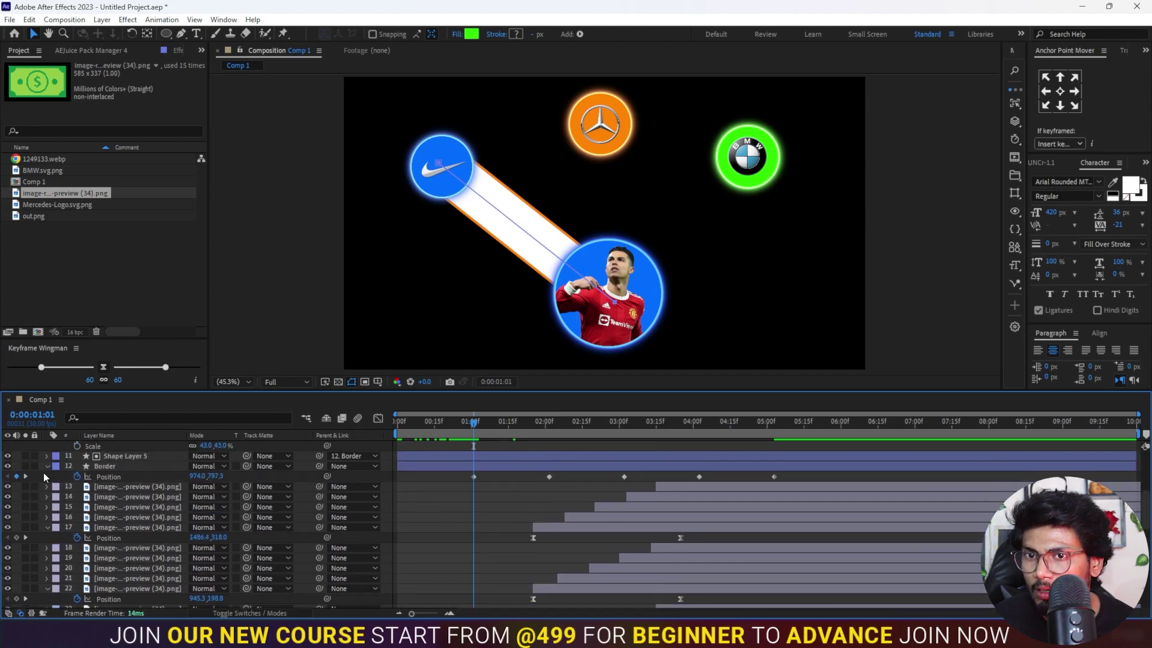
At 0:00:02:01, undo a stray bar move and show Line 1's path points for editing
left_click(546, 425)
left_click(542, 427)
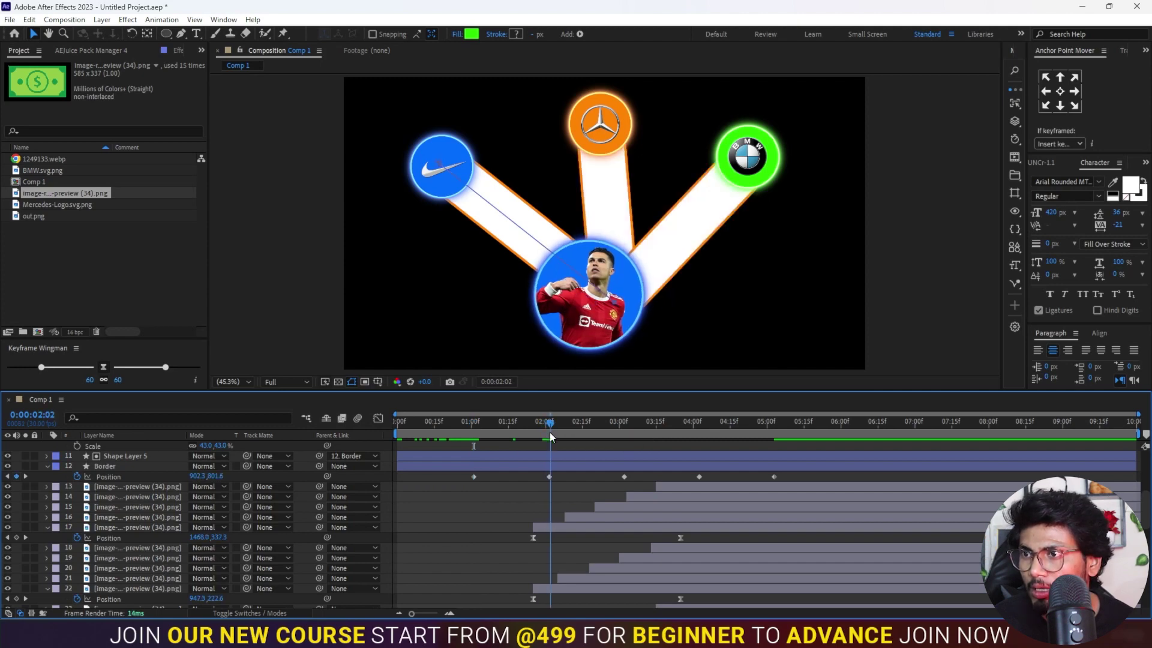
mouse_move(548, 432)
left_mouse_down()
mouse_move(493, 433)
mouse_move(547, 441)
left_mouse_up()
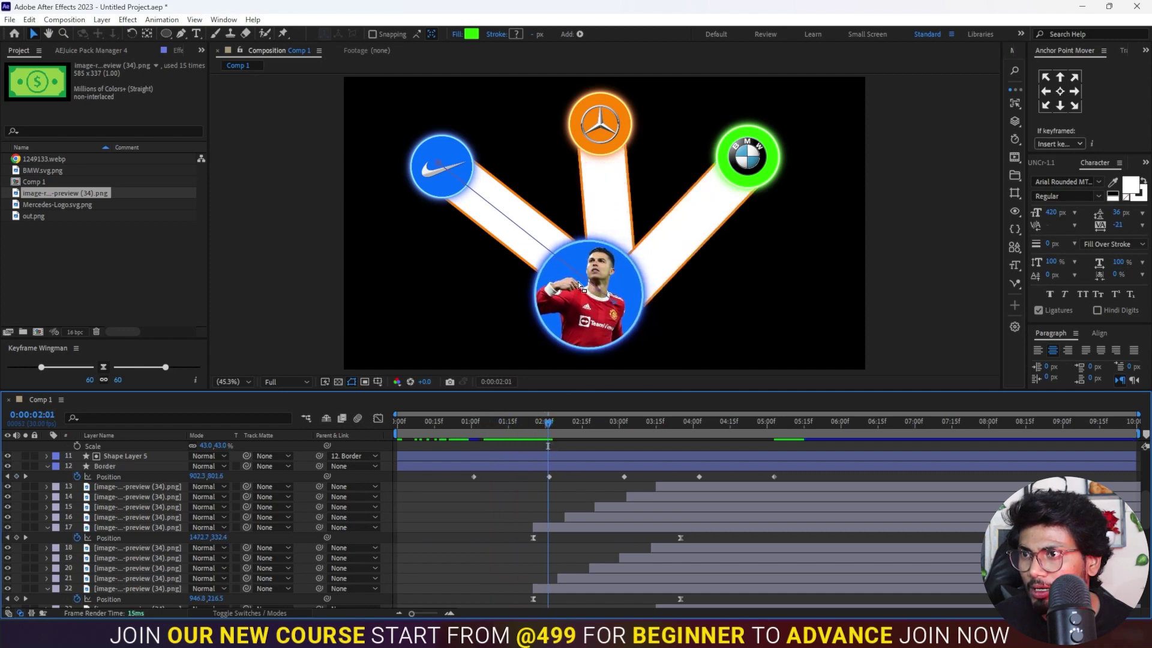
left_click_drag(615, 309, 562, 260)
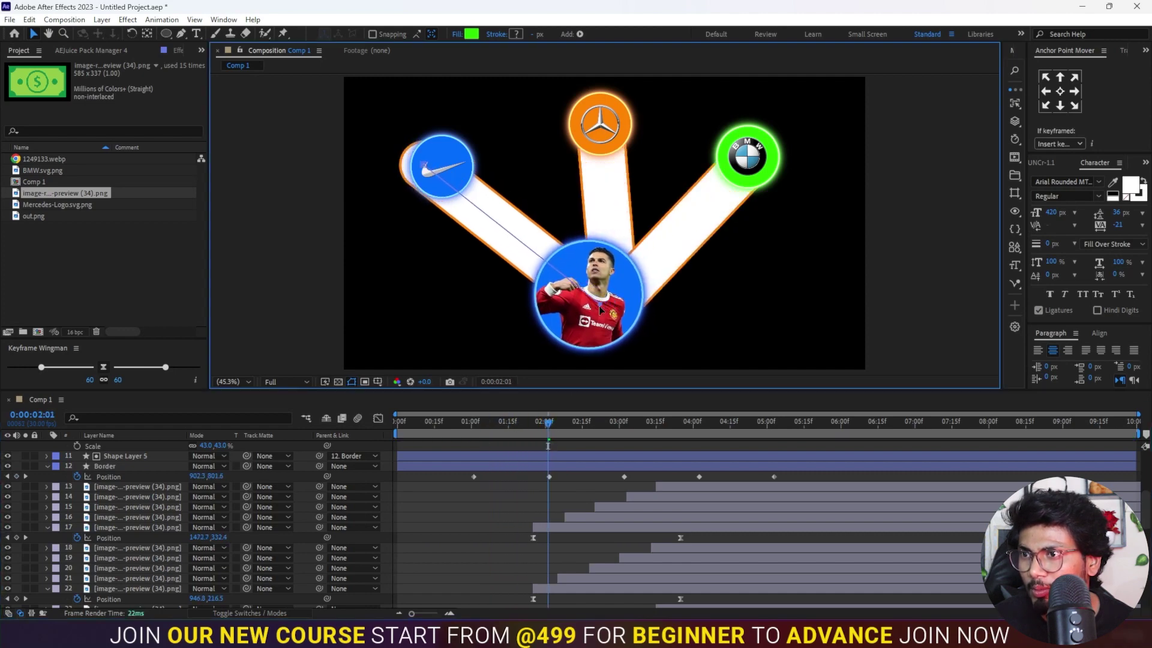
key("ctrl+z")
key("g")
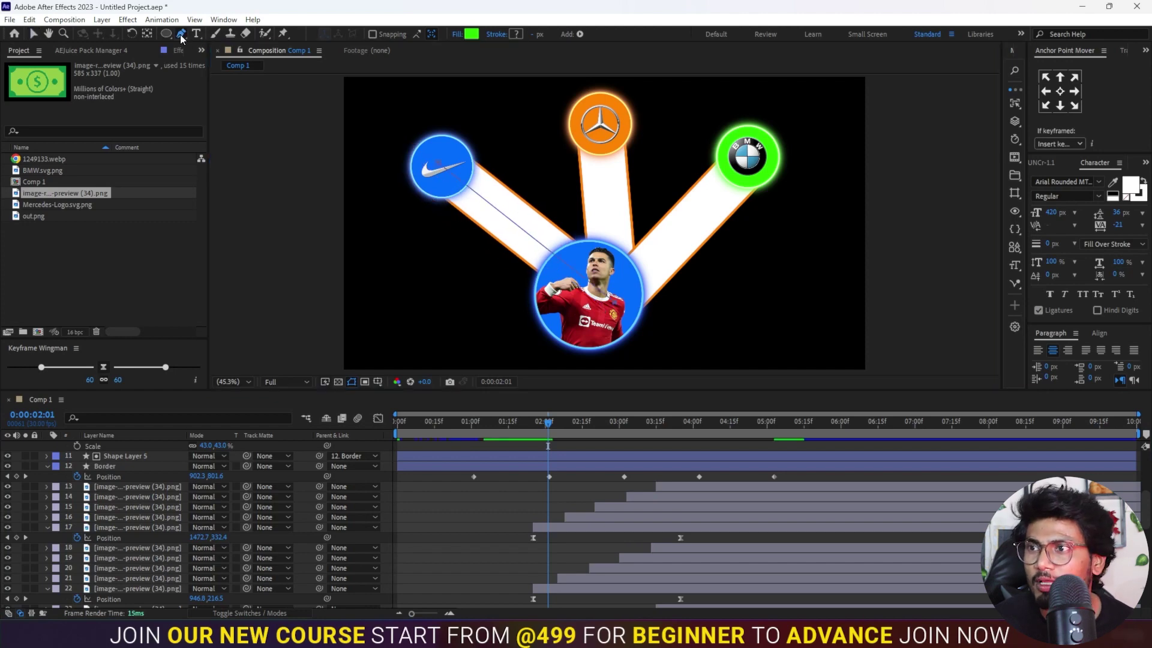
left_click(564, 499)
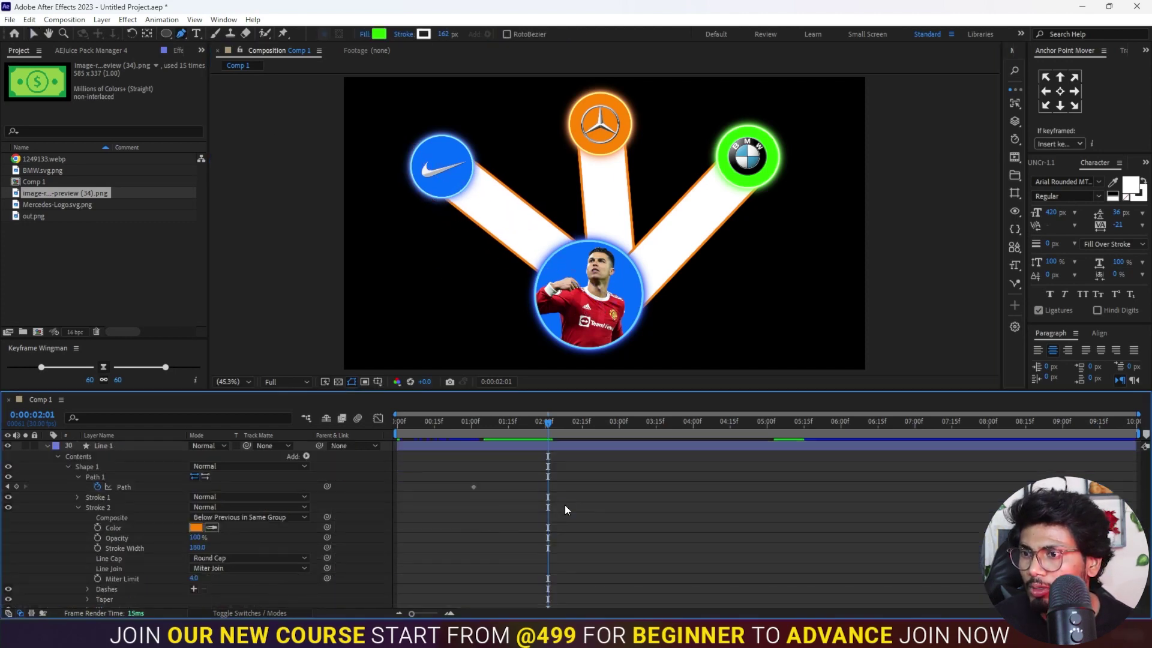
Pin the Nike line's end onto the photo circle, adding Path keyframes at 04:02 and 03:05
left_click(615, 308)
left_click_drag(584, 278, 591, 313)
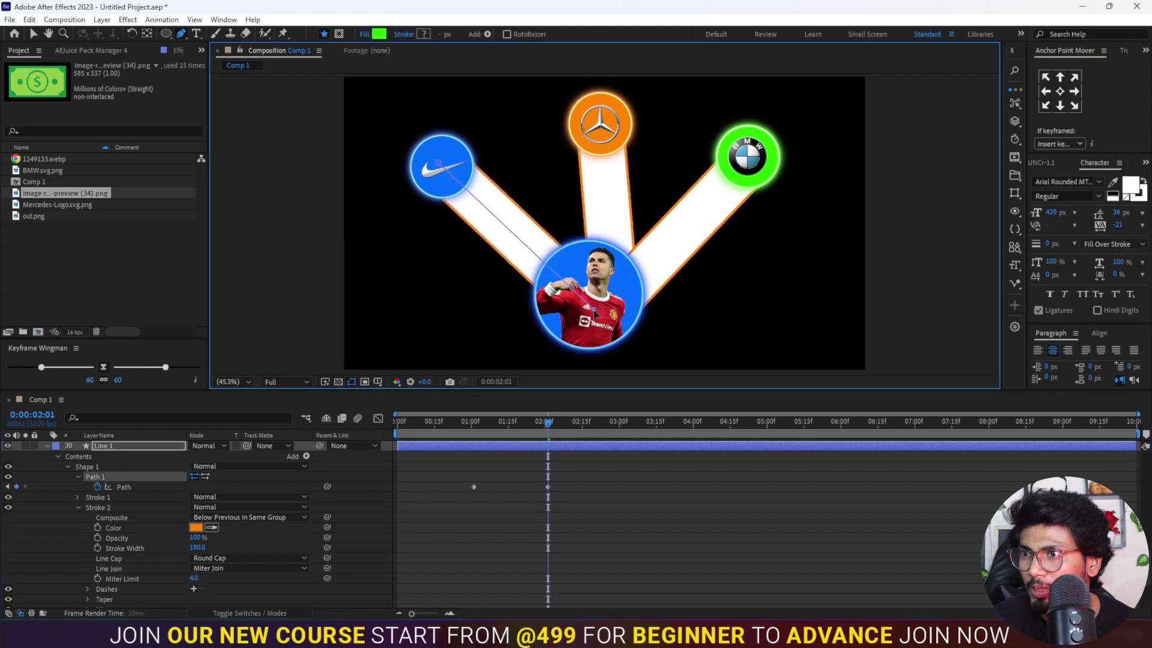
left_click_drag(547, 428, 697, 426)
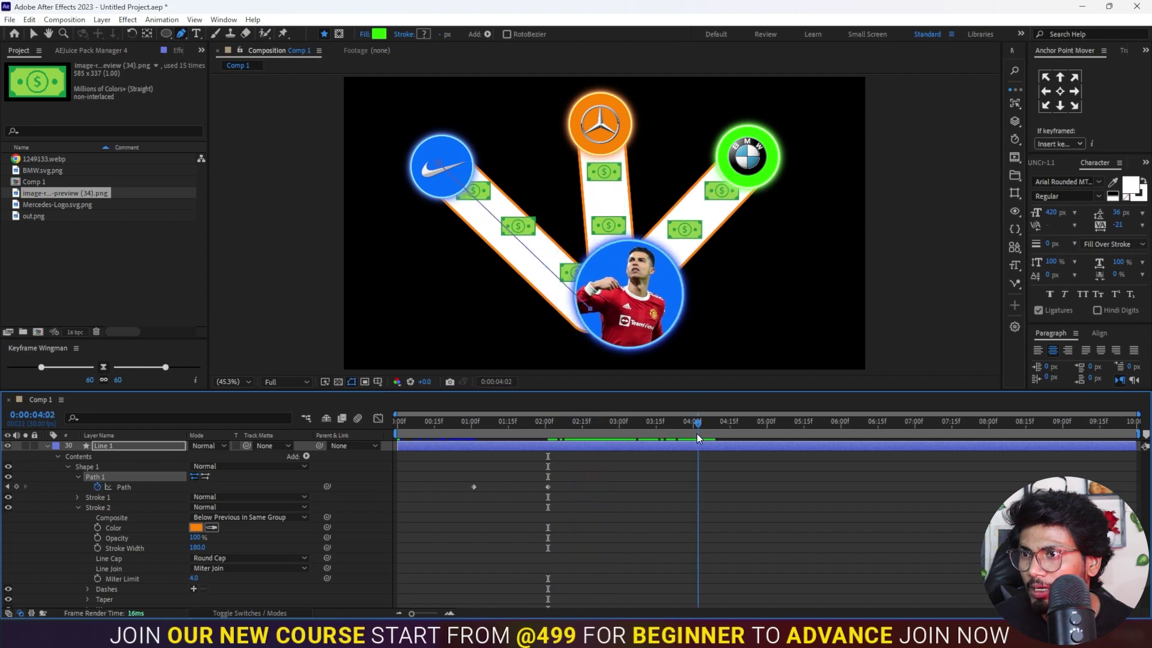
left_click(642, 453)
left_click_drag(590, 311, 631, 301)
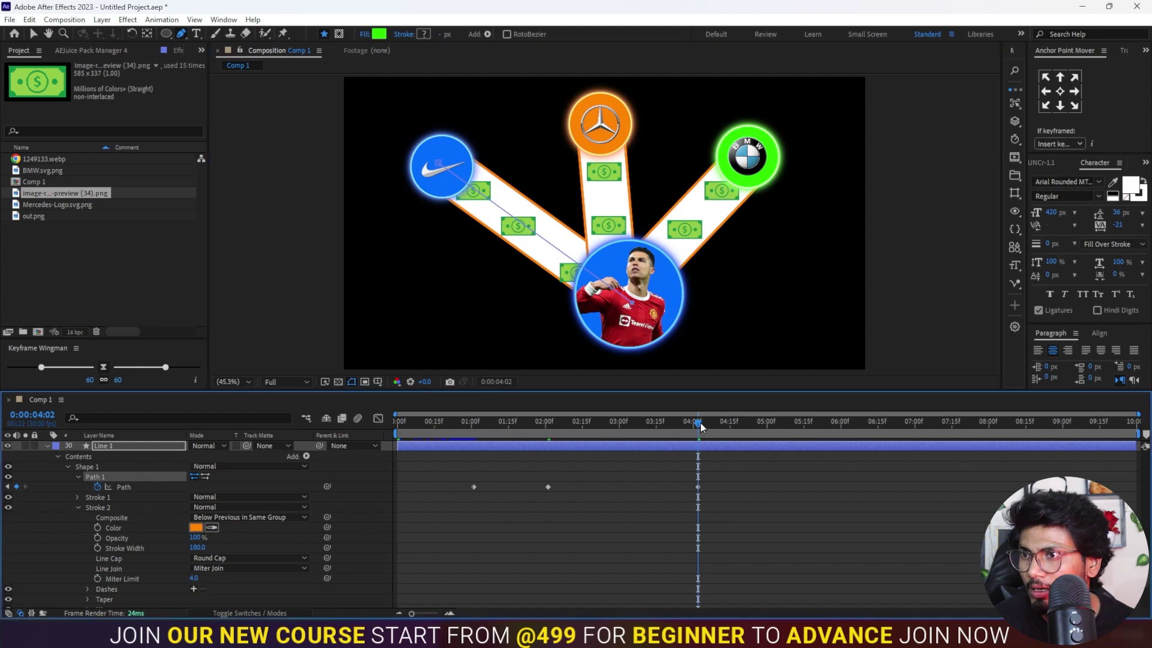
left_click_drag(697, 427, 634, 432)
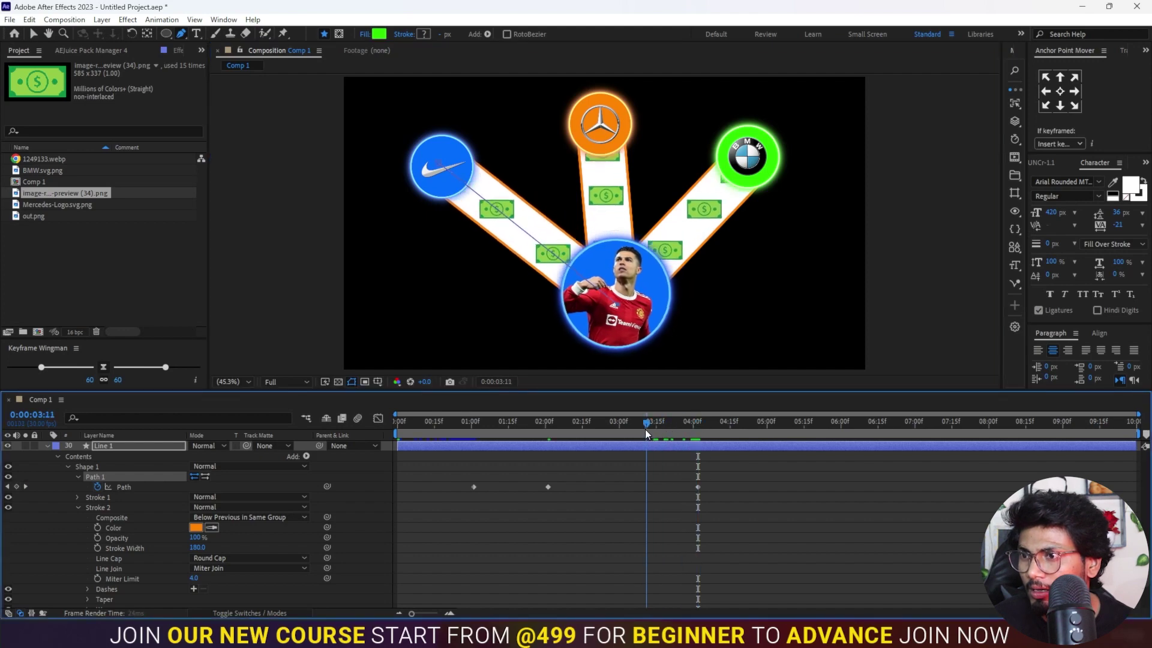
left_click(474, 486)
key("ctrl+c")
key("ctrl+v")
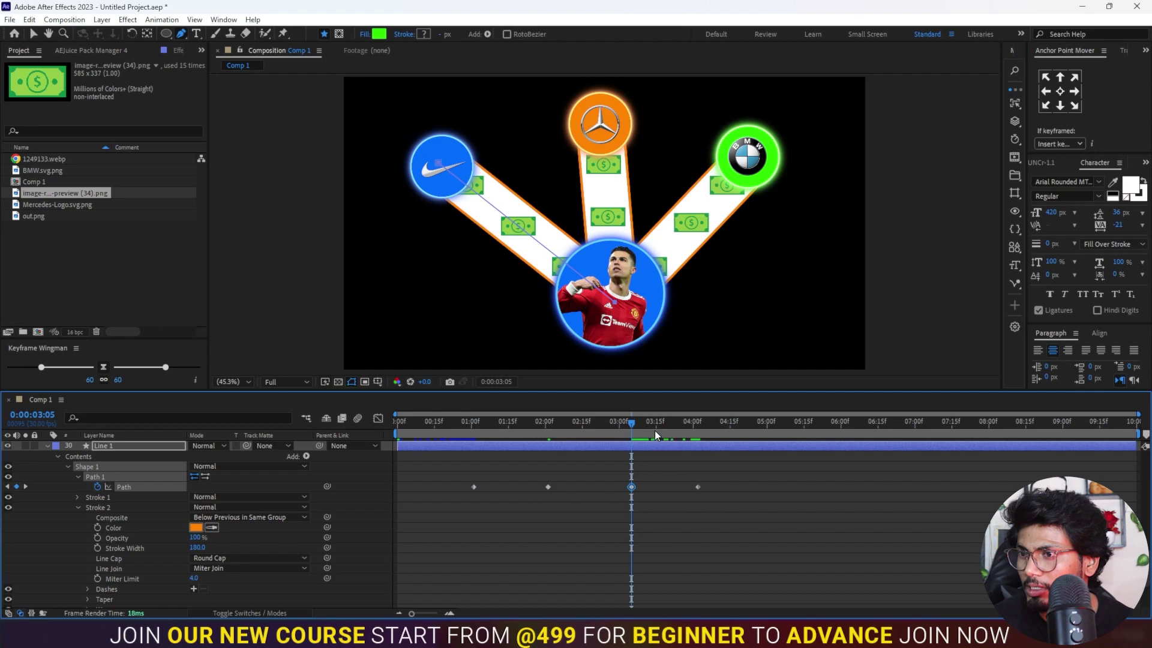
Reattach the line's end to the circle at 04:29 and move the last Path keyframe to 05:05
left_click_drag(635, 426, 765, 443)
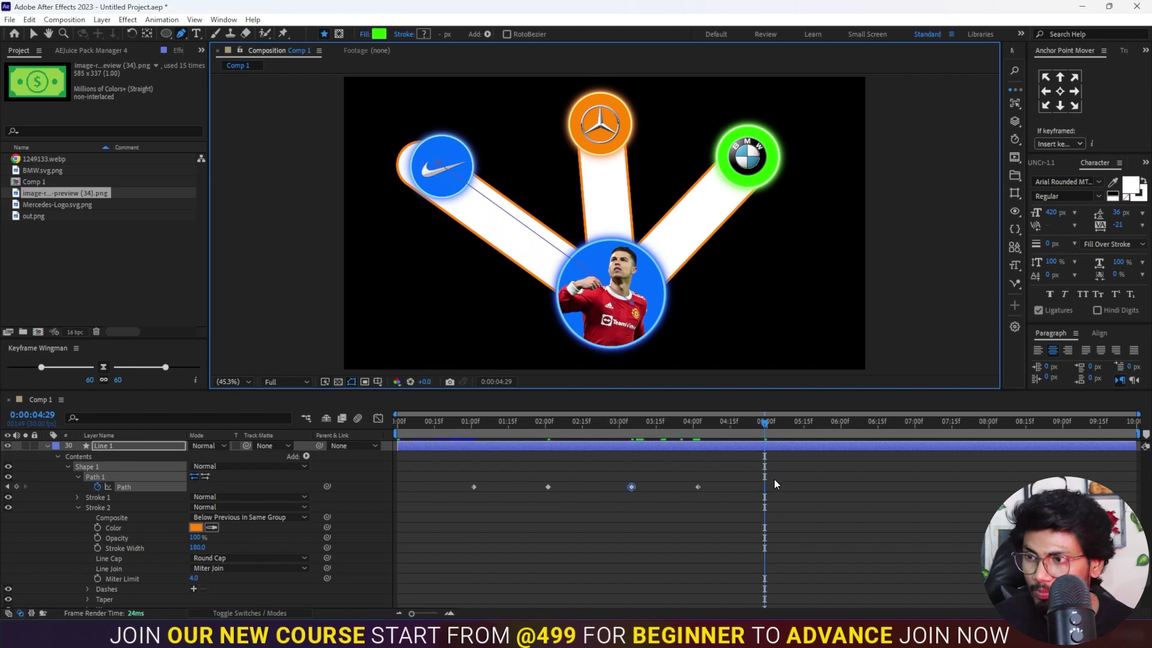
left_click(771, 452)
left_click(770, 448)
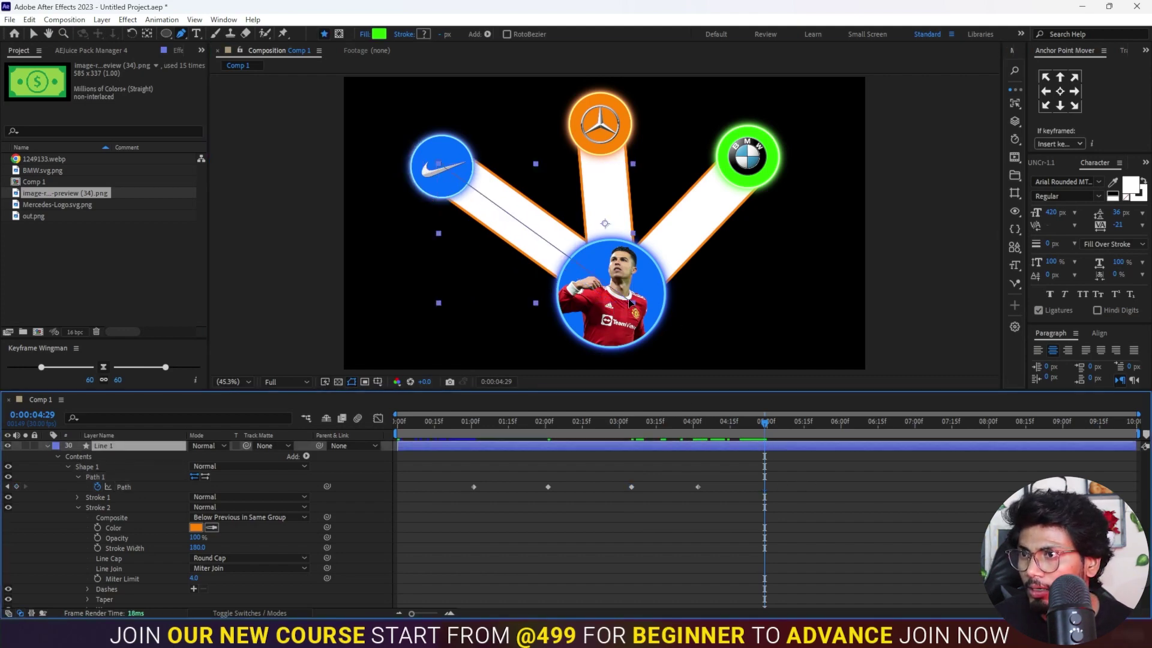
left_click_drag(630, 302, 612, 311)
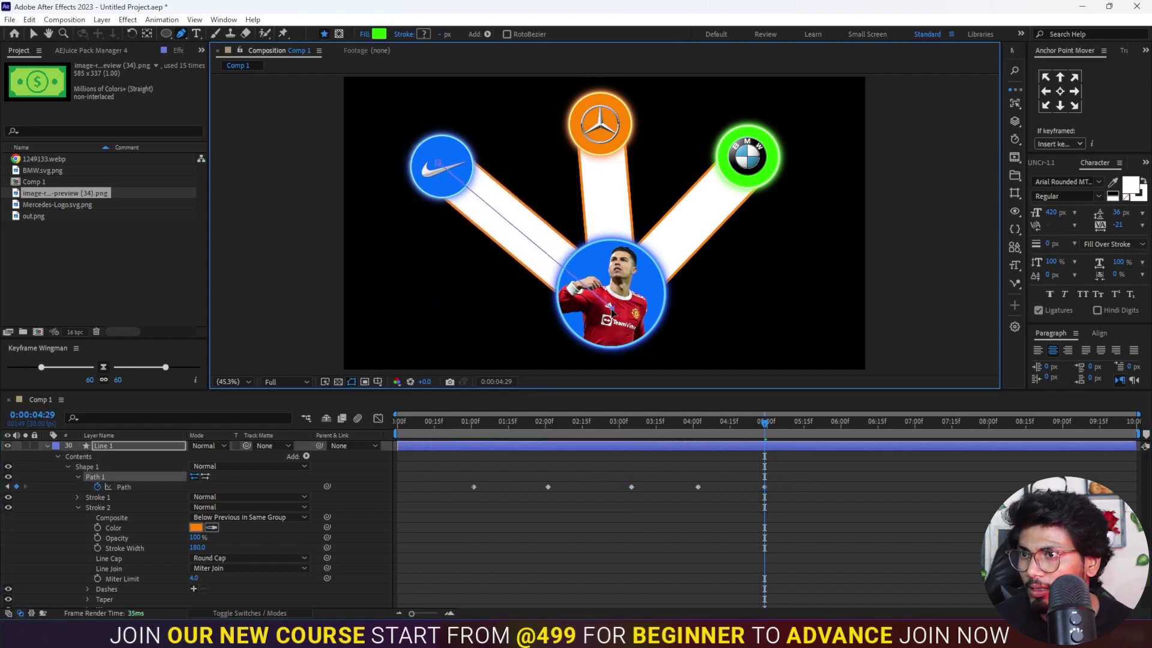
left_click_drag(764, 430, 780, 430)
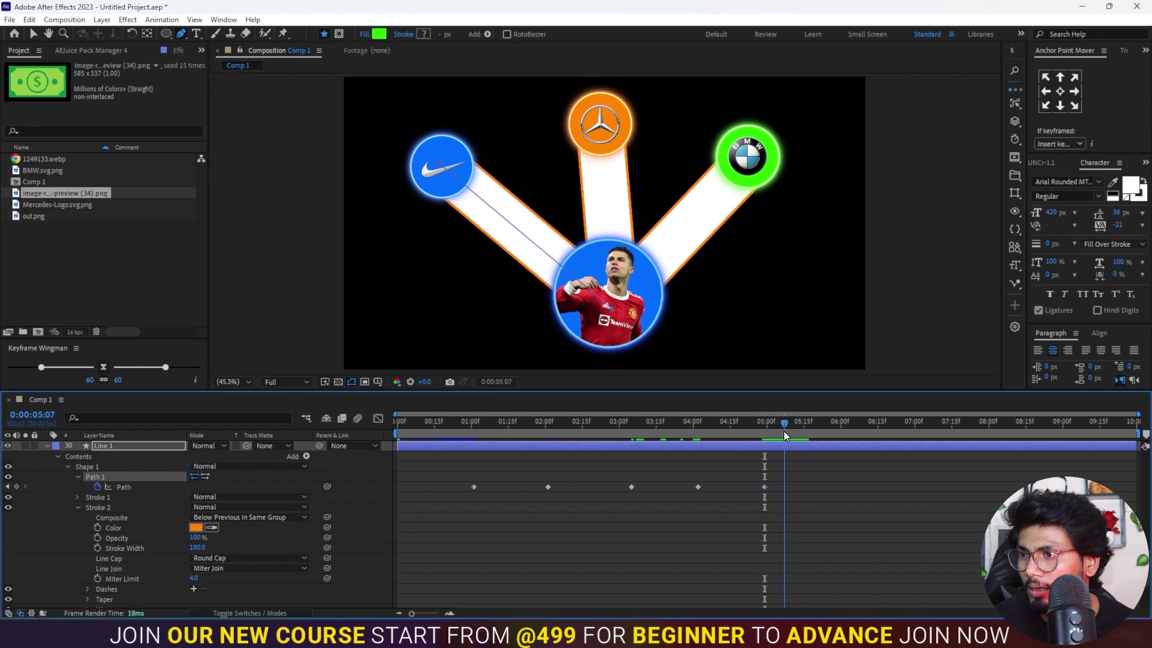
mouse_move(765, 487)
left_mouse_down()
mouse_move(779, 487)
mouse_move(714, 449)
mouse_move(598, 462)
mouse_move(609, 473)
mouse_move(597, 474)
left_mouse_up()
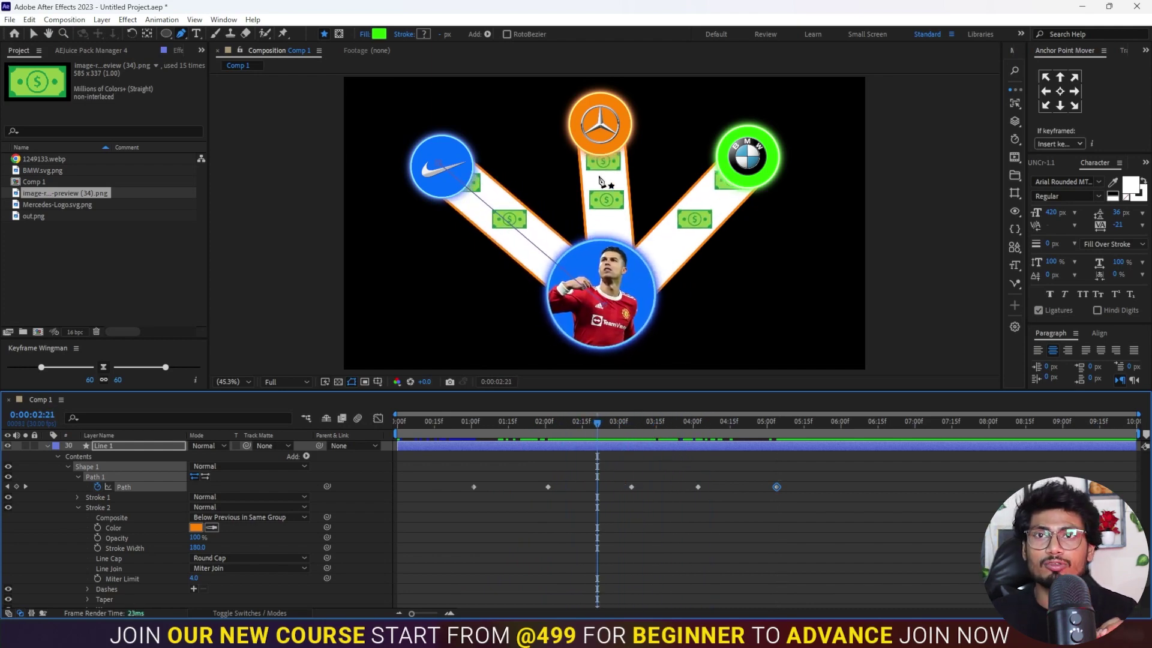
mouse_move(591, 430)
left_mouse_down()
mouse_move(670, 441)
mouse_move(544, 463)
left_mouse_up()
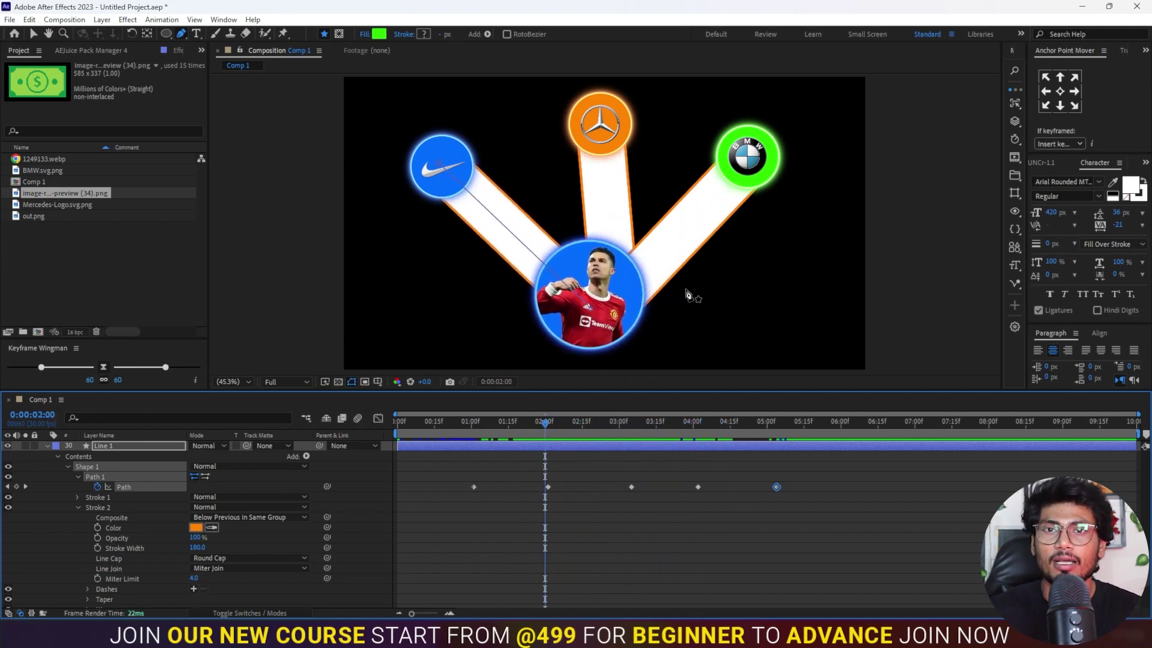